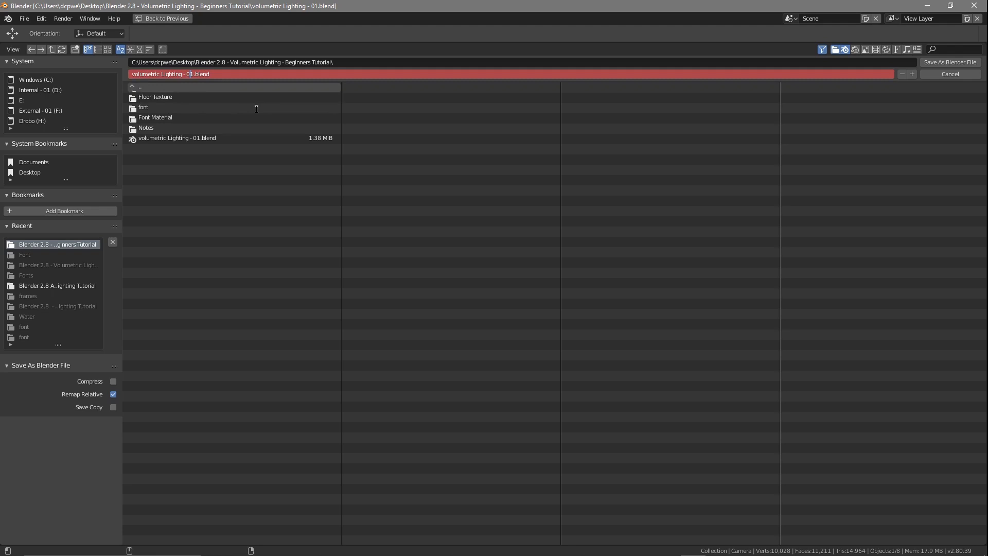
Step: Save the project under the new file name "volumetric Lighting - 02.blend"
key("Delete")
type("2")
left_click(767, 214)
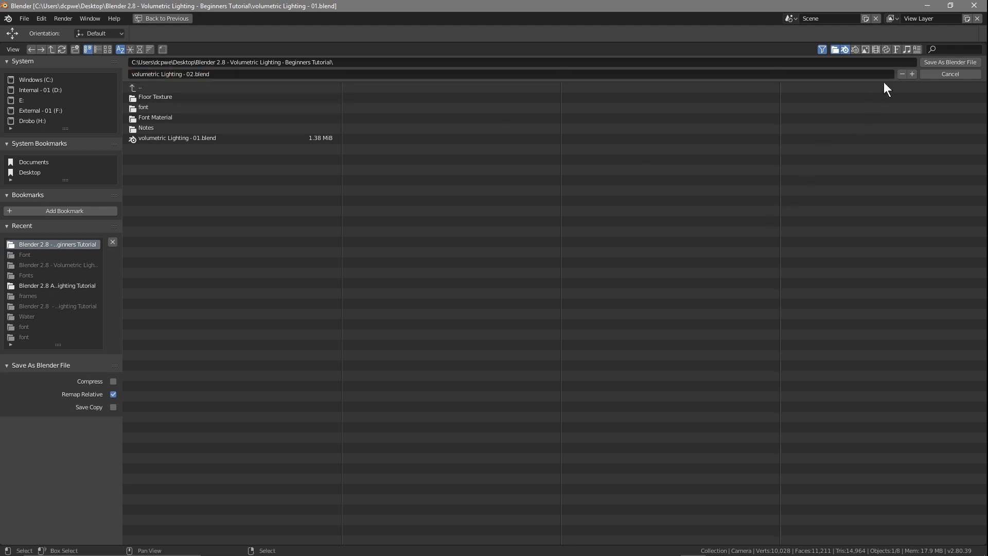
left_click(950, 63)
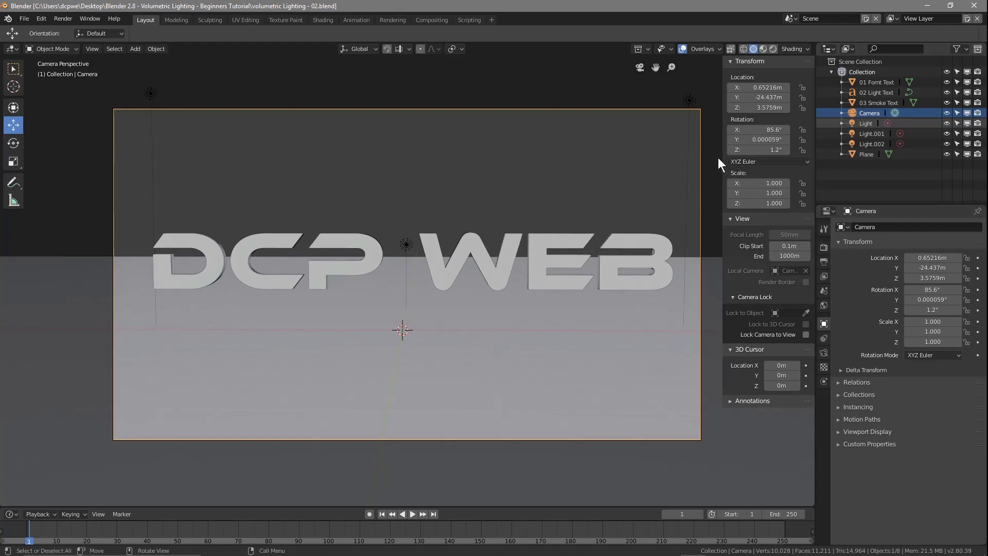
Step: Hide the viewport's transform sidebar and switch the viewport to rendered shading
mouse_move(722, 158)
left_mouse_down()
mouse_move(740, 158)
mouse_move(720, 160)
left_mouse_up()
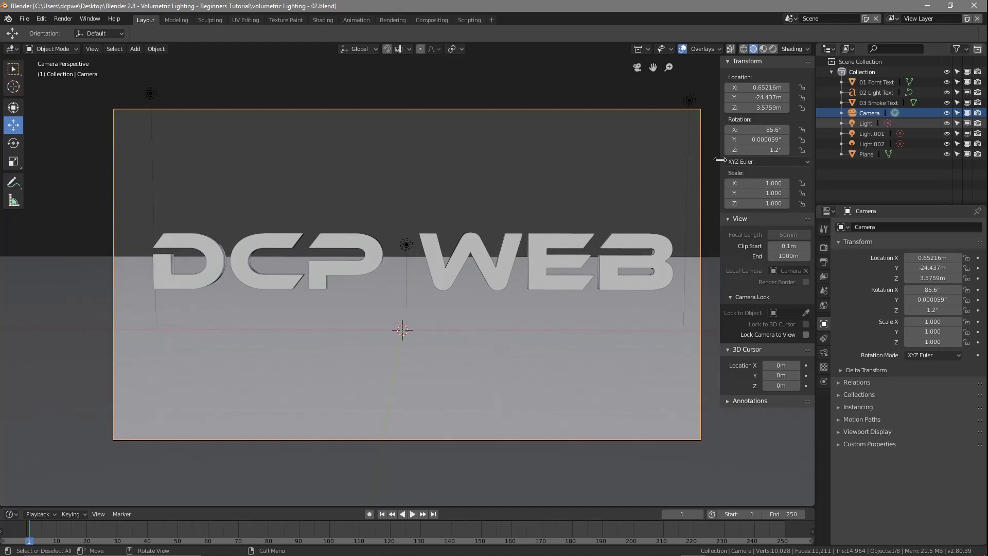
key("n")
key("n")
key("n")
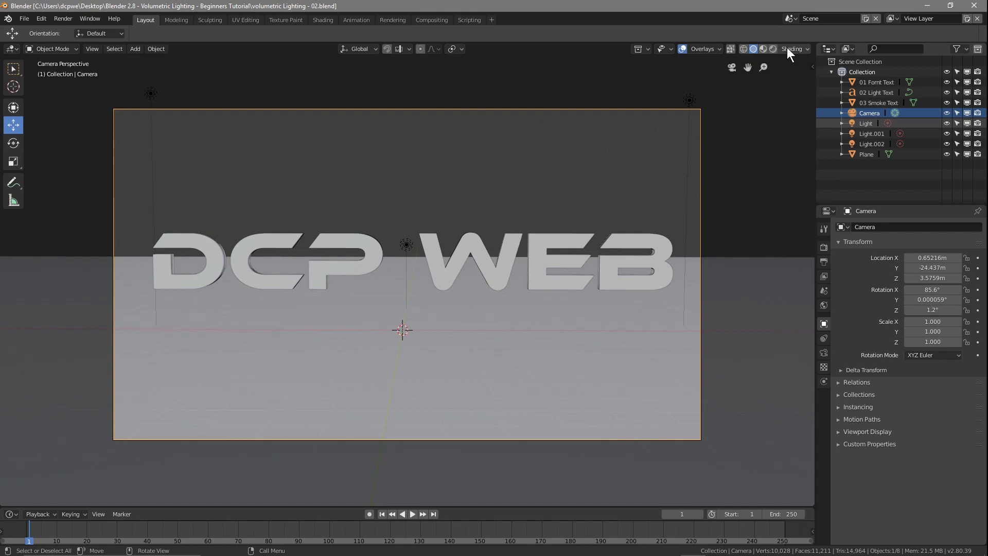
left_click(773, 48)
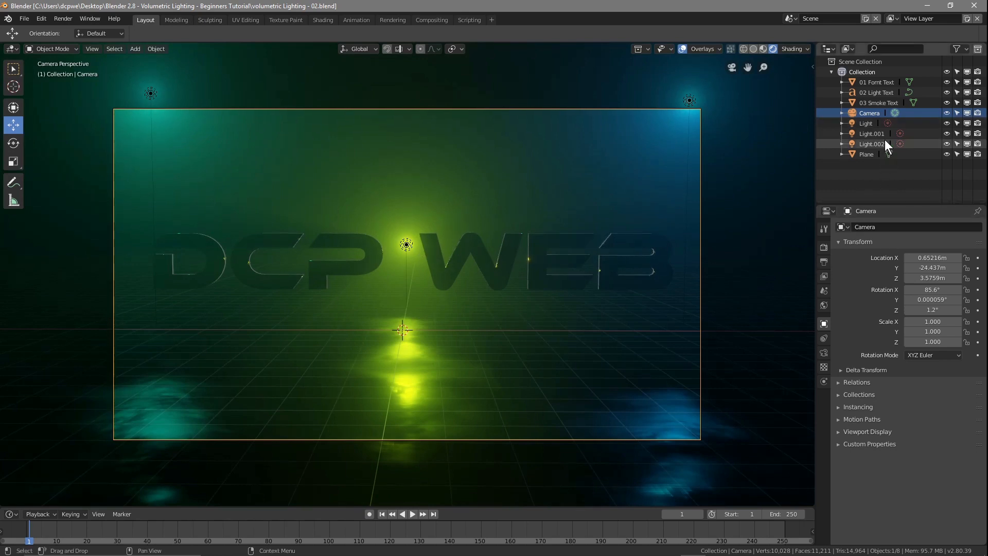
Step: Move the camera back from the text to a Y location of about -26.167 m
left_click(868, 114)
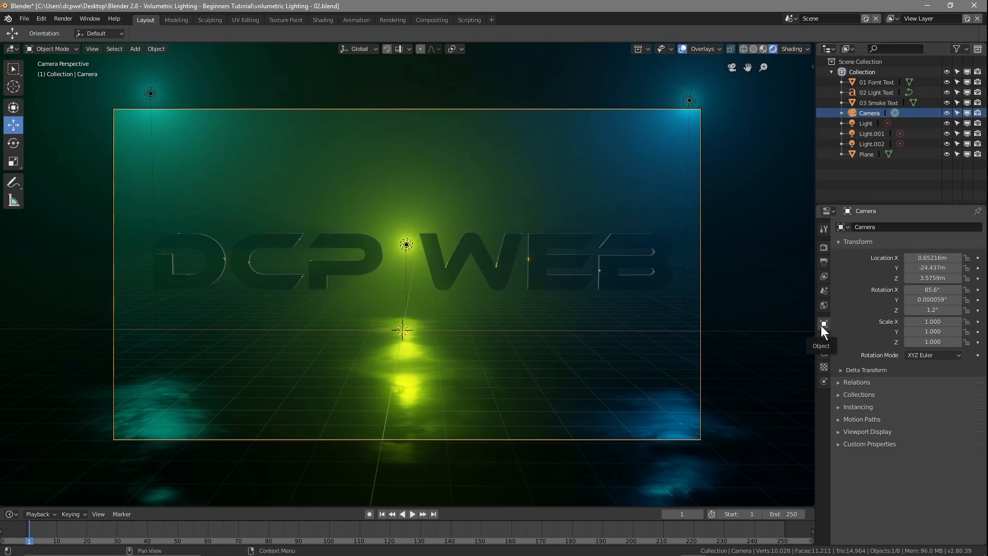
left_click_drag(933, 268, 822, 268)
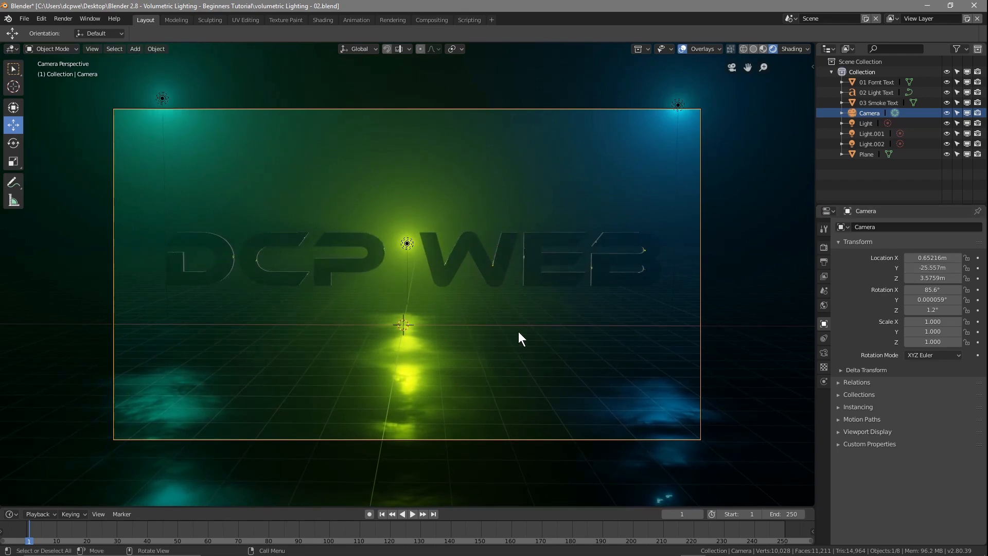
left_click_drag(920, 267, 886, 268)
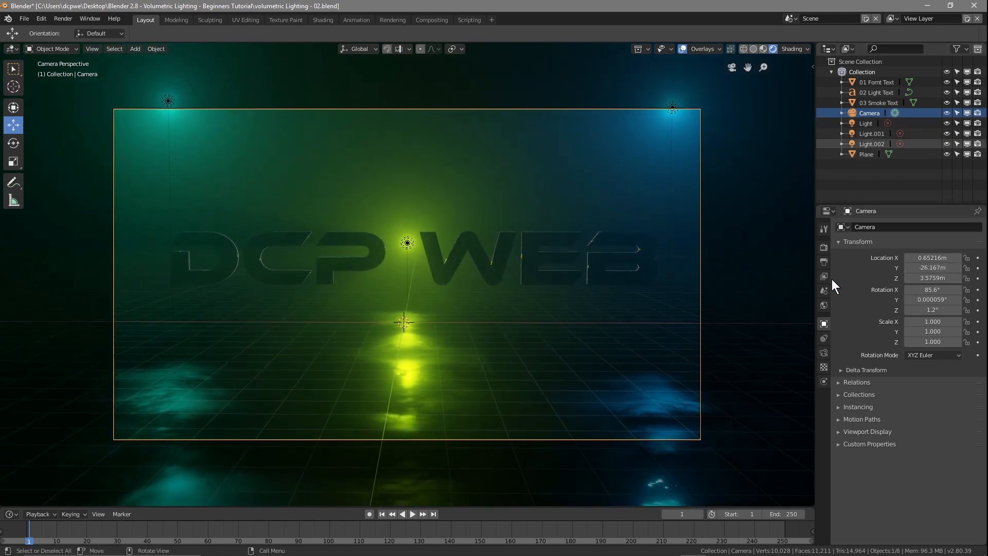
Step: Shift the 02 Light Text object along X to about 0.341 m and inspect its edges in a test render
left_click(878, 92)
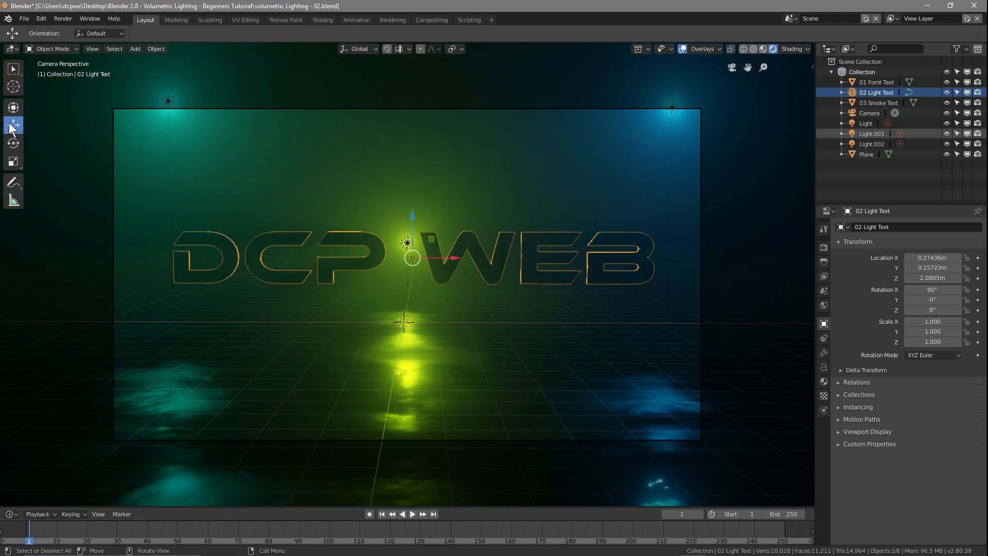
left_click_drag(451, 257, 452, 256)
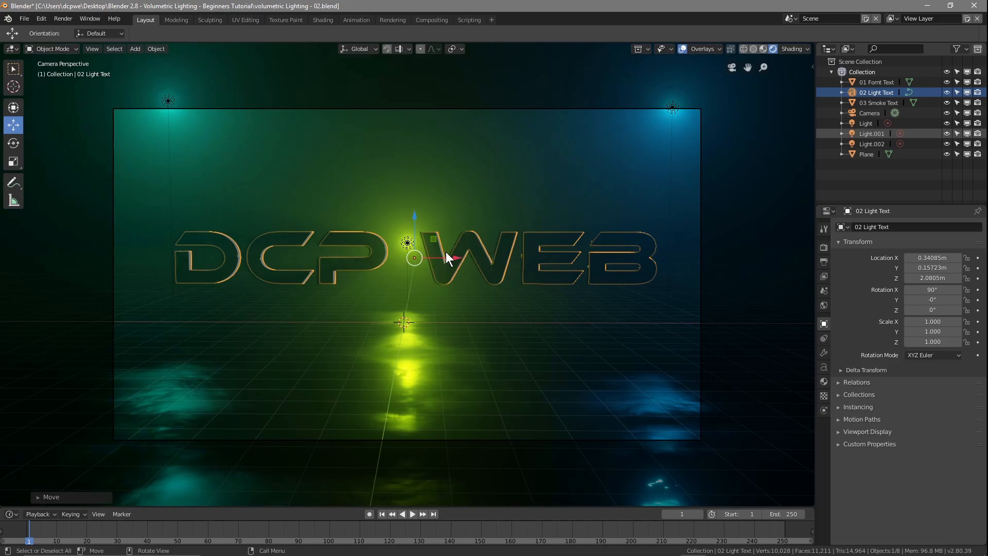
key("F12")
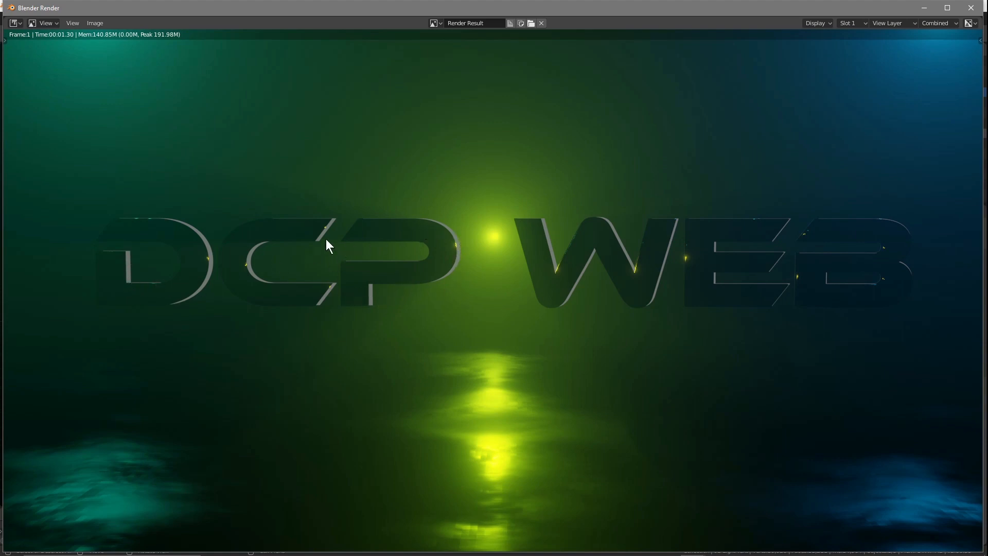
scroll(385, 247, "up", 5)
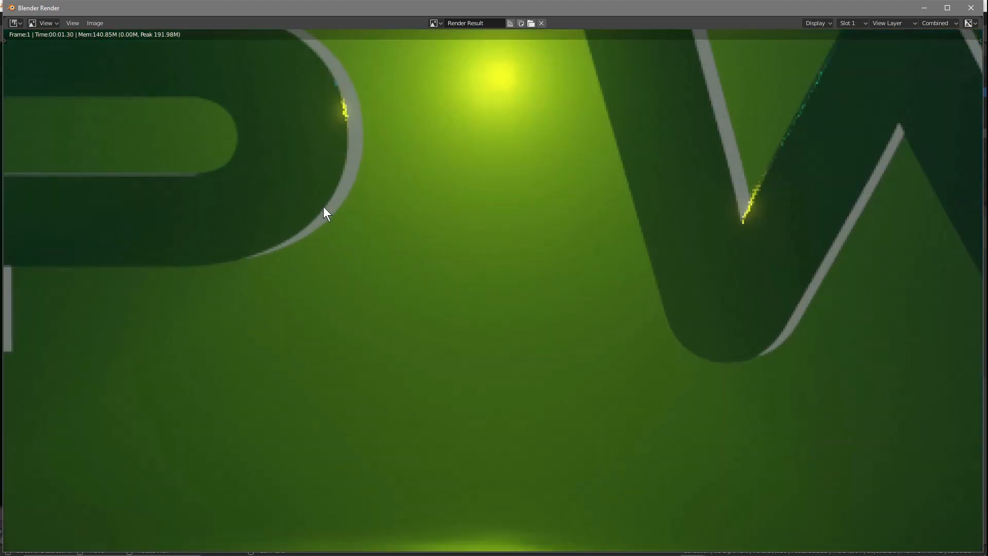
scroll(426, 211, "down", 5)
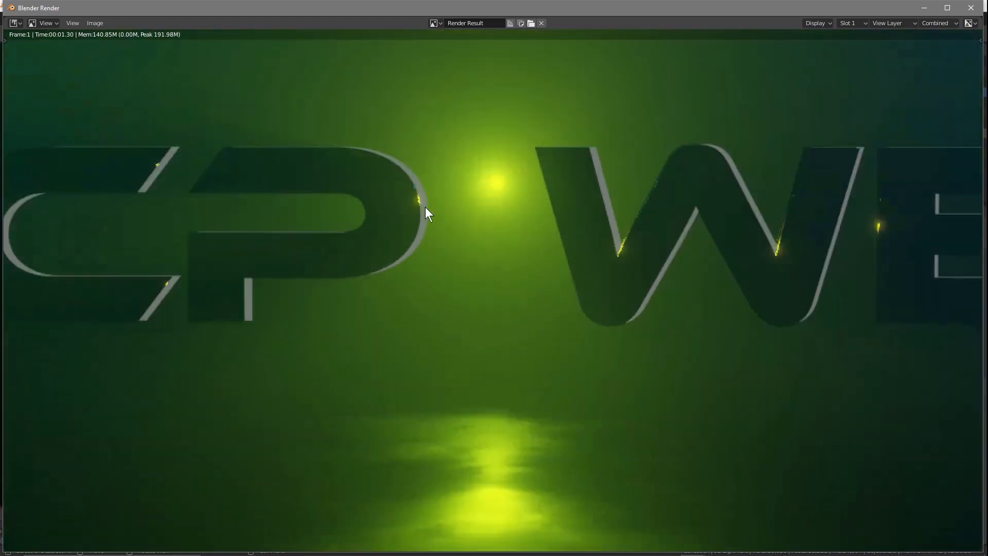
left_click(973, 8)
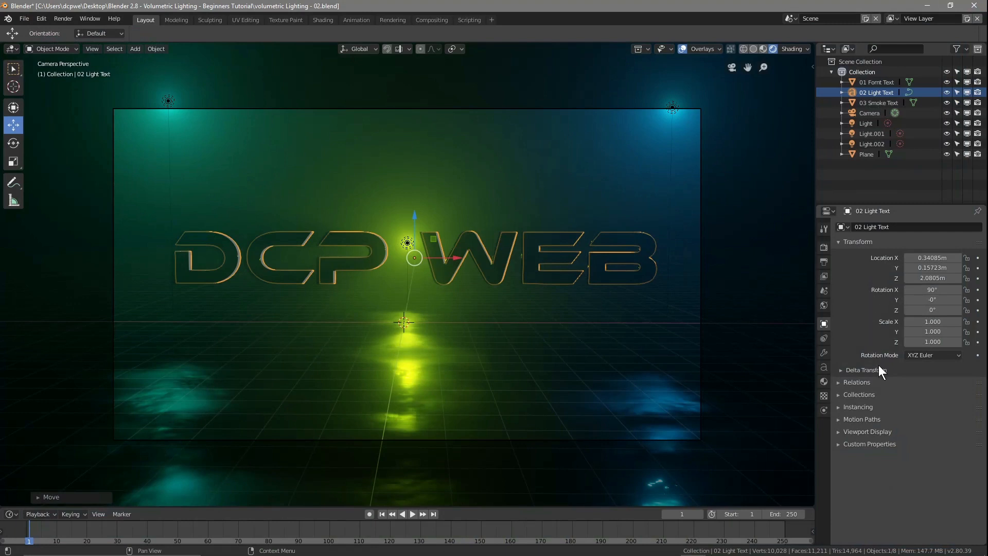
Step: Set the emission strength of the 02 Light Text material to 9
left_click(823, 382)
left_click_drag(932, 359, 969, 369)
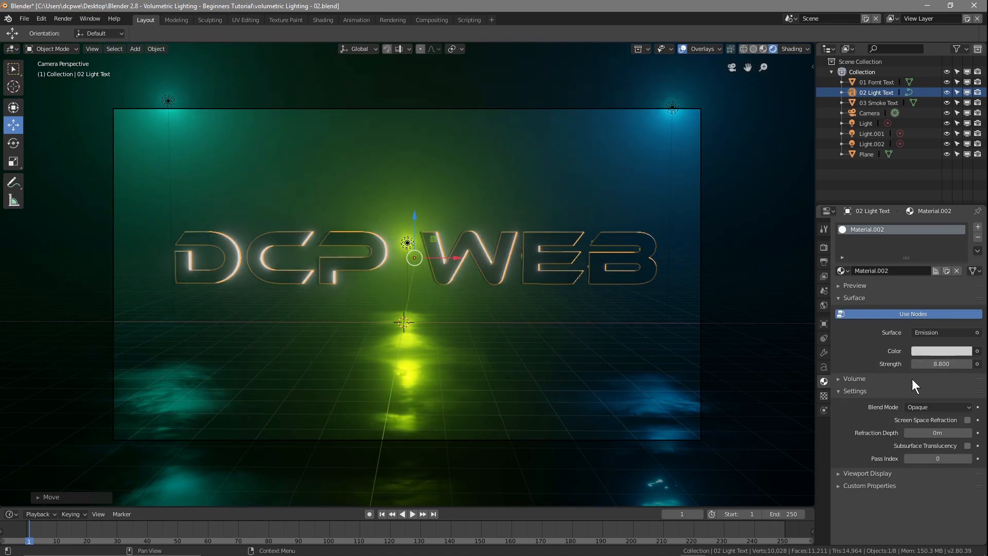
left_click(968, 363)
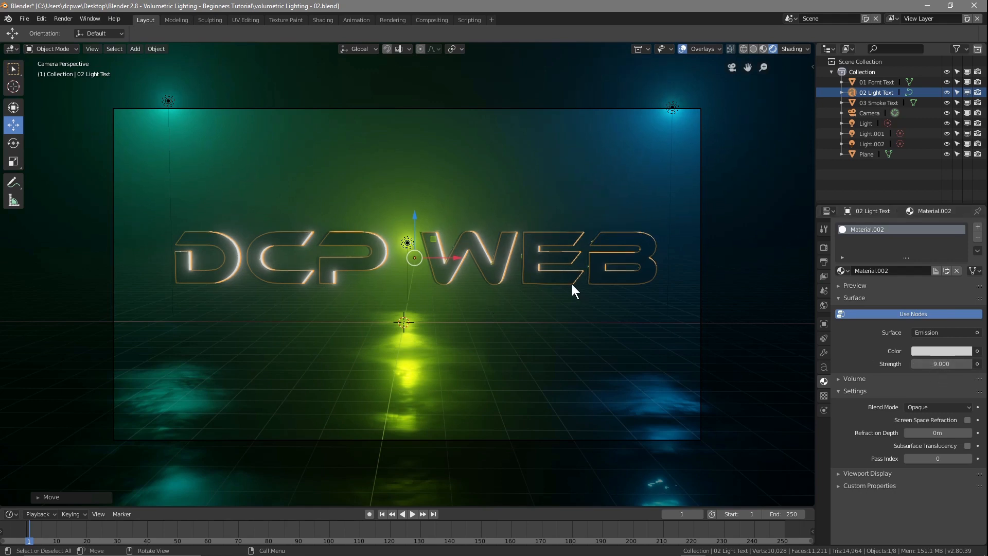
Step: Raise the 02 Light Text slightly along Z and check the glow in a test render
left_click_drag(414, 216, 413, 215)
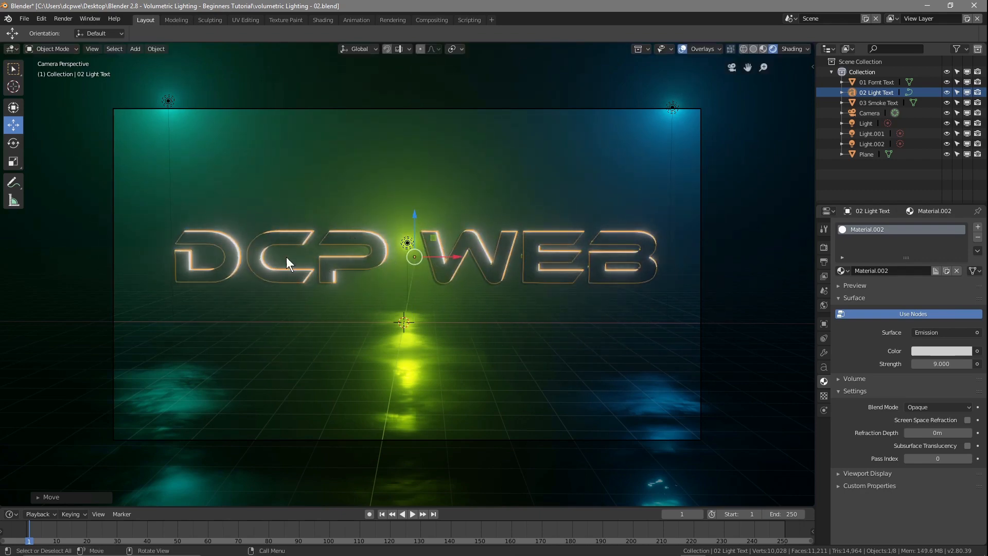
key("F12")
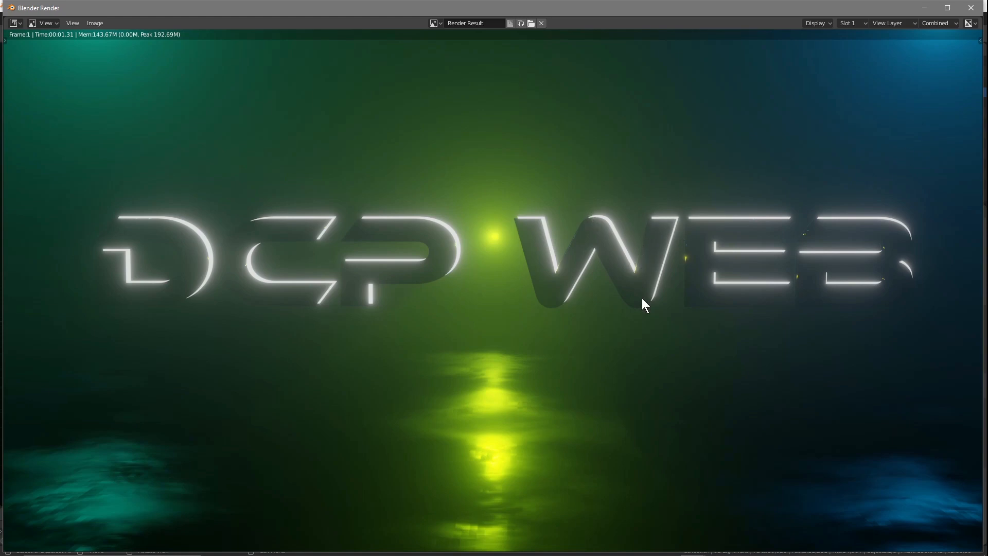
left_click(971, 8)
Step: Set the light text material's emission strength to 6.6 and check it in a test render
left_click_drag(942, 364, 915, 363)
key("F12")
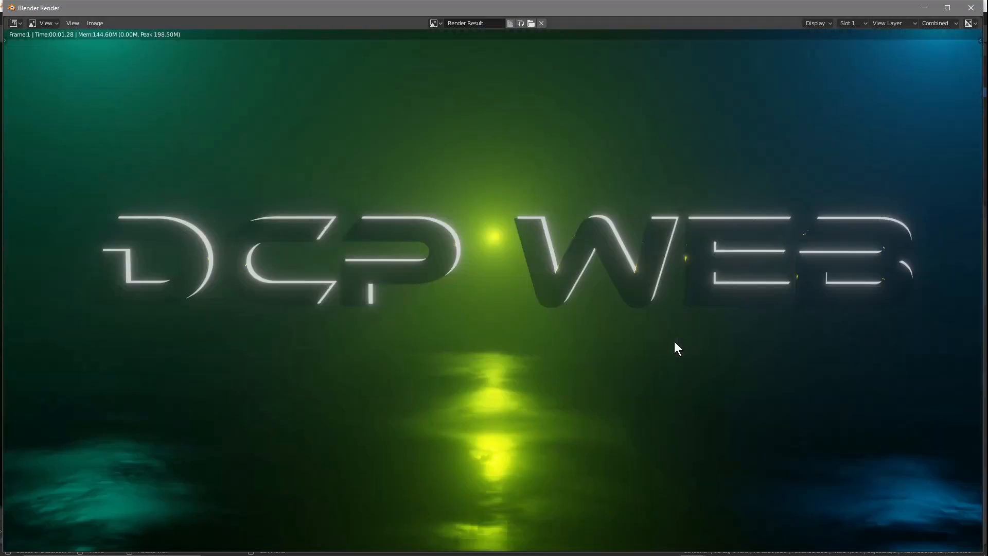
left_click(971, 9)
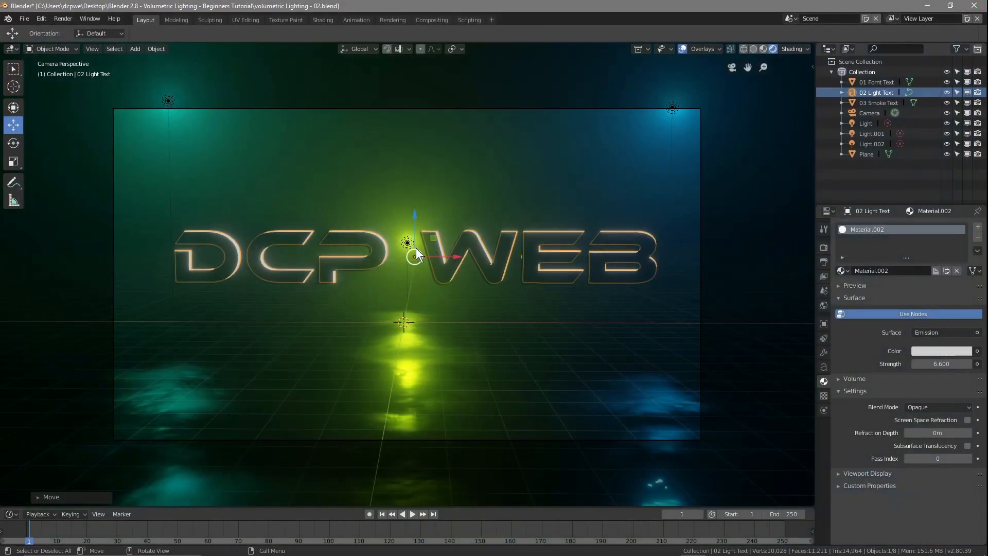
Step: Change the emission color of the 02 Light Text material to bright green
left_click(947, 350)
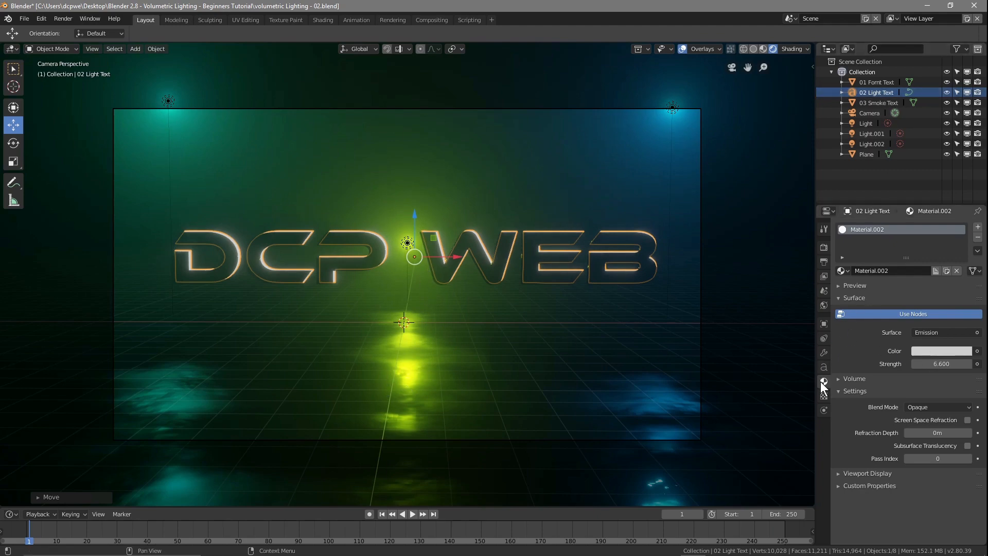
left_click(921, 351)
left_click(886, 236)
left_click_drag(885, 236, 882, 228)
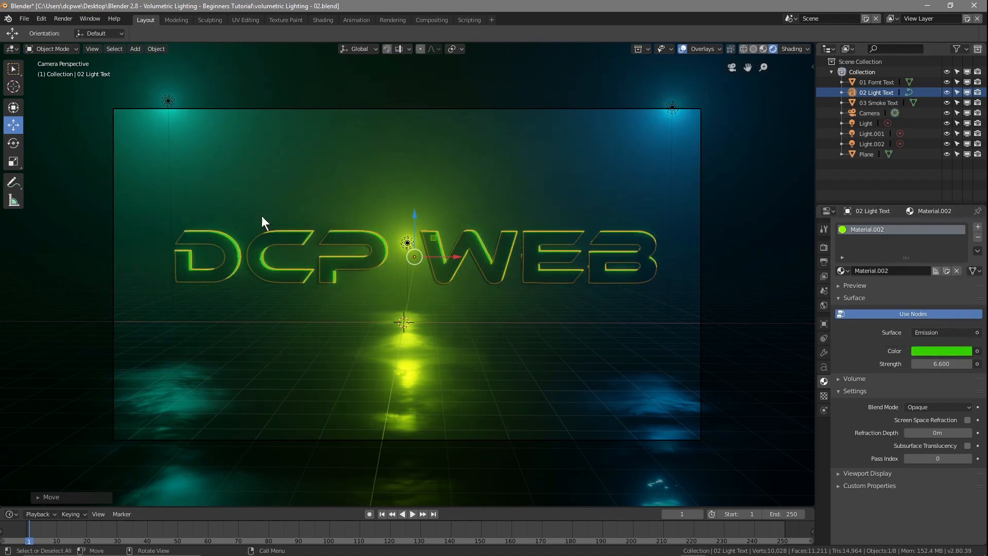
Step: Save the file and test-render the green light text
left_click(24, 18)
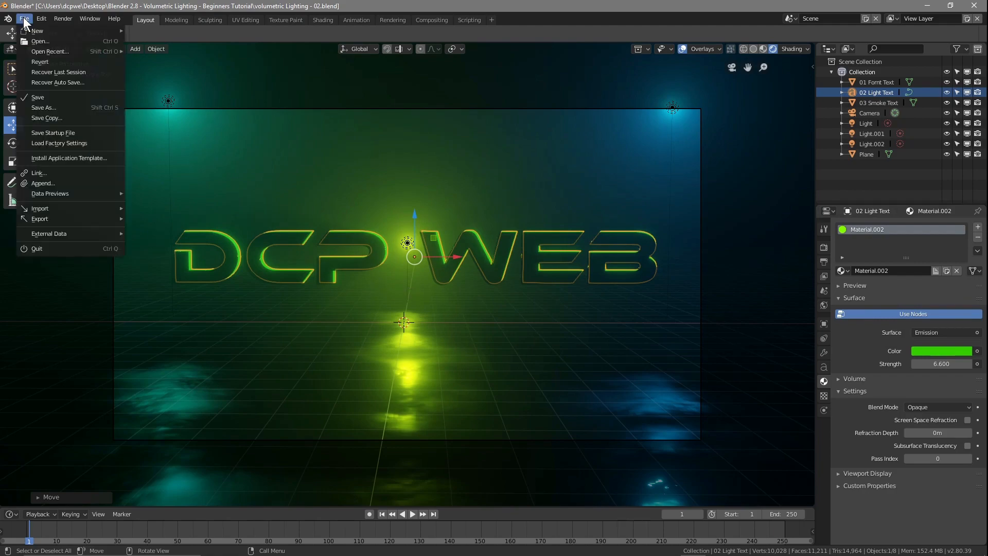
left_click(52, 96)
key("F12")
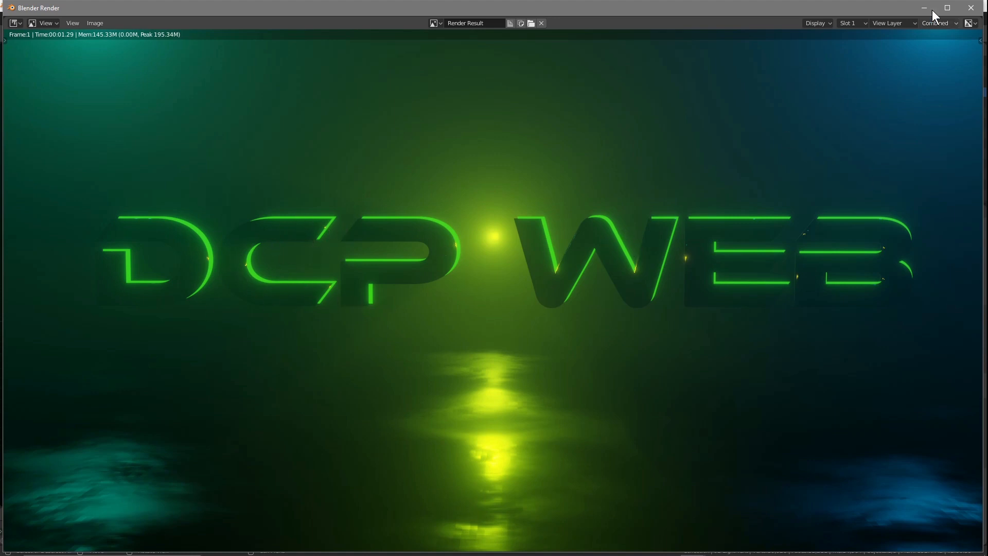
left_click(978, 9)
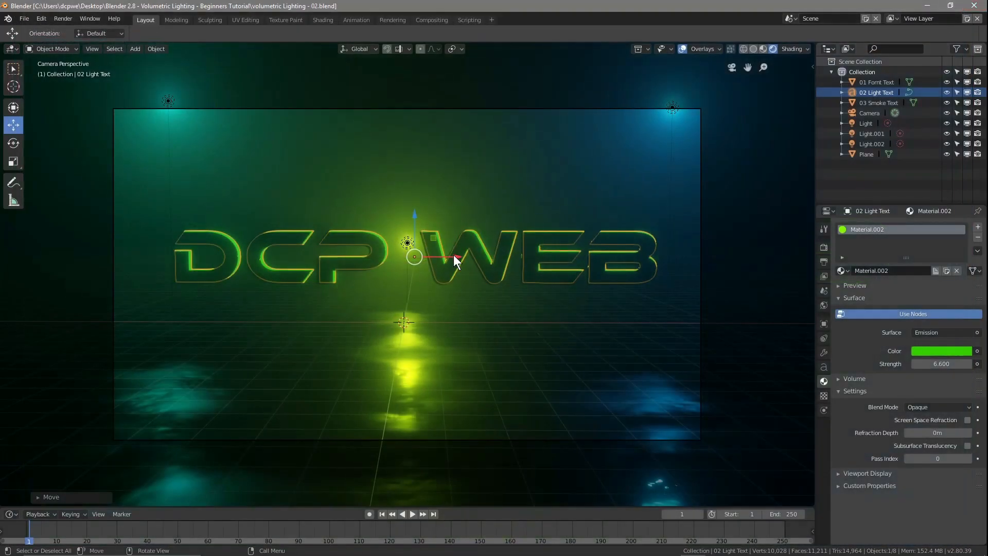
Step: Adjust the 02 Light Text along X and lower it slightly to thin its glowing edges, and check a test render
left_click_drag(454, 255, 455, 256)
scroll(351, 276, "up", 6)
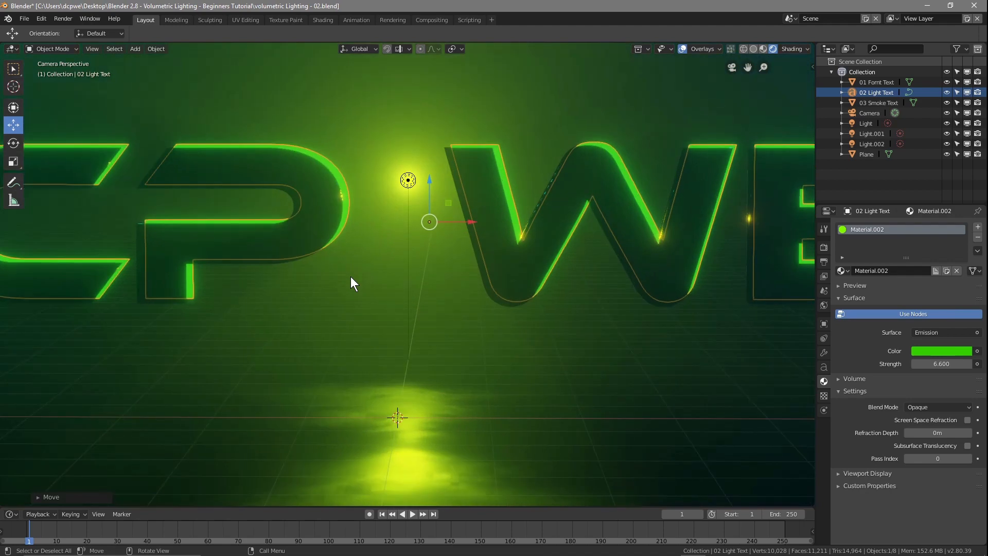
scroll(351, 276, "up", 3)
scroll(288, 171, "down", 1)
scroll(289, 170, "up", 1)
left_click_drag(483, 196, 476, 199)
left_click_drag(431, 157, 432, 162)
scroll(470, 323, "down", 5)
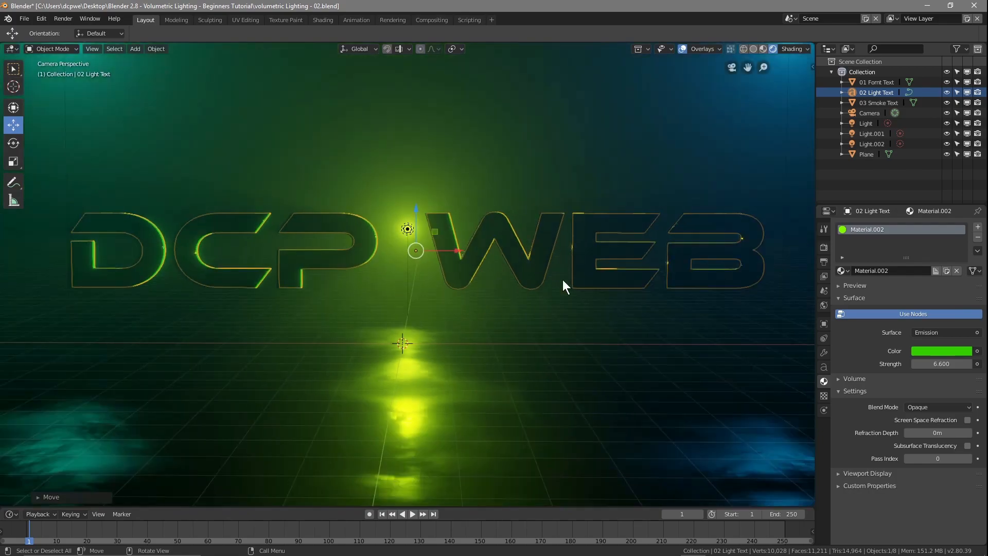
key("F12")
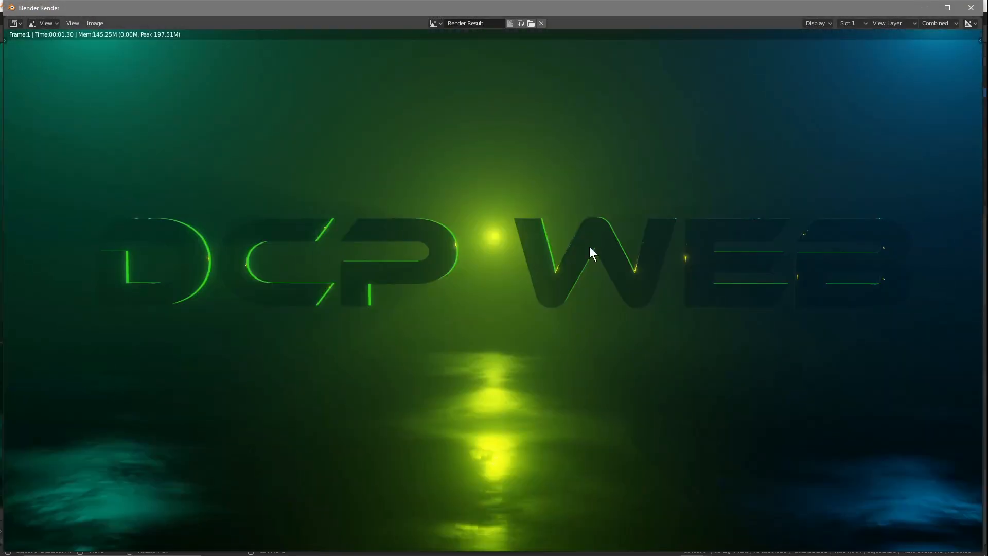
left_click(971, 7)
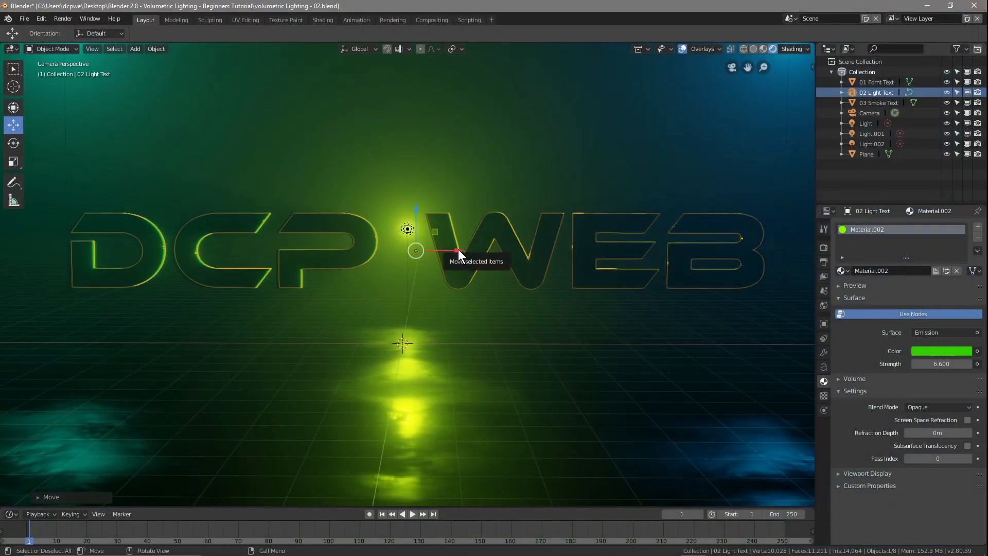
Step: Shift the 02 Light Text slightly along negative X, raise it along Z, and check a test render
left_click_drag(458, 250, 456, 250)
left_click_drag(416, 211, 414, 205)
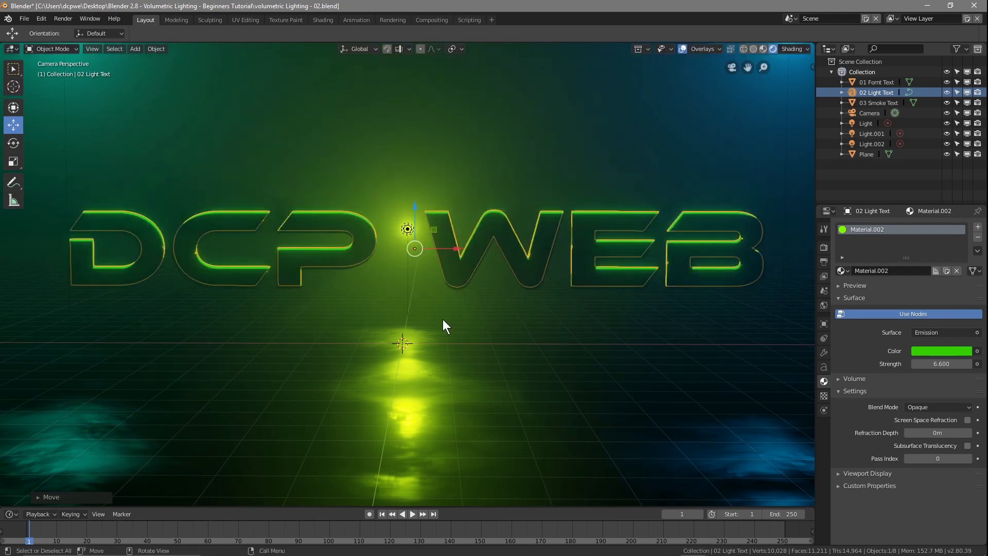
key("F12")
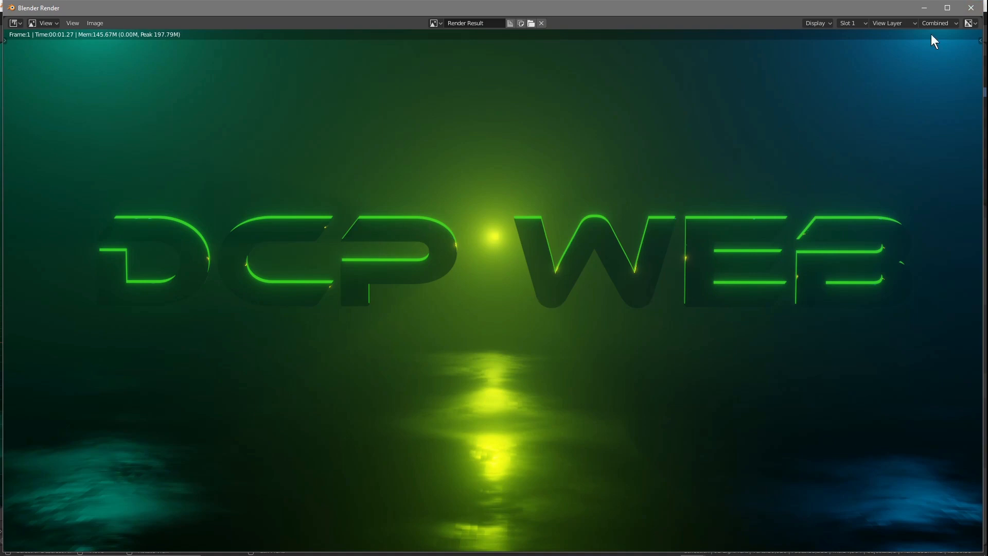
left_click(971, 8)
Step: Lower the 02 Light Text by about 0.015 m along Z and check the thinner glowing edges in a test render
left_click_drag(432, 157, 425, 156)
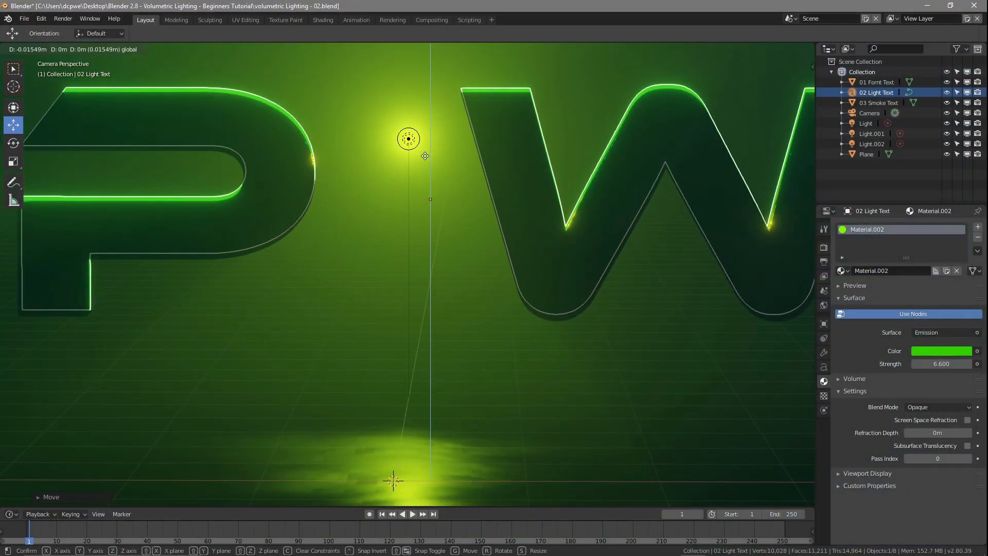
left_click_drag(425, 156, 426, 156)
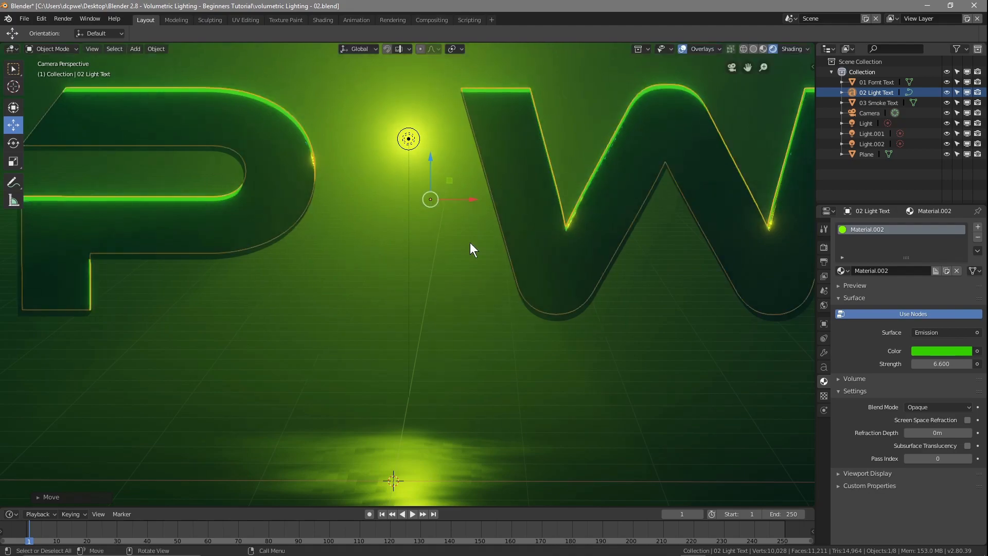
key("F12")
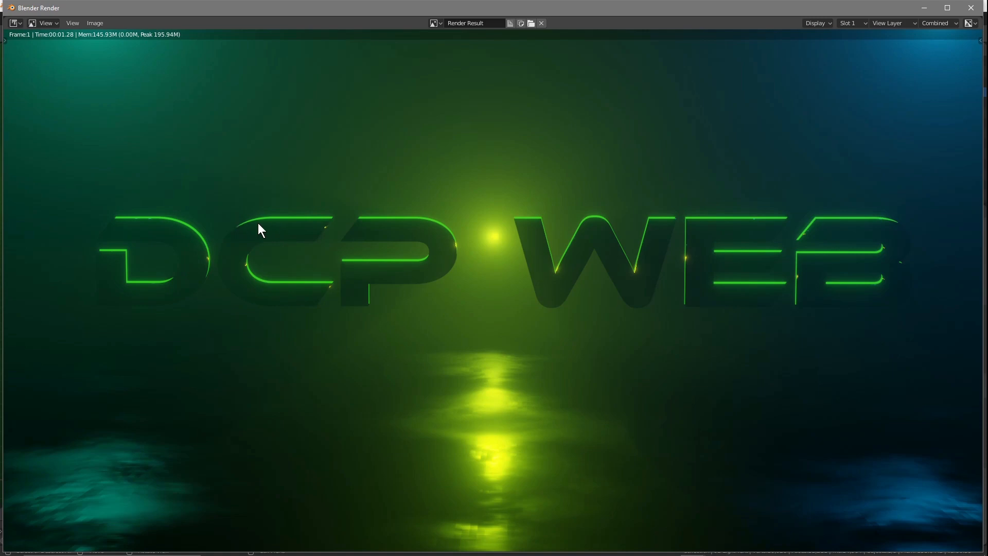
left_click(971, 8)
Step: Set the green light text material's emission strength to 8.2
mouse_move(940, 364)
left_mouse_down()
mouse_move(969, 364)
mouse_move(949, 364)
left_mouse_up()
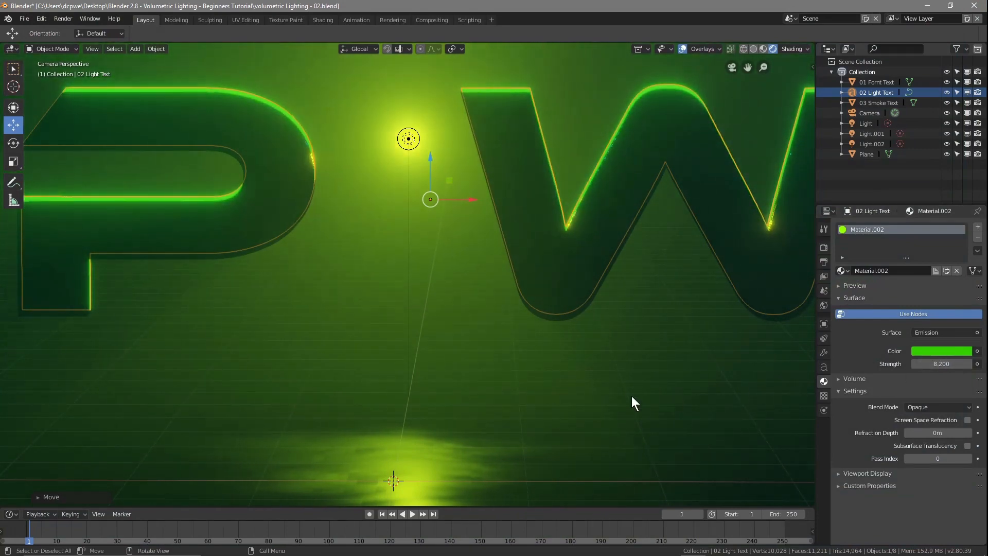
Step: Check a test render of the DCP WEB scene and inspect the glowing edges up close
key("F12")
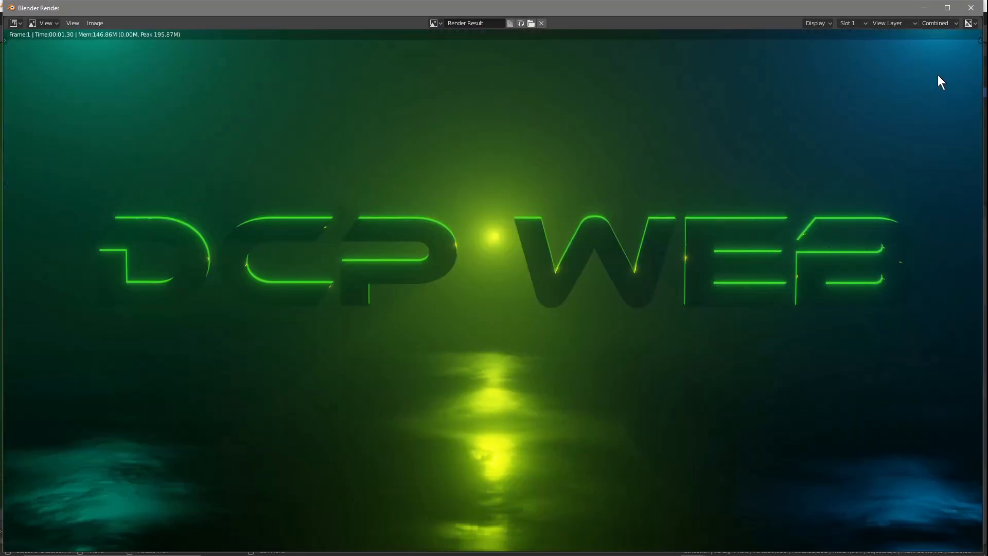
scroll(823, 230, "up", 4)
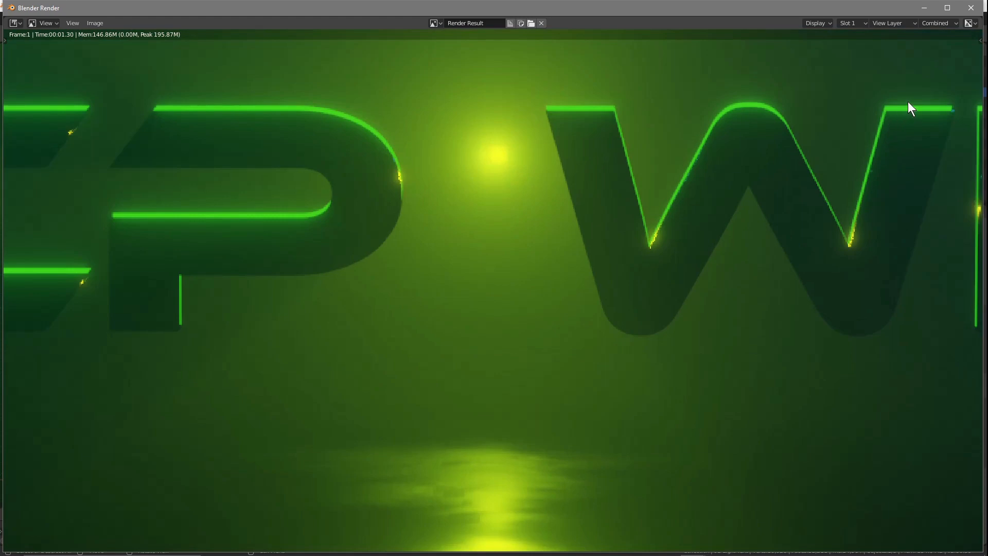
scroll(876, 154, "down", 4)
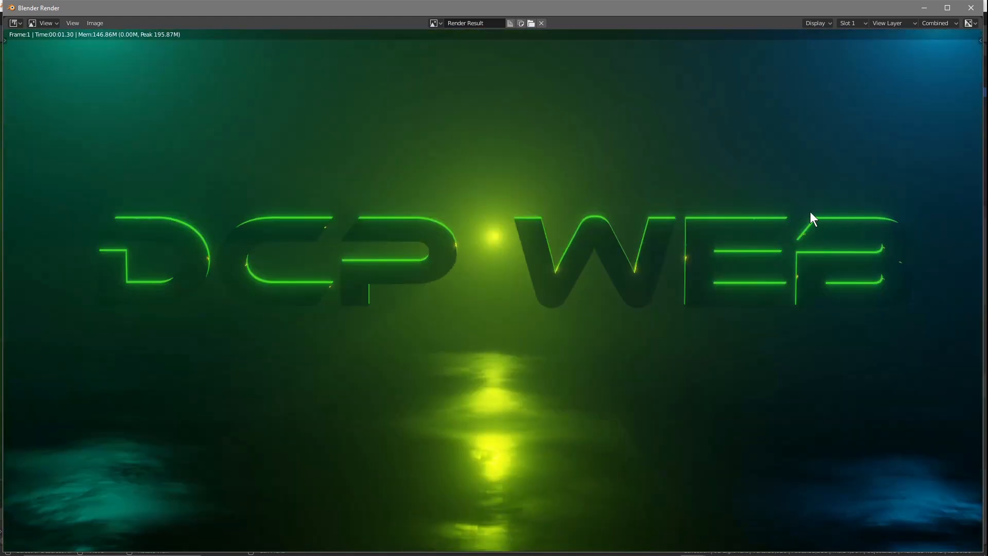
left_click(971, 8)
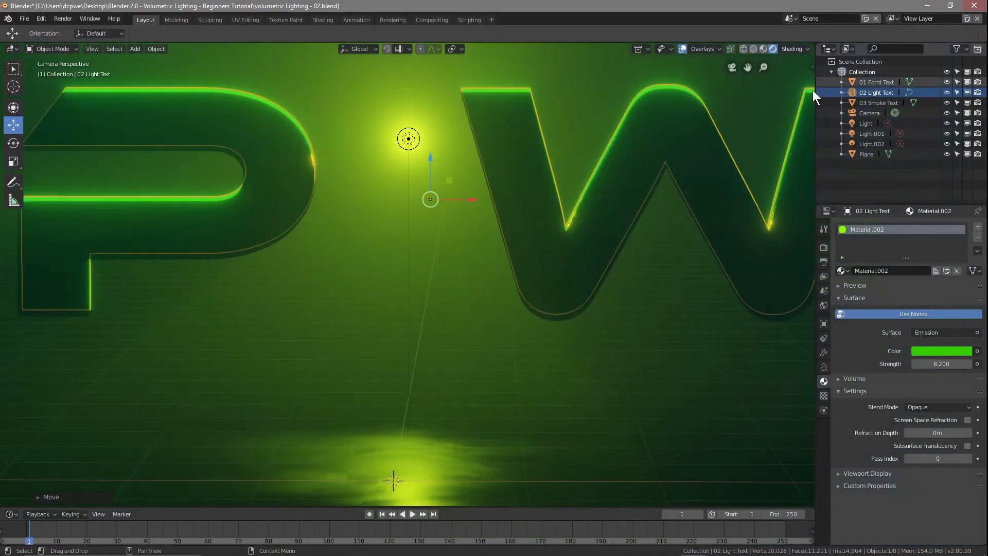
Step: Tune the Eevee Bloom settings to radius 7.387, threshold 0.558 and intensity 0.580
left_click(824, 248)
scroll(542, 280, "down", 5)
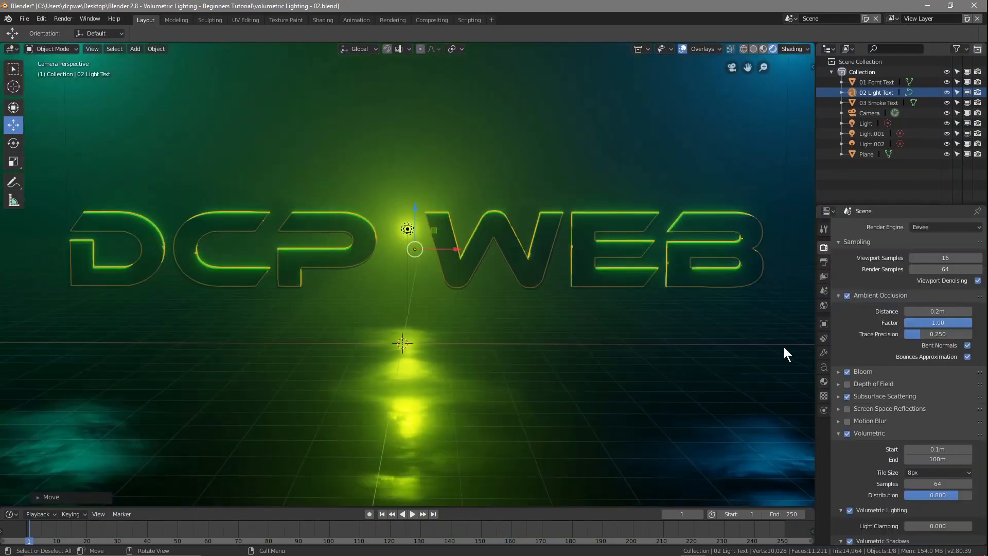
left_click(837, 372)
mouse_move(938, 412)
left_mouse_down()
mouse_move(977, 411)
mouse_move(918, 410)
mouse_move(953, 410)
left_mouse_up()
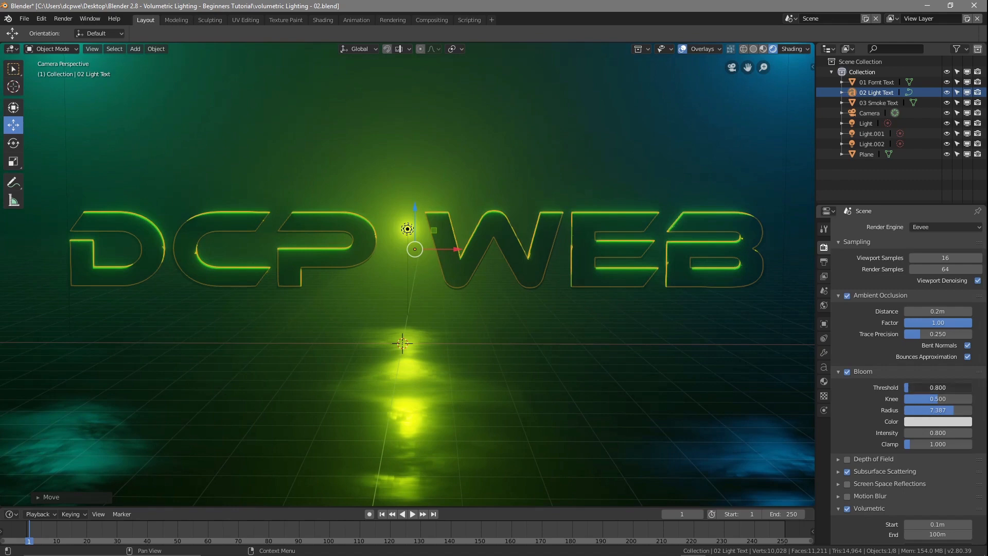
mouse_move(938, 387)
left_mouse_down()
mouse_move(926, 387)
mouse_move(970, 387)
mouse_move(910, 387)
mouse_move(928, 387)
left_mouse_up()
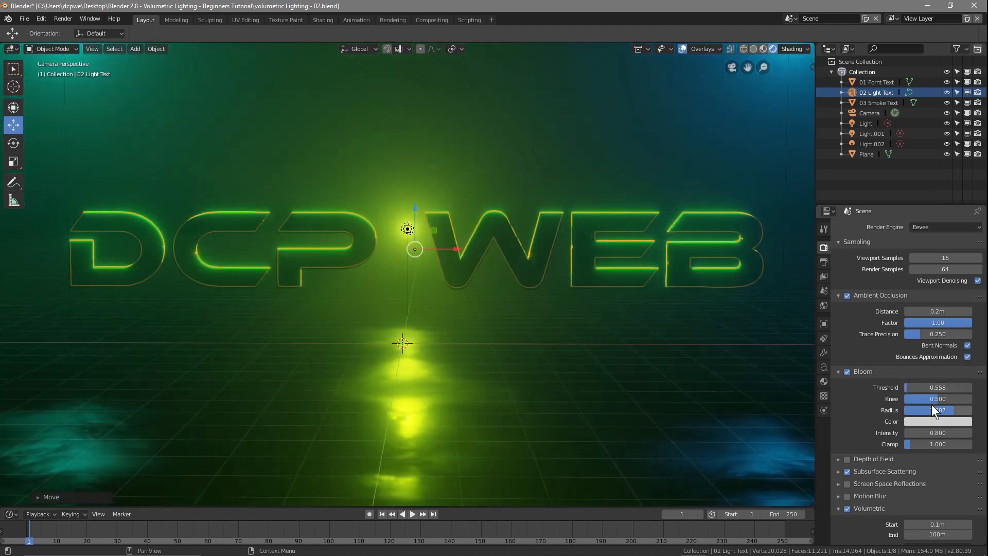
left_click_drag(937, 399, 938, 399)
mouse_move(913, 434)
left_mouse_down()
mouse_move(934, 434)
mouse_move(916, 435)
left_mouse_up()
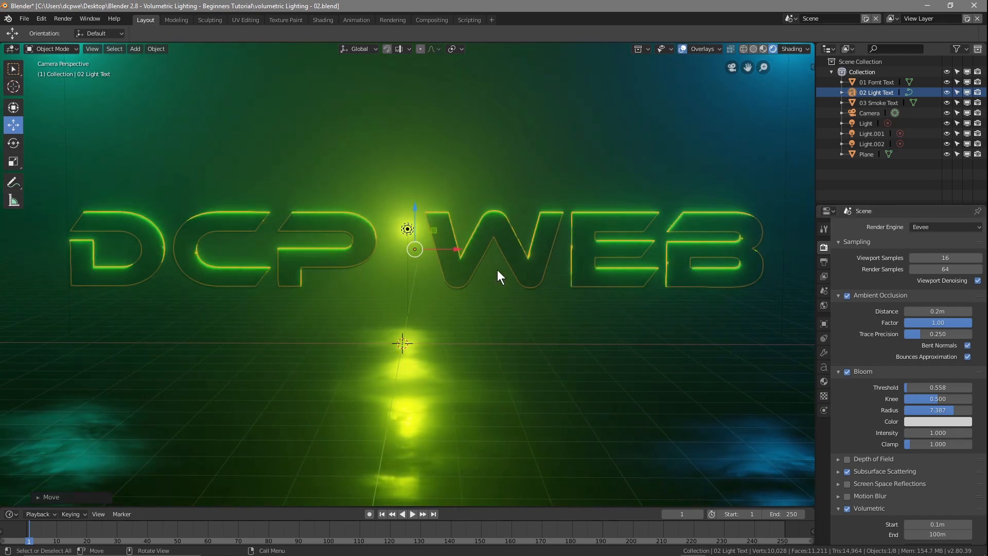
mouse_move(922, 433)
left_mouse_down()
mouse_move(888, 432)
mouse_move(915, 432)
left_mouse_up()
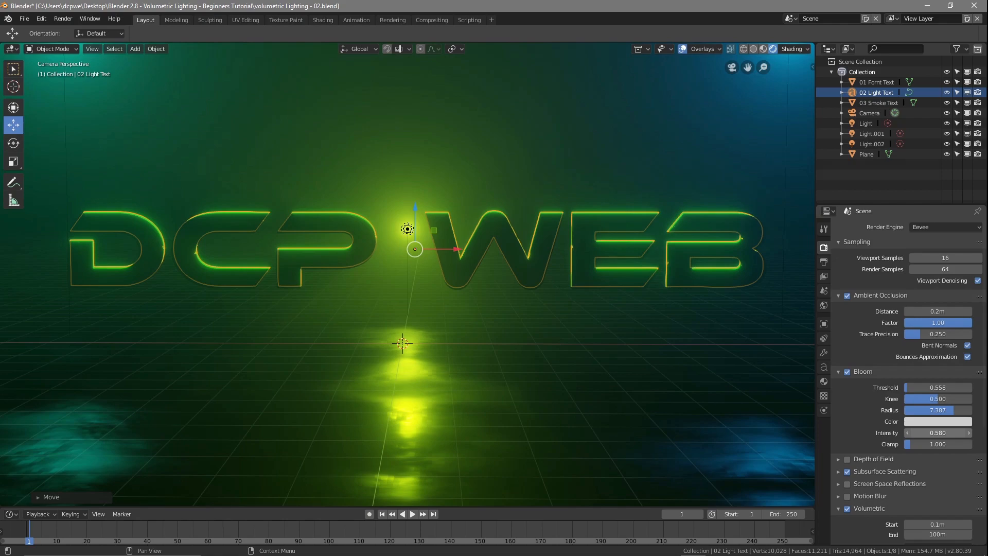
Step: Check a test render with the adjusted bloom and save the current Blender file
key("F12")
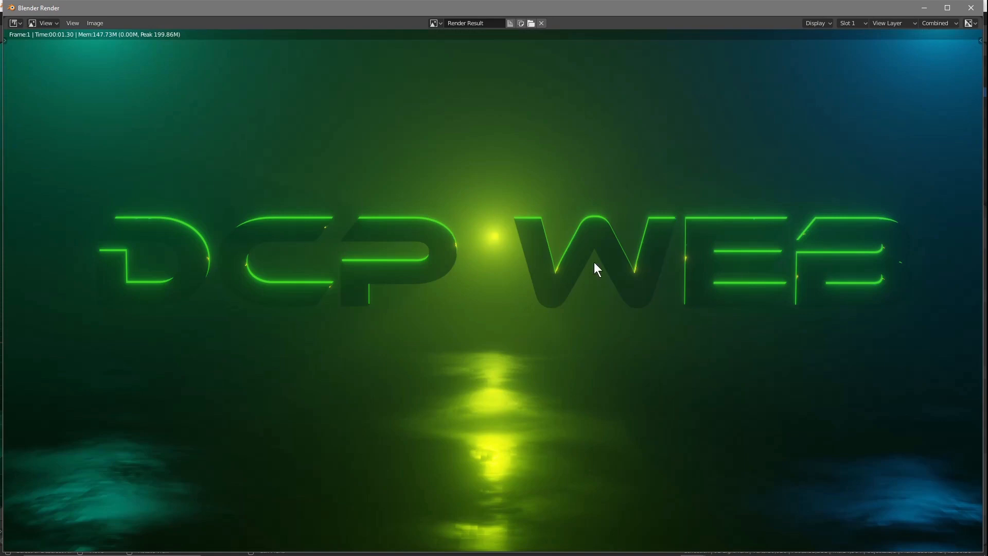
left_click(971, 9)
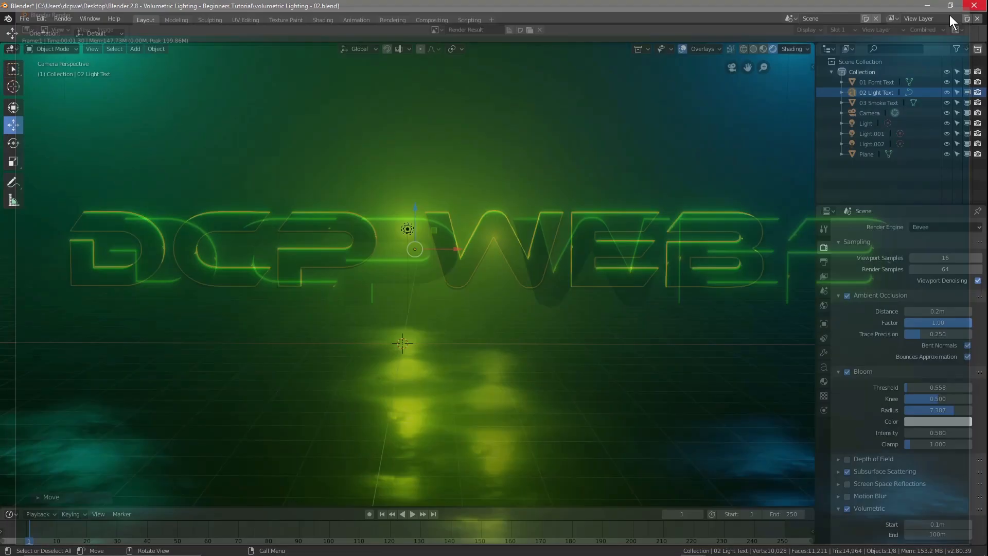
left_click(24, 20)
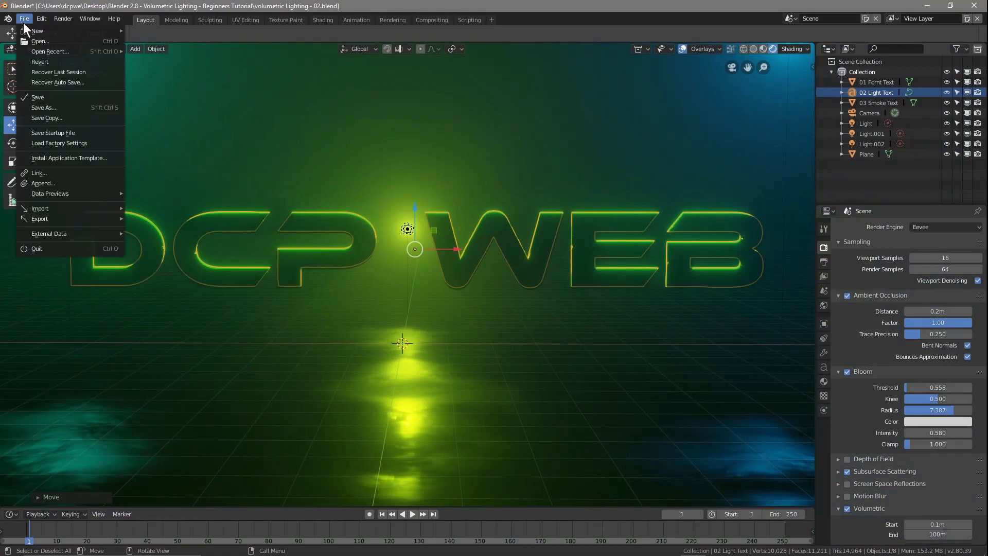
left_click(51, 97)
Step: Examine the lit scene through the camera and from an angled view beside the text
mouse_move(380, 350)
middle_mouse_down()
mouse_move(427, 365)
mouse_move(536, 364)
mouse_move(527, 391)
mouse_move(462, 388)
mouse_move(401, 372)
mouse_move(390, 360)
middle_mouse_up()
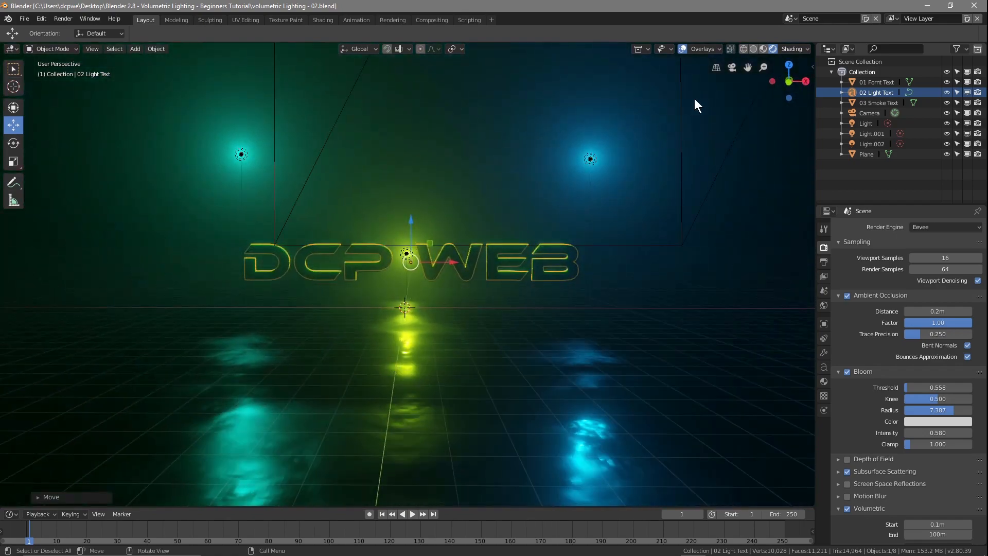
left_click(736, 68)
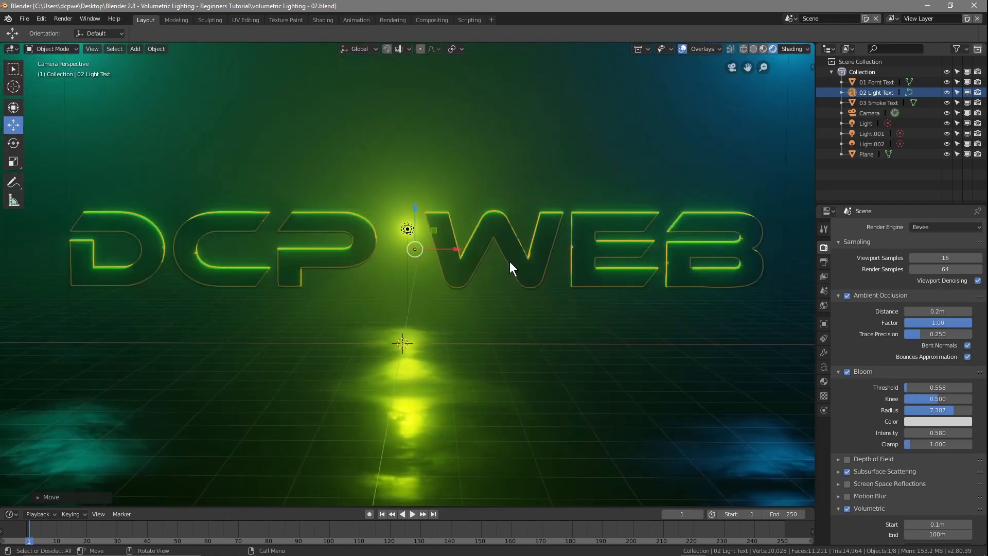
scroll(576, 223, "down", 4)
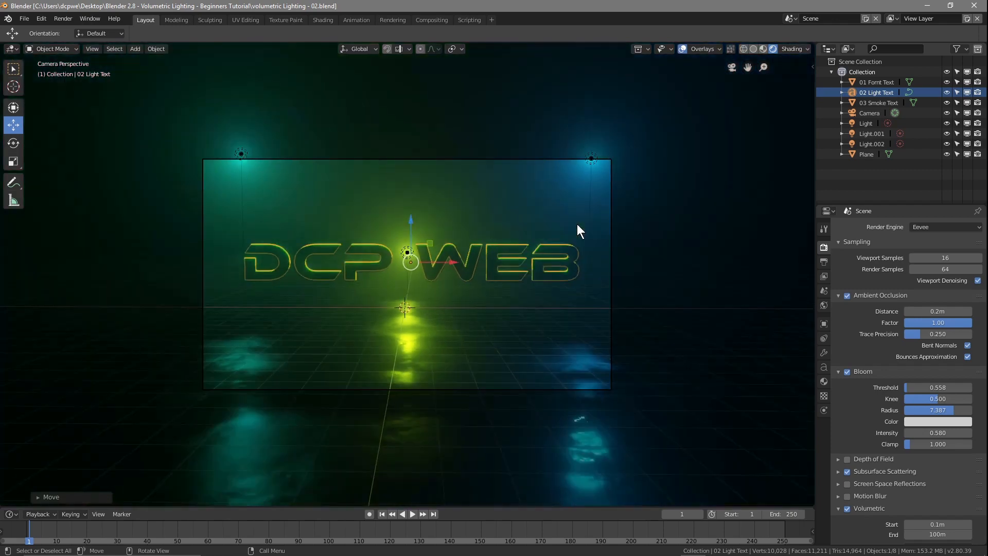
scroll(553, 224, "up", 2)
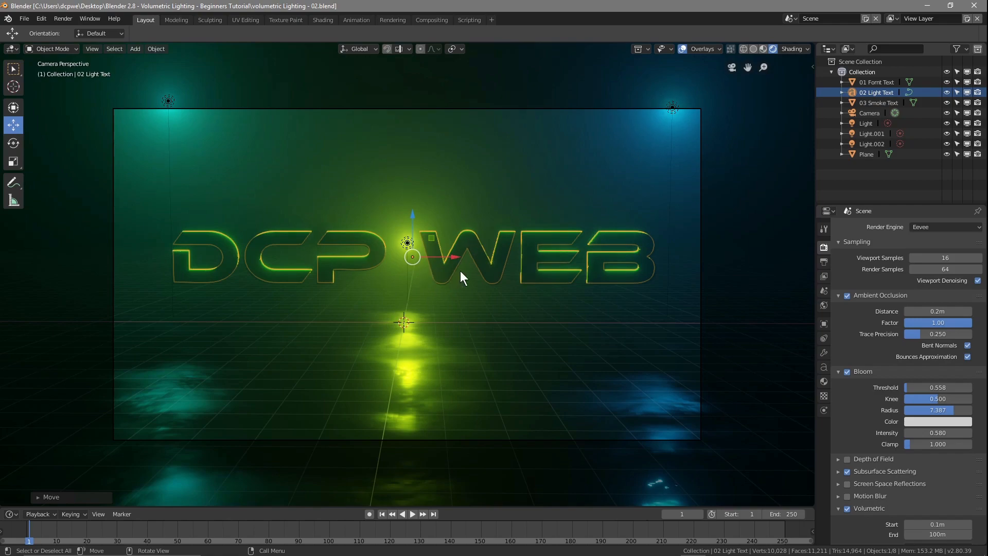
middle_click_drag(416, 306, 495, 335)
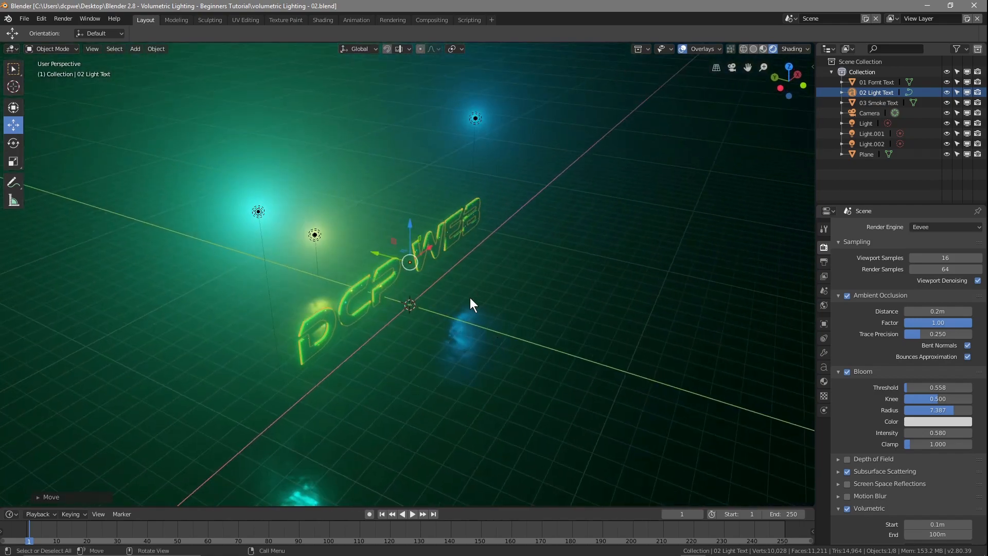
scroll(432, 294, "up", 4)
scroll(383, 269, "down", 1)
scroll(424, 278, "down", 1)
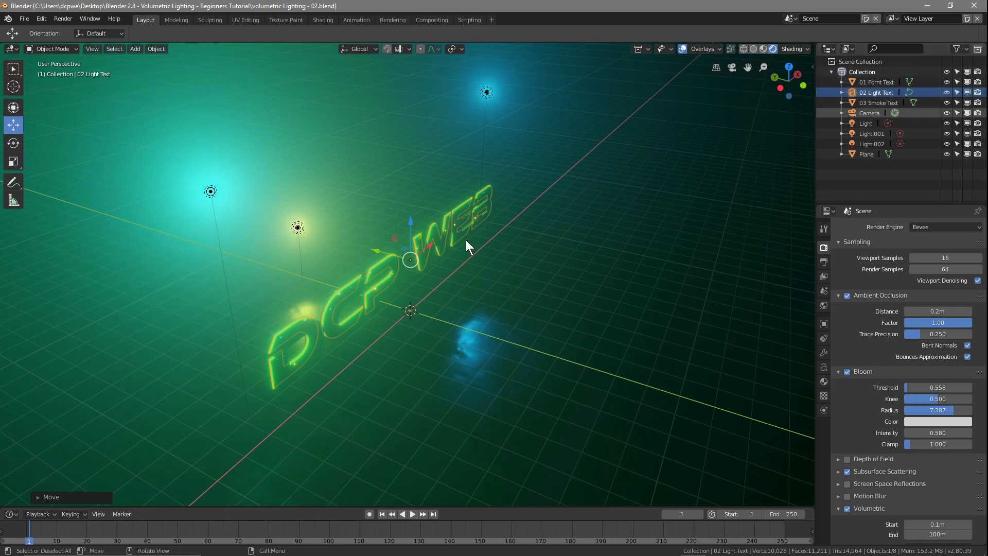
Step: Parent 03 Smoke Text and 02 Light Text to 01 Fornt Text using the Object parenting option
left_click(881, 101)
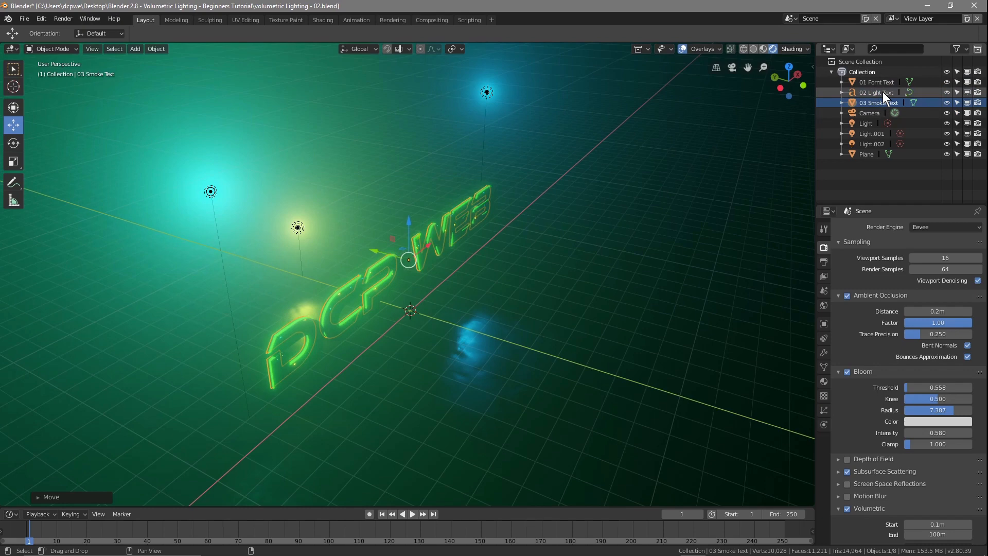
left_click(882, 92, "ctrl")
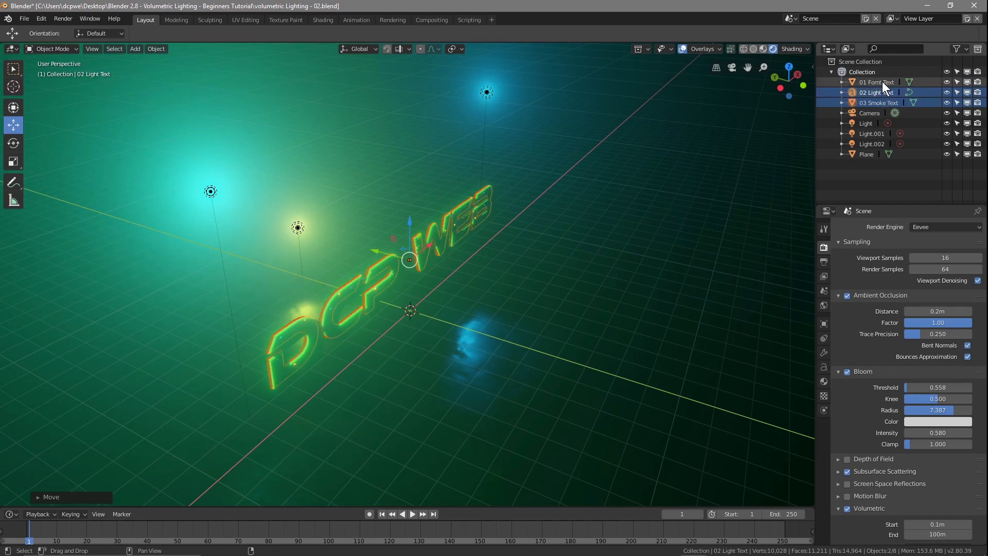
left_click(882, 82, "ctrl")
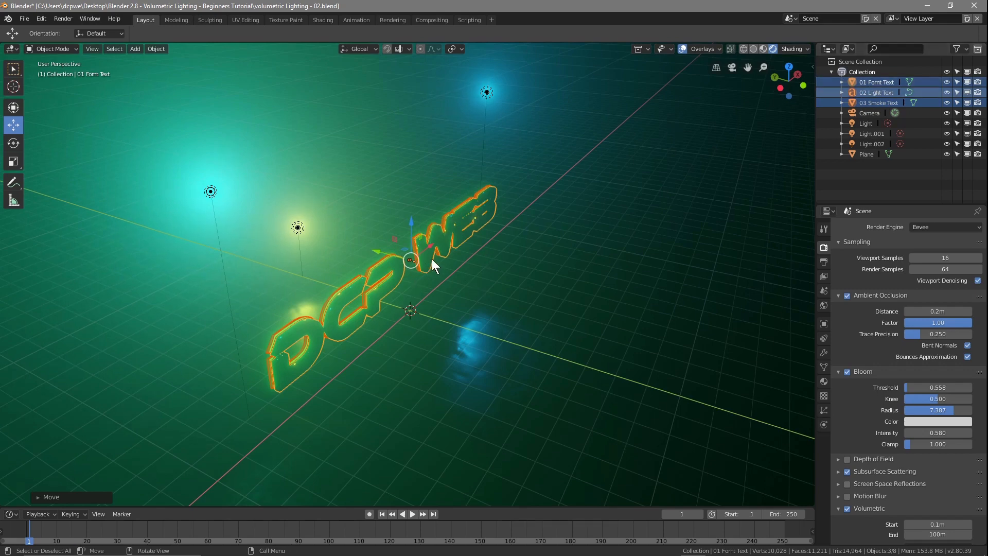
key("ctrl+p")
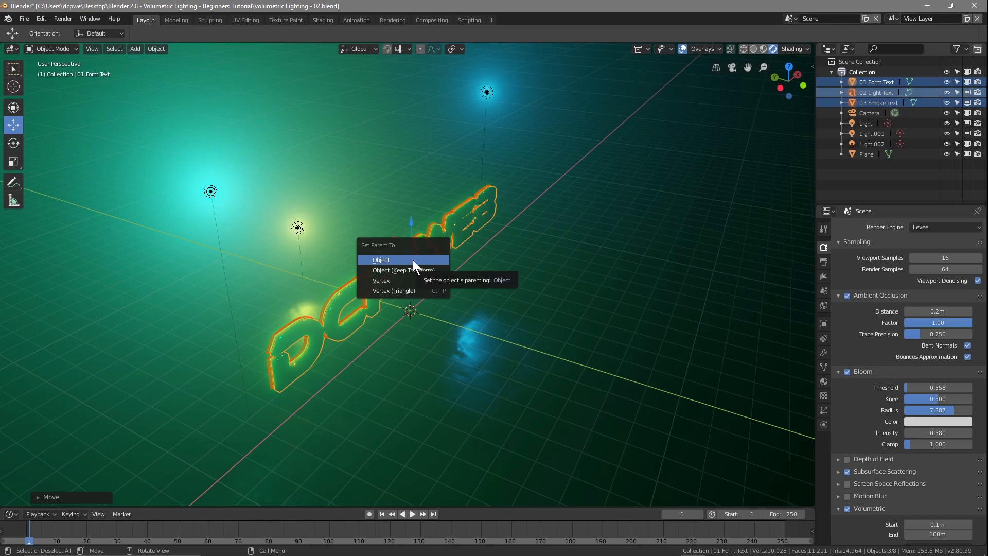
left_click(385, 260)
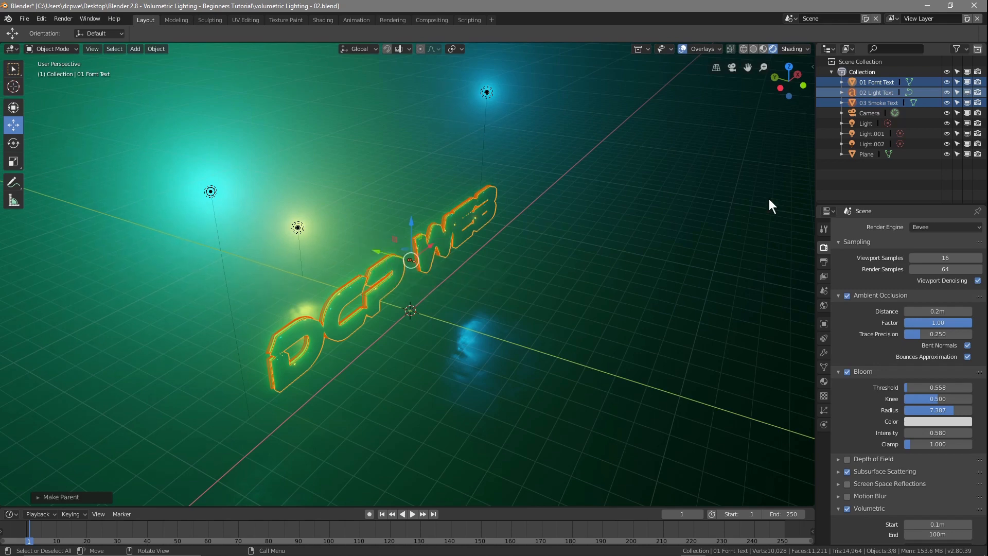
Step: Move 01 Fornt Text with its parented texts slightly along negative Y, towards the camera
left_click(872, 81)
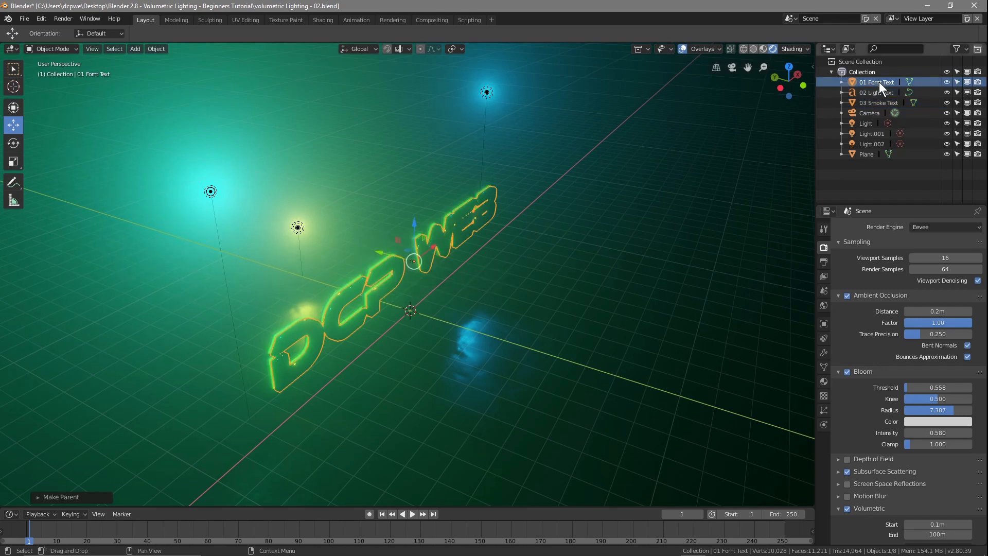
left_click_drag(382, 251, 388, 283)
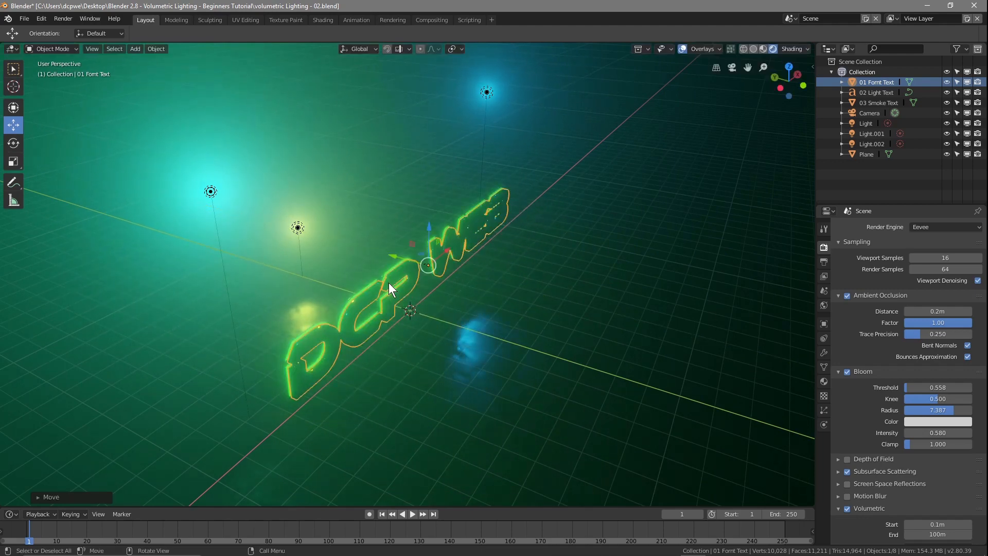
middle_click_drag(392, 308, 425, 375)
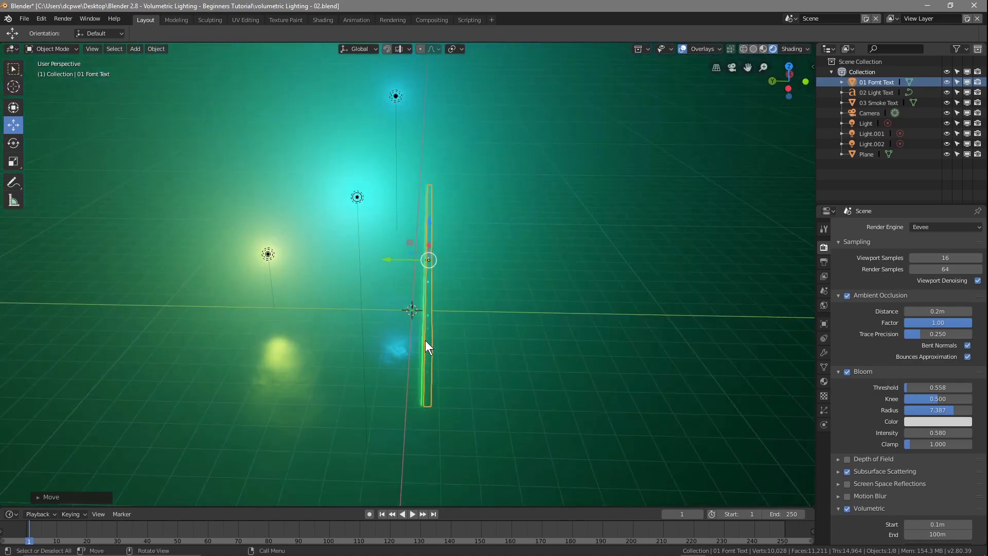
Step: Try moving the parented DCP WEB text along positive X, and undo that move
middle_click_drag(621, 307, 498, 289)
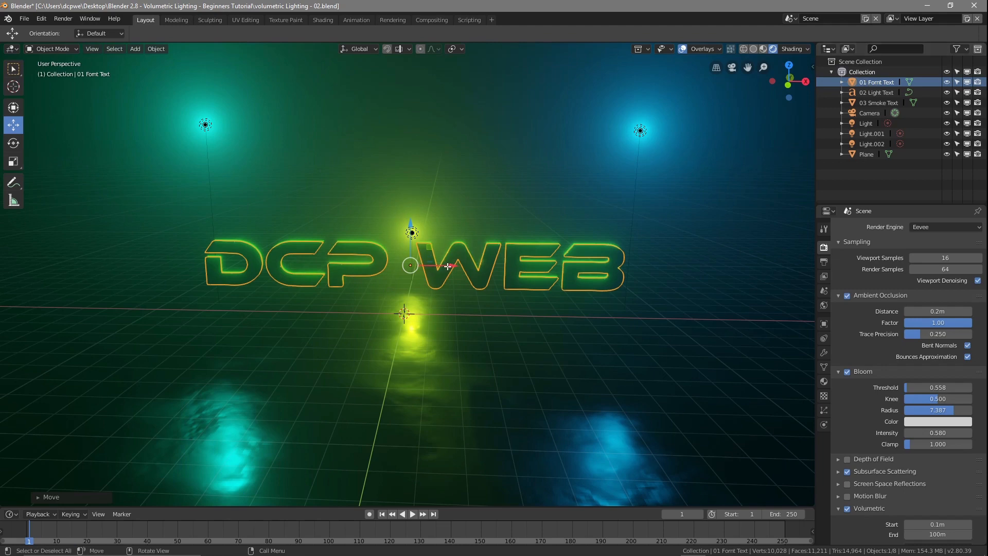
left_click_drag(448, 266, 581, 267)
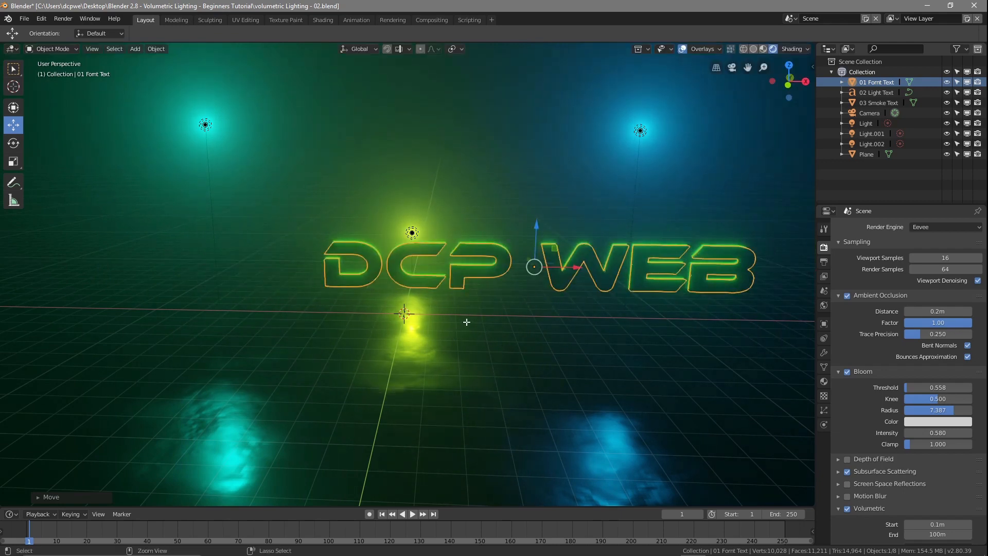
key("ctrl+z")
Step: Return to the camera view and check the text's position in a test render
middle_click_drag(467, 321, 411, 336)
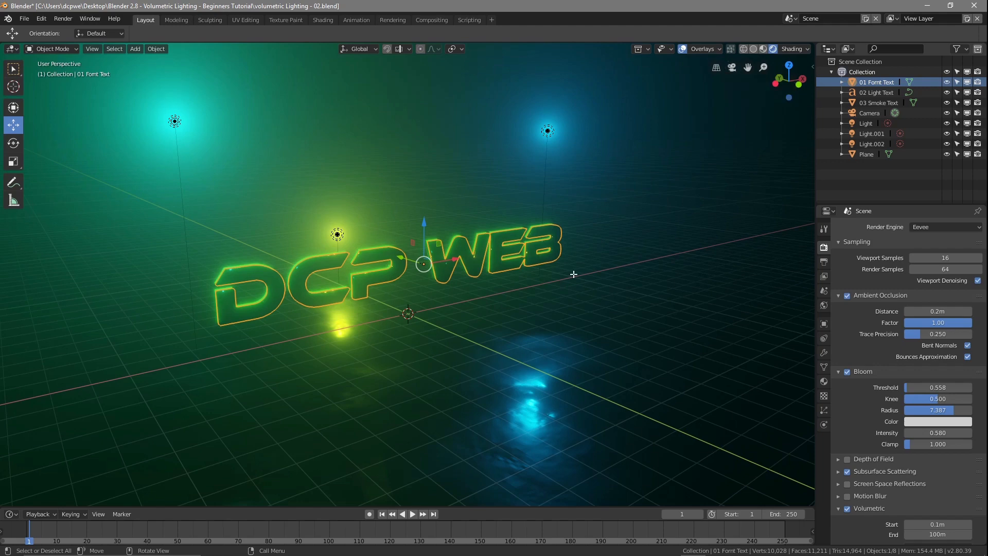
key("KP_0")
middle_click_drag(433, 253, 373, 341)
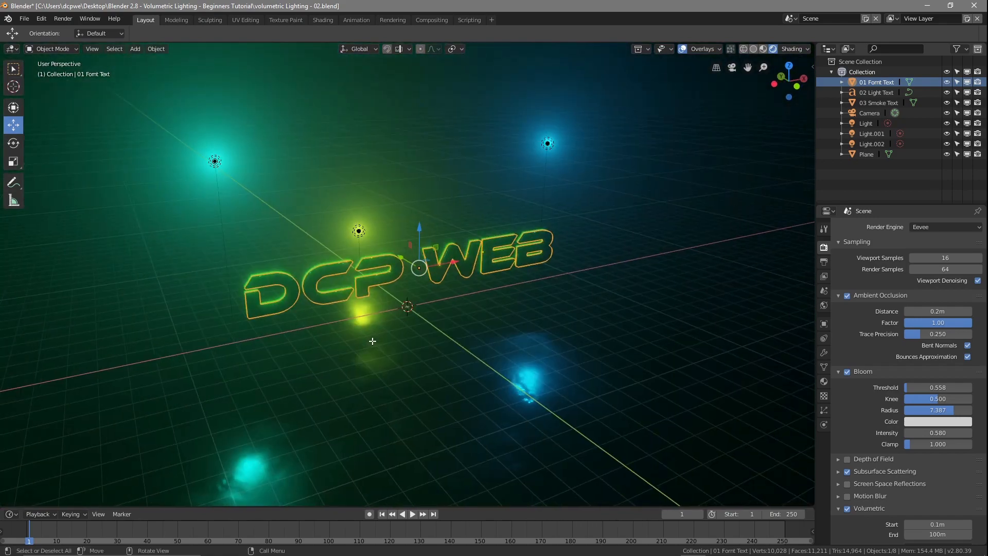
key("KP_0")
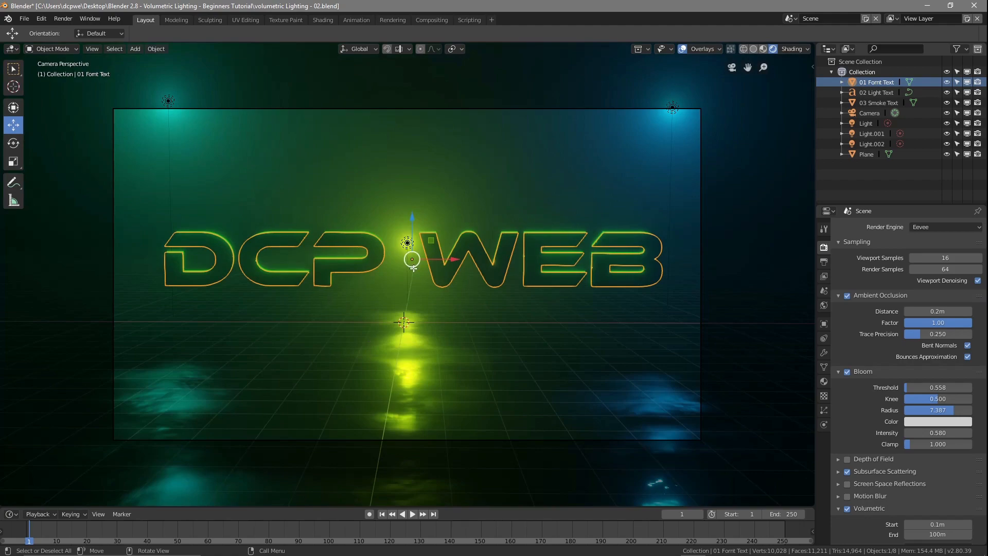
key("F12")
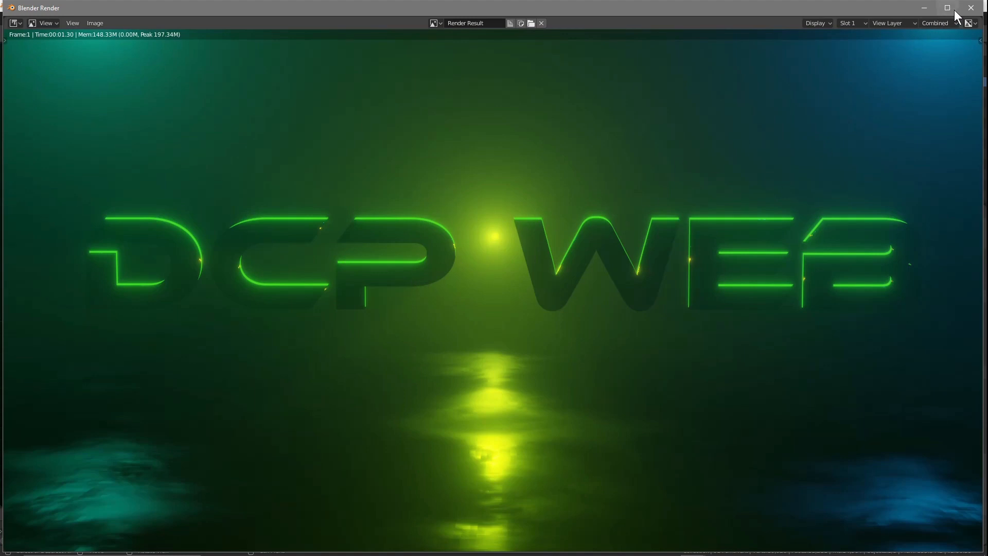
left_click(971, 8)
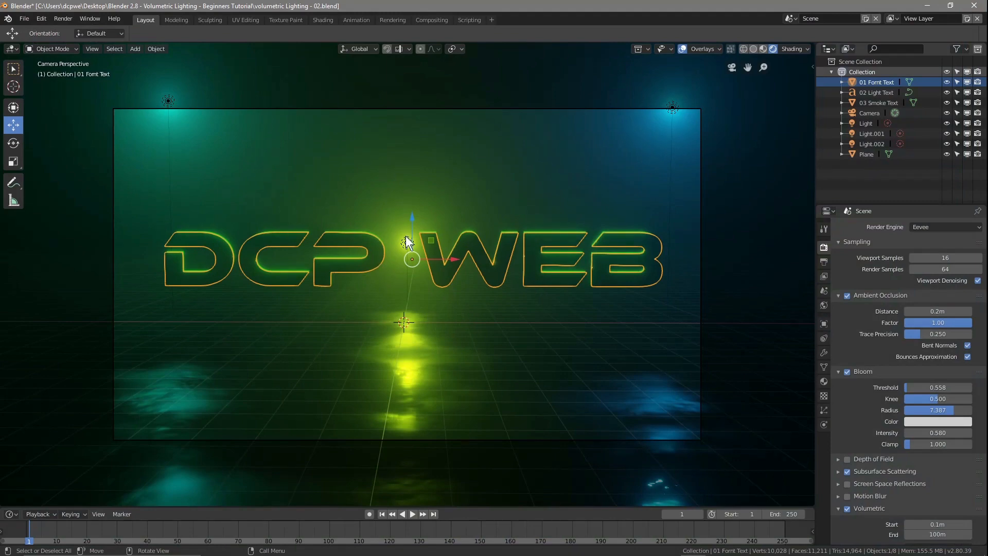
Step: Move 01 Fornt Text with its parented texts along positive Y towards the yellow light, and view it through the camera
middle_click_drag(408, 241, 527, 353)
left_click_drag(382, 261, 323, 261)
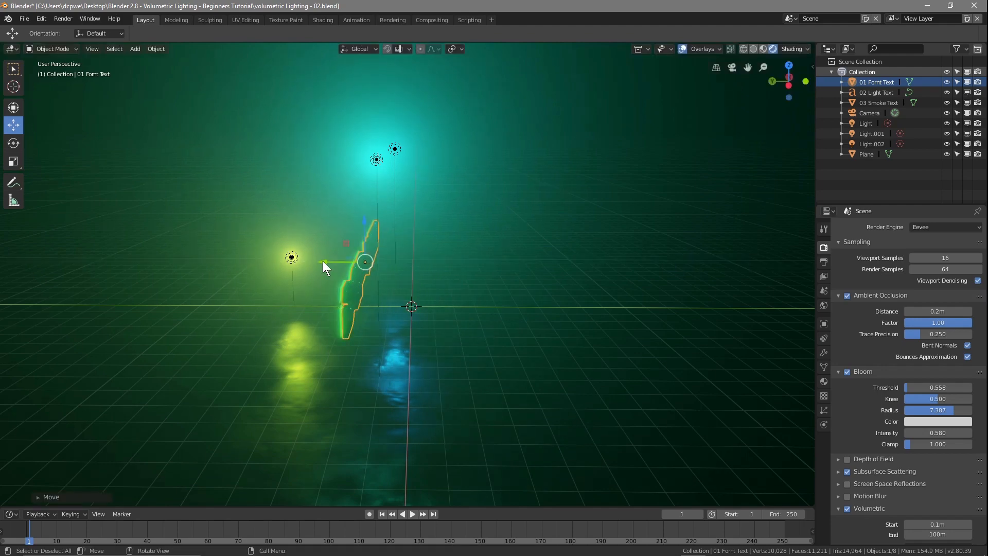
key("KP_0")
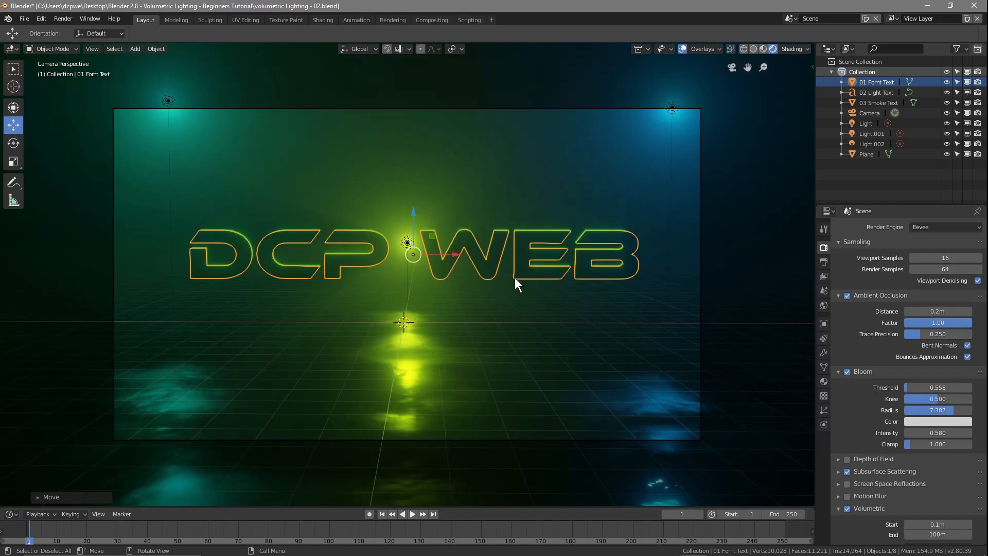
Step: Render the current frame, check the DCP WEB text full screen, and close the render window
key("F12")
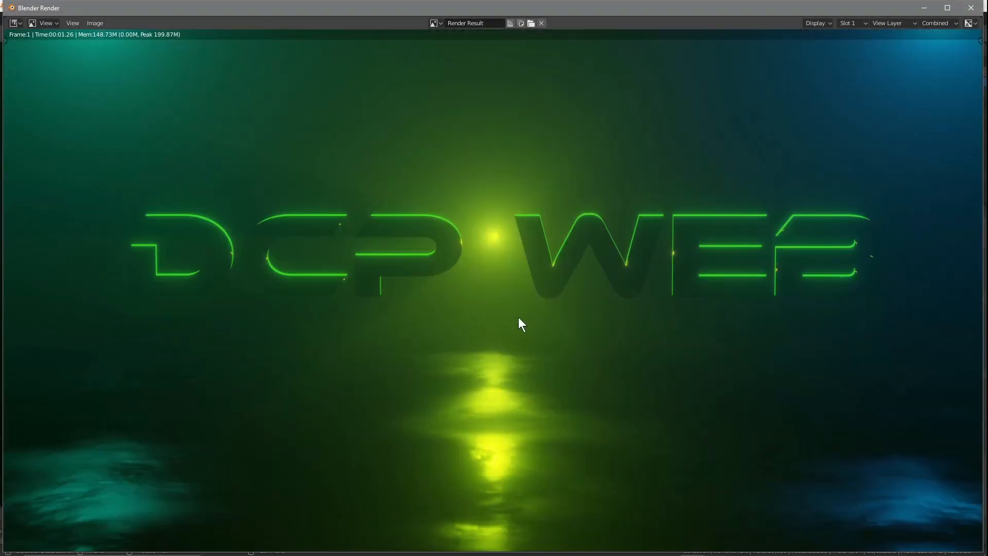
left_click(951, 7)
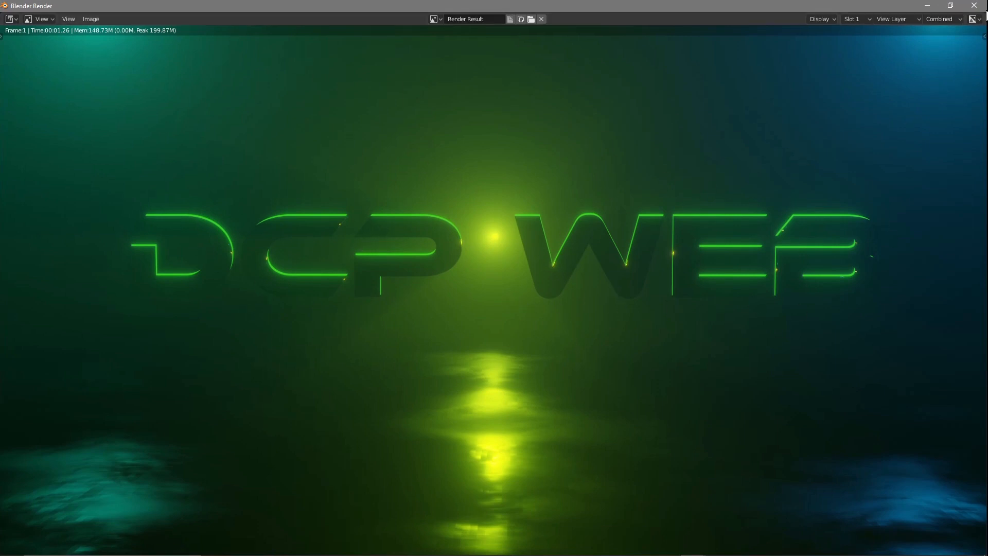
left_click(974, 5)
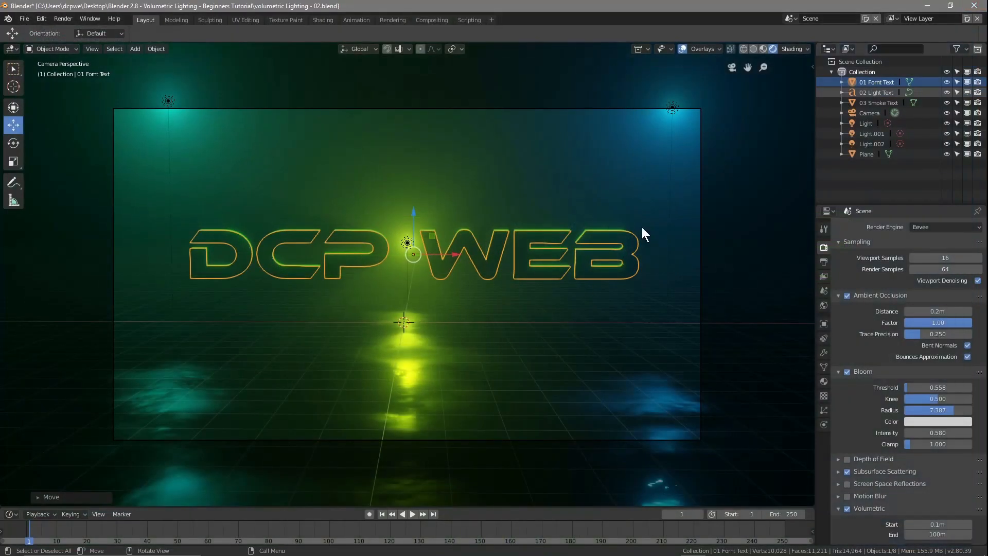
Step: Add the Quick Smoke effect to the 03 Smoke Text object
left_click(881, 103)
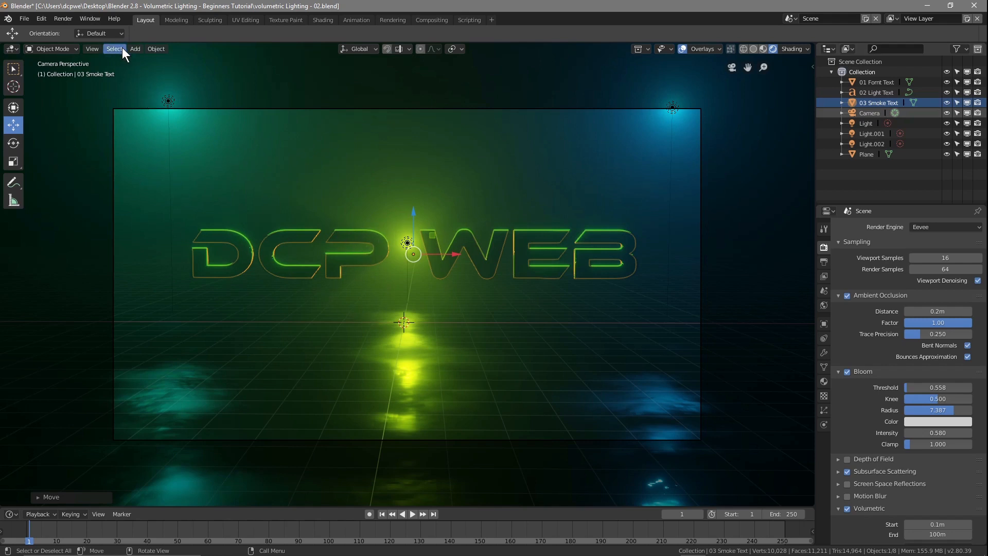
left_click(154, 49)
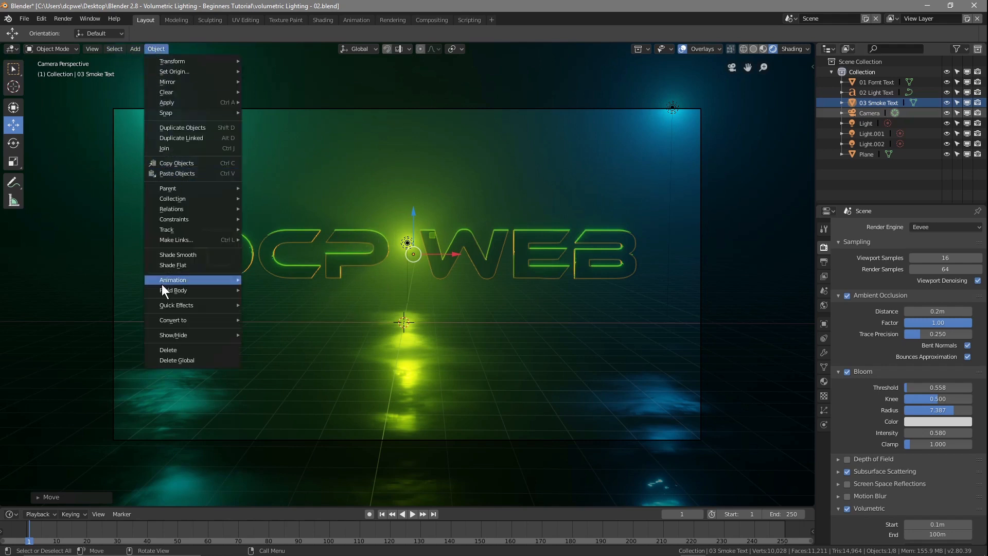
mouse_move(171, 304)
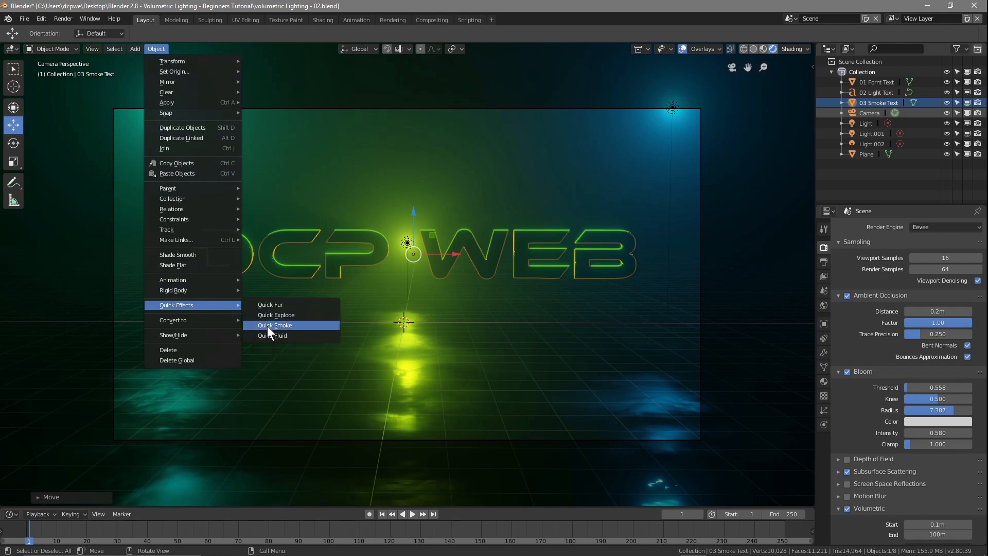
left_click(267, 326)
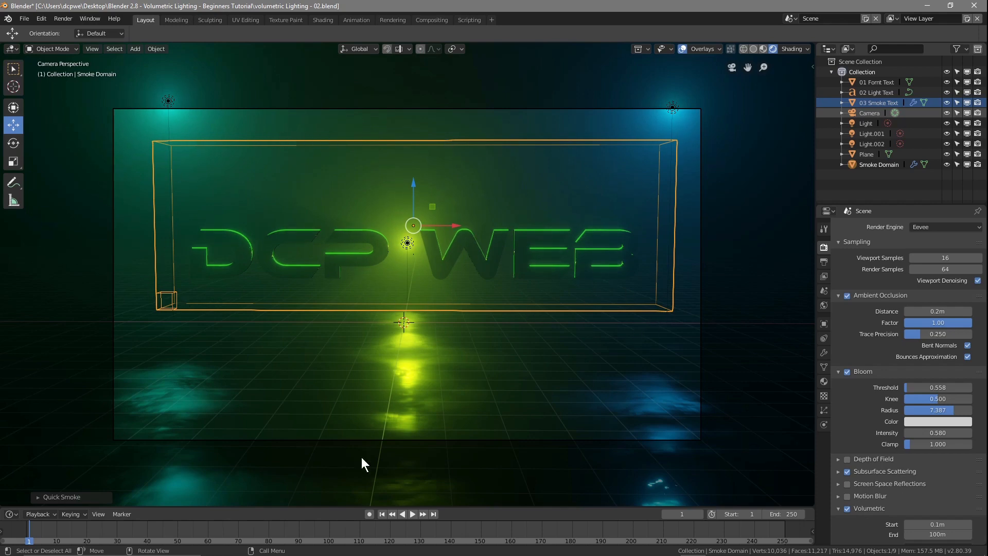
Step: Play the smoke animation from the first frame in wireframe shading and examine the smoke around the text from several angles
left_click(413, 514)
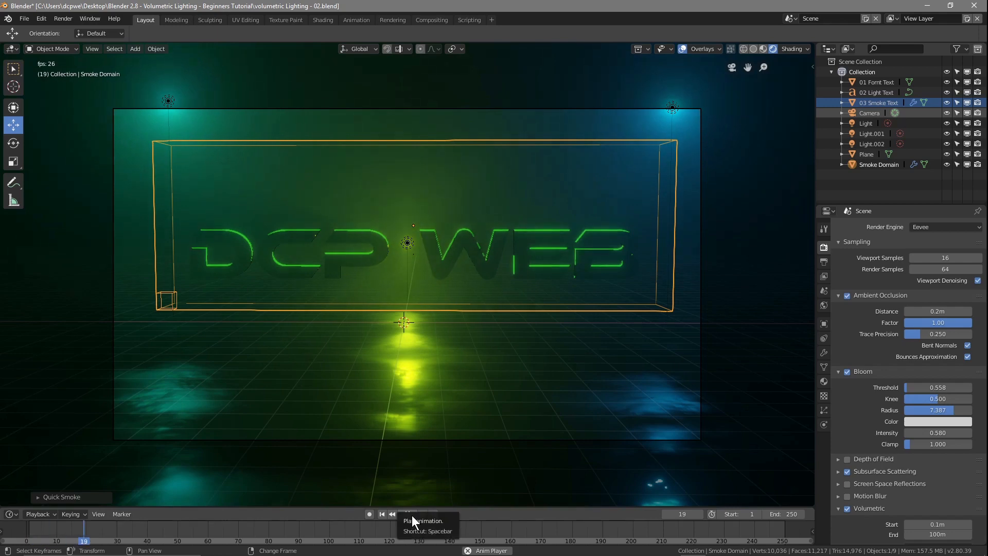
left_click(743, 48)
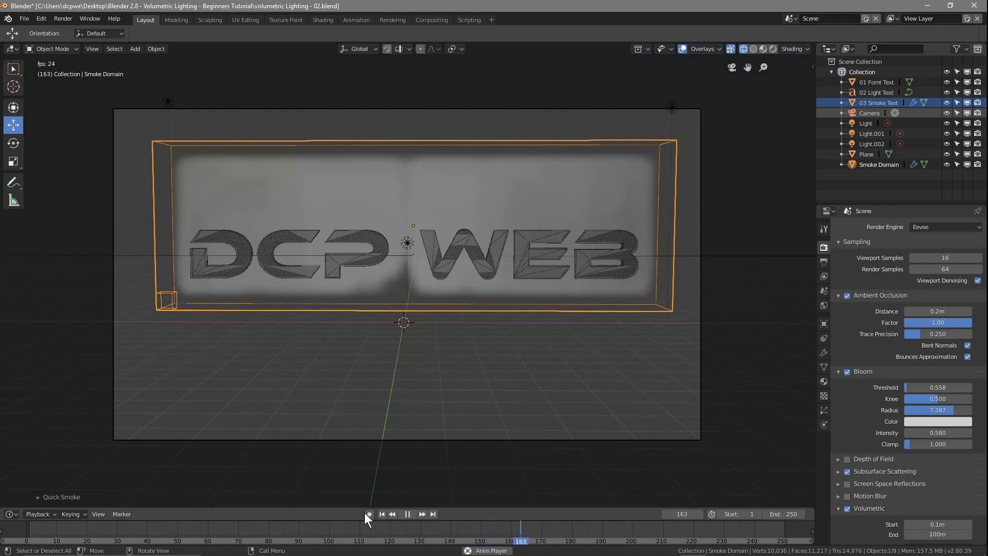
left_click(385, 515)
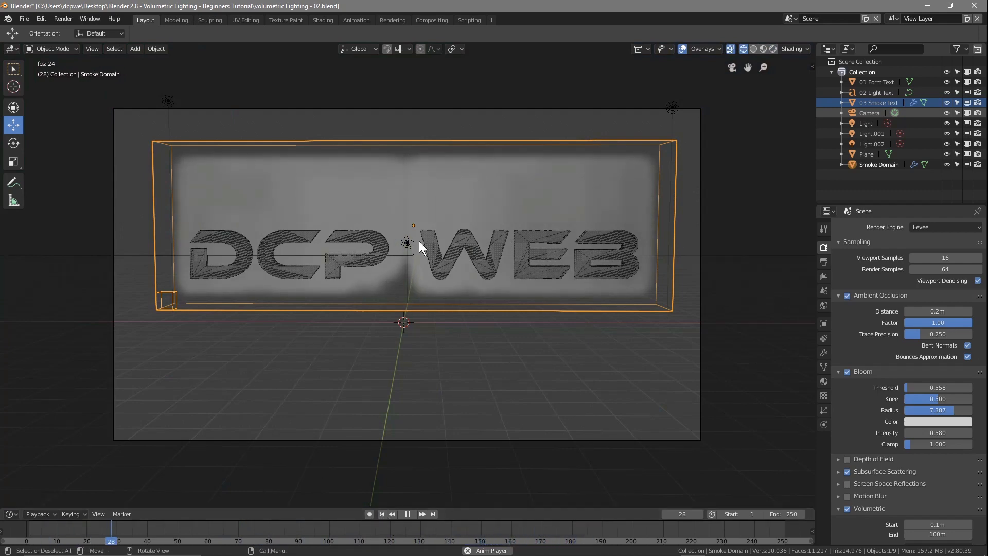
middle_click_drag(402, 276, 380, 279)
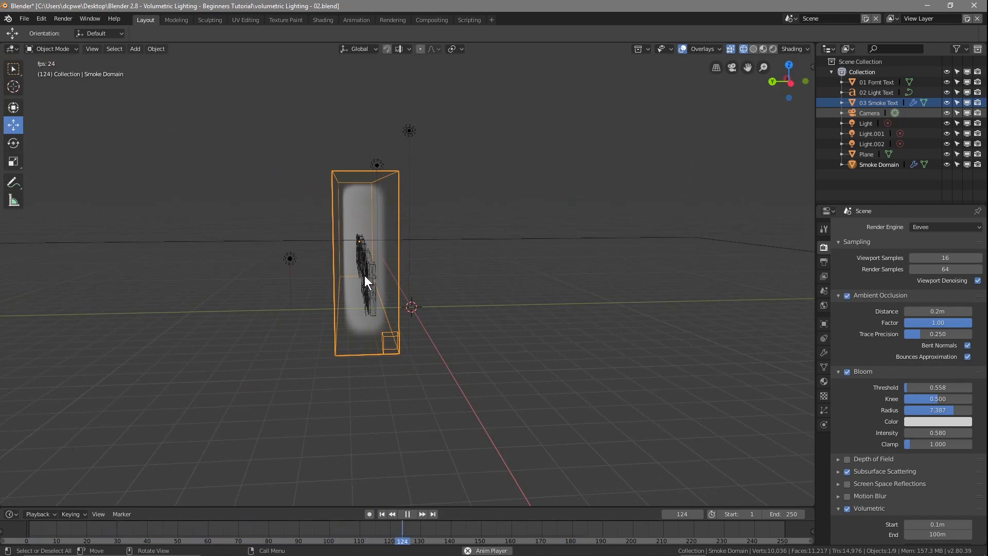
middle_click_drag(505, 304, 407, 326)
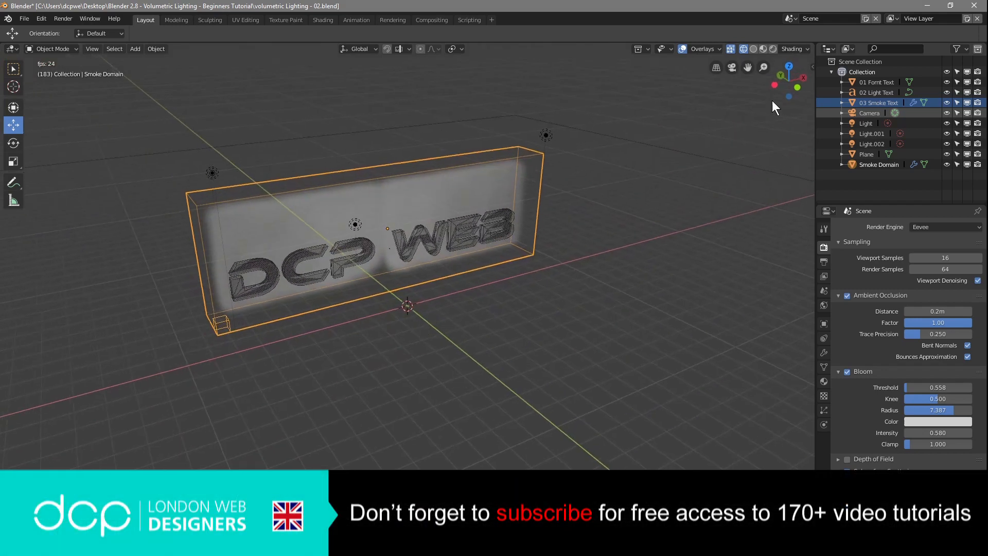
Step: Compare how the smoke displays in solid and material preview shading, and return to wireframe shading
left_click(753, 49)
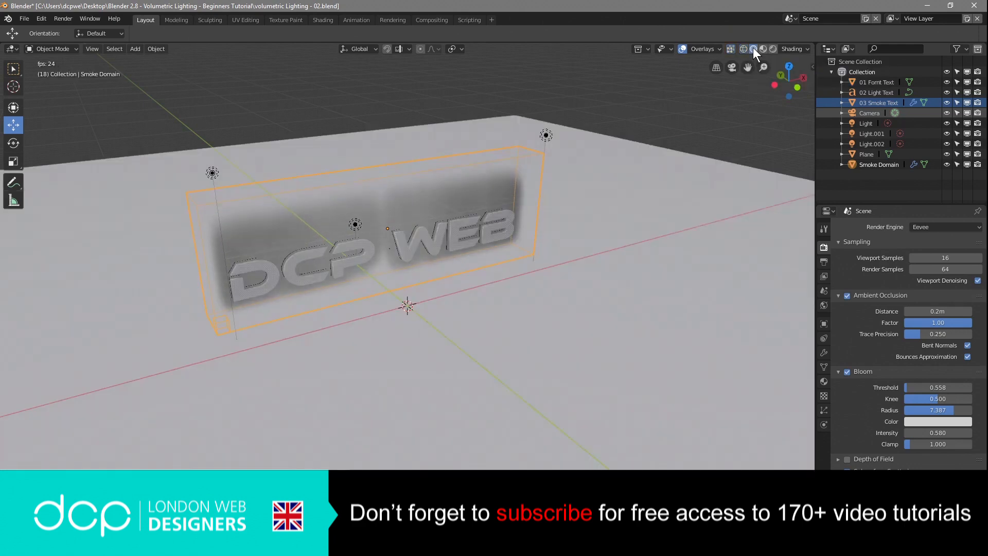
middle_click_drag(556, 325, 512, 340)
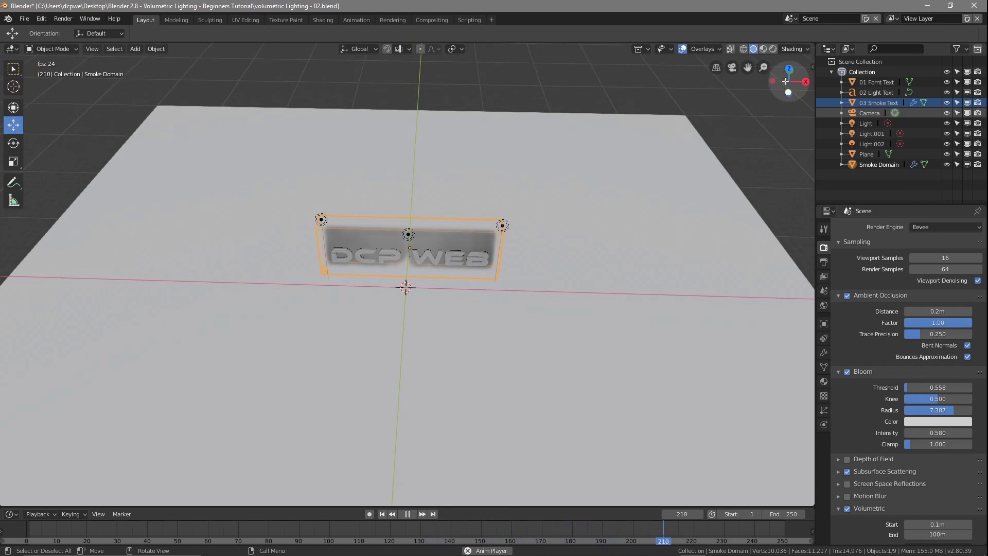
left_click(761, 48)
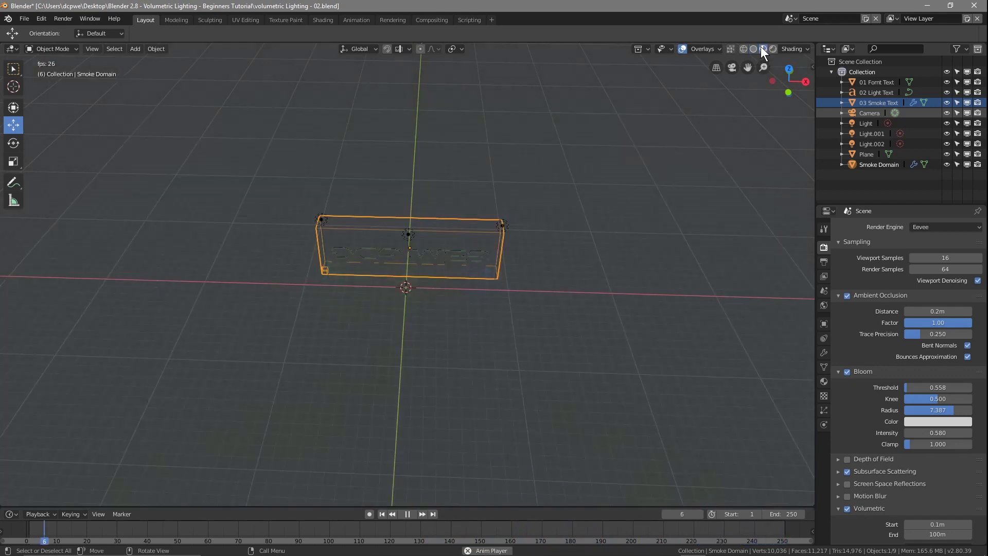
middle_click_drag(582, 220, 678, 215)
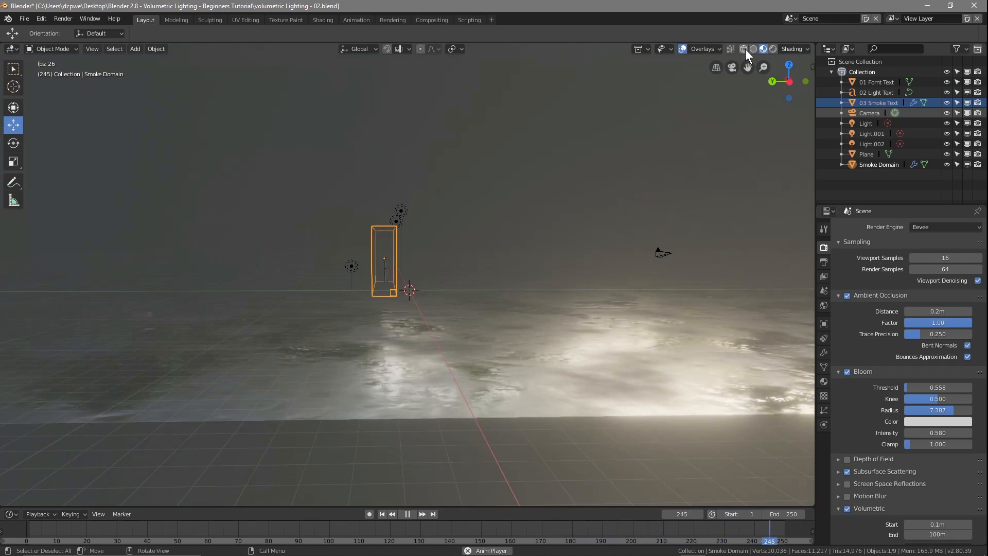
left_click(743, 48)
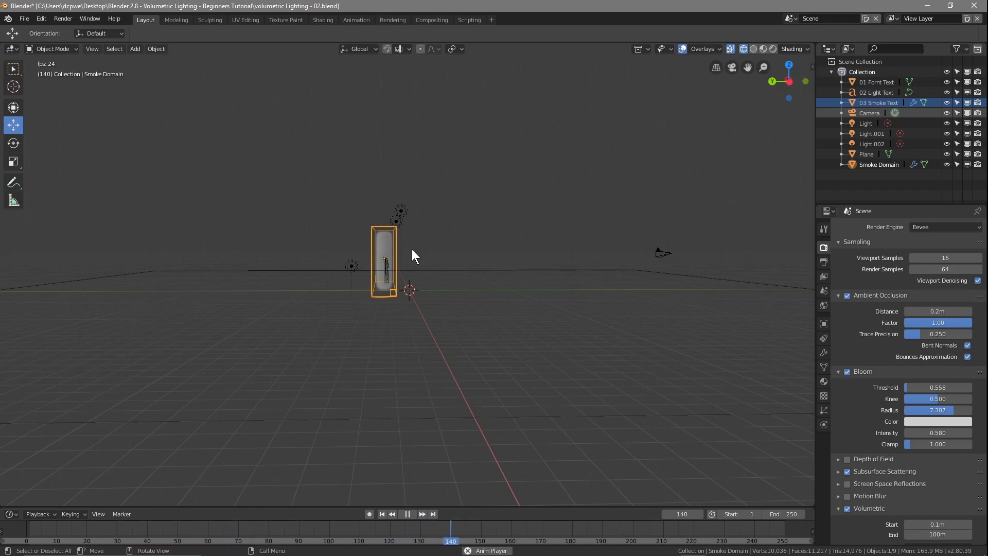
Step: Examine the extent of the smoke and its domain around the text in the orthographic top, front and side views
key("KP_7")
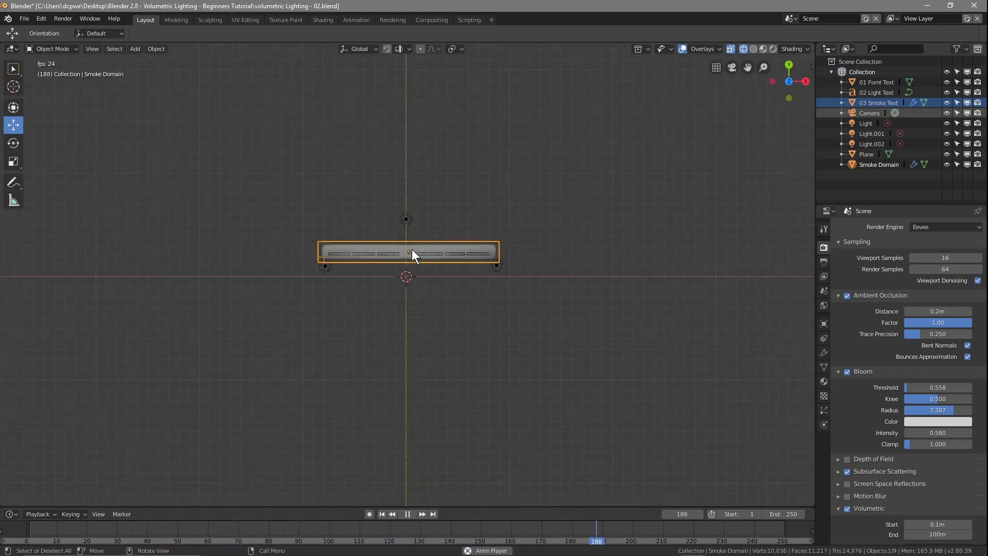
key("KP_1")
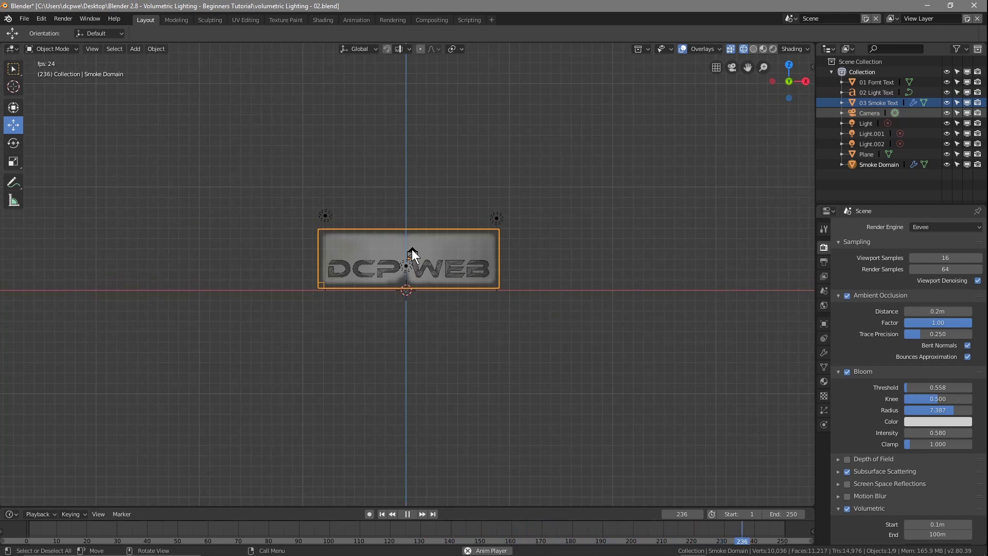
key("KP_3")
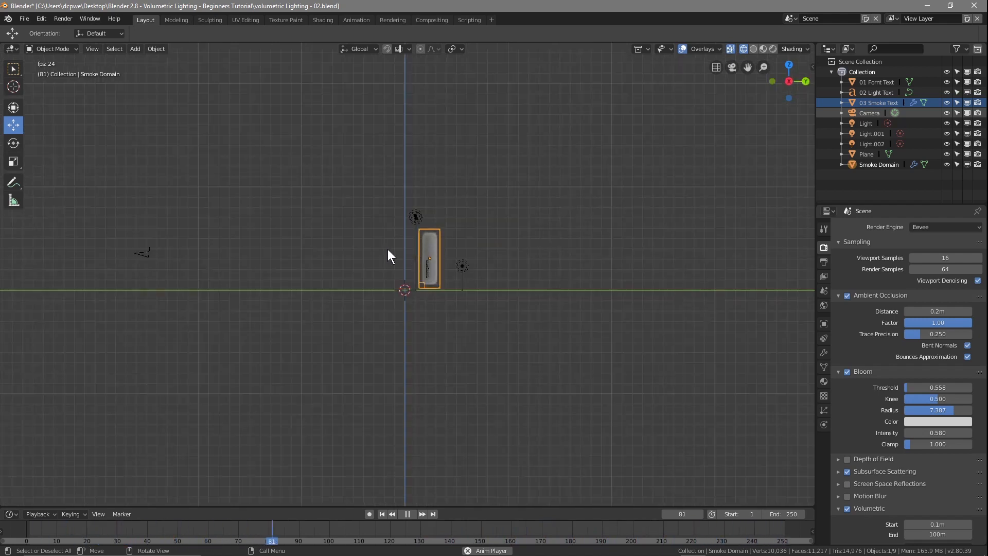
scroll(421, 281, "up", 2)
scroll(422, 281, "up", 1)
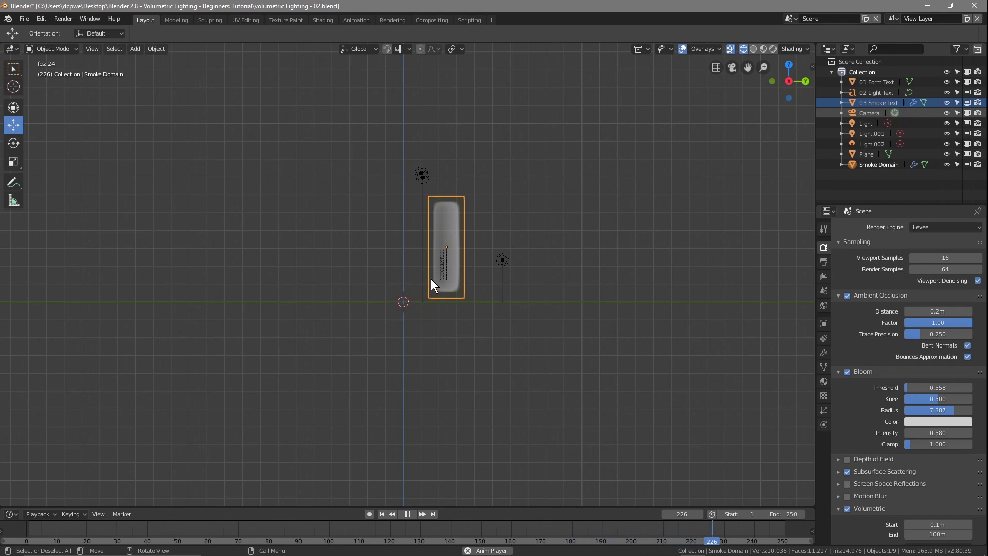
key("KP_7")
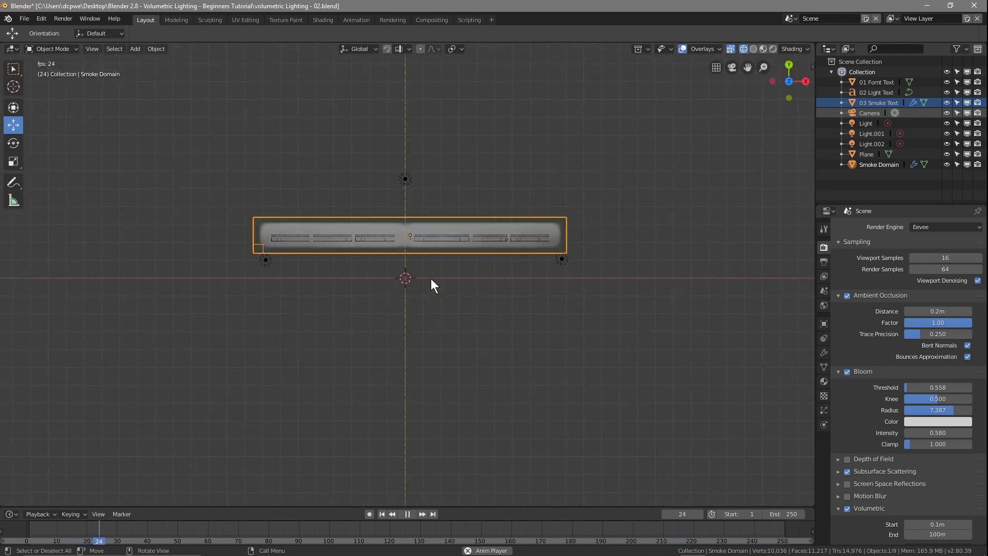
scroll(414, 299, "down", 5)
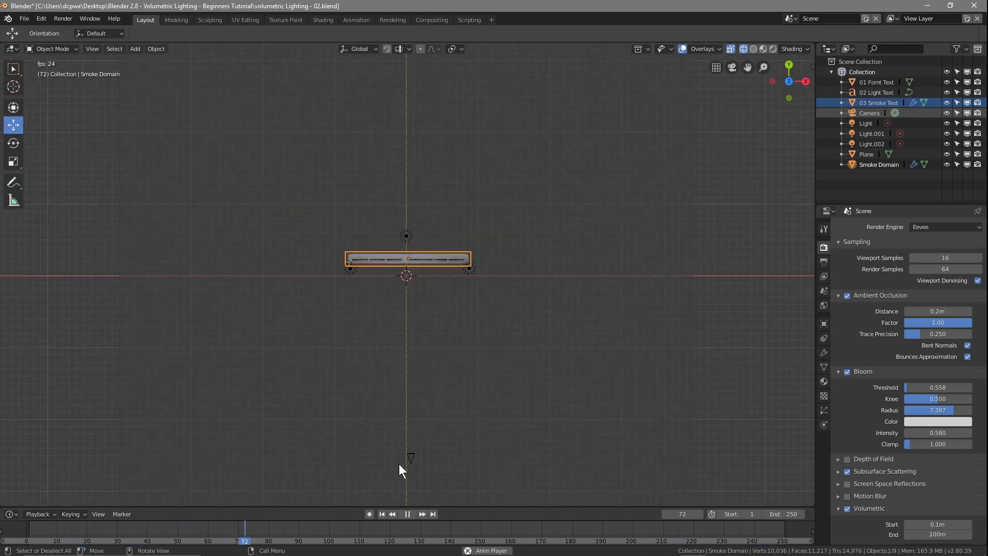
Step: Select only the Smoke Domain, stop the playback and return to frame 1
left_click(410, 458)
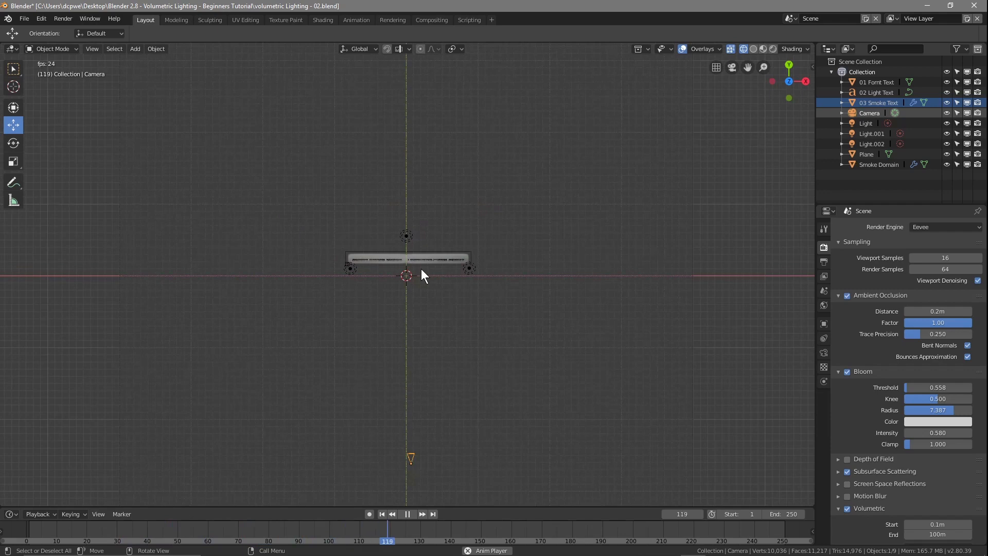
left_click(470, 253)
left_click(880, 103)
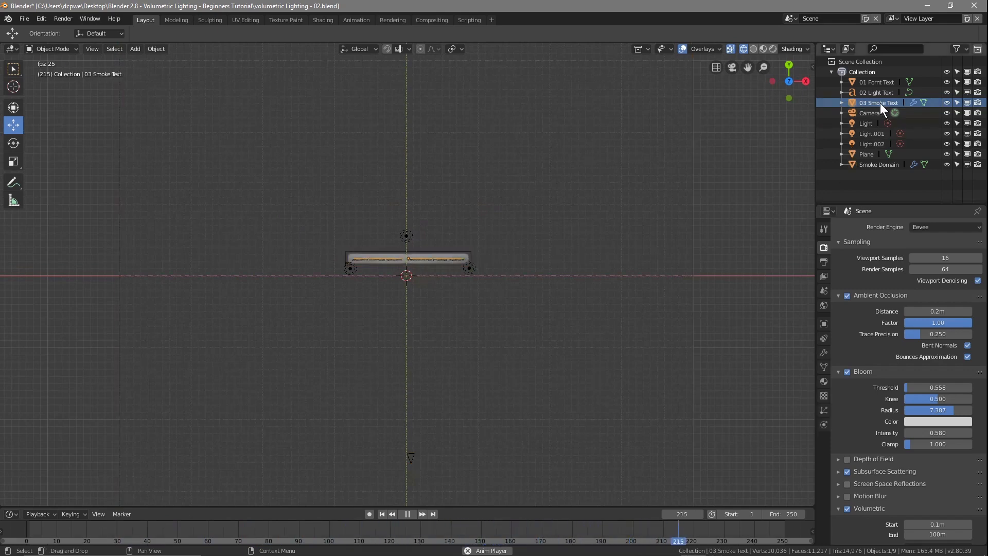
left_click(868, 164)
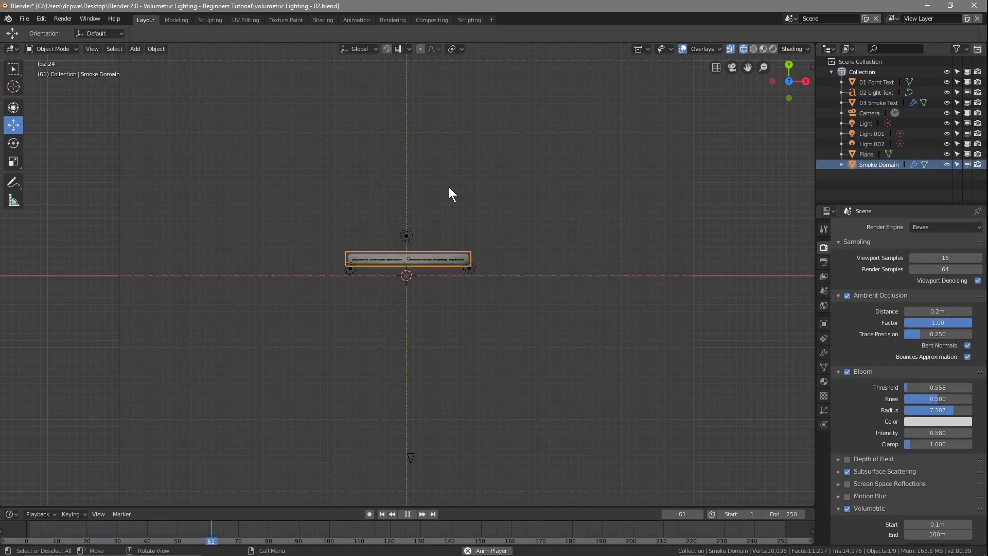
left_click(407, 514)
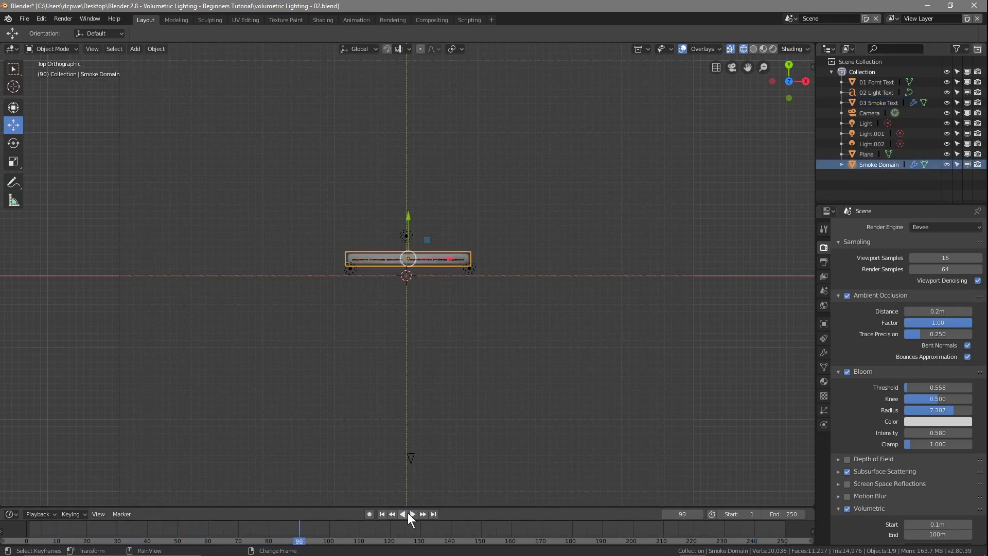
left_click(382, 514)
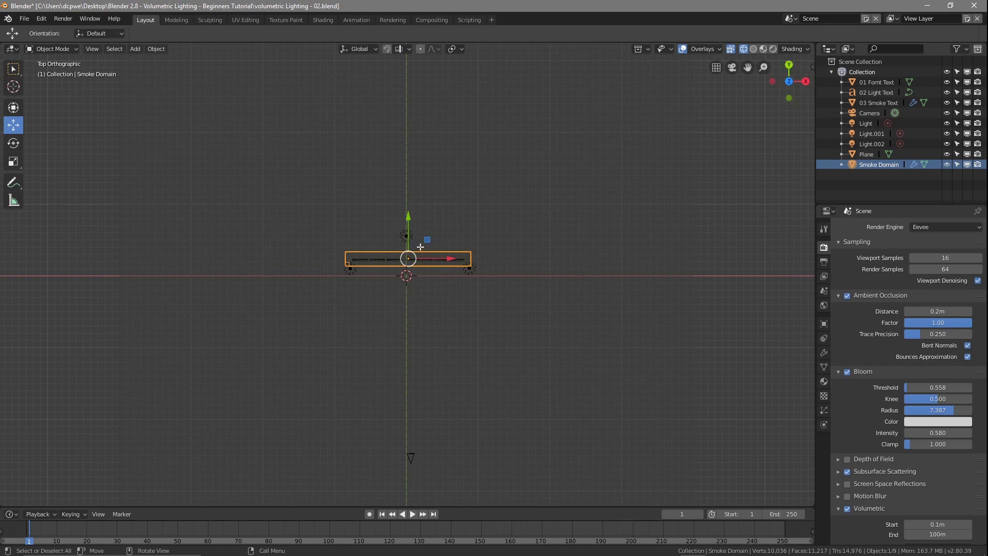
Step: Scale the Smoke Domain along the Y axis by about 7 in the top view
key("s")
key("y")
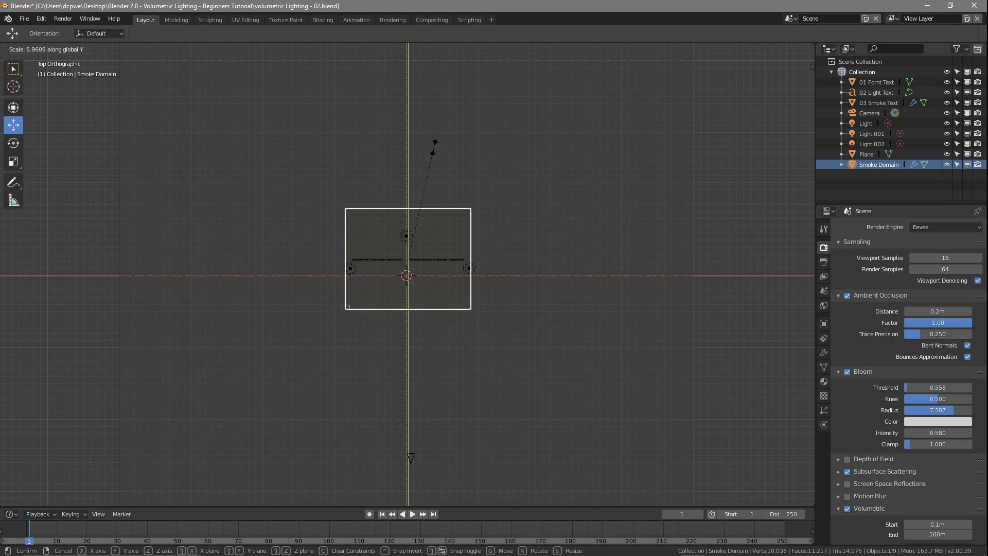
left_click(434, 148)
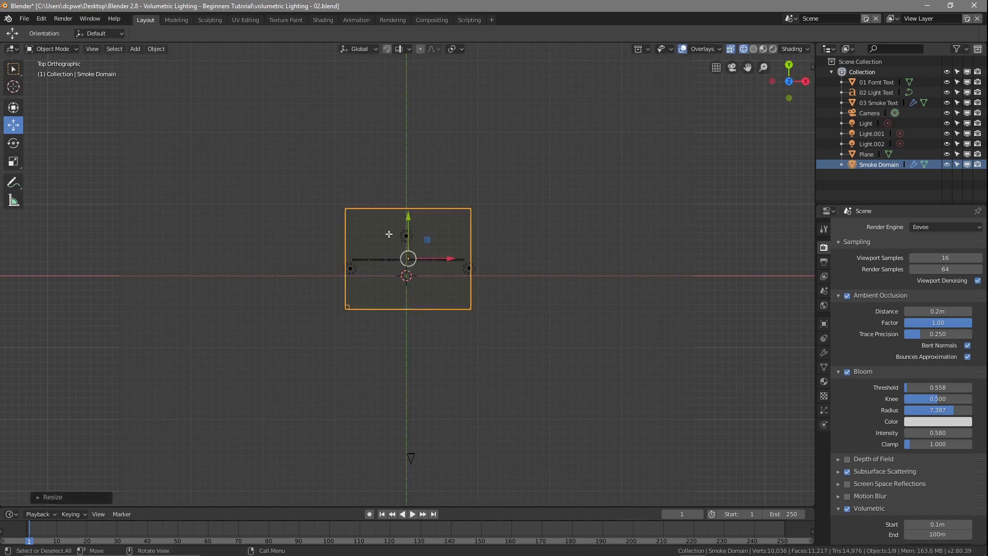
Step: Enlarge the Smoke Domain slightly more along the Y axis and check it through the camera
scroll(406, 291, "up", 3)
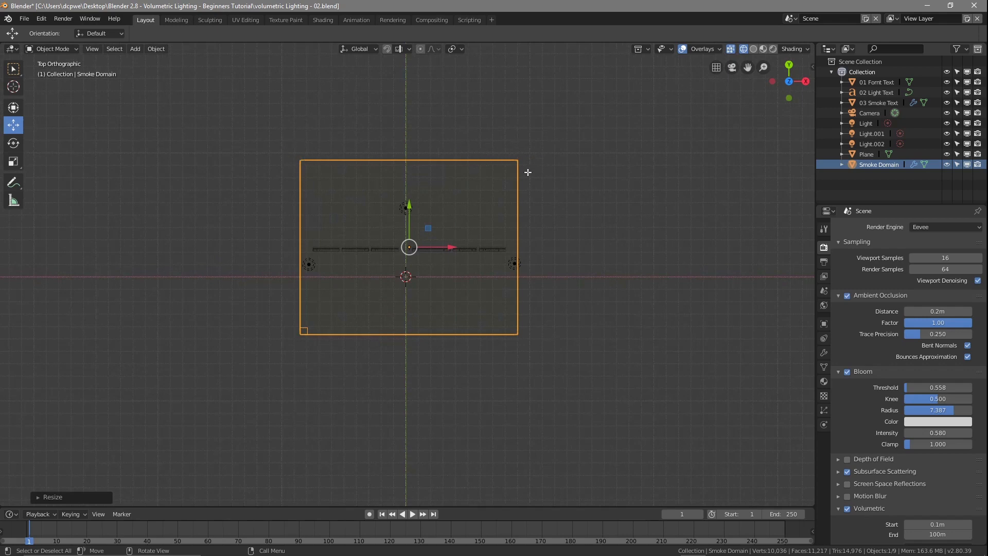
middle_click_drag(374, 372, 393, 351)
key("KP_7")
key("s")
key("y")
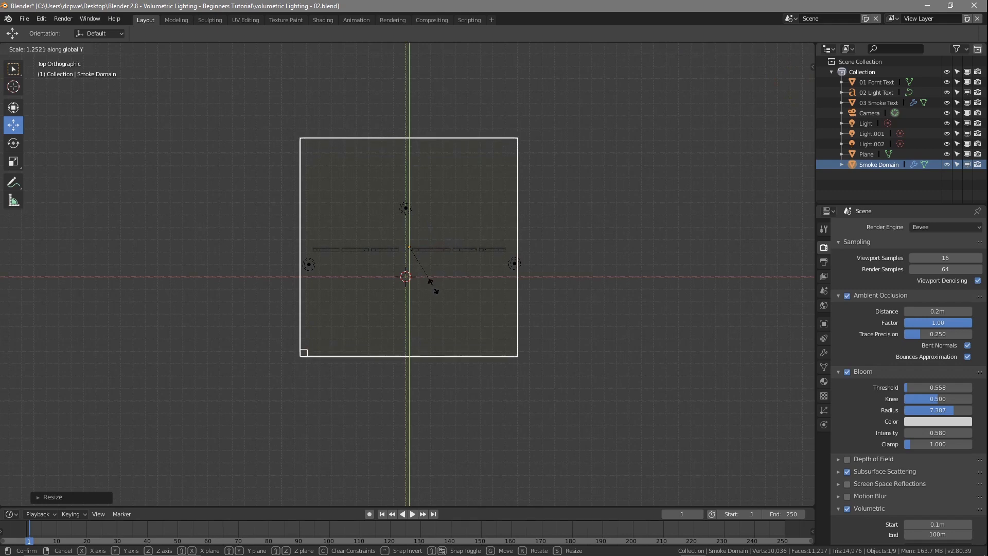
left_click(433, 283)
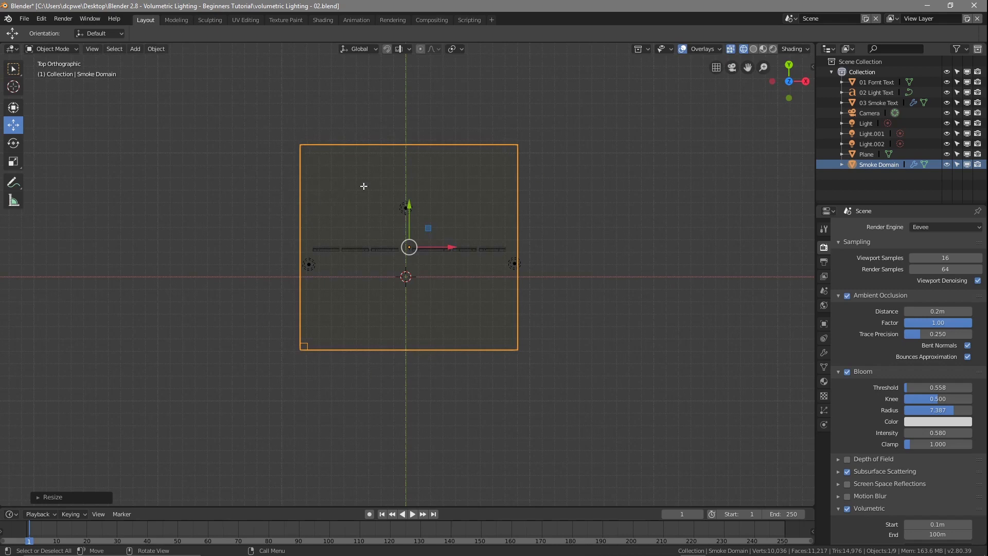
middle_click_drag(465, 439, 557, 324)
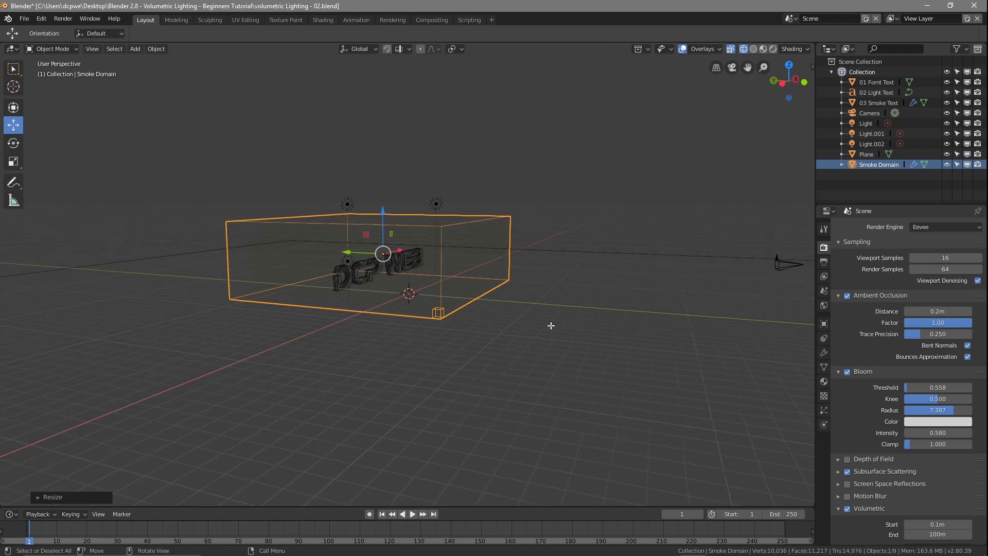
key("KP_0")
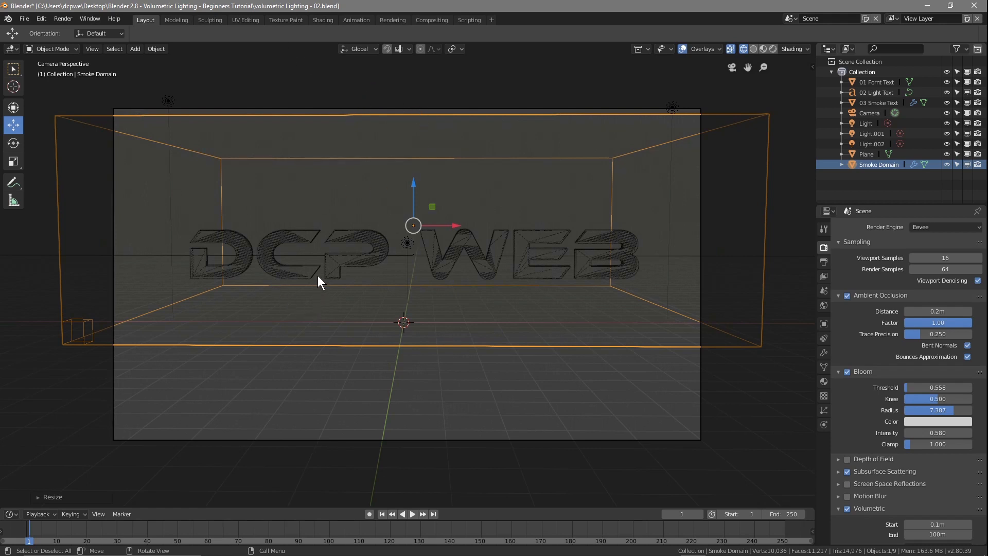
Step: Scale the Smoke Domain taller along the Z axis in the side view and raise it until its base rests at ground level
key("KP_3")
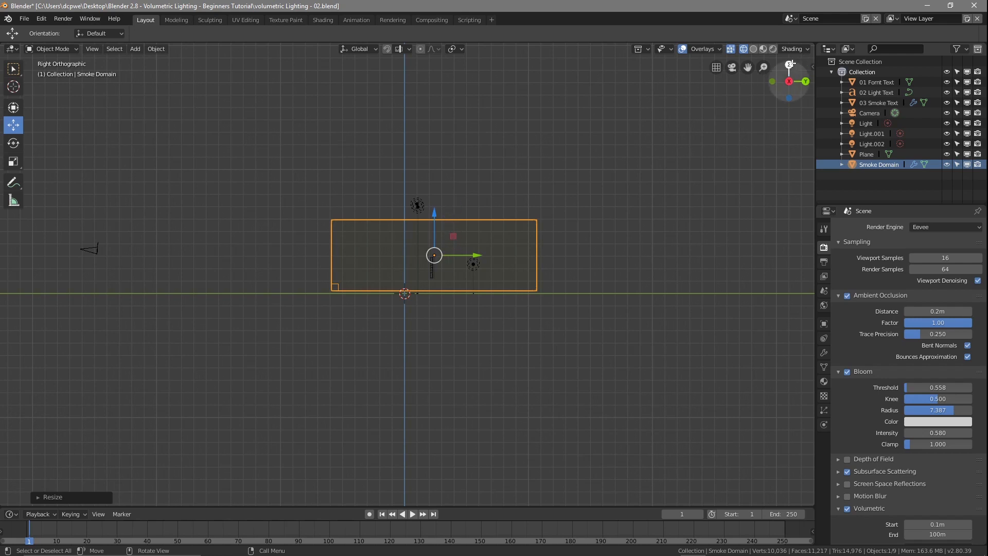
key("s")
key("z")
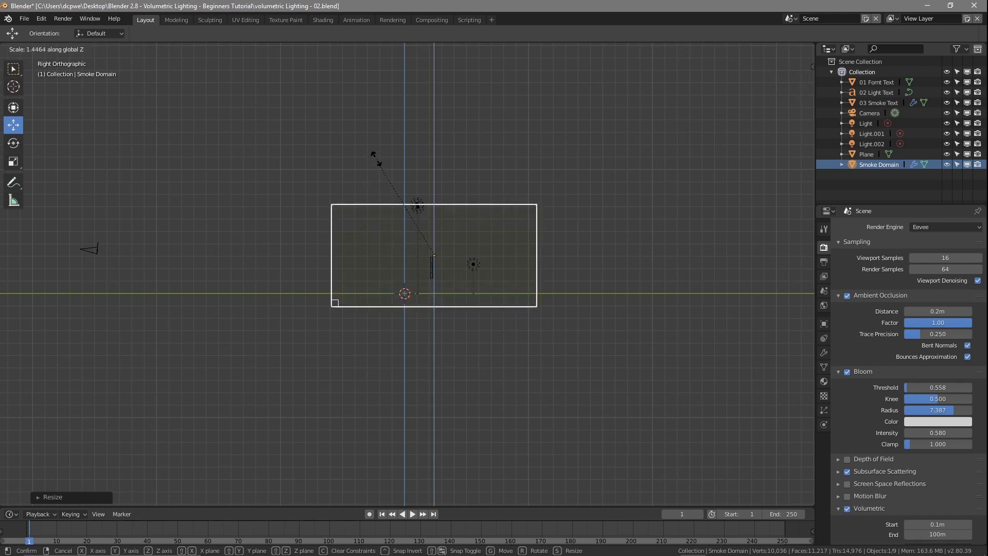
left_click(383, 129)
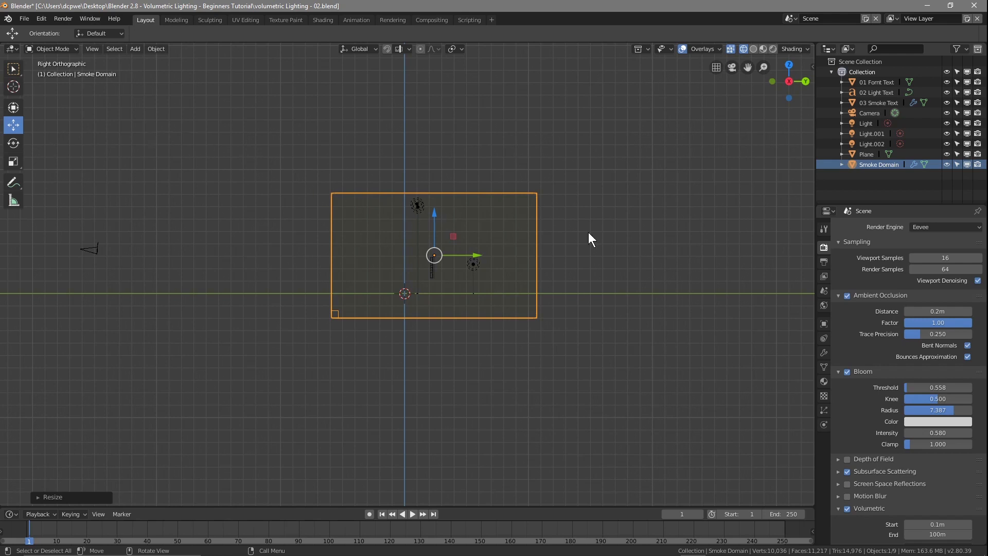
left_click_drag(434, 213, 438, 191)
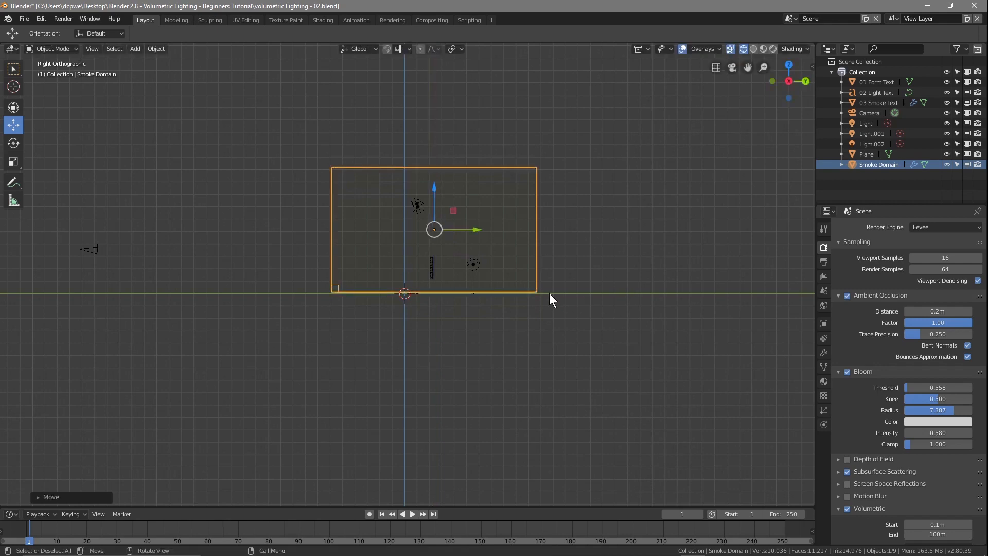
Step: Check the taller Smoke Domain against the camera frame and preview it briefly in rendered shading
middle_click_drag(611, 342, 725, 348)
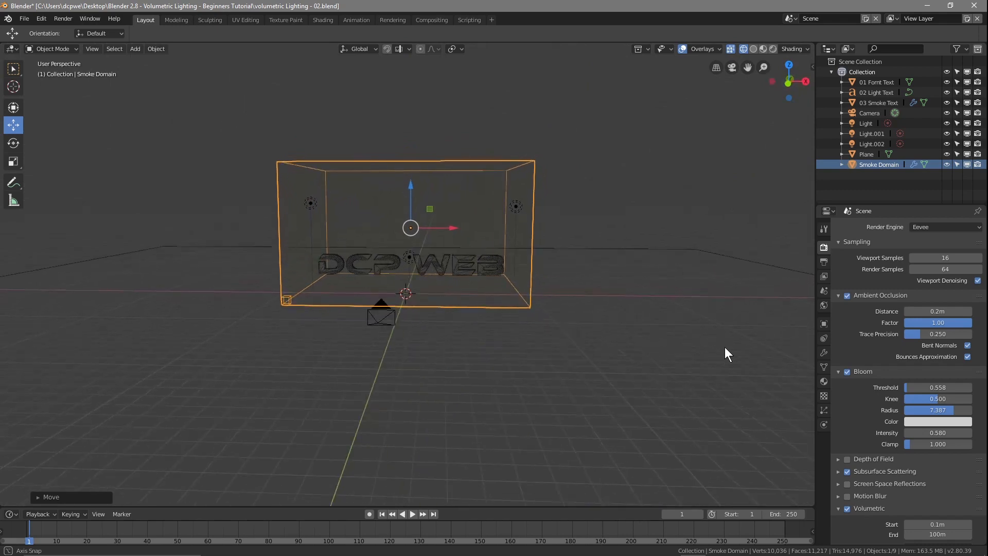
key("KP_0")
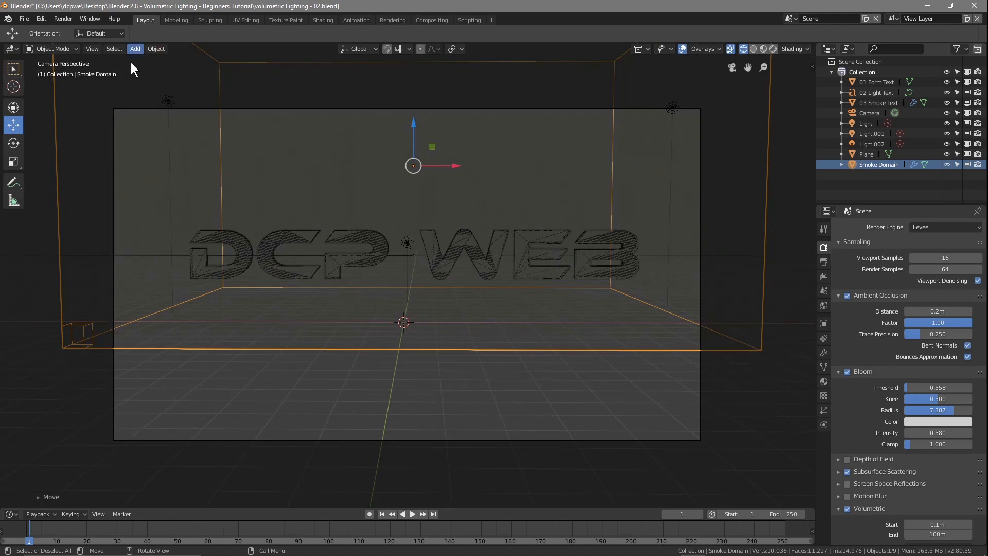
scroll(347, 118, "down", 4)
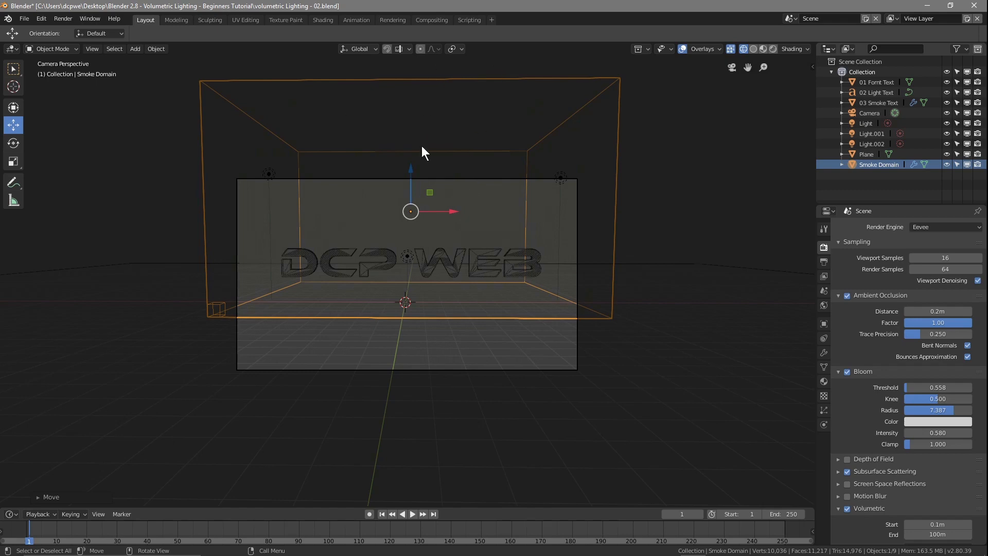
mouse_move(156, 245)
middle_mouse_down()
mouse_move(186, 250)
mouse_move(169, 254)
middle_mouse_up()
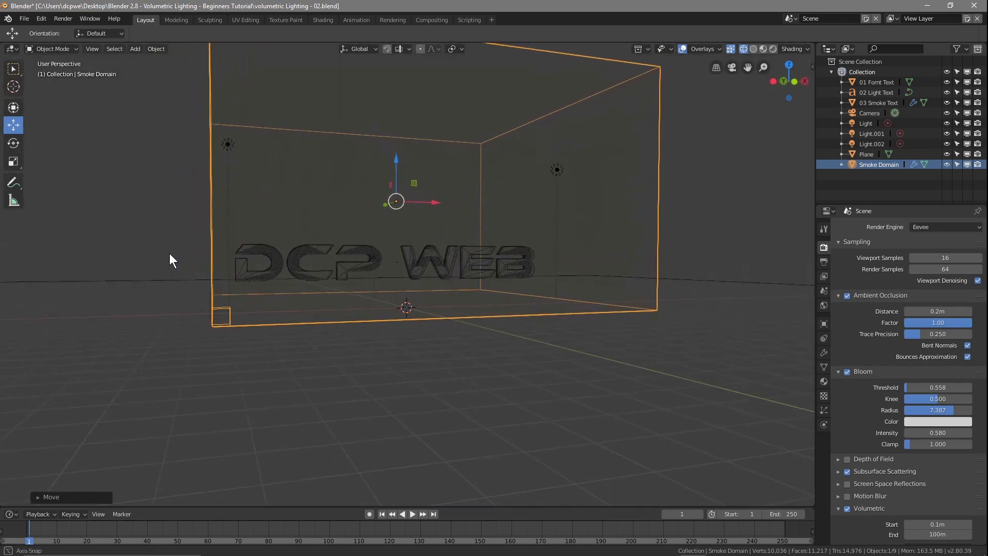
key("KP_0")
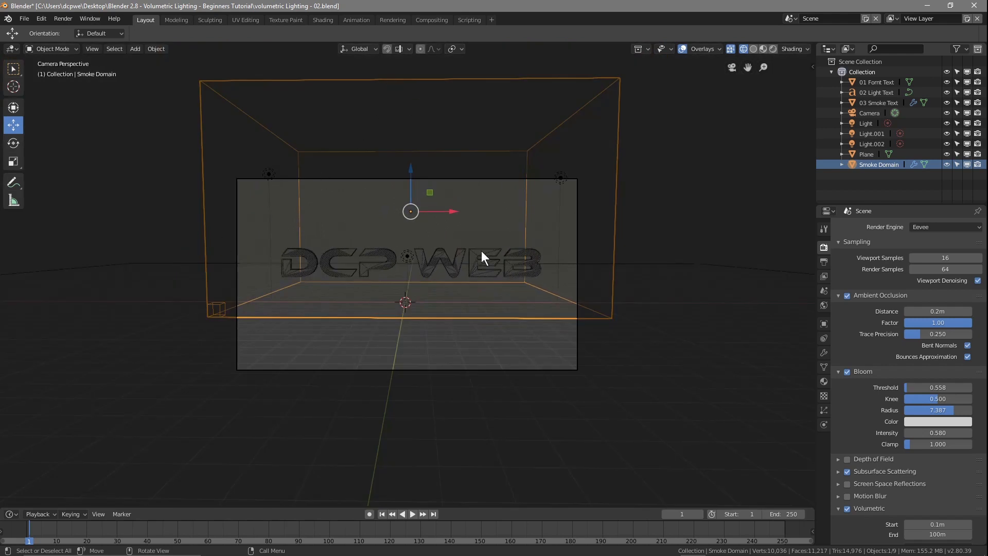
left_click(771, 48)
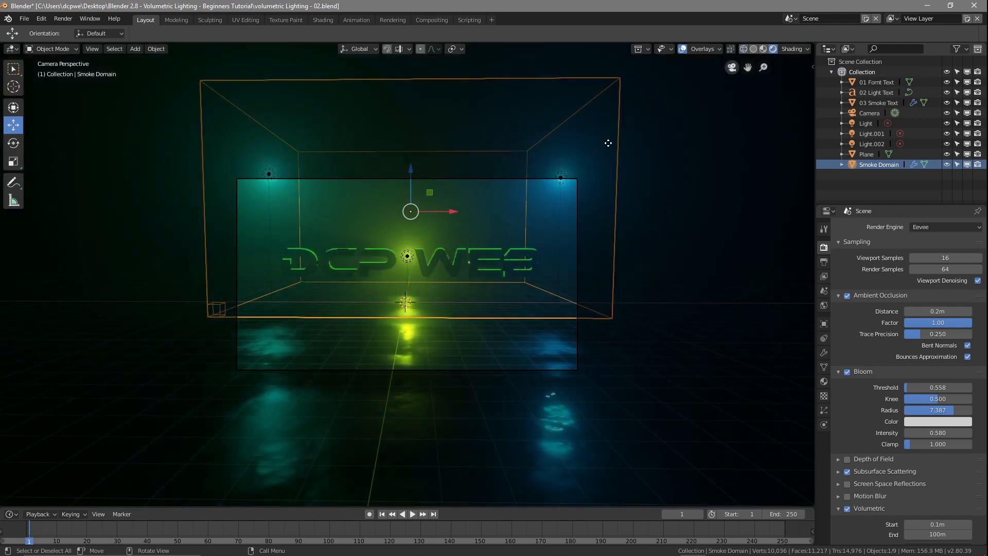
left_click(744, 49)
Step: Play the smoke simulation, examine how it fills the domain from the side, front and camera views, and stop the playback
middle_click_drag(288, 305, 338, 346)
left_click(412, 513)
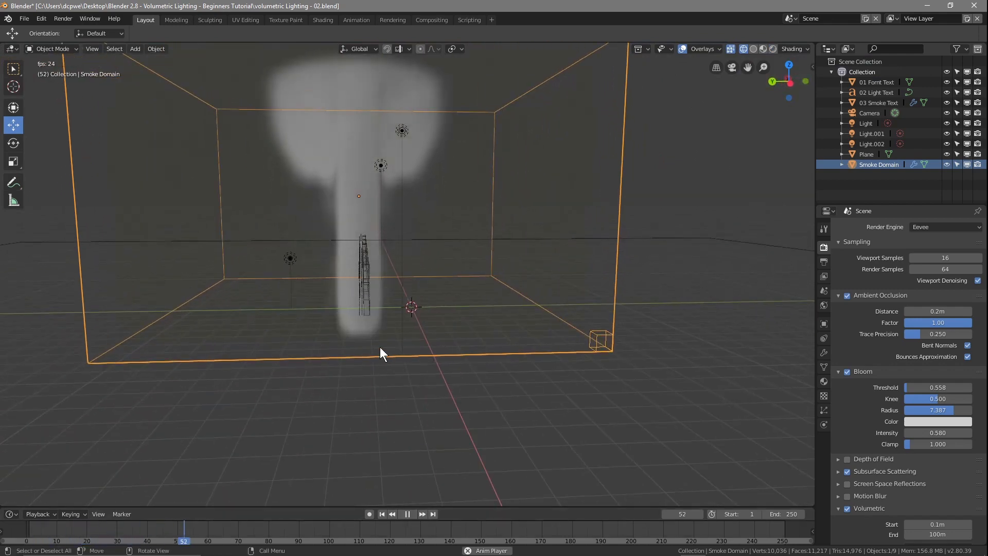
middle_click_drag(639, 265, 509, 265)
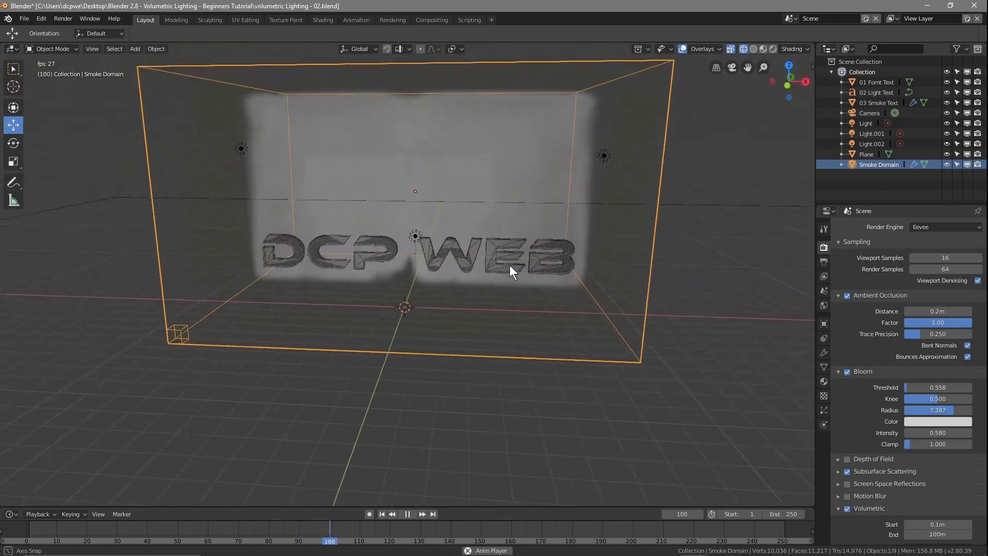
key("KP_0")
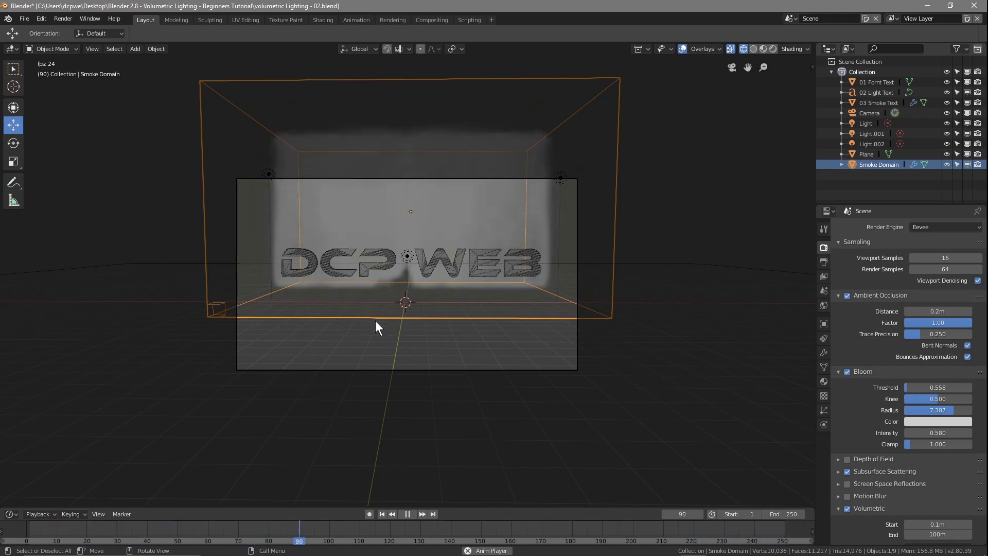
left_click(407, 513)
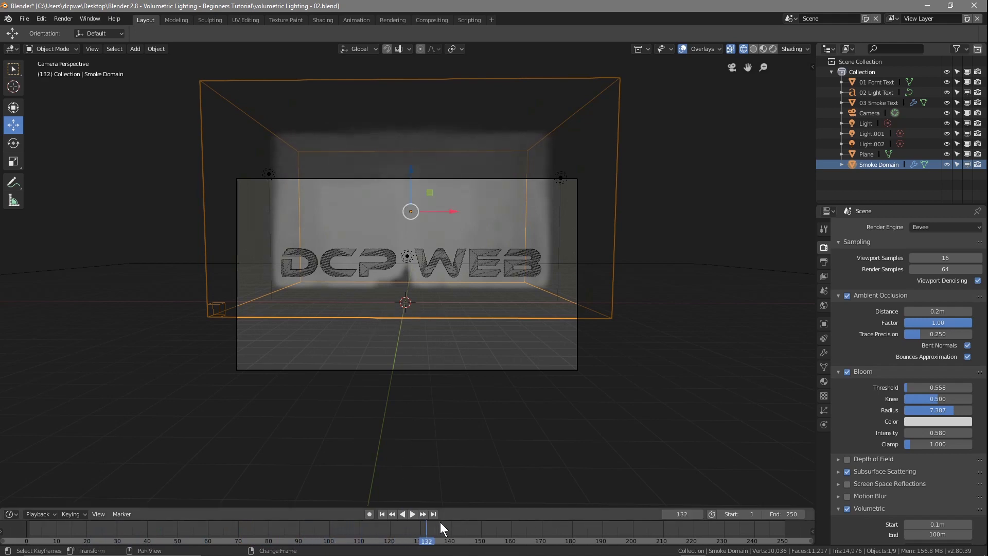
Step: Scrub through the smoke animation, return to frame 1 and set the end frame to 90
mouse_move(430, 546)
middle_mouse_down()
mouse_move(199, 535)
mouse_move(439, 545)
middle_mouse_up()
mouse_move(300, 549)
left_mouse_down()
mouse_move(45, 540)
mouse_move(189, 546)
mouse_move(220, 543)
mouse_move(98, 542)
mouse_move(311, 536)
left_mouse_up()
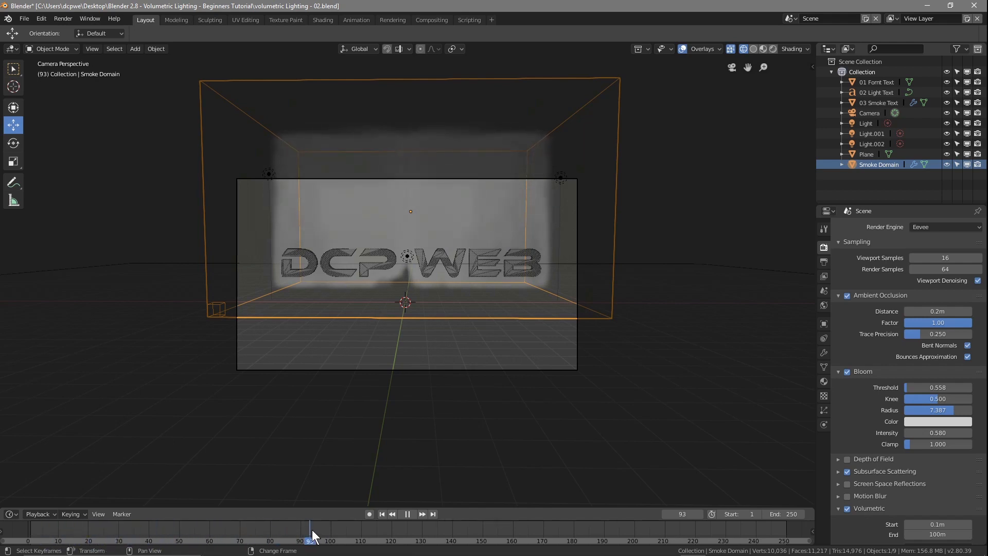
left_click_drag(498, 546, 281, 538)
left_click_drag(482, 544, 32, 528)
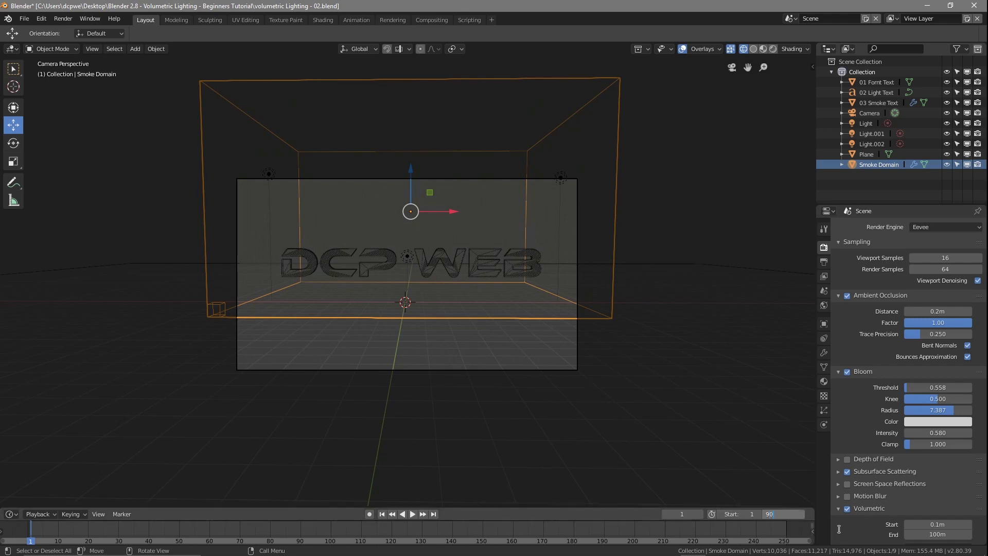
key("Return")
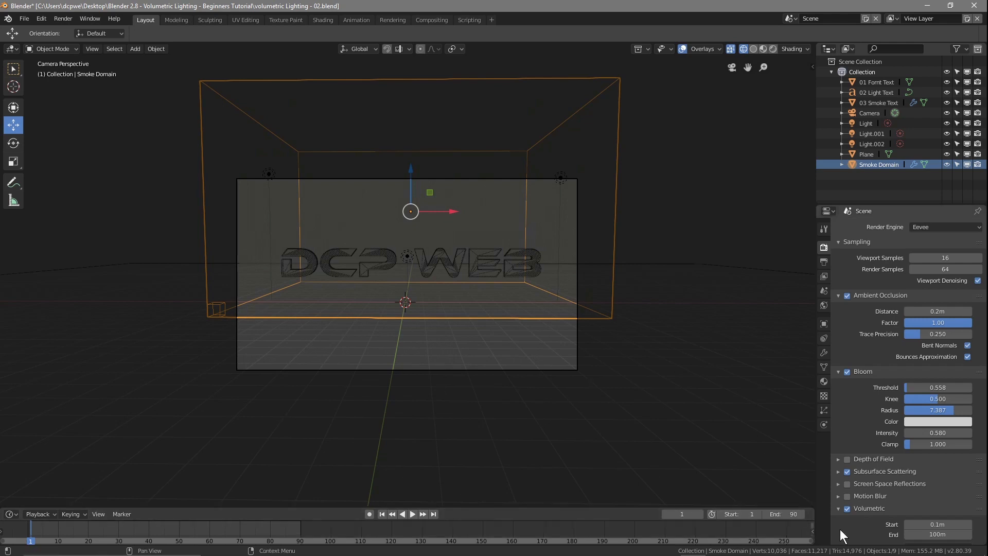
Step: Start the animation playback and set the Smoke Domain's Resolution Divisions to 60
left_click(413, 513)
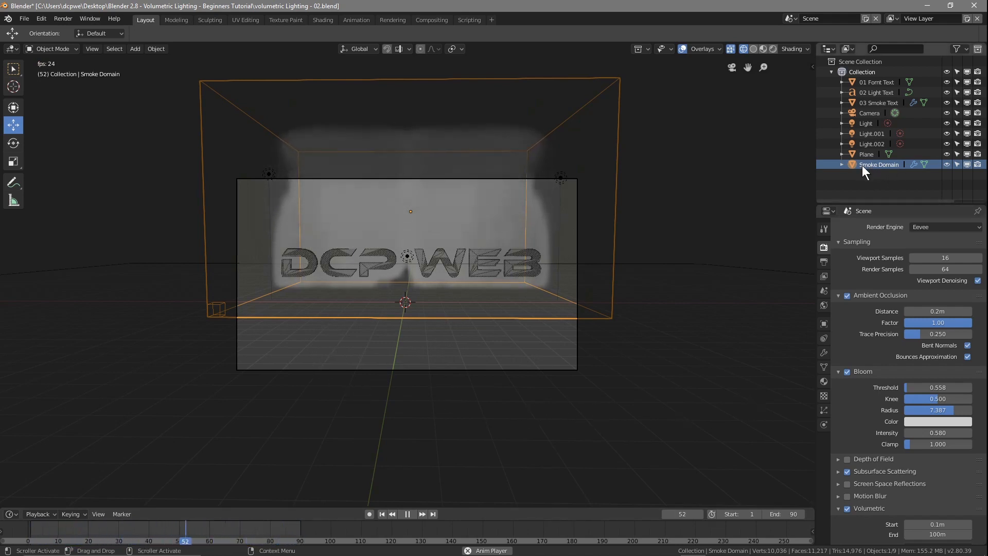
left_click(826, 422)
double_click(938, 347)
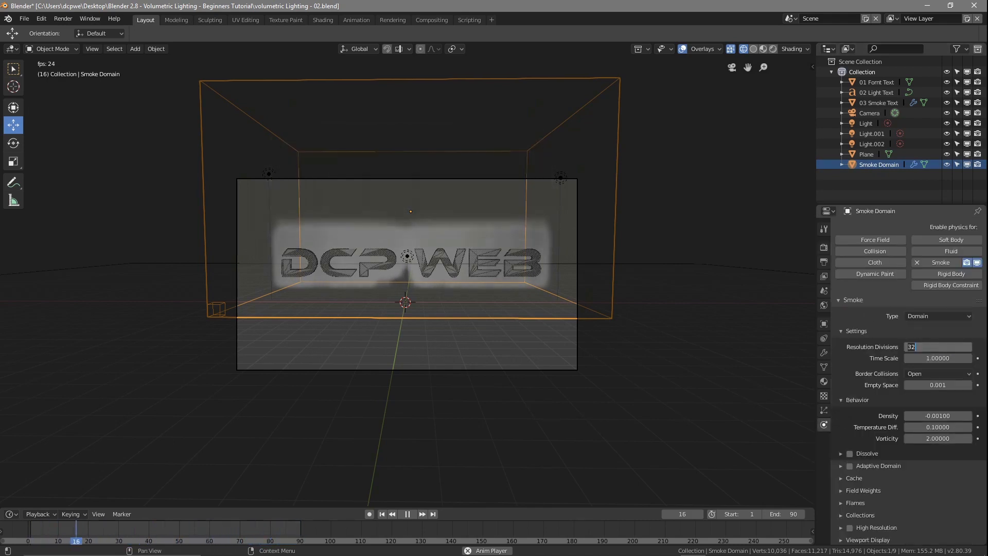
type("60")
key("Return")
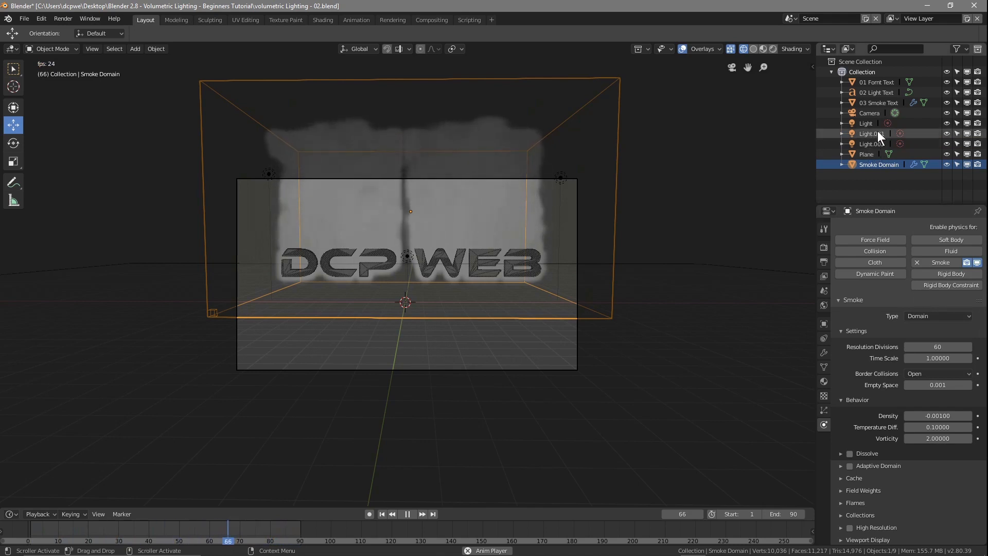
Step: Set the smoke flow Surface value of 03 Smoke Text to 0.5 and examine the thinner emission from the front
left_click(876, 104)
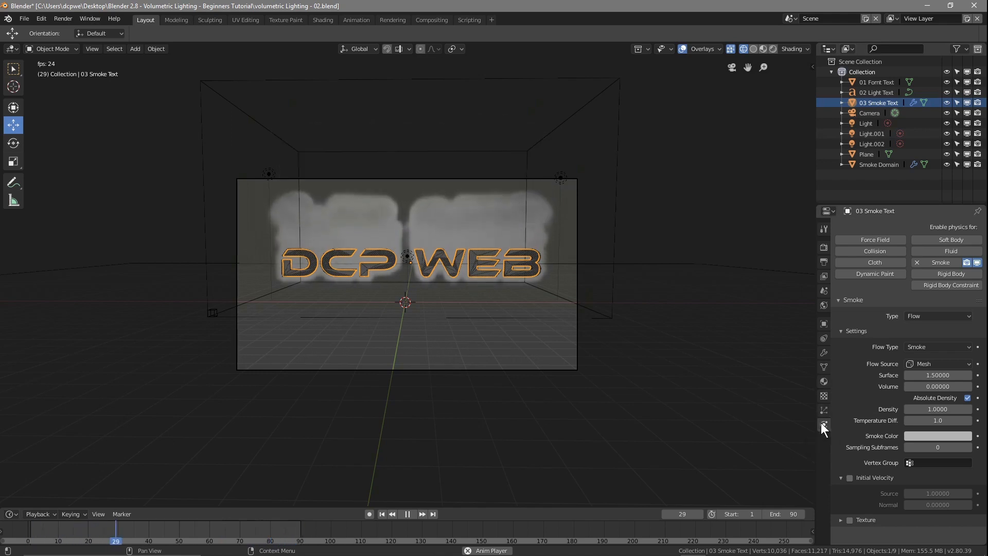
left_click_drag(938, 375, 844, 378)
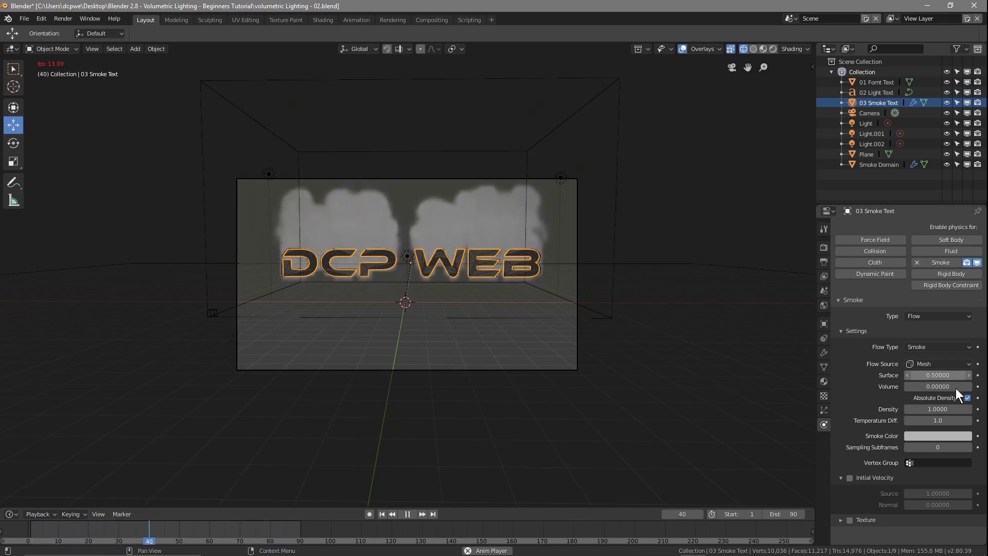
middle_click_drag(615, 382, 353, 412)
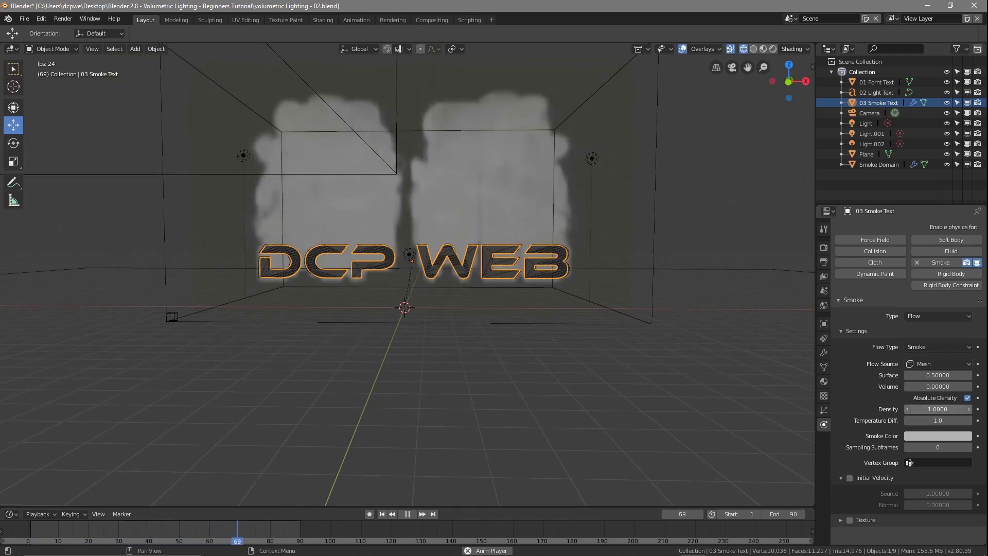
Step: Set the smoke flow Density of 03 Smoke Text to 0.2 and enable its Initial Velocity
left_click_drag(937, 409, 895, 409)
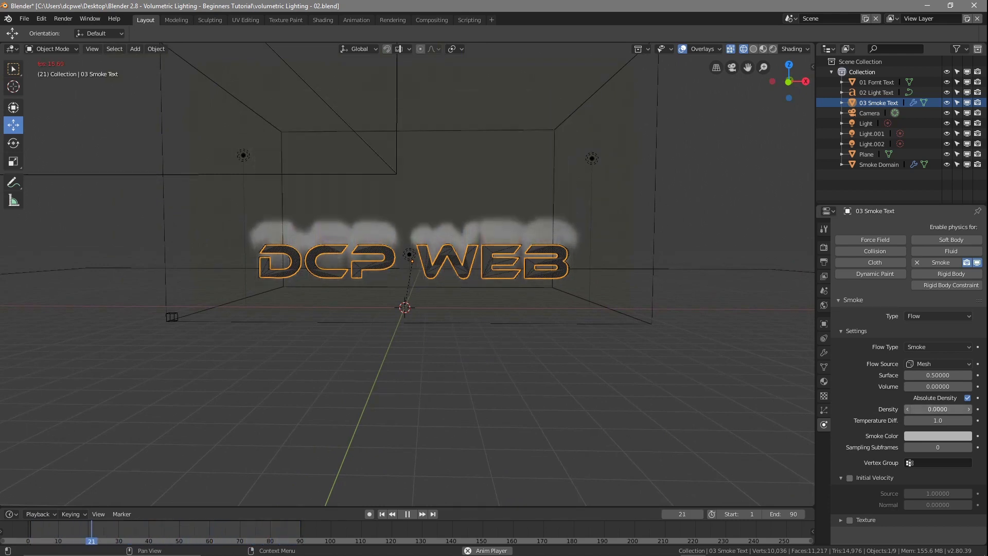
left_click_drag(938, 409, 914, 409)
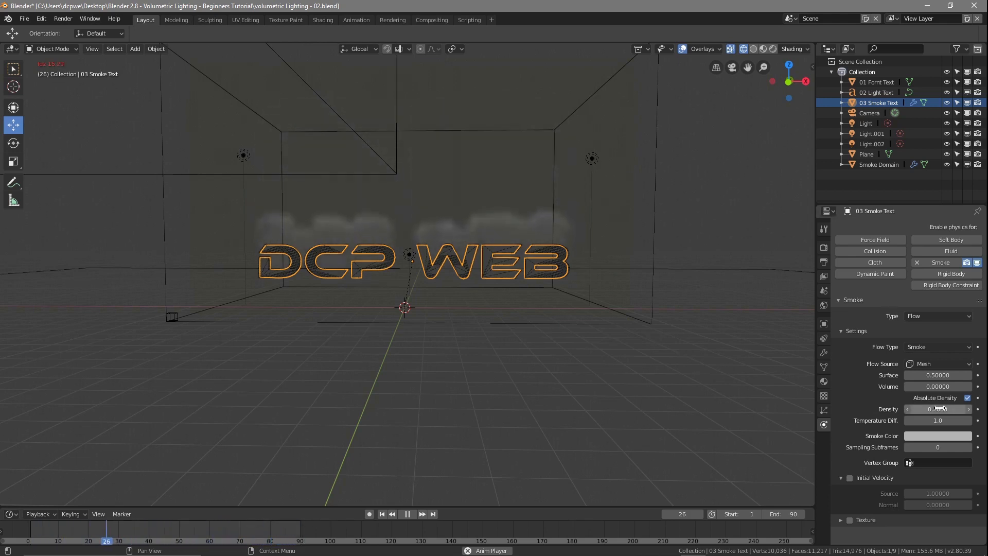
left_click(937, 409)
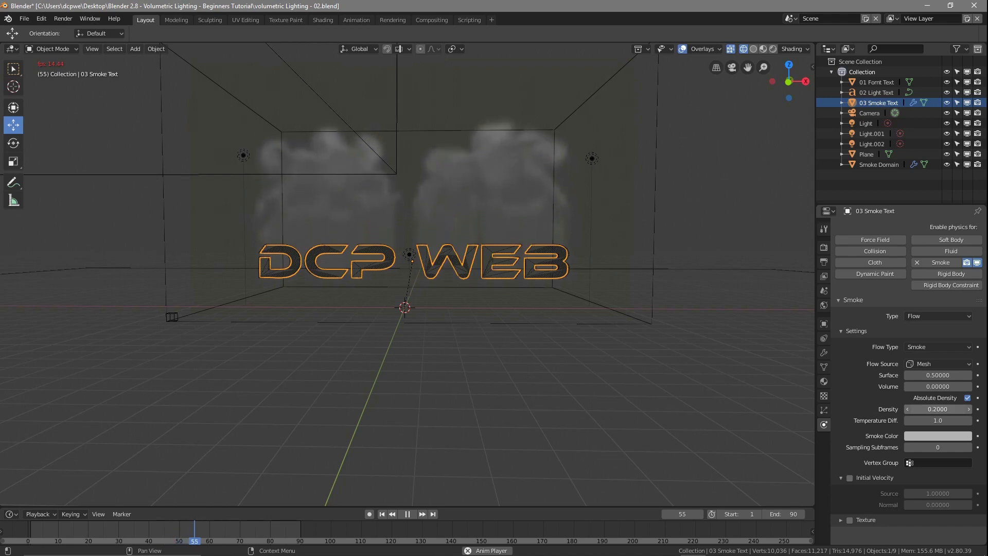
type("0.2")
key("Return")
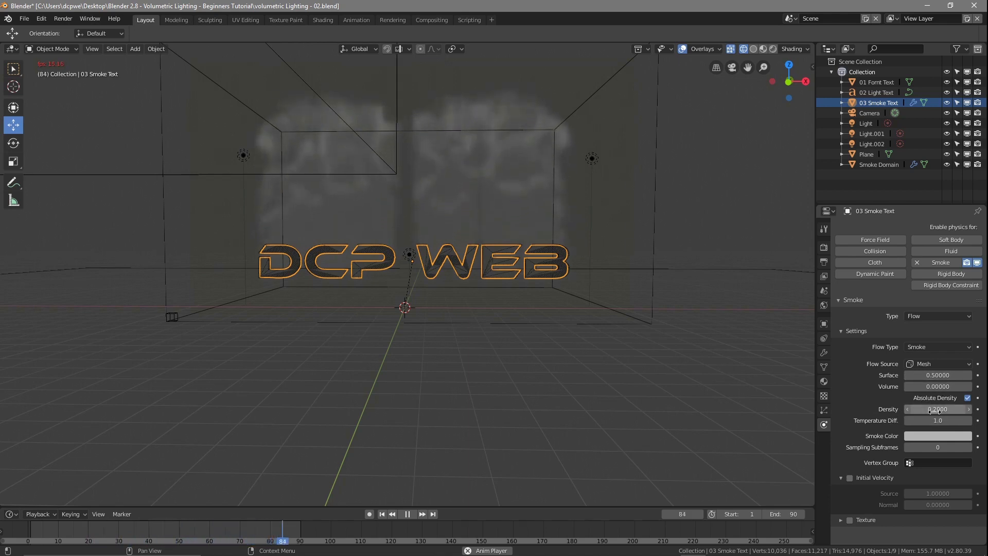
left_click(850, 478)
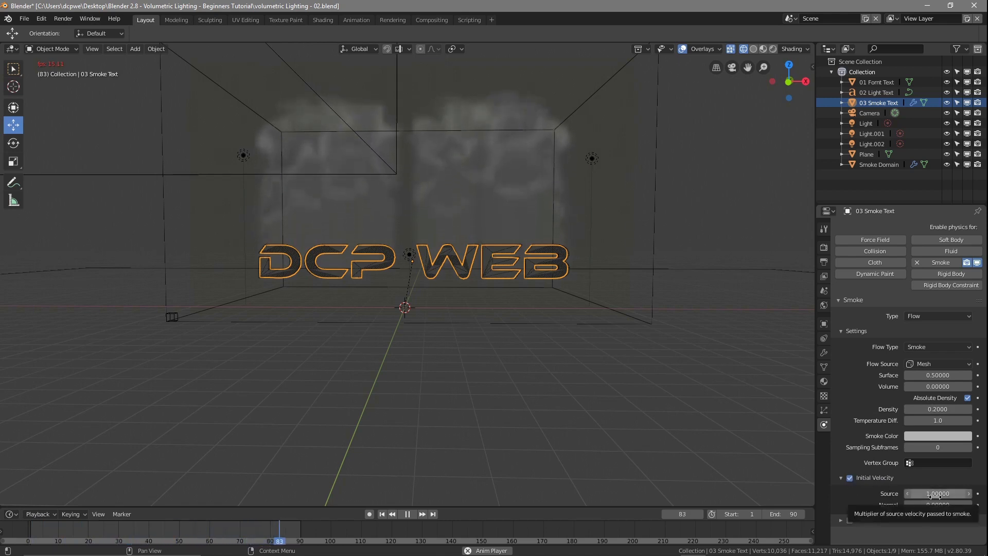
Step: Assign the Principled Volume shader as the surface of the Smoke Domain's material
left_click(873, 164)
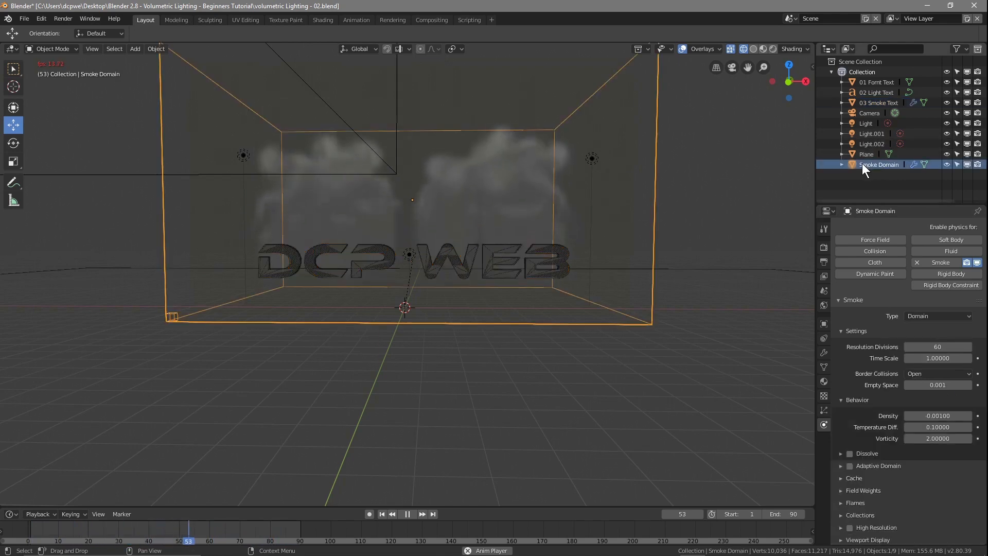
left_click(824, 382)
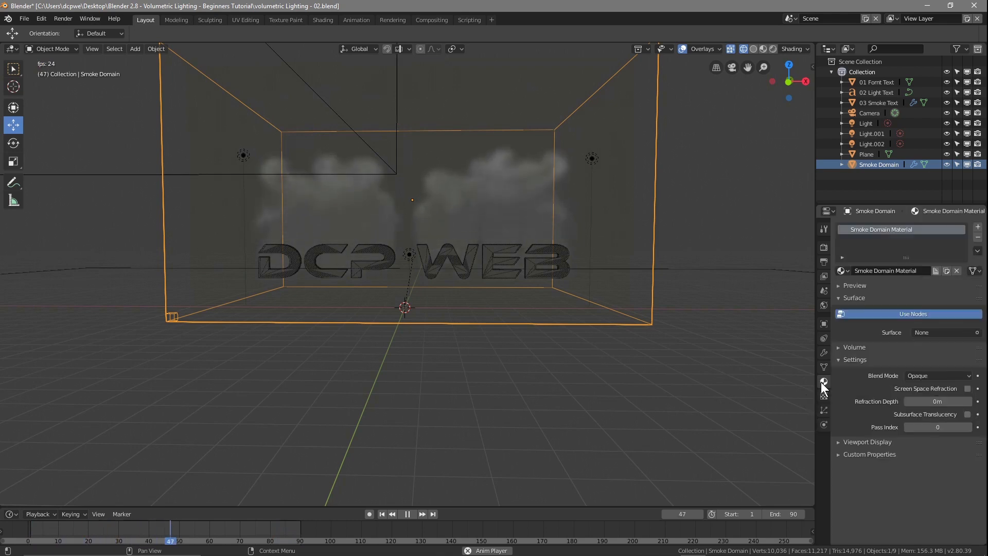
left_click(924, 333)
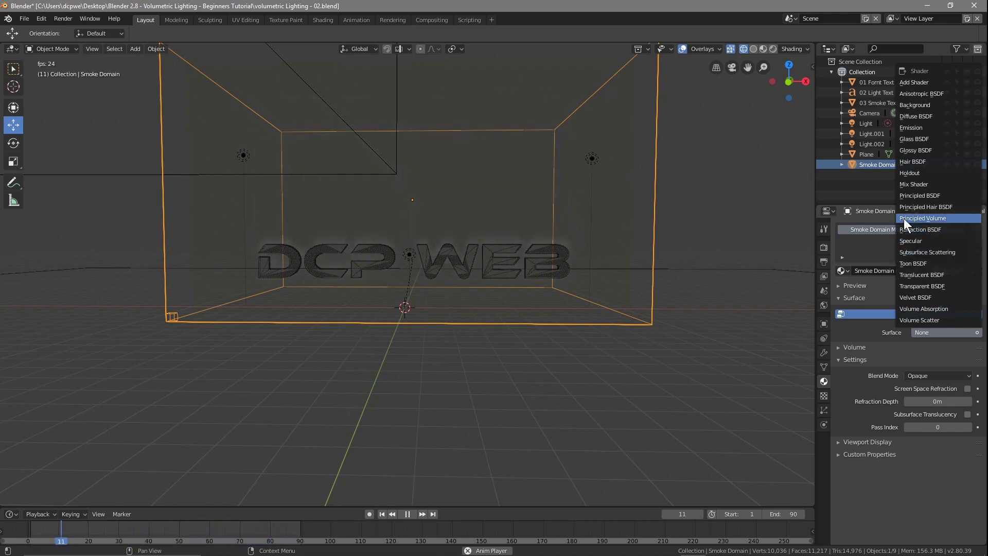
left_click(919, 218)
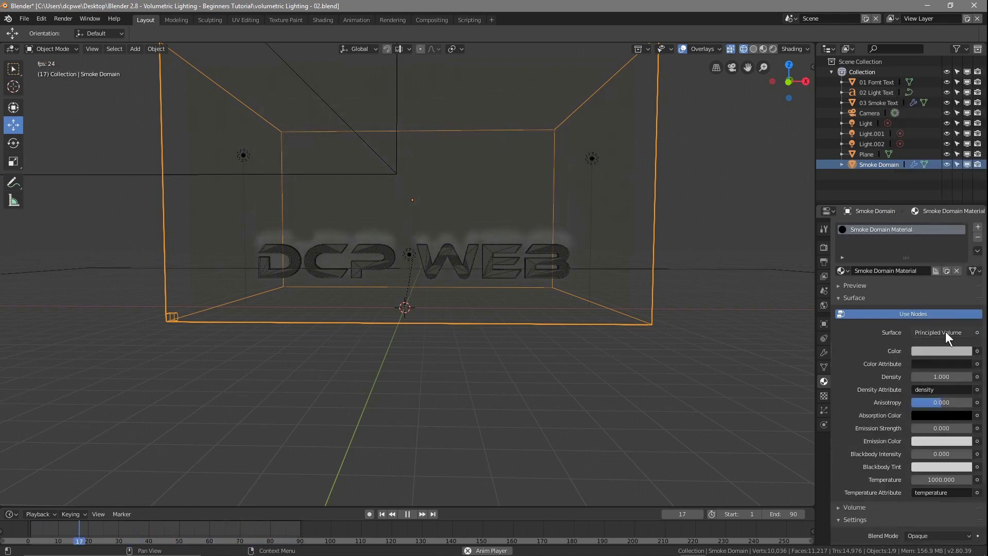
Step: Adjust the Smoke Domain material's Color to a near-neutral grey of about R 0.485, G 0.500, B 0.500
left_click(944, 350)
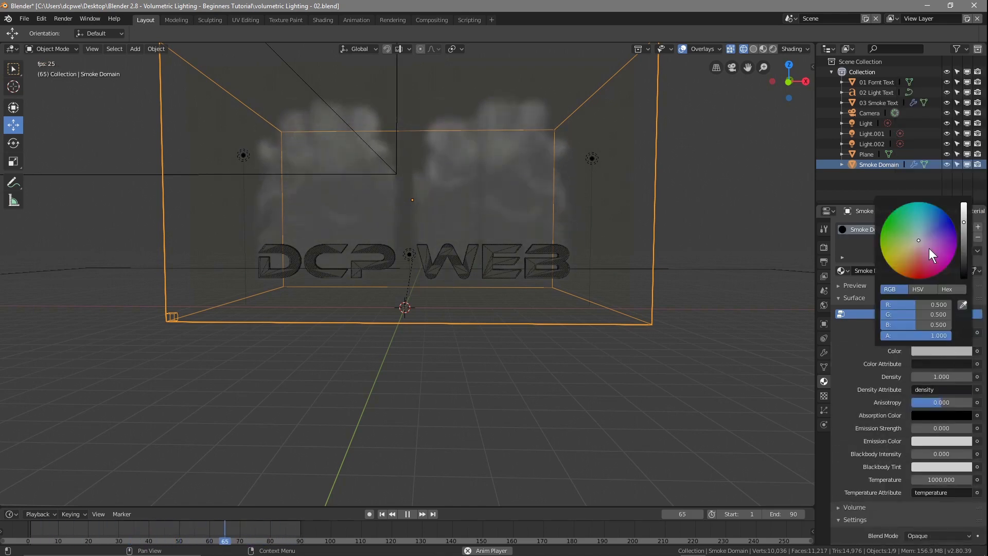
mouse_move(922, 237)
left_mouse_down()
mouse_move(940, 208)
mouse_move(956, 241)
mouse_move(940, 272)
mouse_move(919, 240)
left_mouse_up()
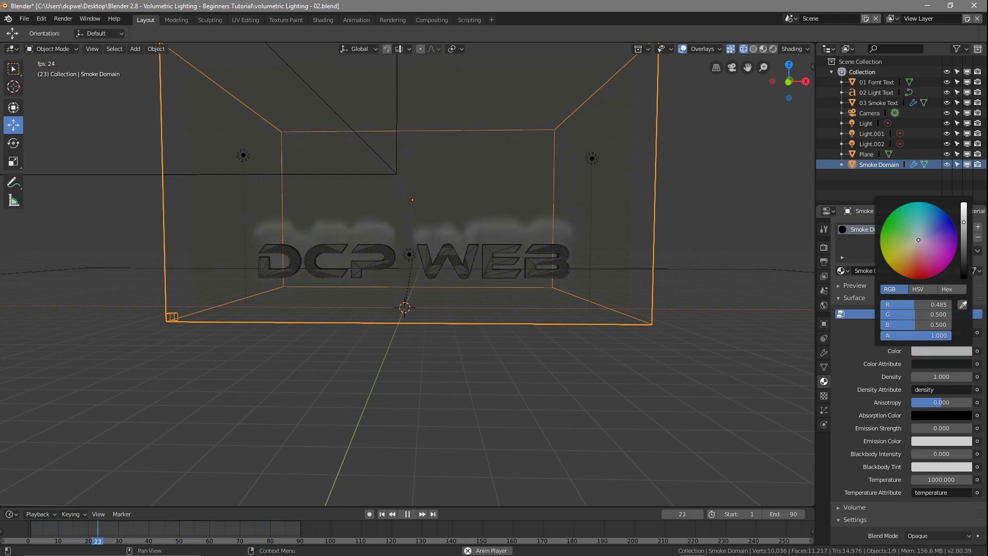
scroll(857, 411, "down", 4)
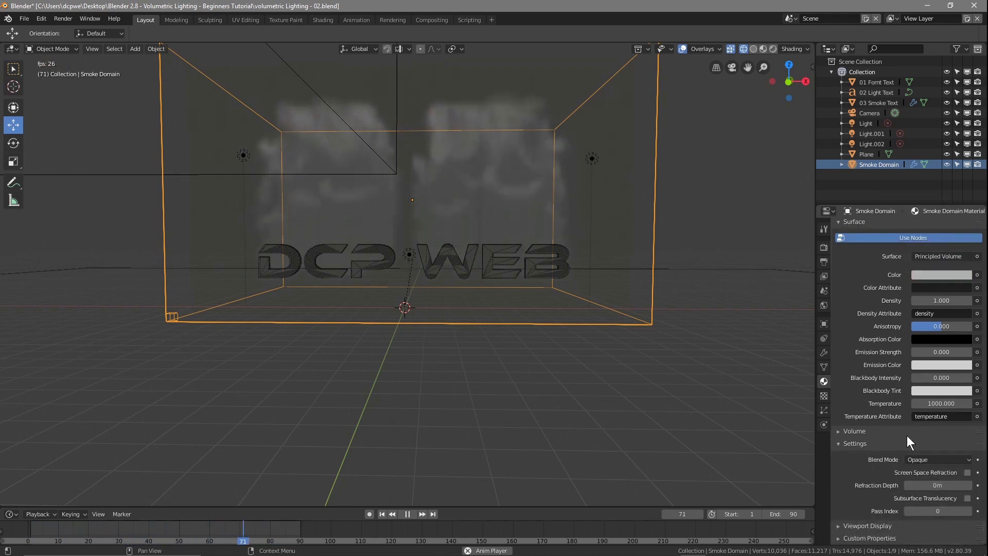
Step: Try saturated blue and purple tones as the volume Color of the Smoke Domain's material
left_click(864, 431)
left_click(931, 463)
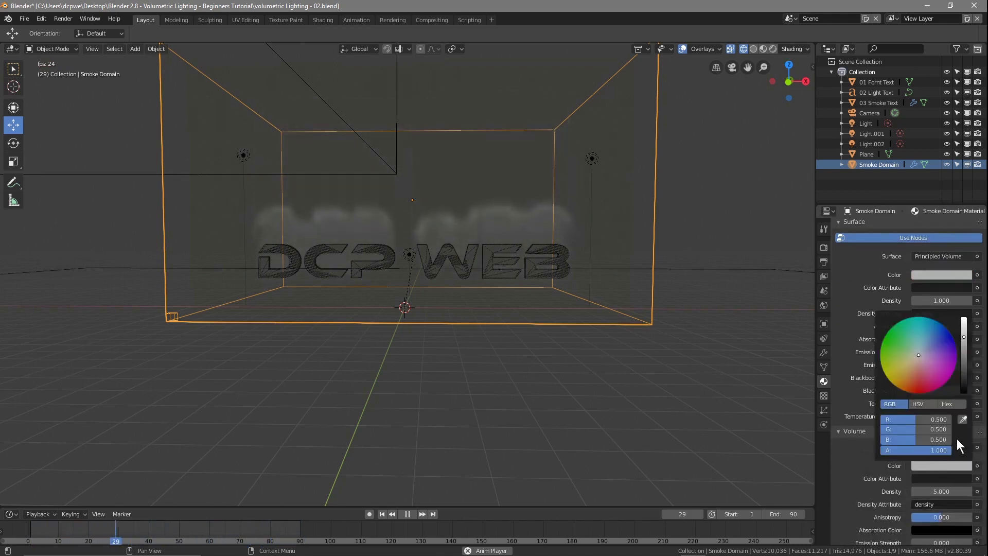
left_click_drag(921, 353, 942, 324)
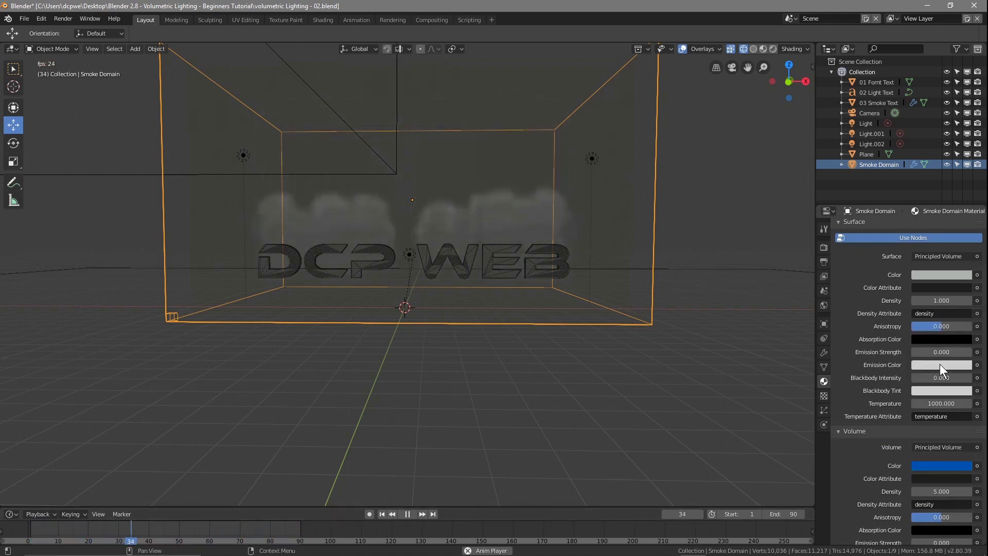
left_click(943, 467)
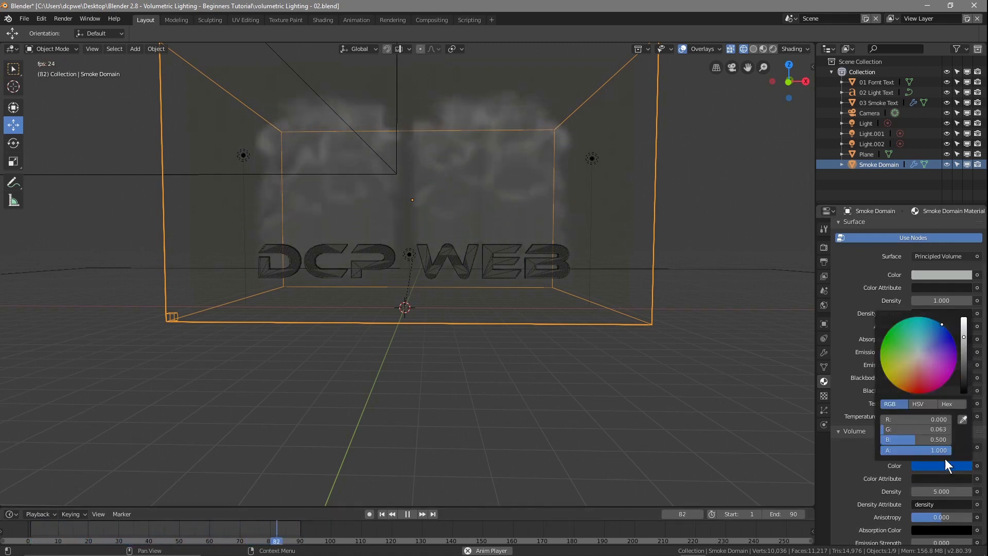
left_click_drag(937, 329, 953, 338)
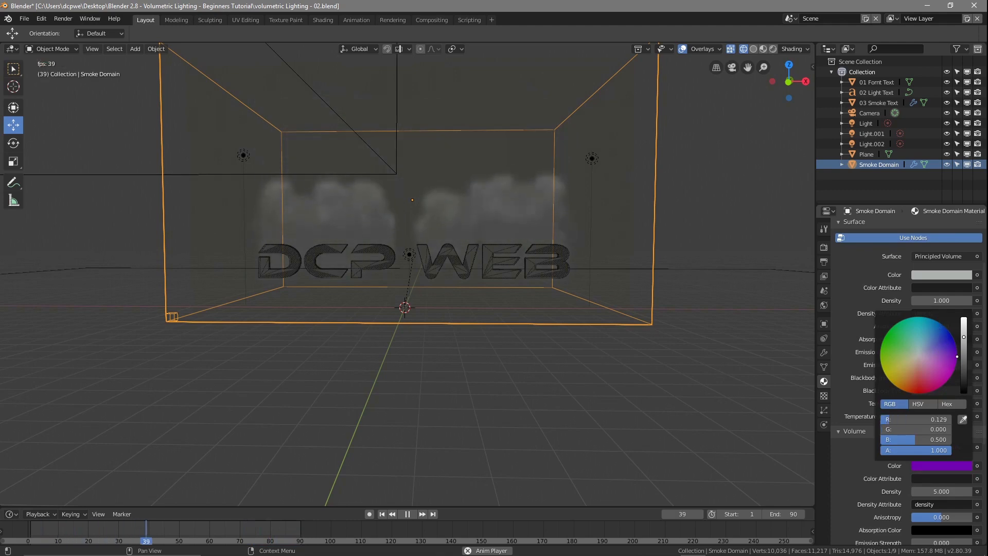
middle_click_drag(326, 334, 564, 369)
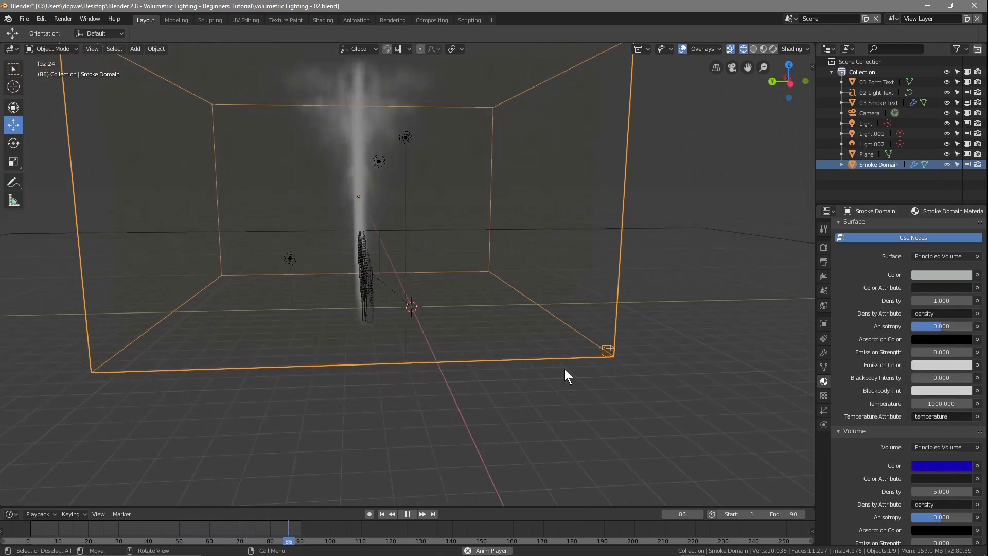
Step: Set the Smoke Domain material's volume Color to a warm grey and its surface Color to amber, about R 0.500, G 0.279, B 0
left_click(940, 467)
left_click_drag(887, 420, 916, 429)
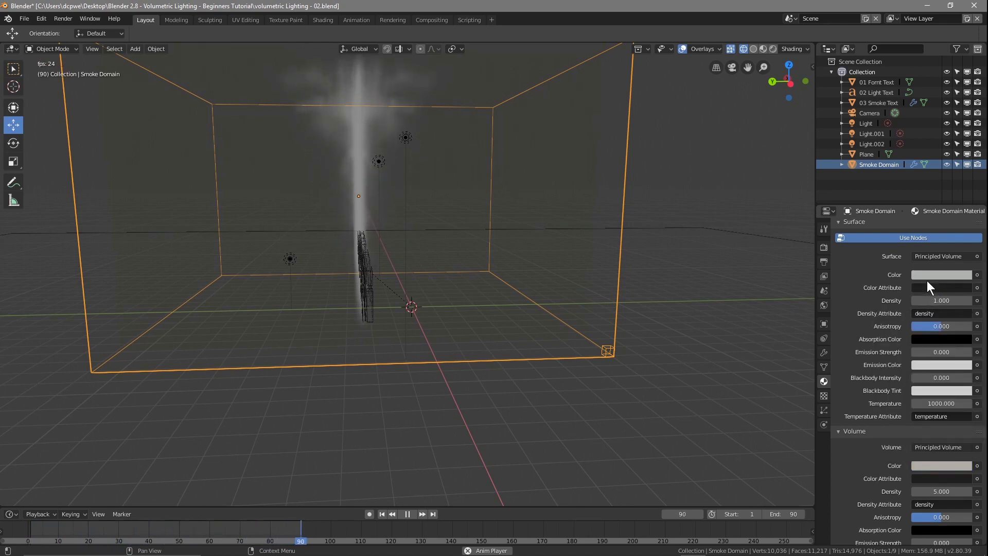
left_click(928, 276)
left_click_drag(914, 173, 887, 185)
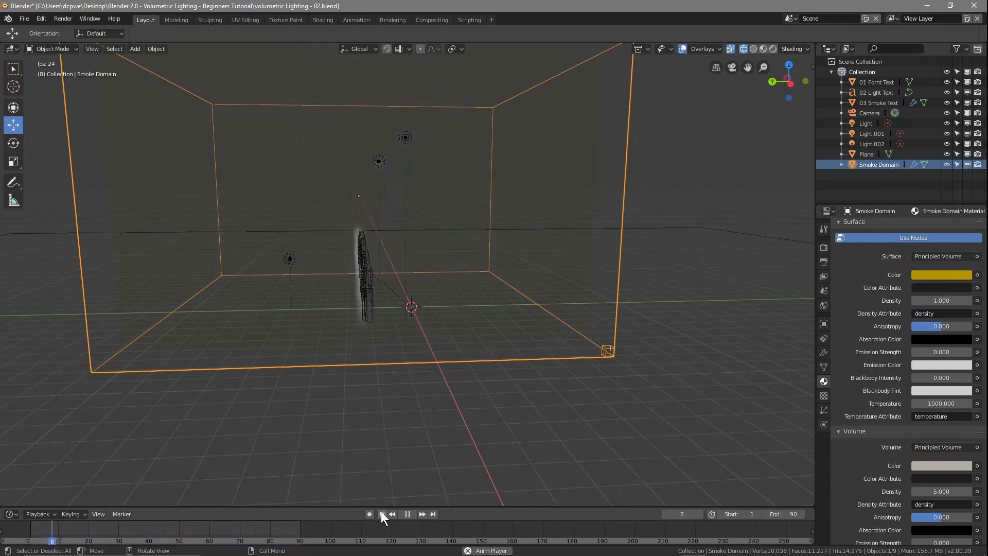
Step: Compare the smoke around the text in Solid and LookDev shading, from the front and the side
middle_click_drag(468, 389, 319, 402)
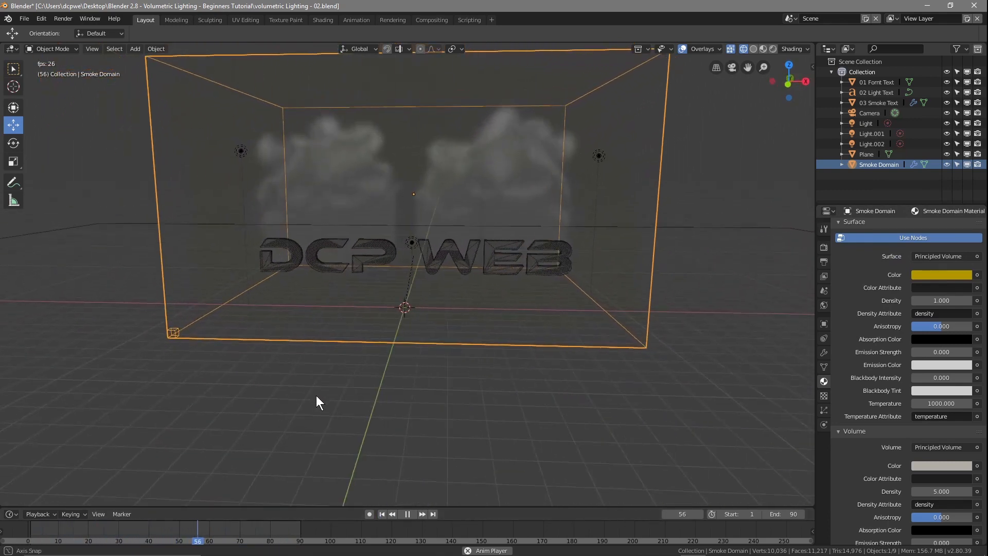
left_click(755, 48)
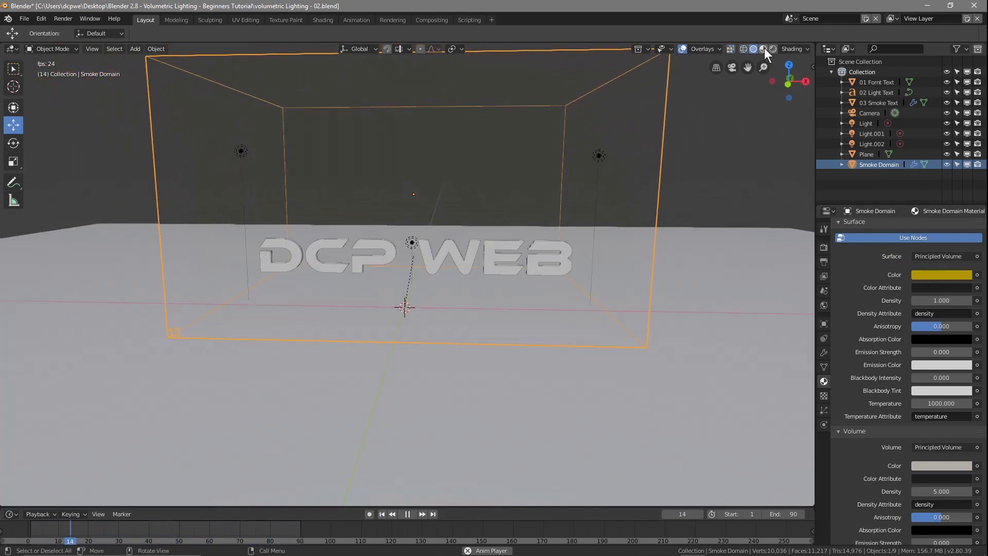
left_click(764, 49)
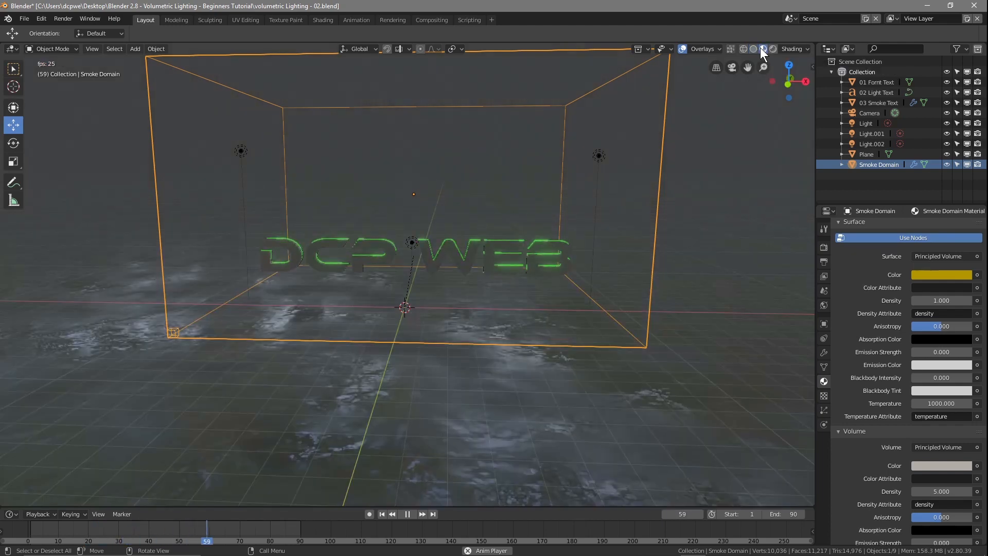
left_click(754, 48)
middle_click_drag(467, 226, 591, 236)
Step: Set the surface Color of the Smoke Domain's material to a near-neutral grey, about R 0.467, G 0.500, B 0.485
left_click(925, 275)
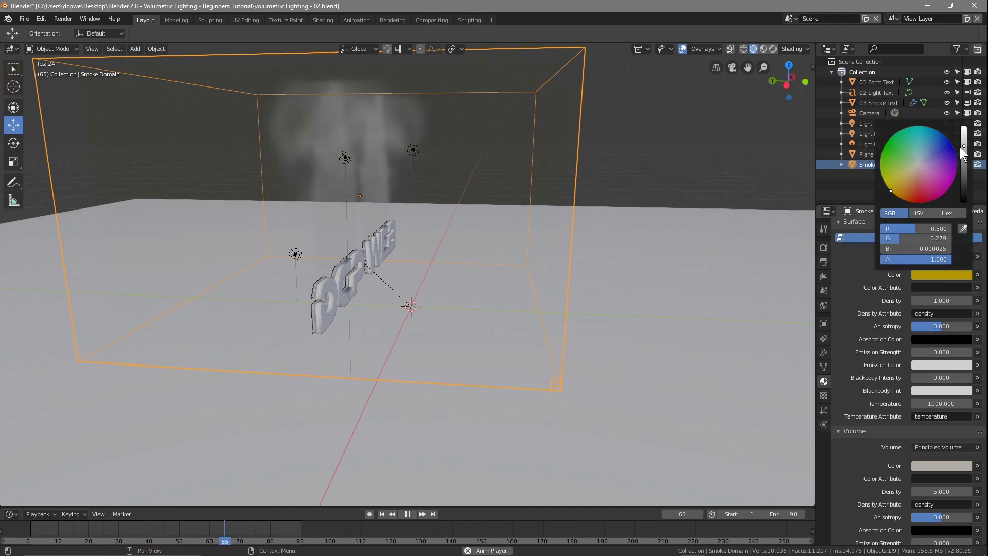
left_click(958, 275)
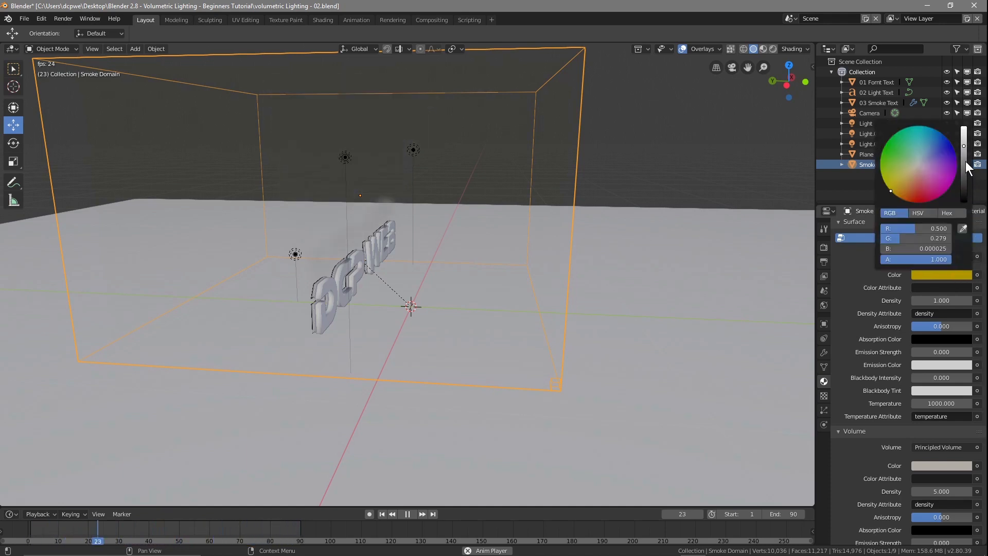
left_click(920, 166)
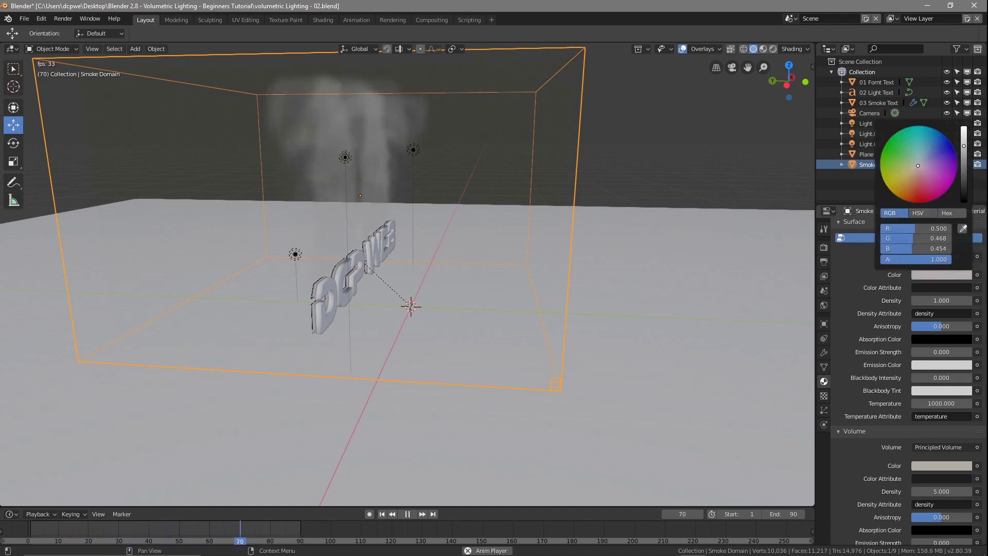
Step: Set the Smoke Domain material's volume Color to deep blue, about R 0, G 0.027, B 0.500, and inspect it in LookDev shading
left_click(935, 465)
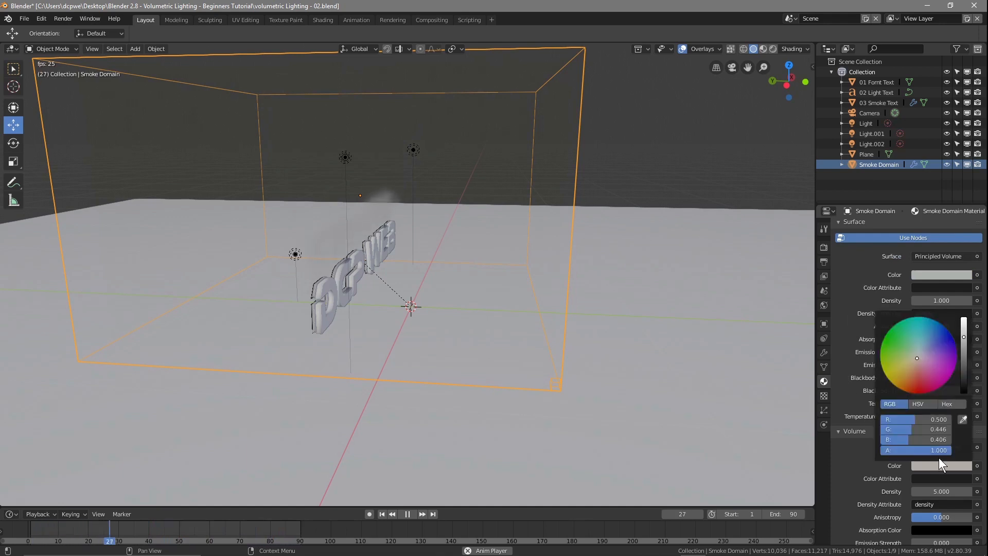
mouse_move(926, 358)
left_mouse_down()
mouse_move(887, 378)
mouse_move(946, 328)
left_mouse_up()
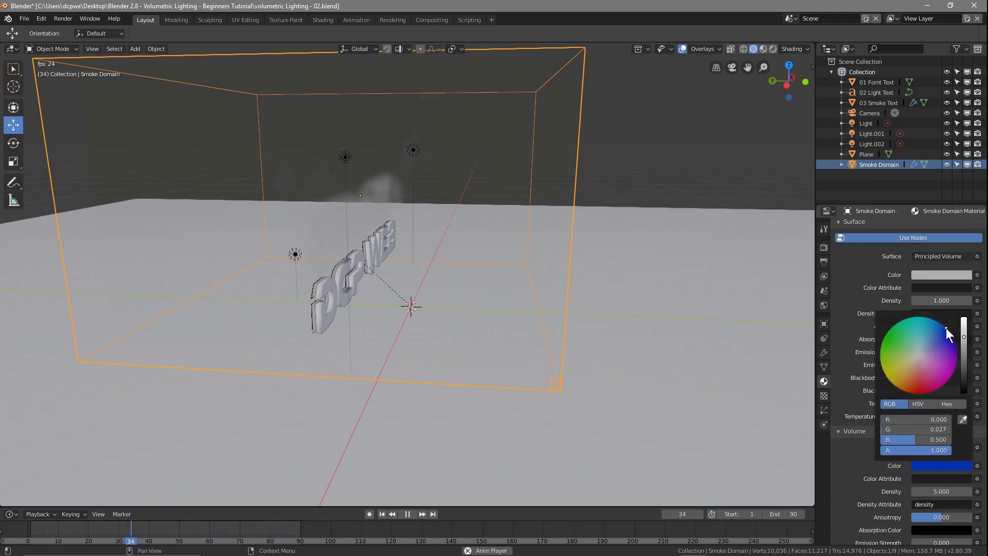
middle_click_drag(426, 299, 506, 276)
left_click(762, 49)
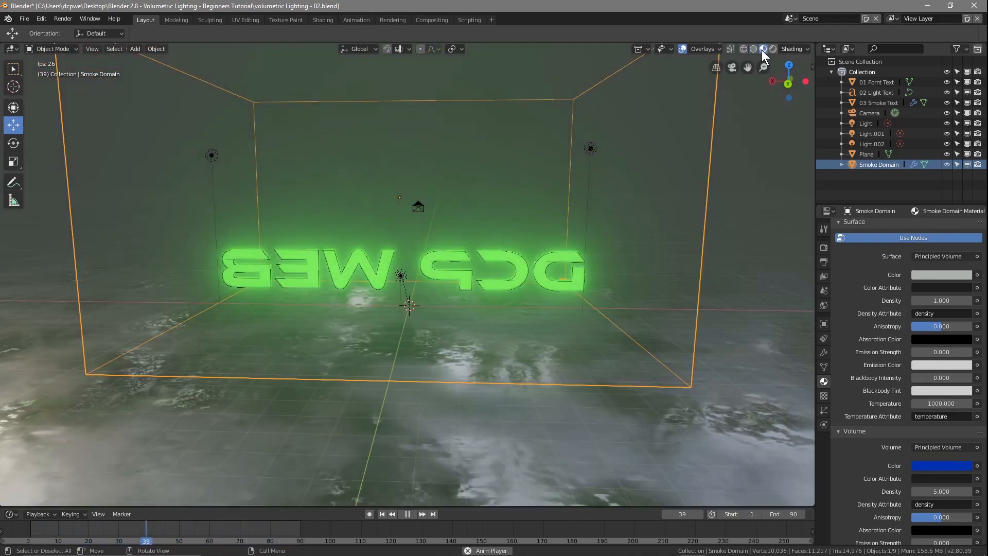
middle_click_drag(610, 235, 501, 239)
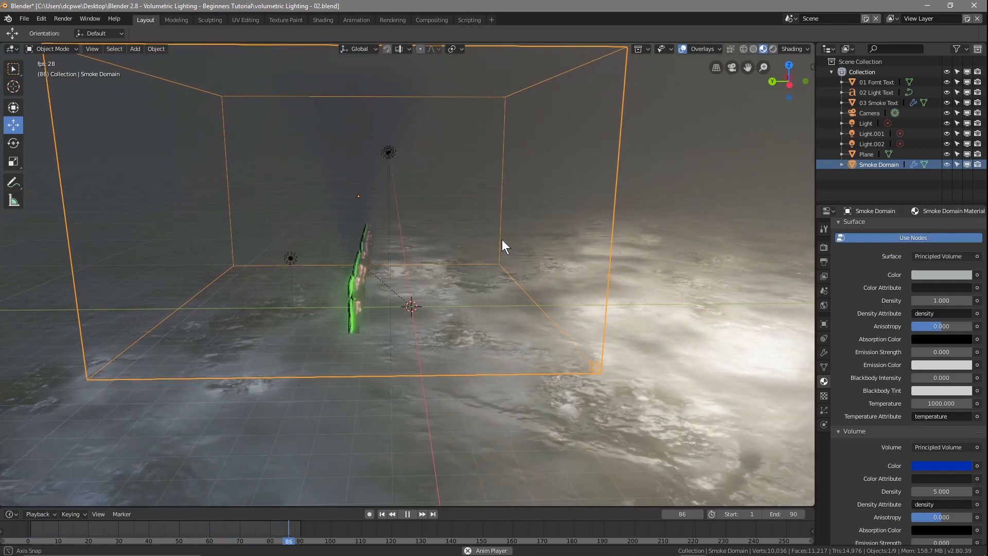
middle_click_drag(468, 268, 442, 264)
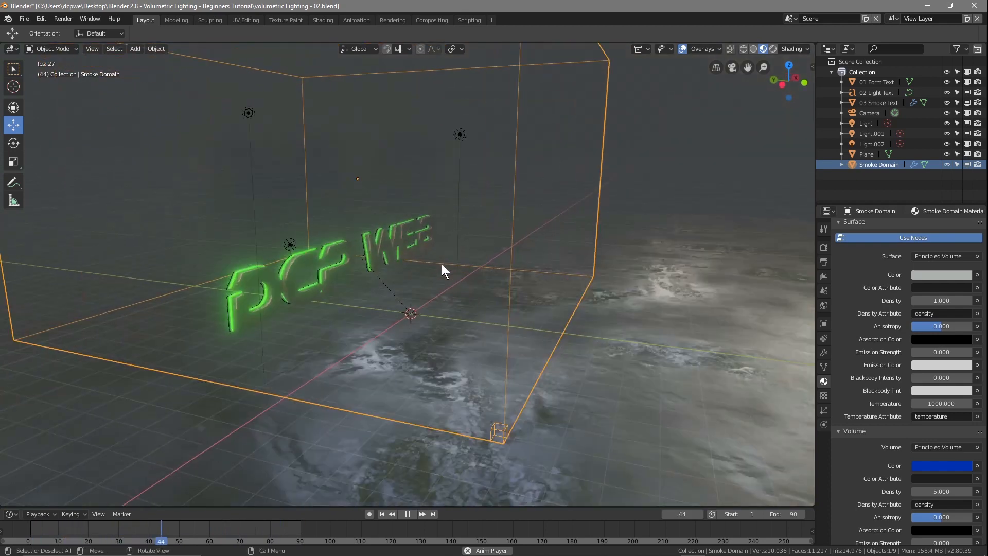
Step: Set the Smoke Domain material's volume Color to dull yellow, about R 0.500, G 0.346, B 0.080, and examine the text up close
left_click(942, 466)
left_click_drag(942, 337, 904, 370)
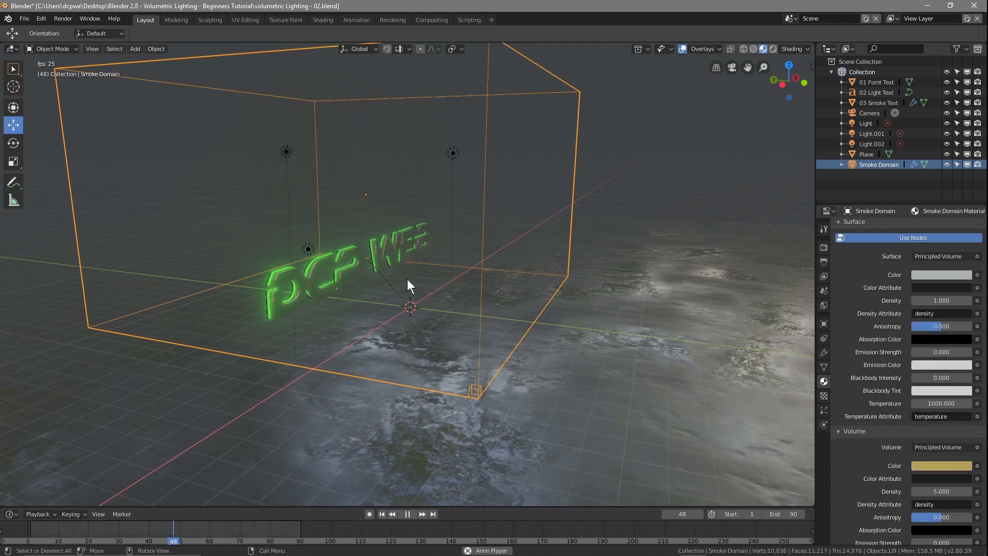
middle_click_drag(406, 279, 425, 280)
scroll(346, 262, "up", 5)
middle_click_drag(346, 263, 319, 237)
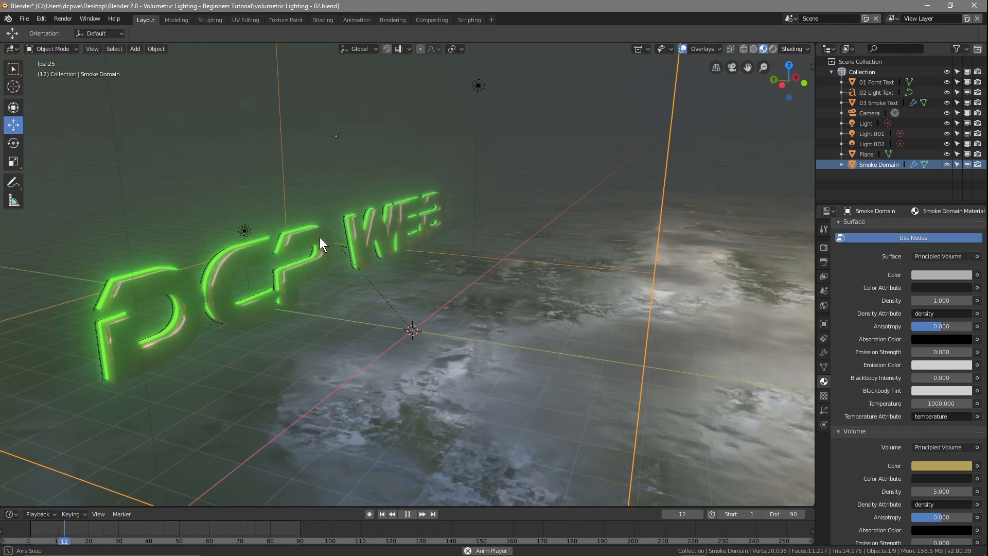
Step: Darken both the volume Color and the surface Color of the Smoke Domain's material to black
left_click(947, 467)
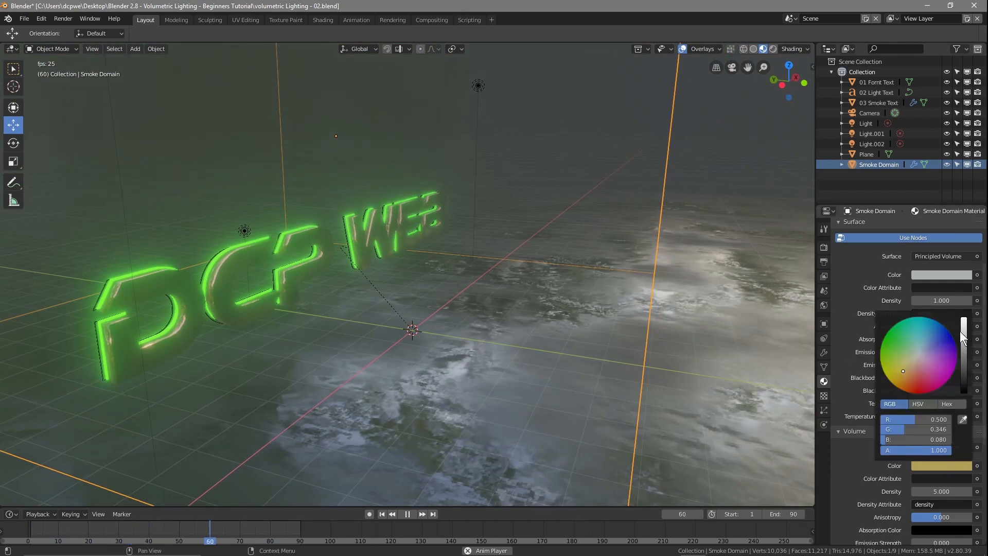
left_click_drag(964, 337, 964, 394)
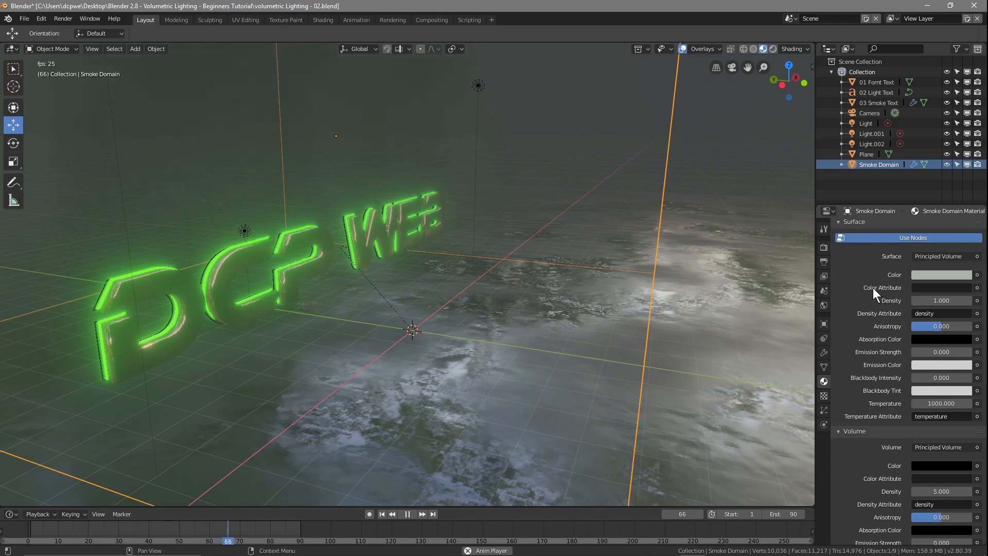
scroll(873, 288, "up", 5)
left_click(917, 352)
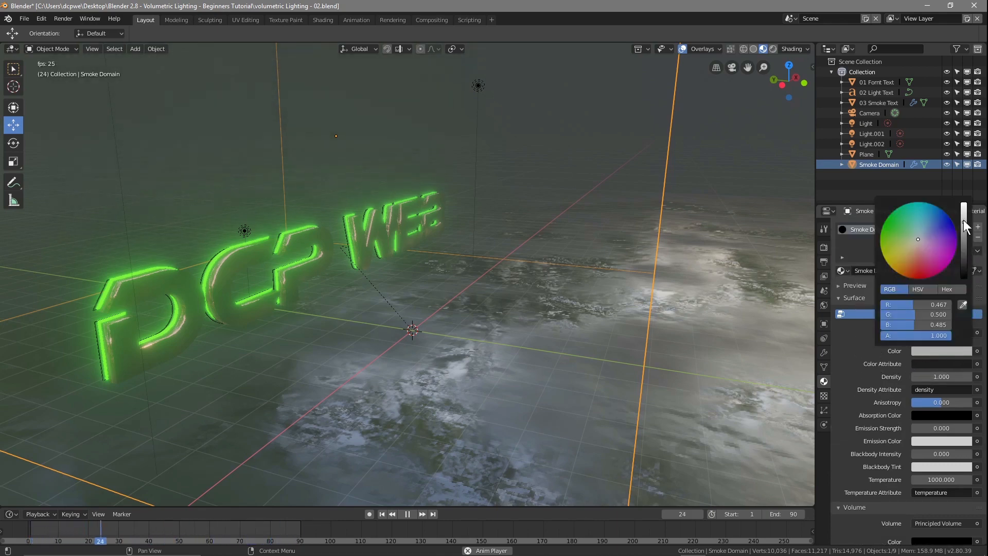
left_click_drag(964, 220, 964, 277)
scroll(909, 470, "down", 4)
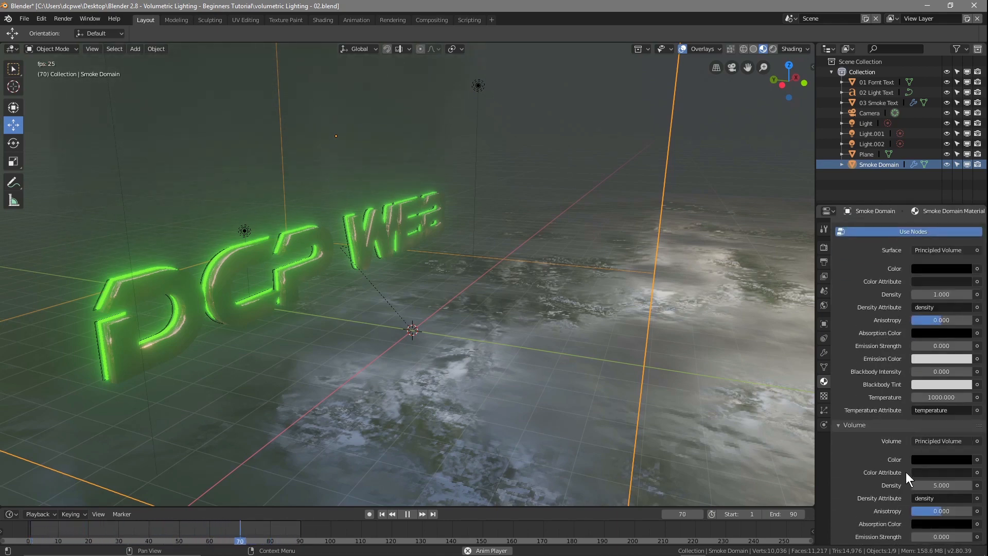
Step: Examine the lit text and smoke in Rendered shading from the front and through the scene camera
middle_click_drag(549, 305, 589, 160)
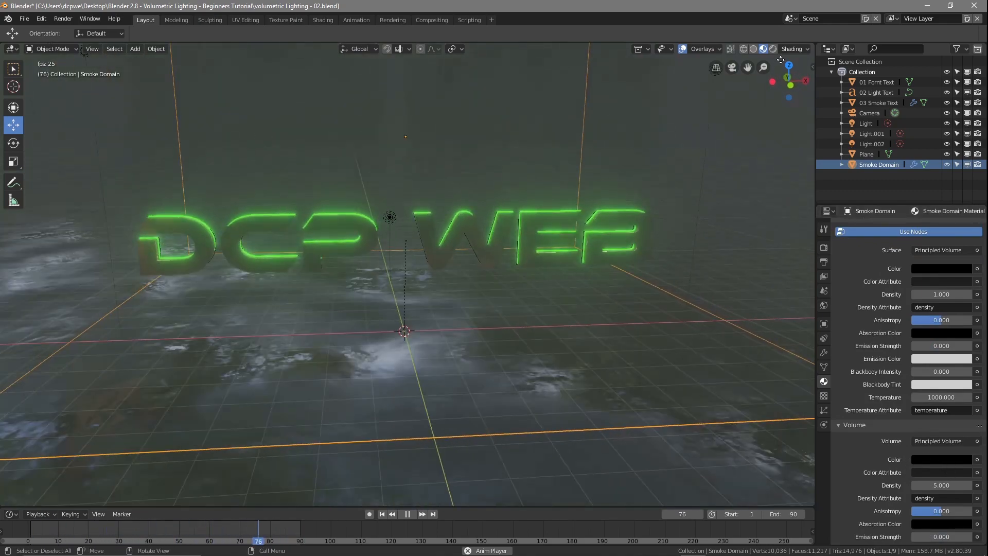
left_click(772, 49)
mouse_move(530, 221)
middle_mouse_down()
mouse_move(511, 219)
mouse_move(539, 202)
mouse_move(504, 212)
mouse_move(514, 216)
middle_mouse_up()
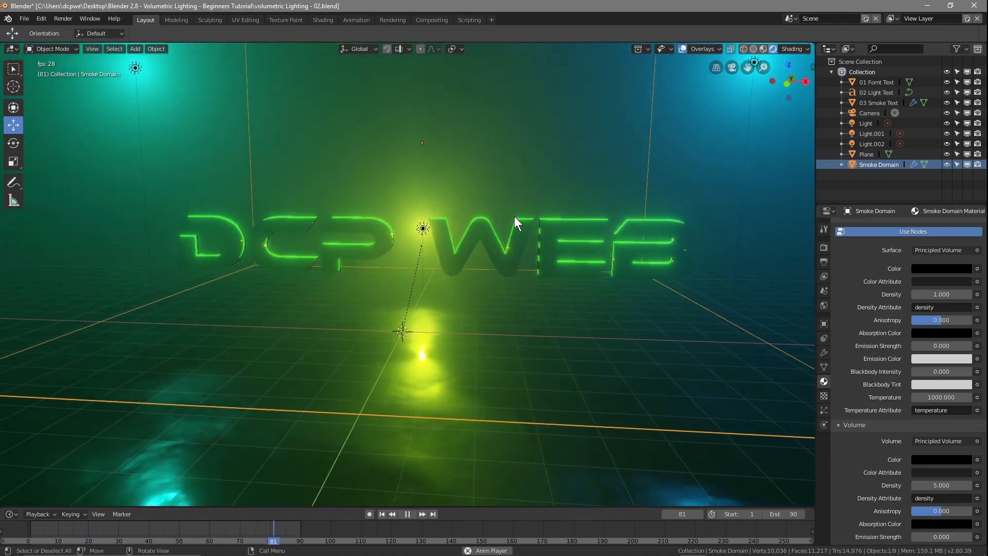
mouse_move(380, 242)
middle_mouse_down()
mouse_move(547, 236)
mouse_move(514, 248)
mouse_move(390, 244)
middle_mouse_up()
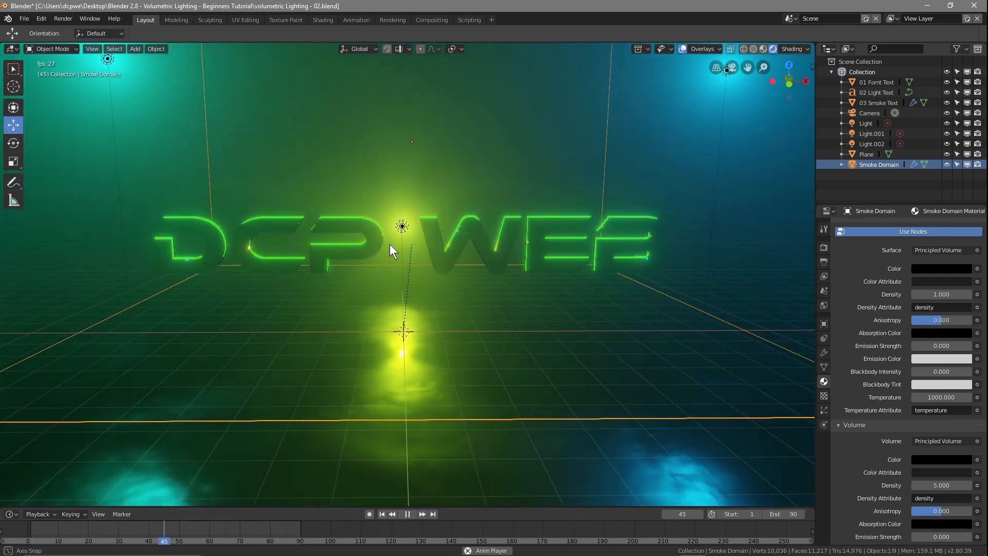
scroll(399, 231, "down", 3)
scroll(403, 240, "up", 1)
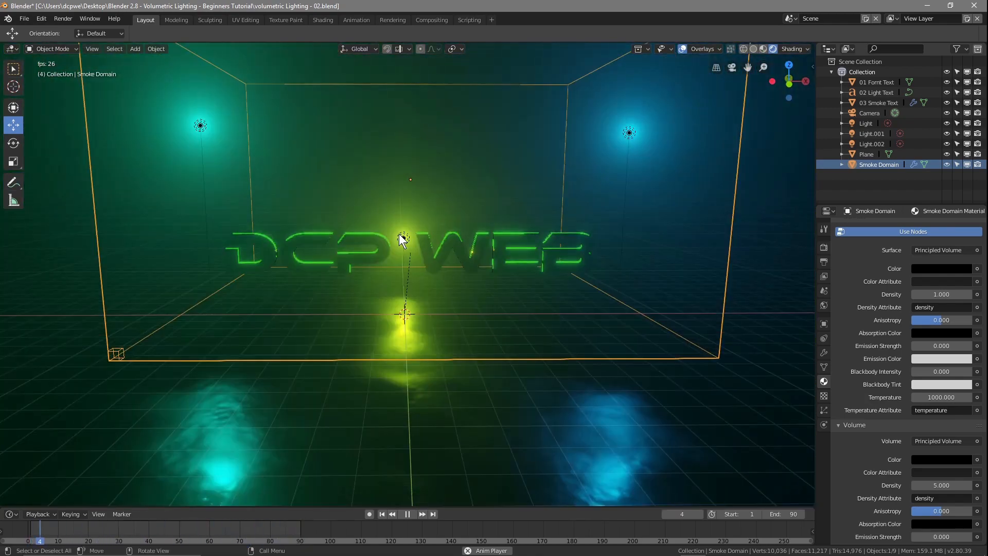
key("KP_0")
key("Home")
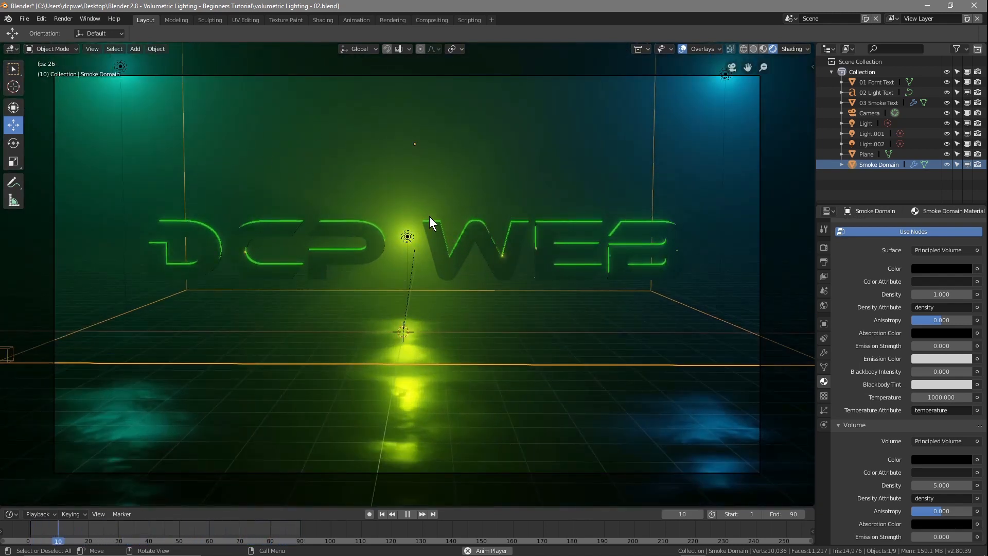
Step: Play the rendered example video 0001-0180.avi from the desktop at full screen, and close it
left_click(927, 5)
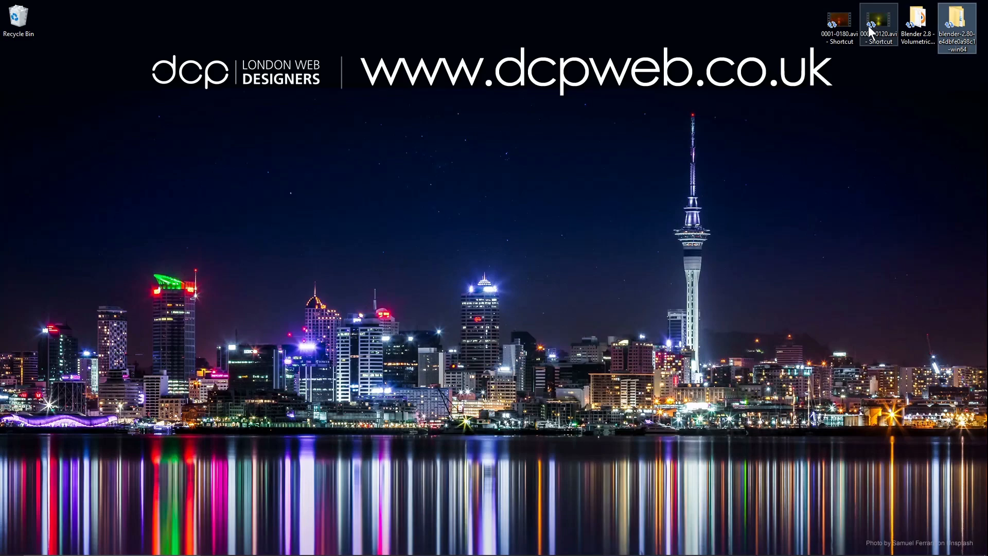
double_click(829, 24)
double_click(777, 221)
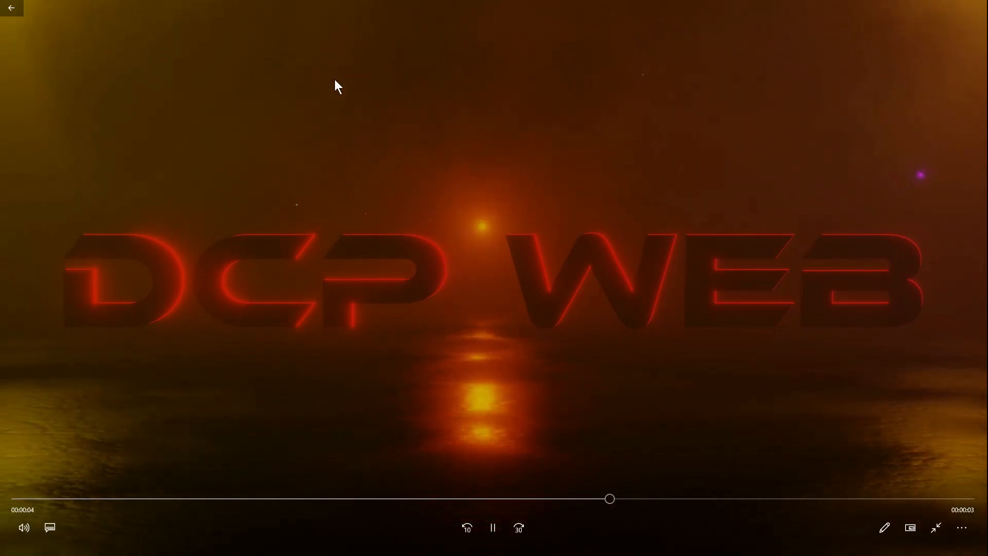
double_click(851, 81)
left_click(971, 121)
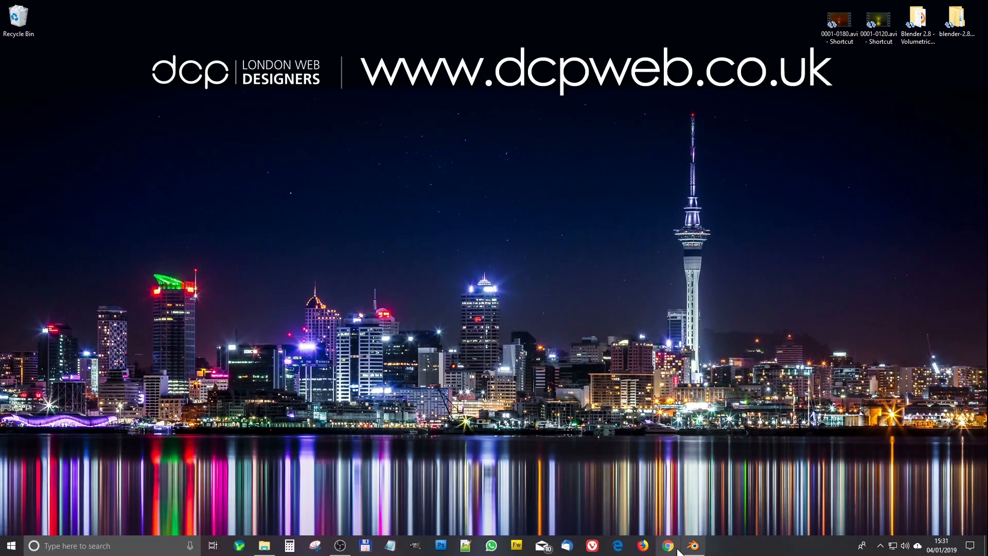
Step: Return to Blender, display the scene in wireframe from the side, and stop the playback at frame 1
left_click(694, 546)
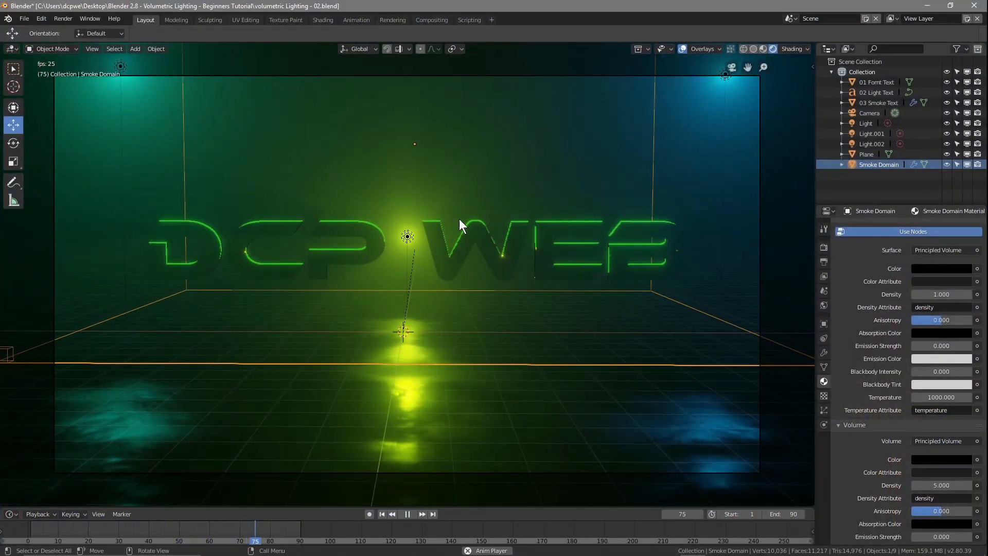
left_click(743, 48)
mouse_move(430, 285)
middle_mouse_down()
mouse_move(369, 267)
mouse_move(493, 265)
mouse_move(482, 272)
middle_mouse_up()
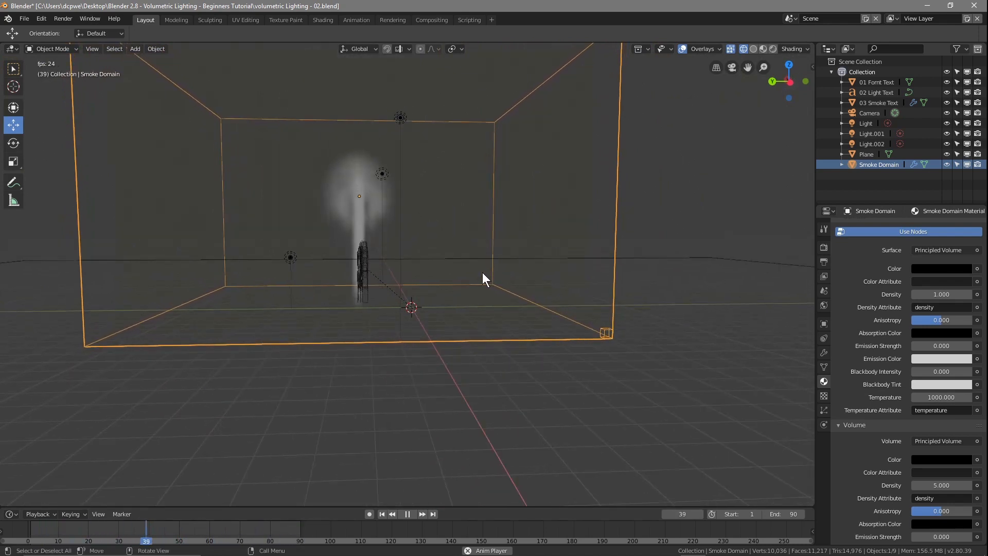
left_click(407, 514)
left_click(381, 513)
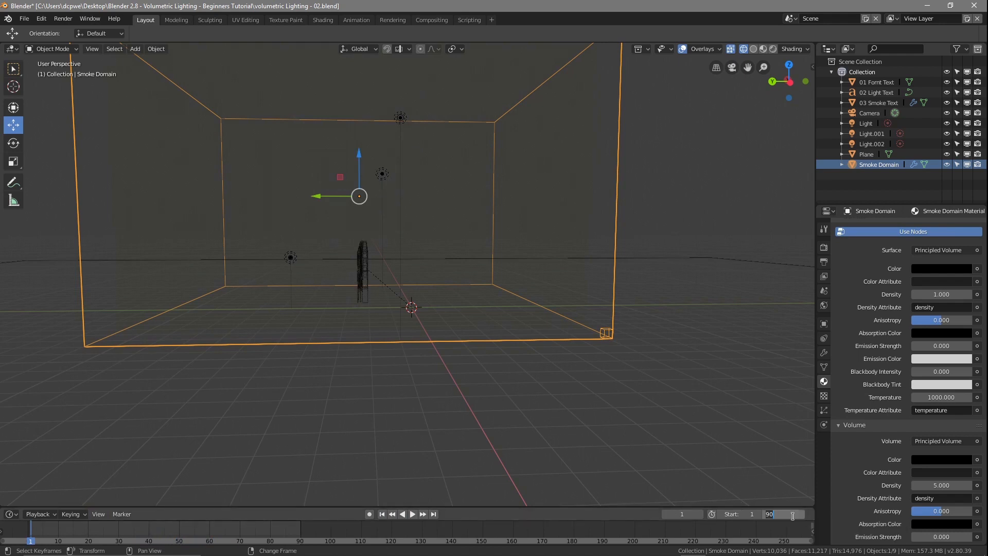
Step: Set the animation's end frame to 180
key("Return")
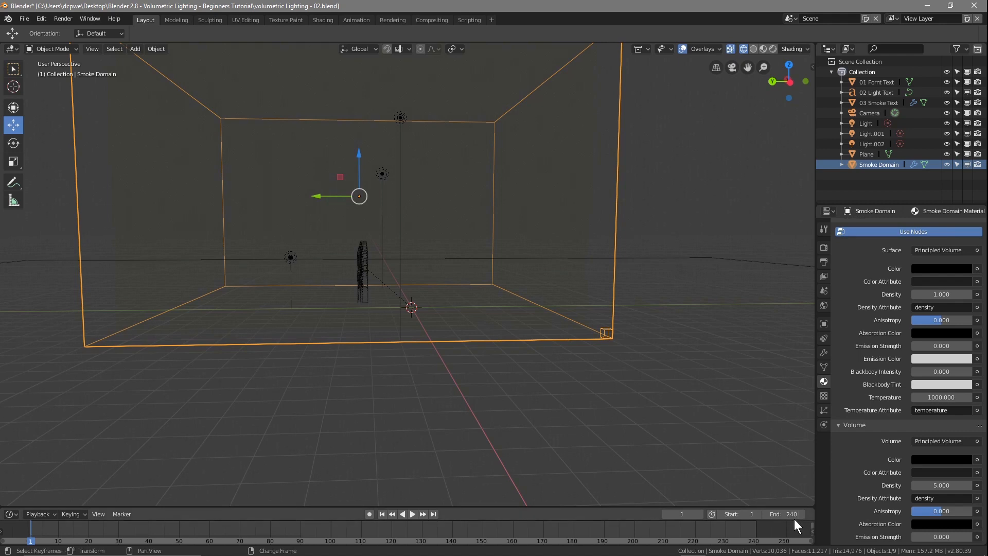
left_click(791, 514)
key("Return")
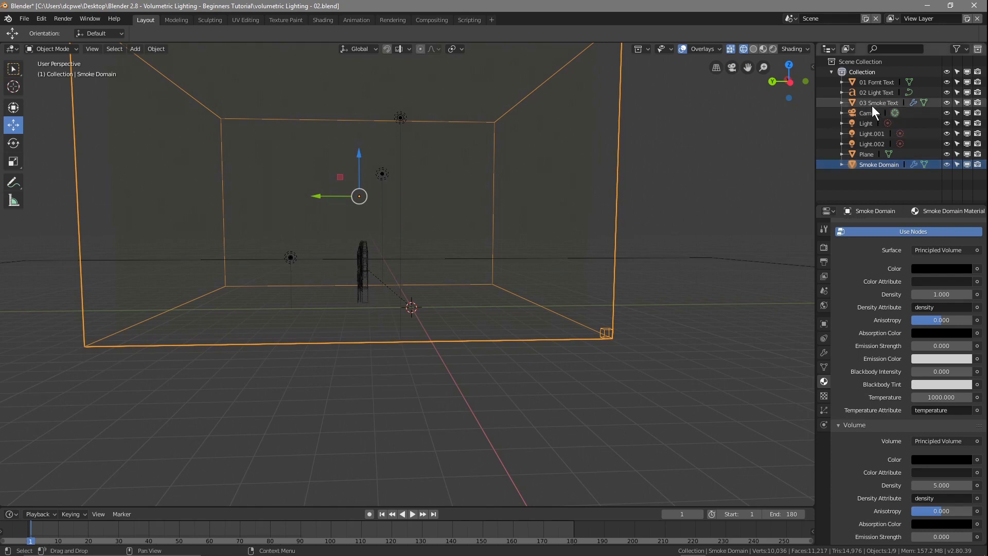
Step: Select 01 Fornt Text, show the scene camera's view in Rendered shading, and render frame 1 to inspect the text before closing the render
left_click(879, 82)
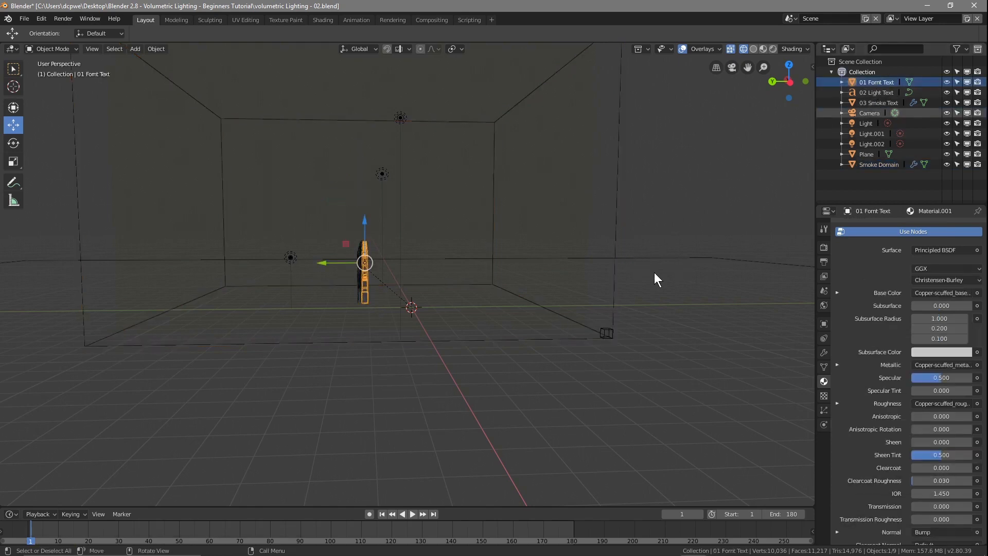
left_click(771, 48)
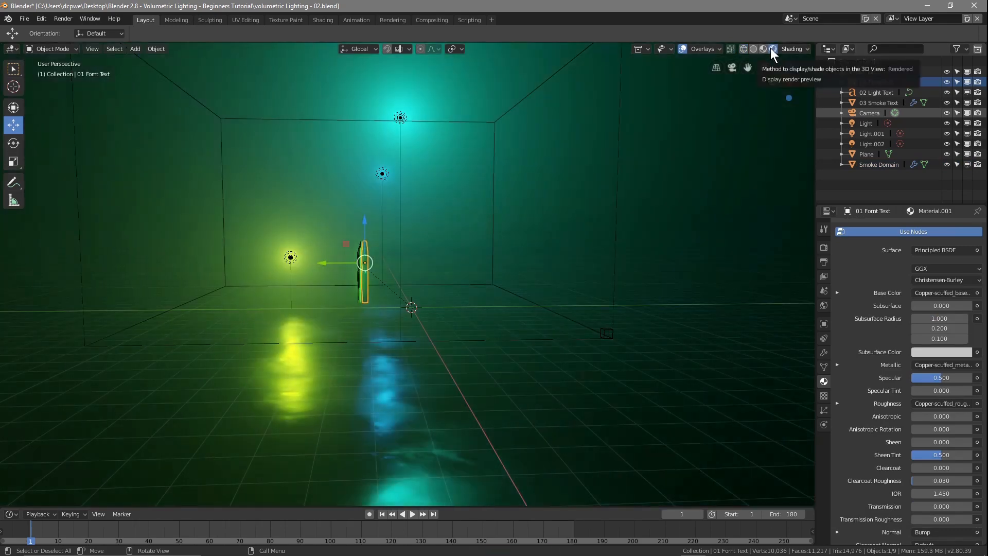
key("KP_0")
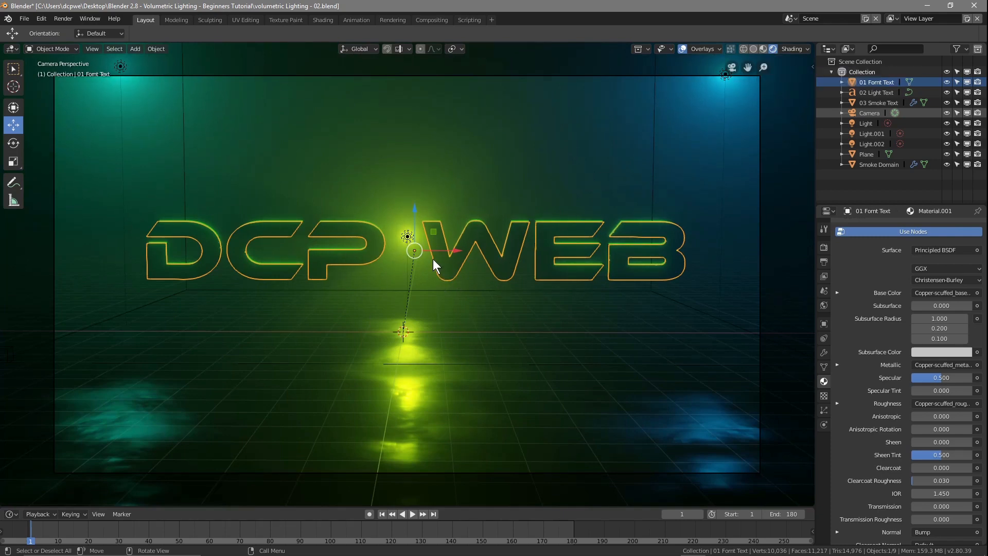
key("F12")
left_click(948, 7)
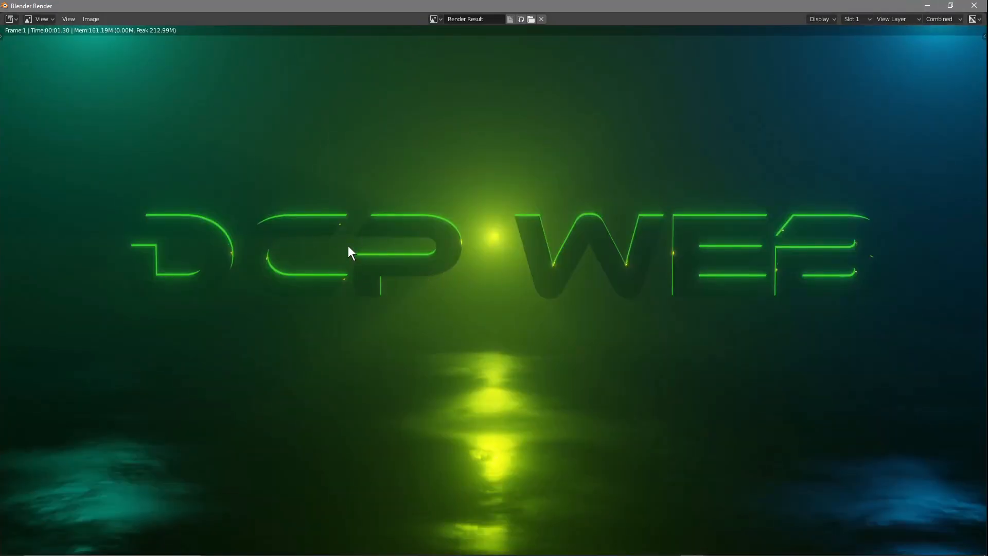
left_click(974, 6)
Step: Move 01 Fornt Text about 2.6 m back along Y towards the yellow light, and check the result with a test render
middle_click_drag(391, 329, 347, 293)
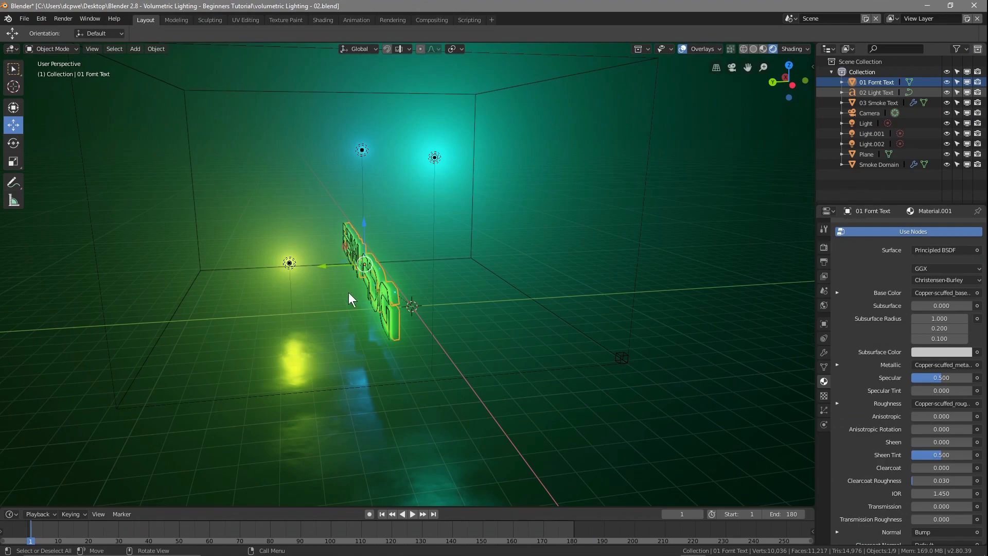
key("g")
left_click_drag(275, 272, 266, 273)
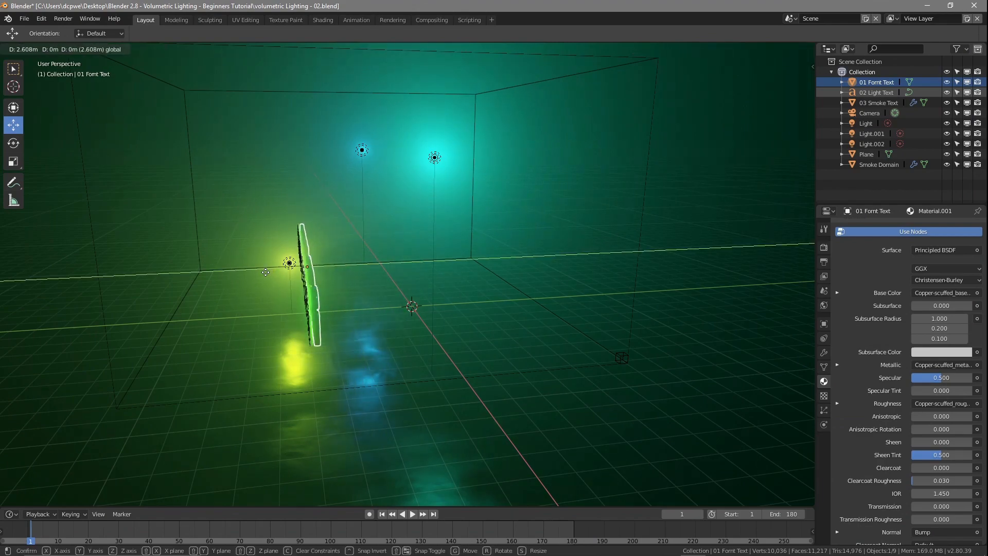
left_click(266, 272)
middle_click_drag(359, 287, 404, 311)
key("F12")
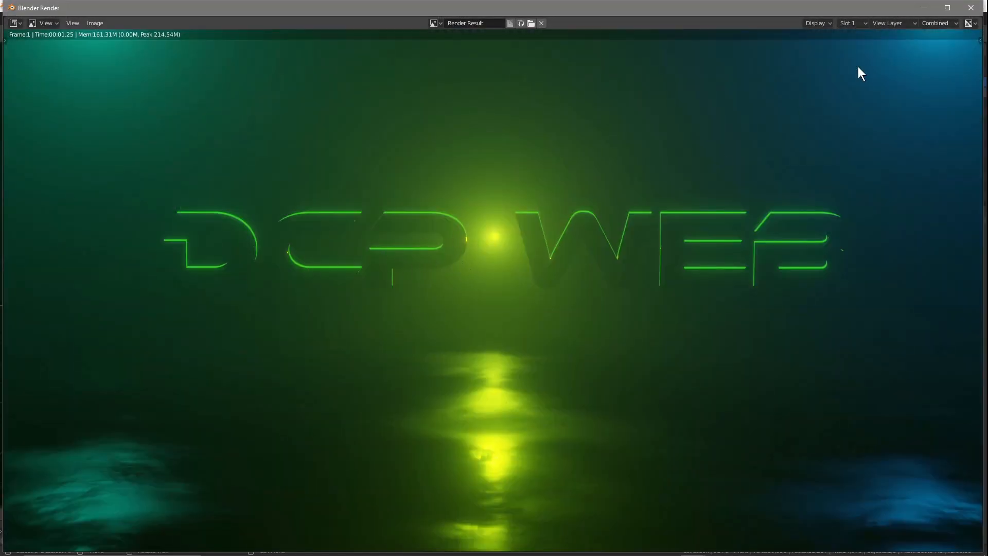
key("Escape")
Step: Play the example video 0001-0180.avi from the desktop at full screen, rewind it to its opening frame, close it and return to Blender
left_click(930, 6)
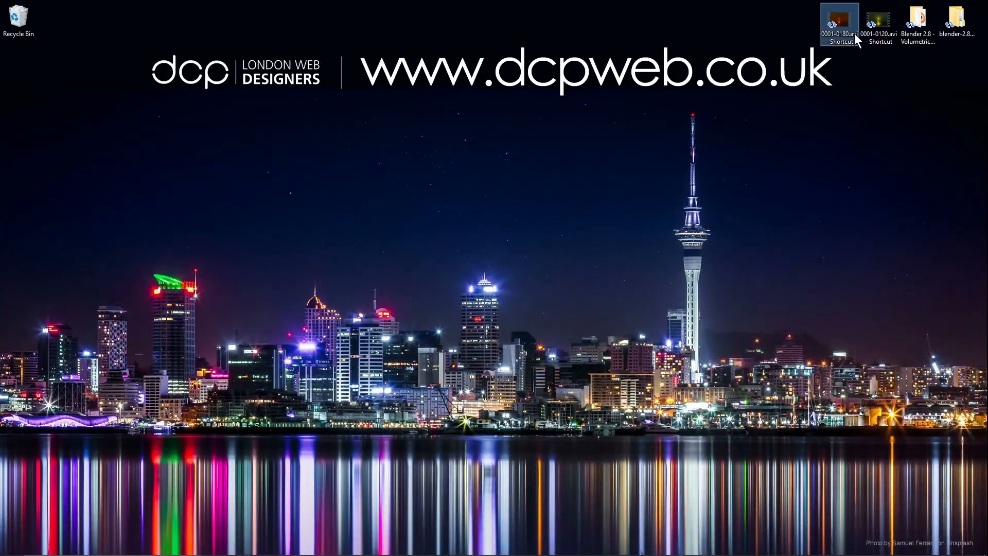
double_click(838, 20)
double_click(727, 257)
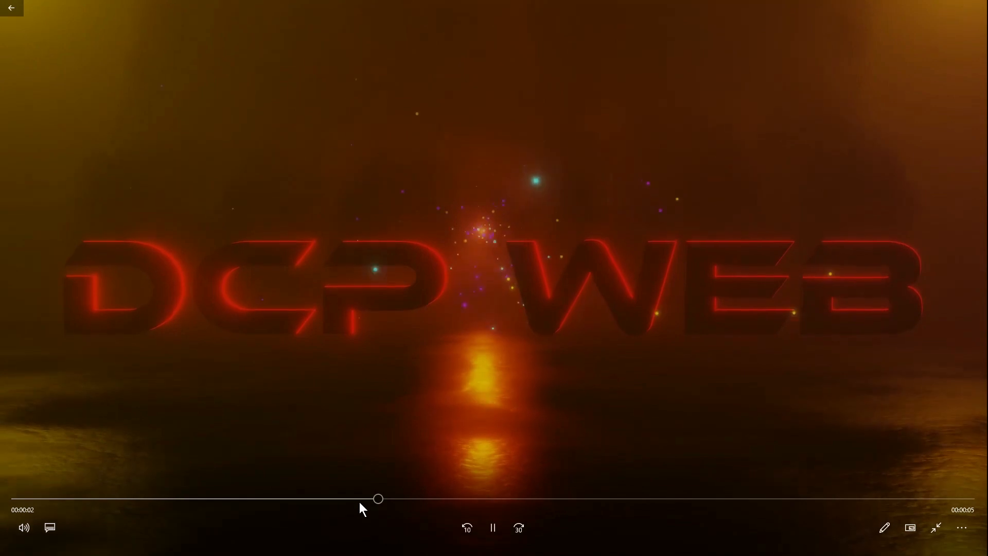
left_click(493, 528)
left_click_drag(498, 499, 1, 491)
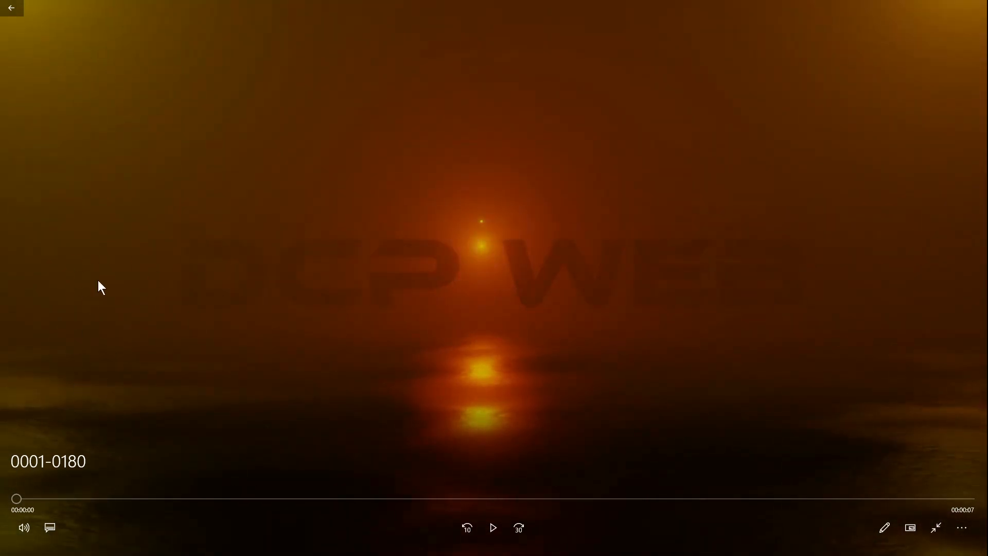
key("Escape")
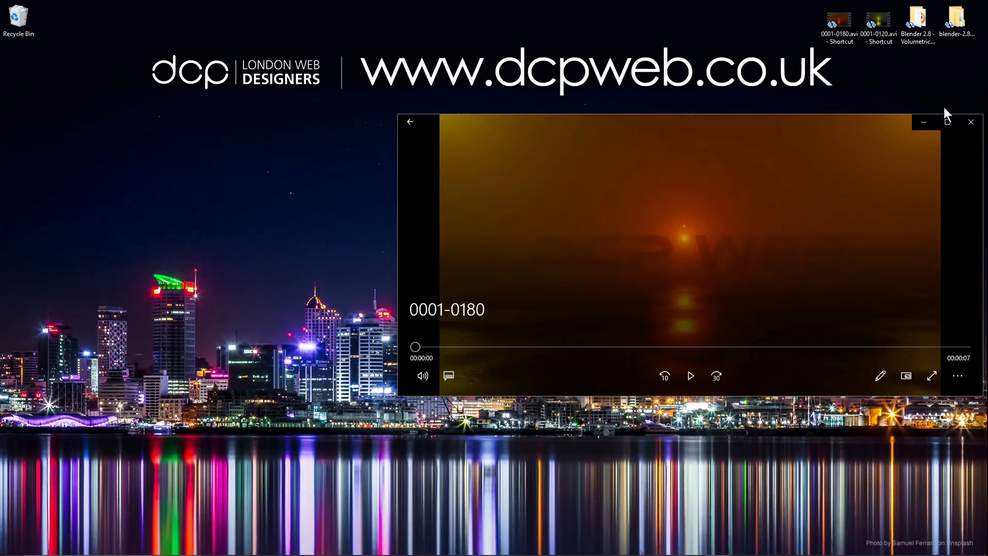
left_click(970, 123)
left_click(693, 545)
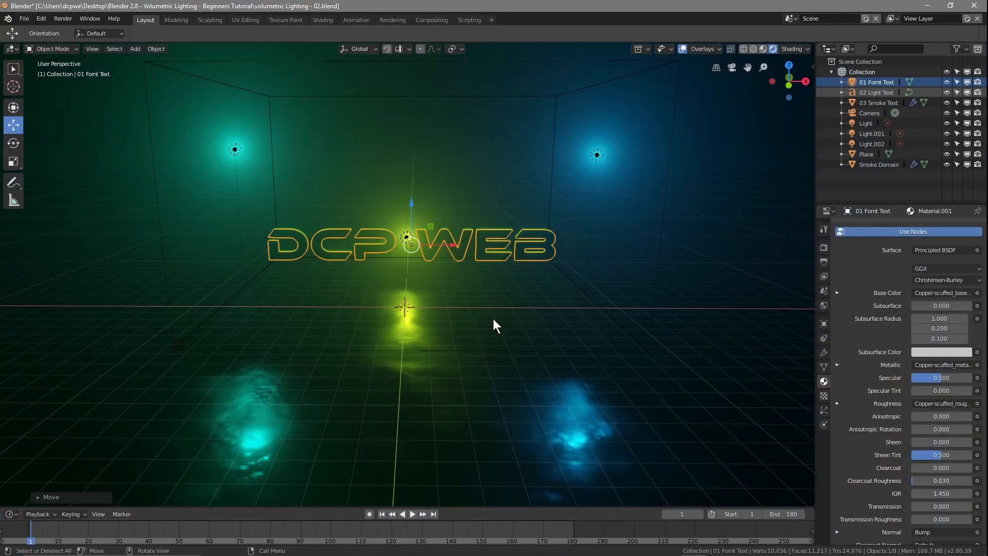
Step: Render frame 1 through the scene camera to compare the text's size and position with the example, and close the render
left_click(732, 67)
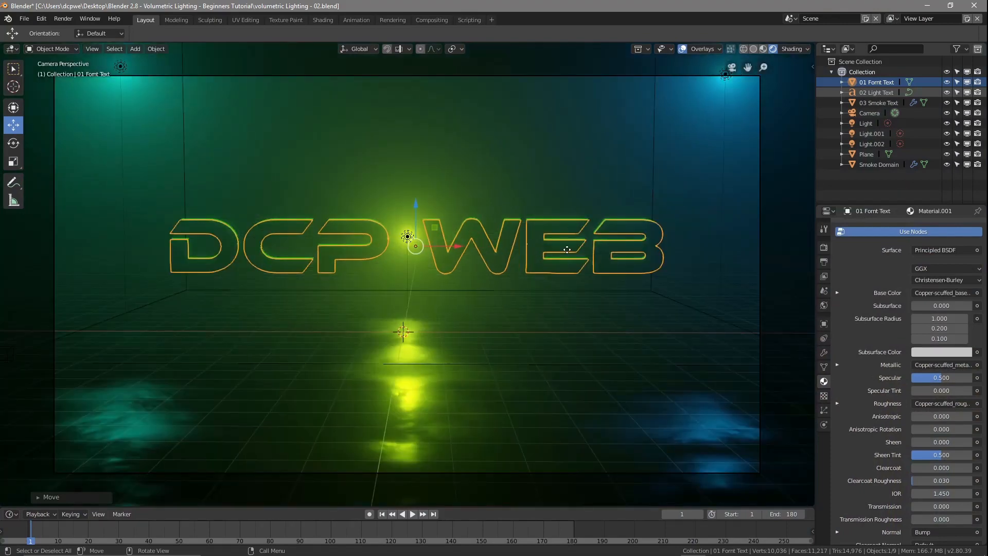
key("F12")
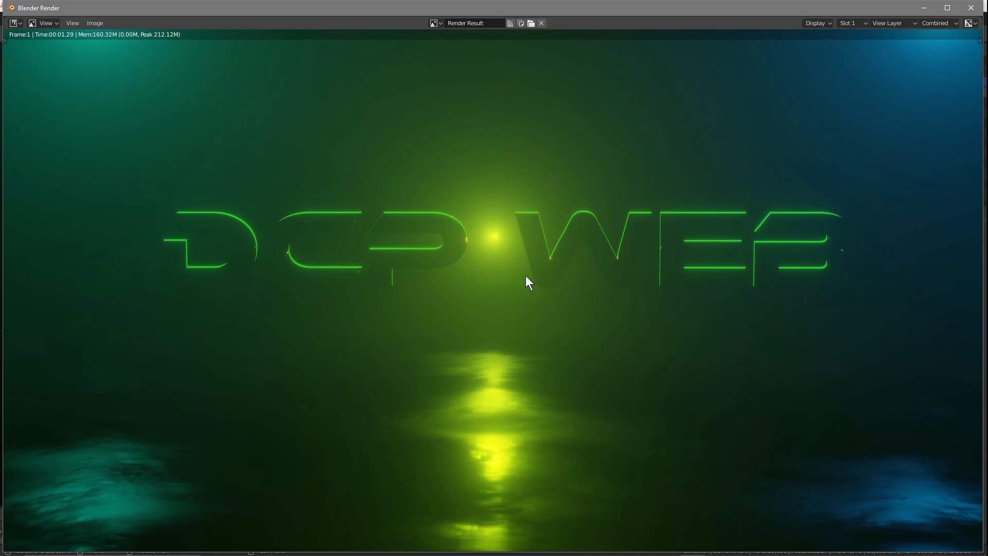
left_click(970, 8)
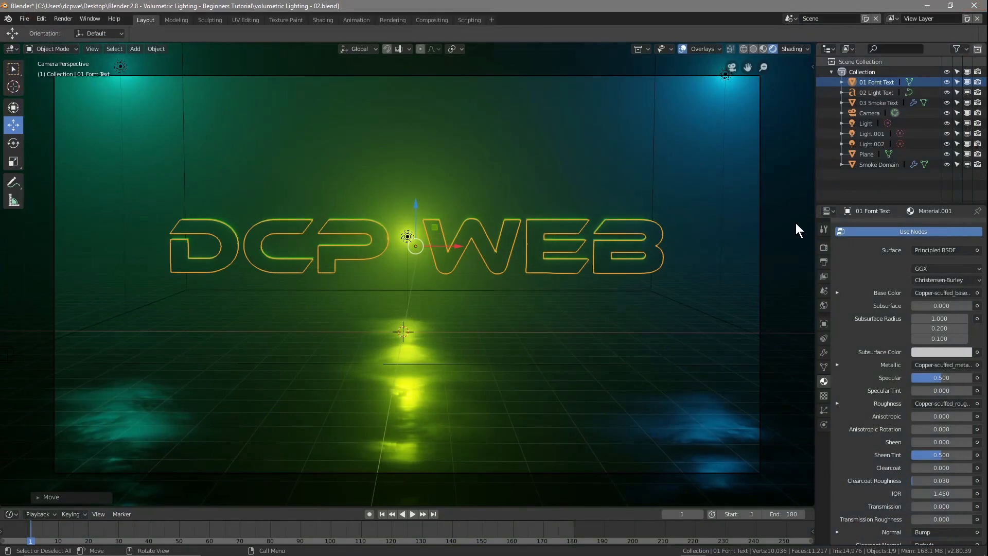
Step: Pull the camera back to a Y location of about -30 m and check the wider framing with a test render
left_click(870, 113)
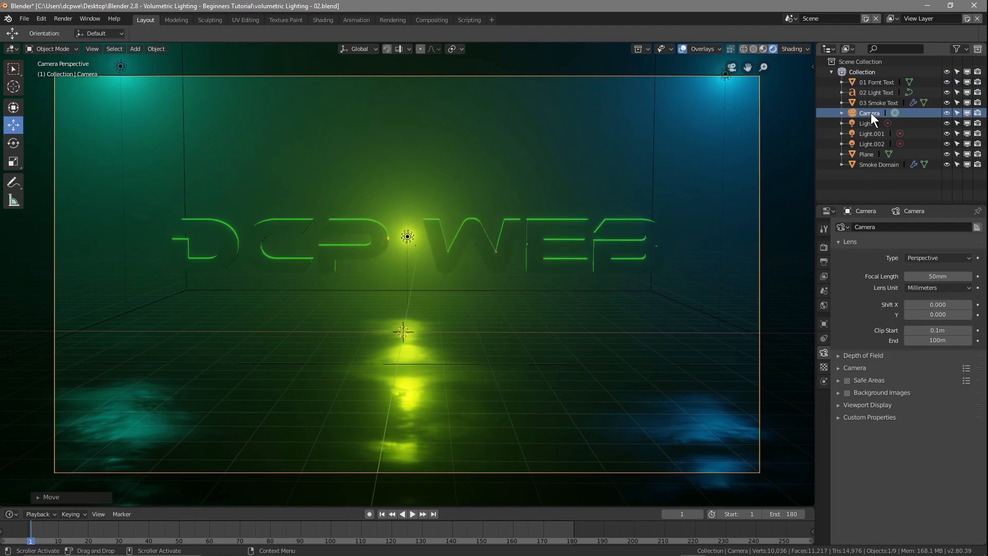
left_click(823, 323)
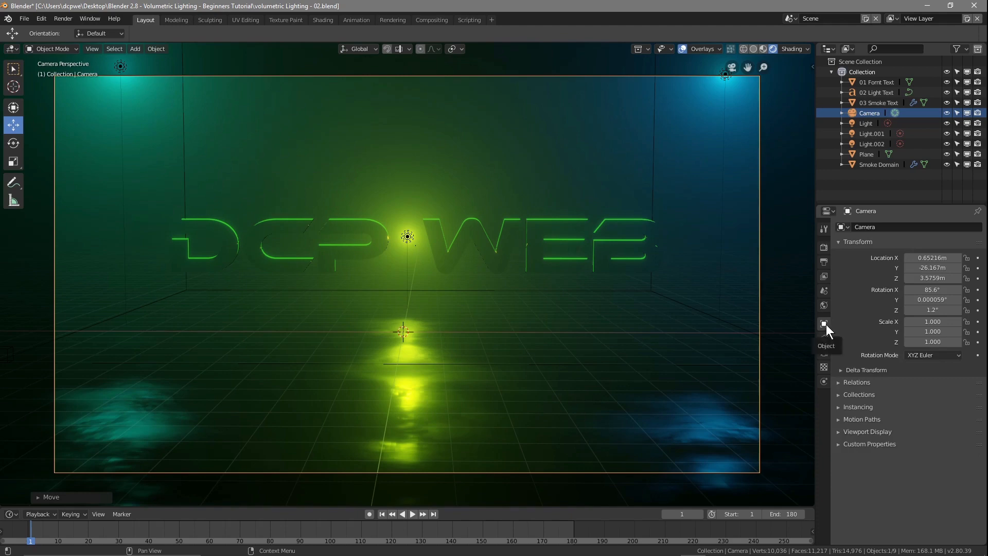
left_click_drag(932, 267, 884, 267)
key("F12")
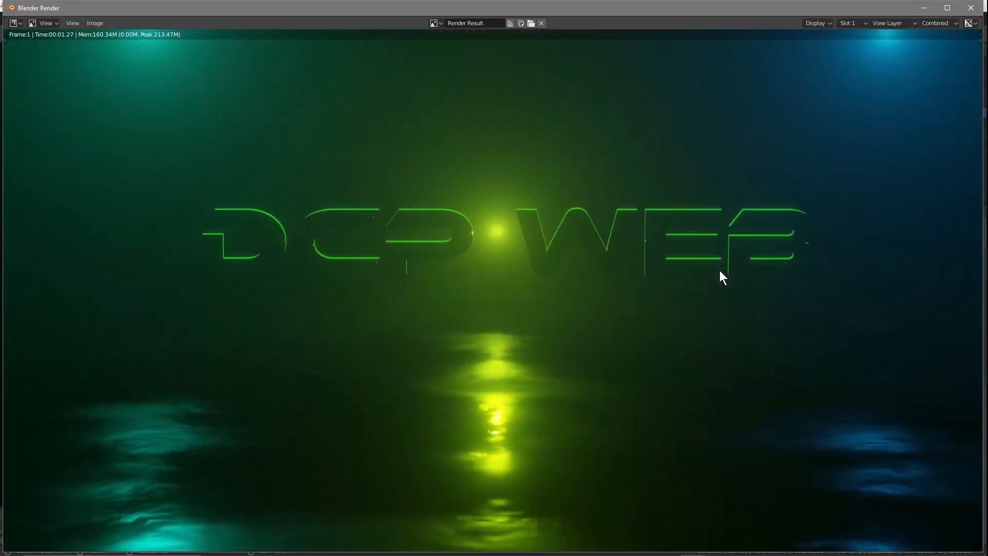
left_click(969, 9)
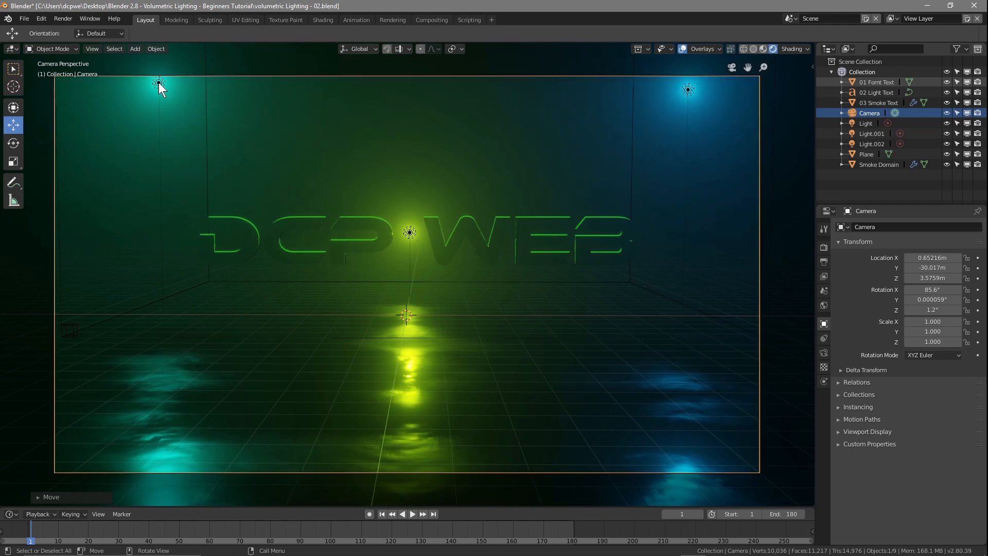
Step: Move Light.001 outward and upward to about X -10.4 m and Z 7.8 m, out of the camera frame
left_click(869, 122)
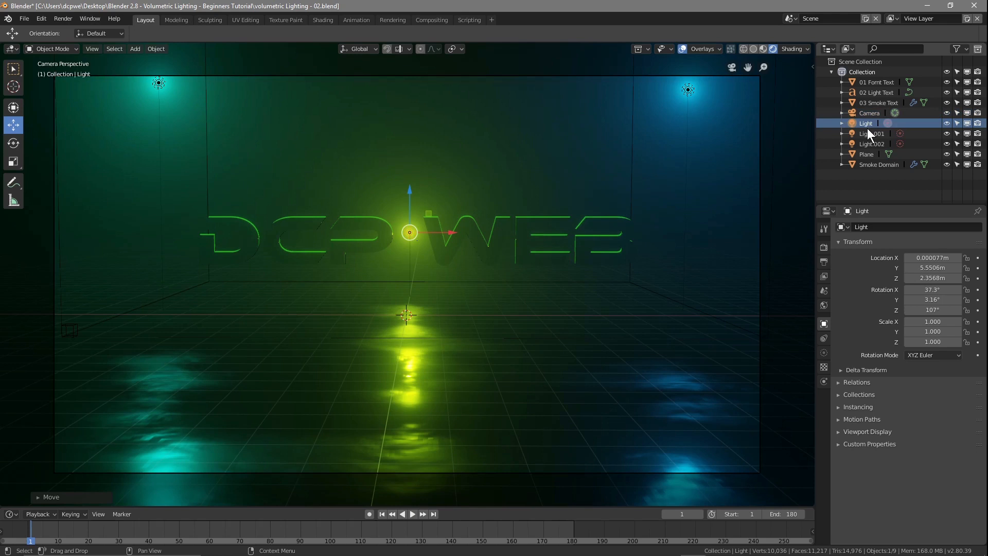
left_click(868, 135)
left_click_drag(193, 82, 118, 501)
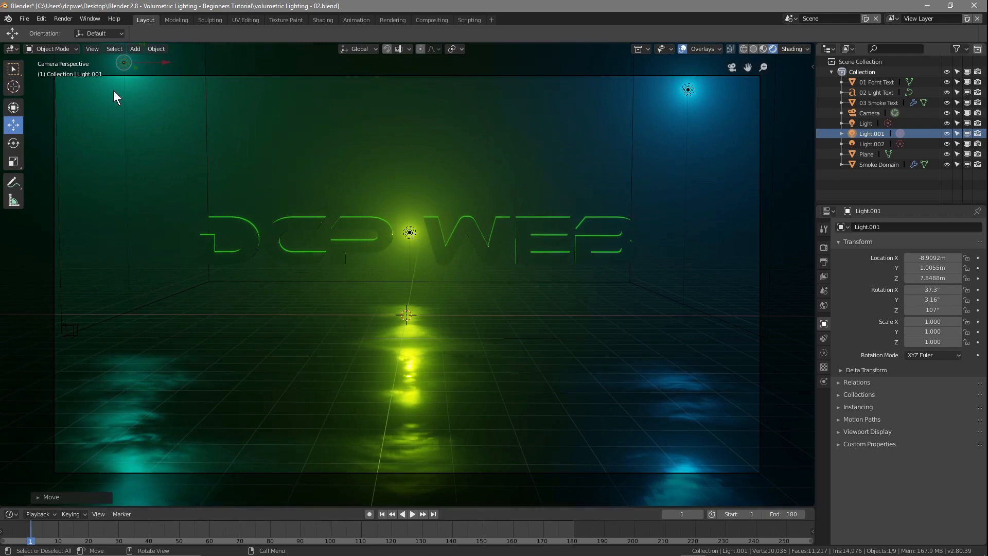
left_click_drag(167, 65, 118, 66)
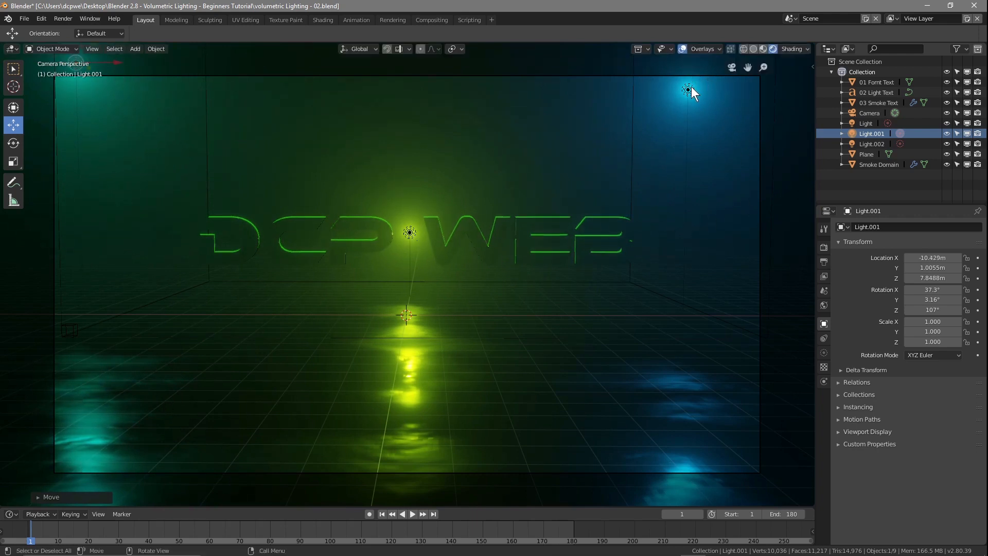
Step: Move Light.002 outward and upward to about X 10.4 m and Z 7.8 m, above the camera frame
left_click(870, 144)
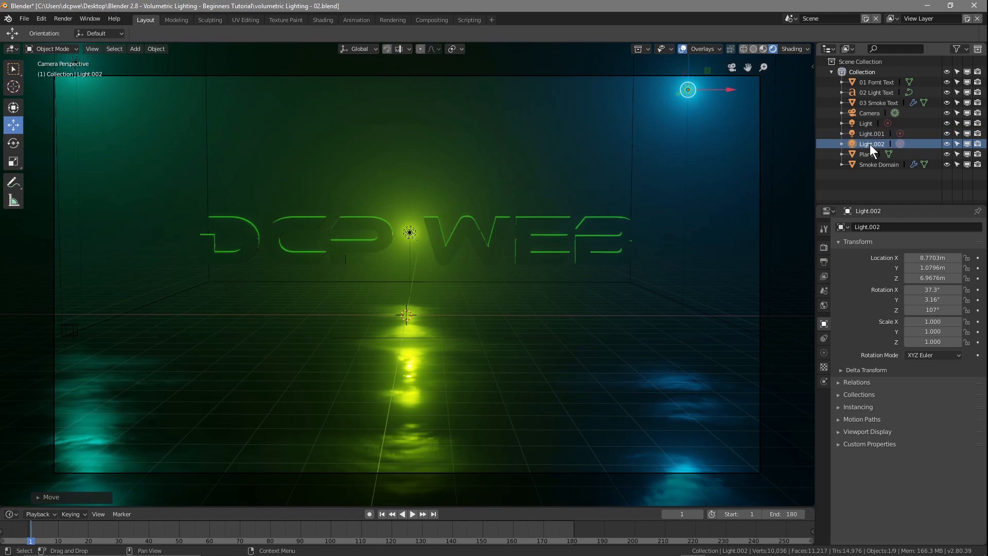
key("g")
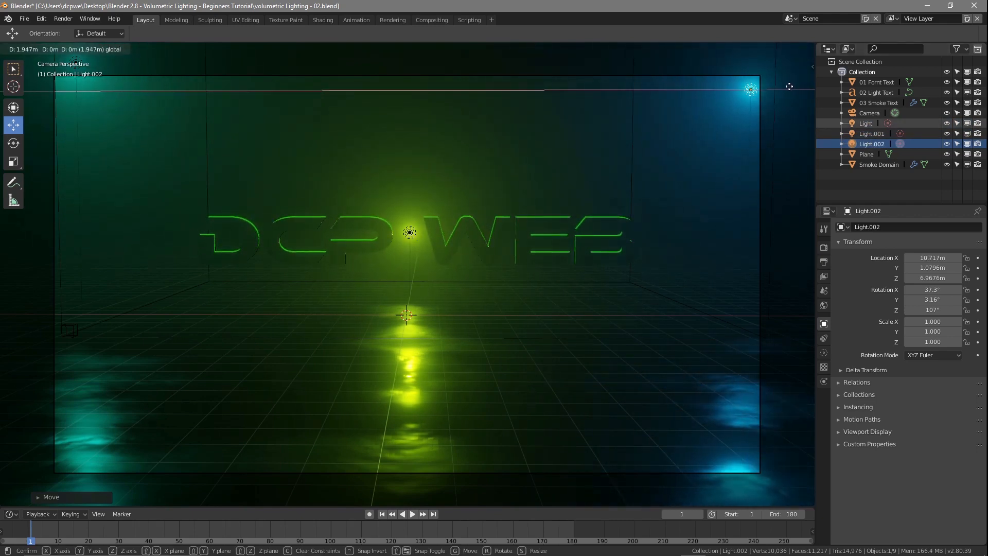
left_click(740, 83)
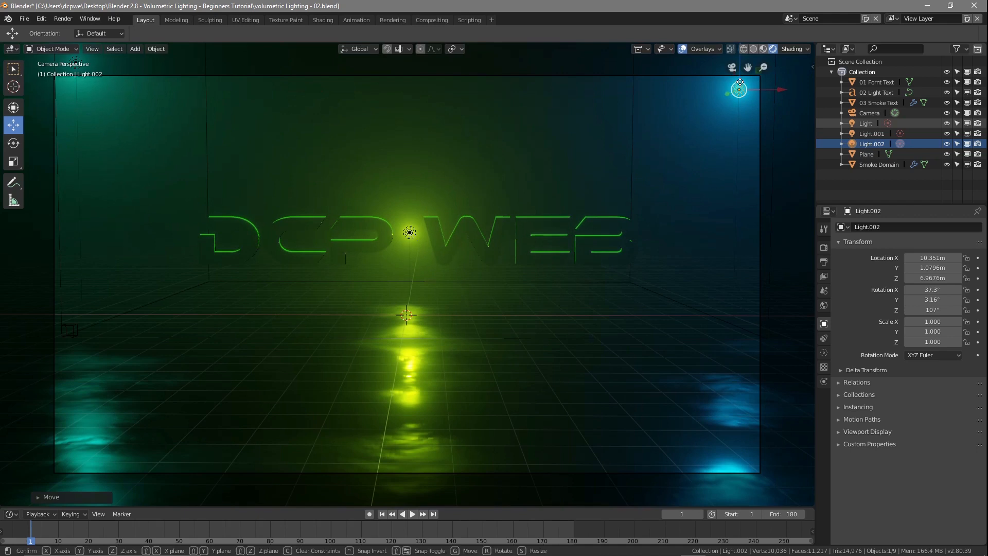
key("g")
key("z")
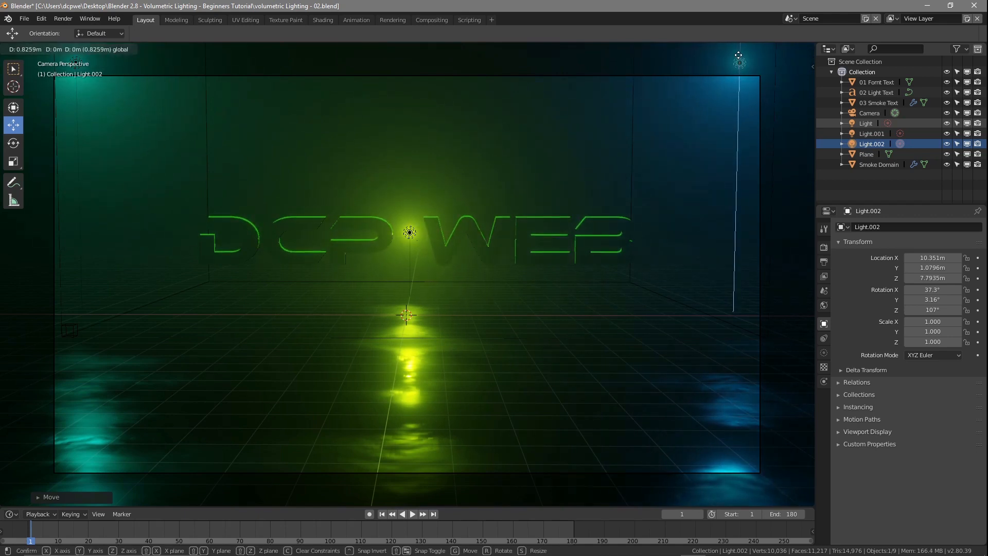
left_click(739, 55)
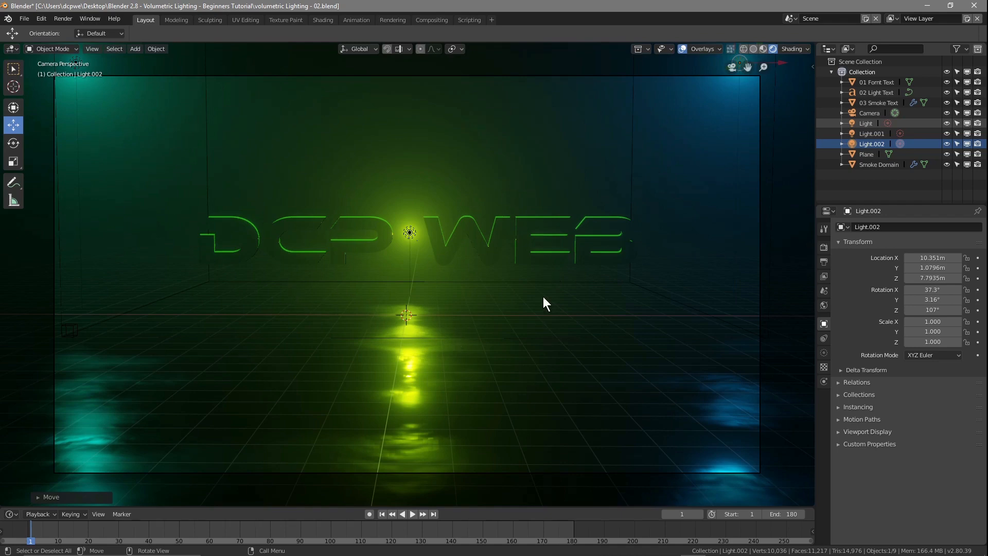
Step: Save the Blender file and render frame 1 to review the repositioned lights
left_click(24, 19)
left_click(47, 96)
key("F12")
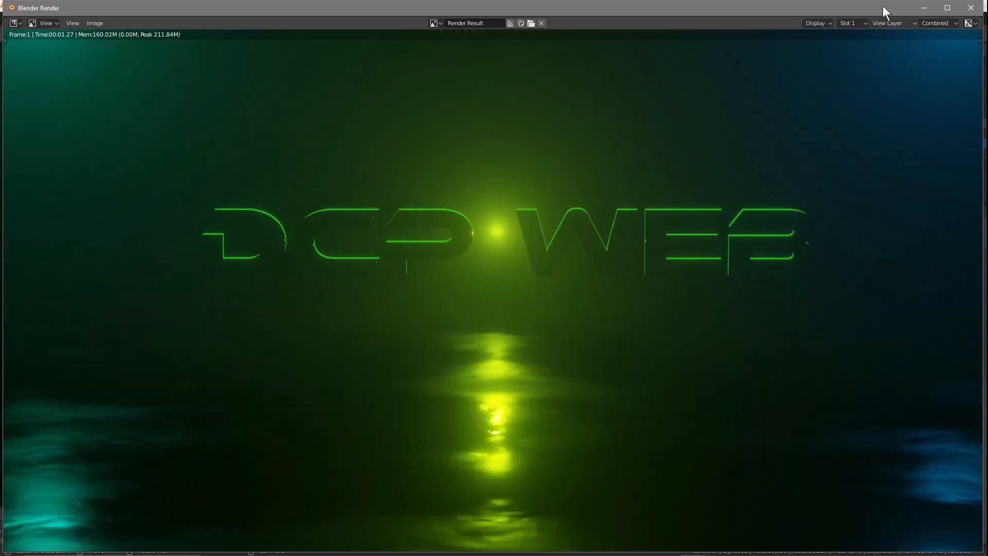
left_click(947, 8)
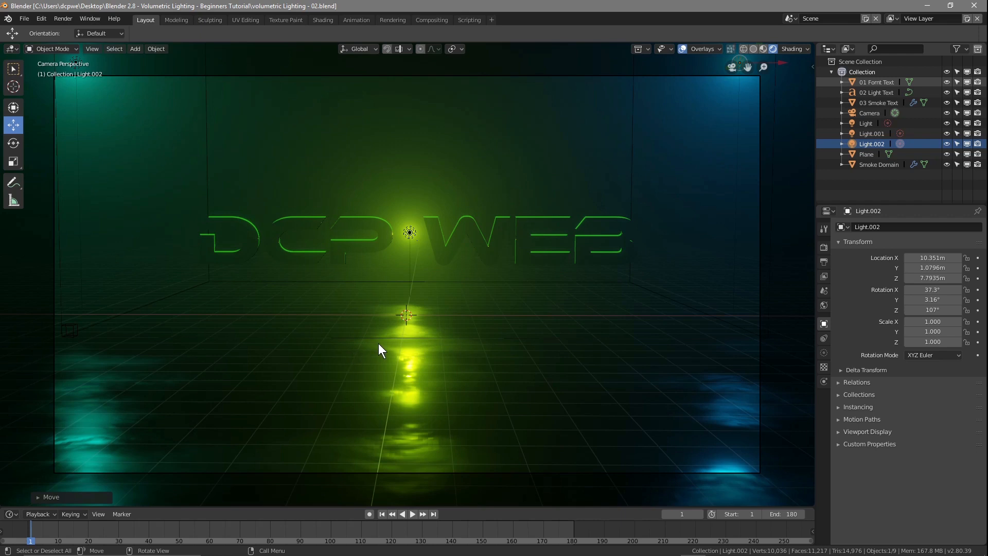
Step: Examine the layout in wireframe from the side and through the camera, and return to Rendered shading with the surroundings of the frame in view
left_click(744, 48)
middle_click_drag(406, 302, 504, 304)
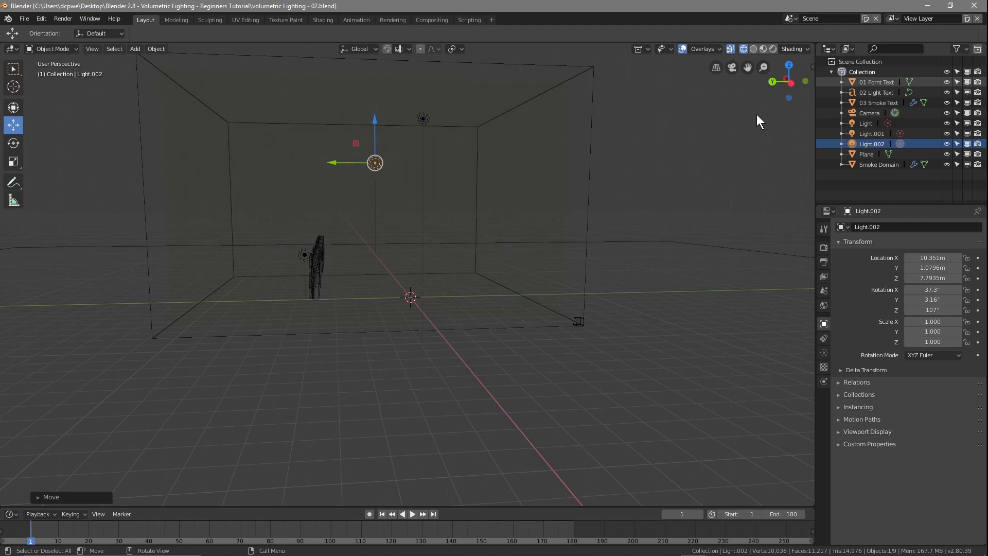
left_click(730, 67)
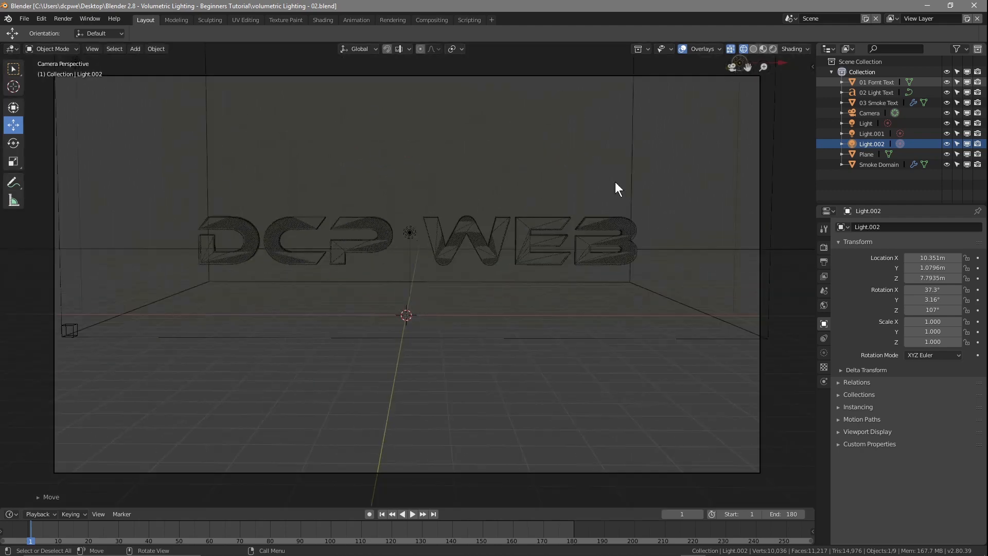
left_click(773, 49)
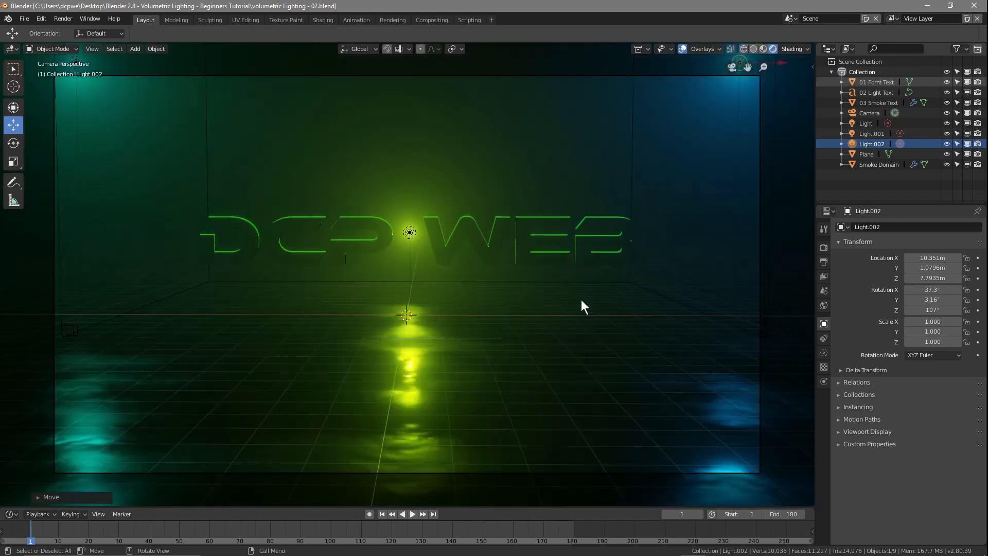
scroll(618, 199, "down", 2)
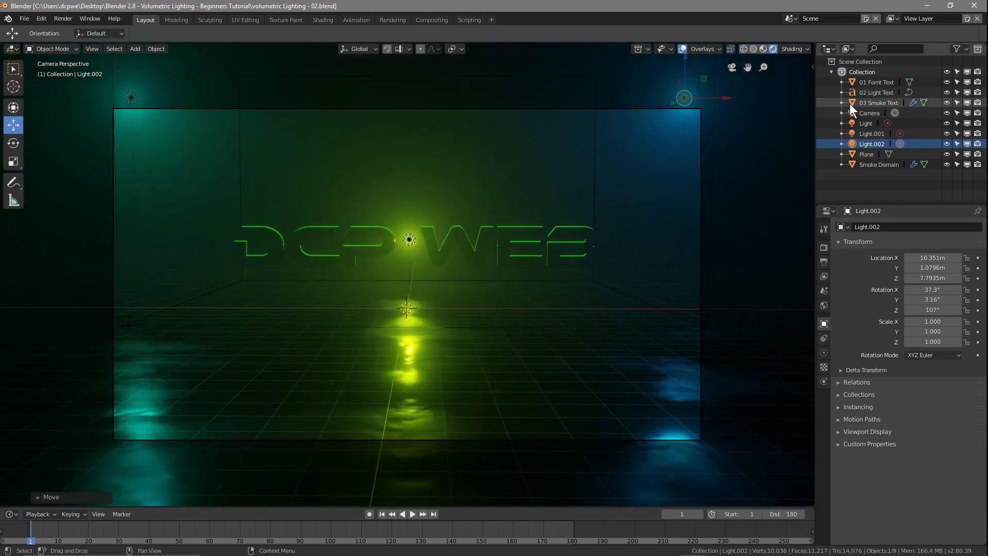
Step: Enable automatic keyframing and insert a LocRotScale keyframe for the 01 Fornt Text object at frame 1
scroll(695, 176, "down", 1)
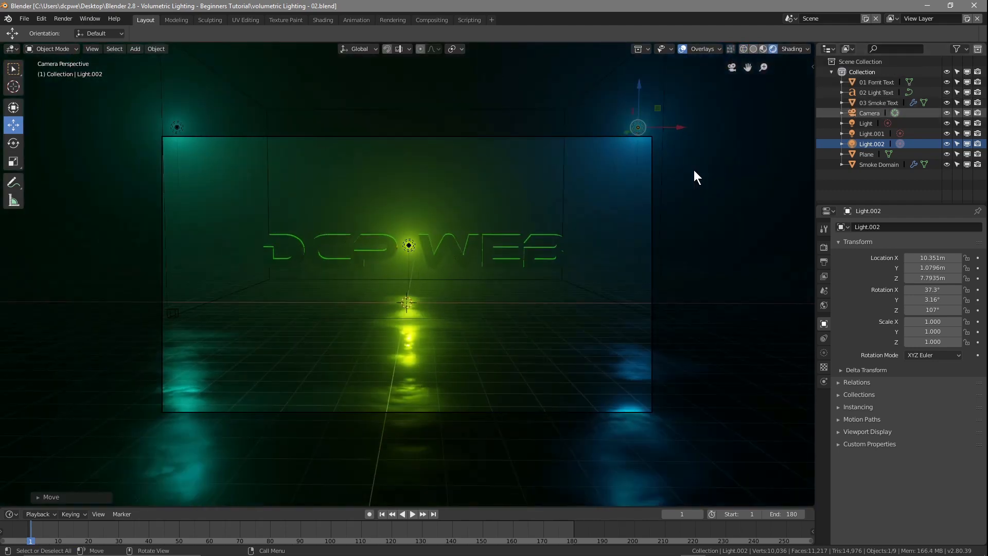
left_click(872, 115)
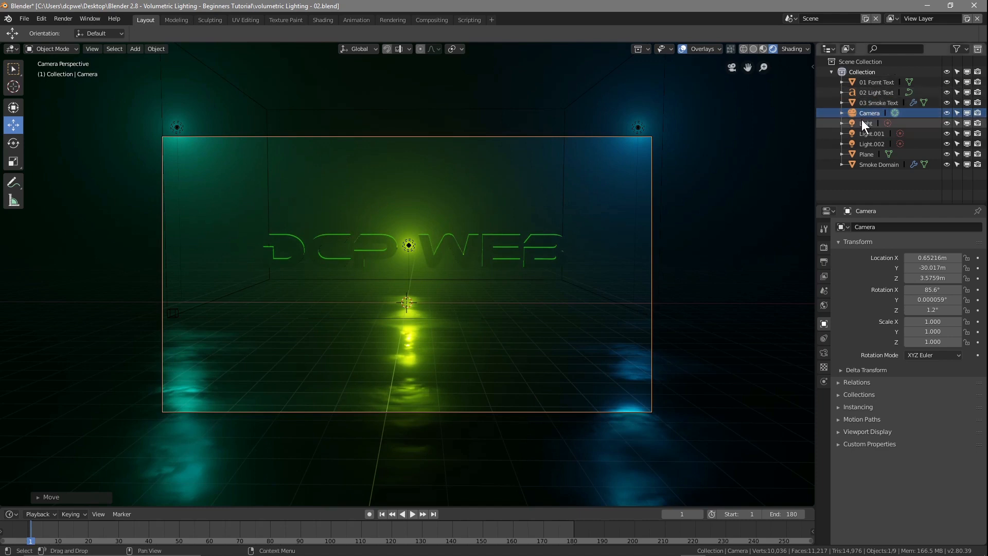
left_click(866, 103)
left_click(870, 83)
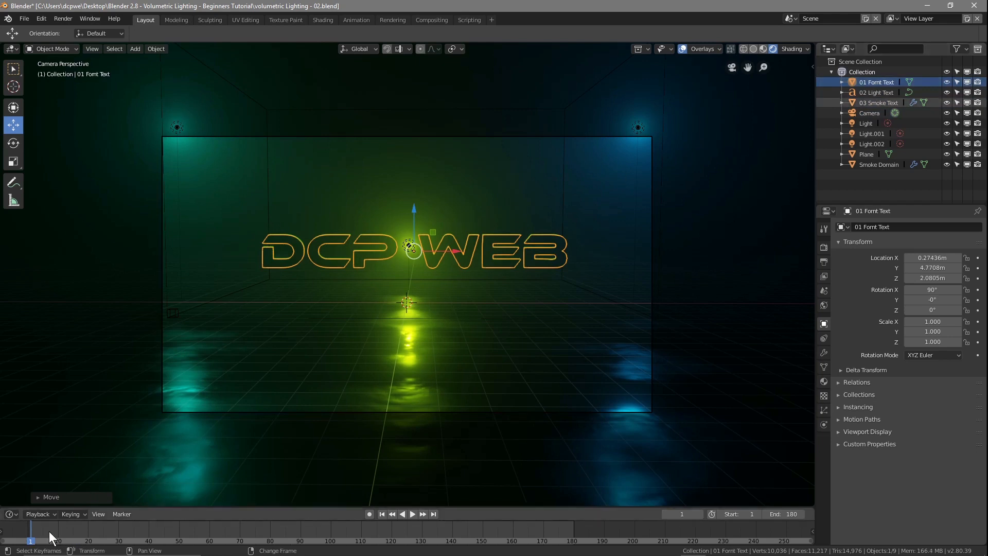
left_click(369, 514)
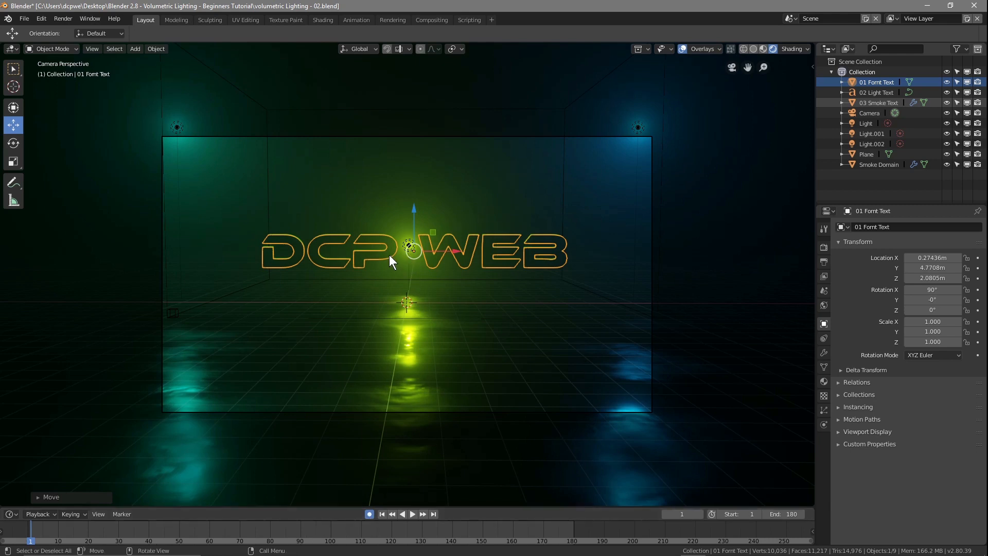
key("i")
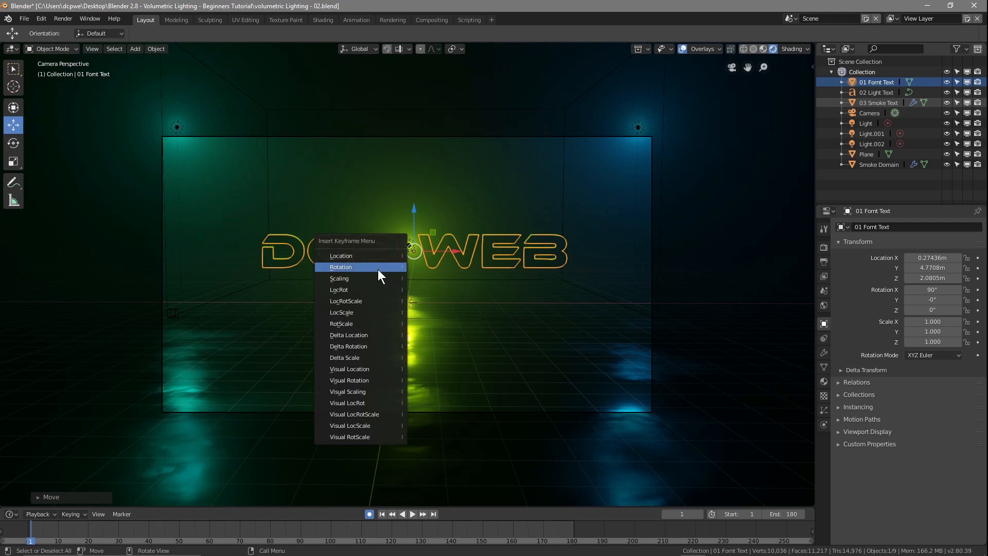
left_click(348, 304)
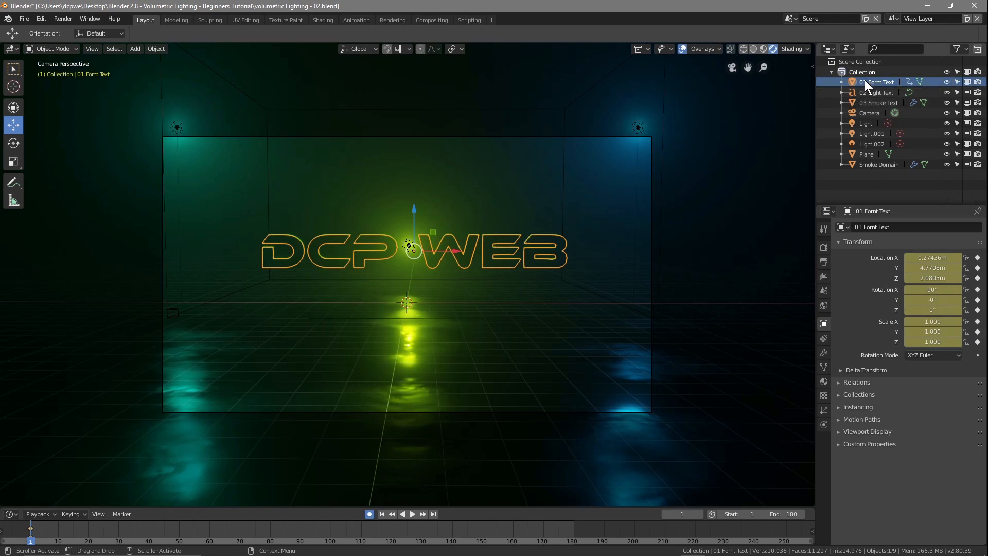
Step: At frame 90, bring 01 Fornt Text forward to Y about -3.55 m and keyframe the new position
key("space")
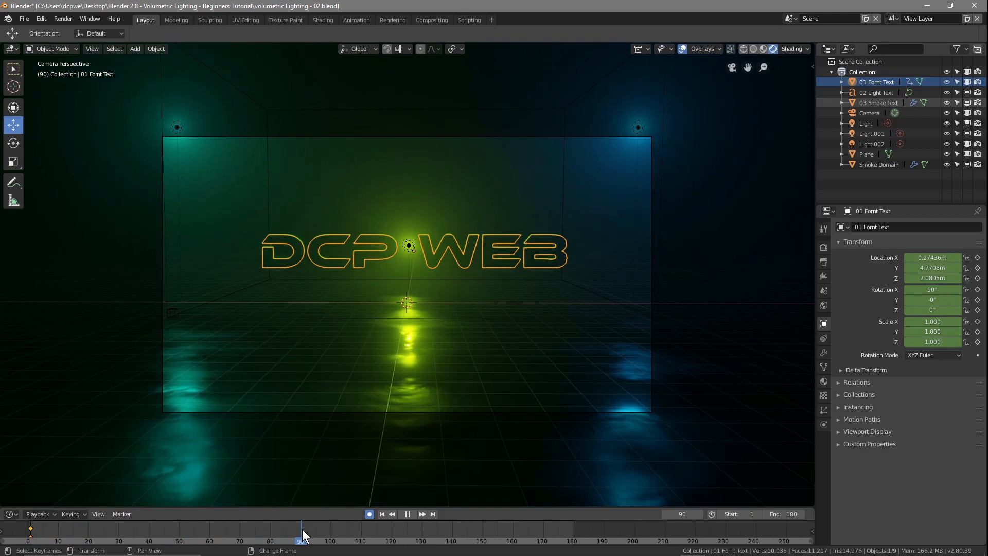
key("space")
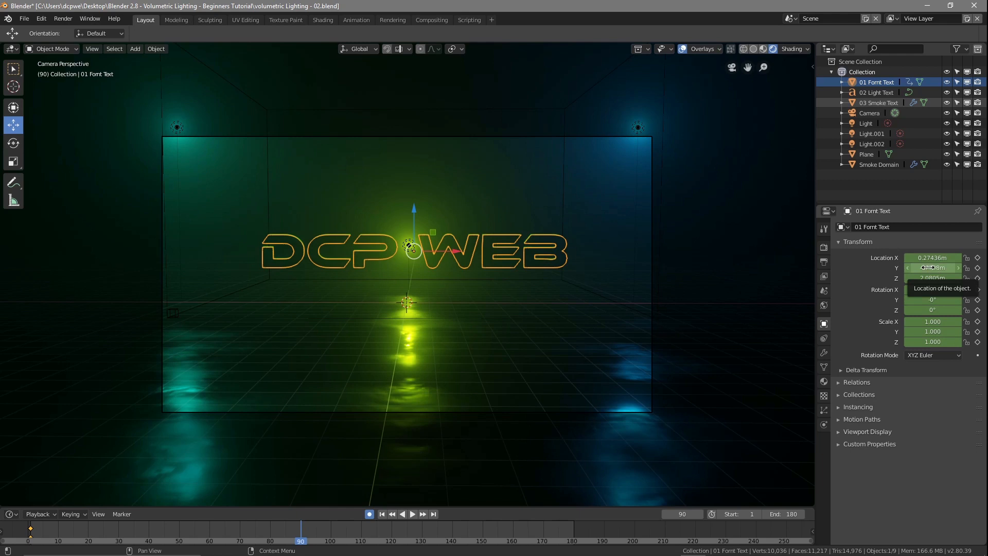
left_click_drag(938, 269, 951, 268)
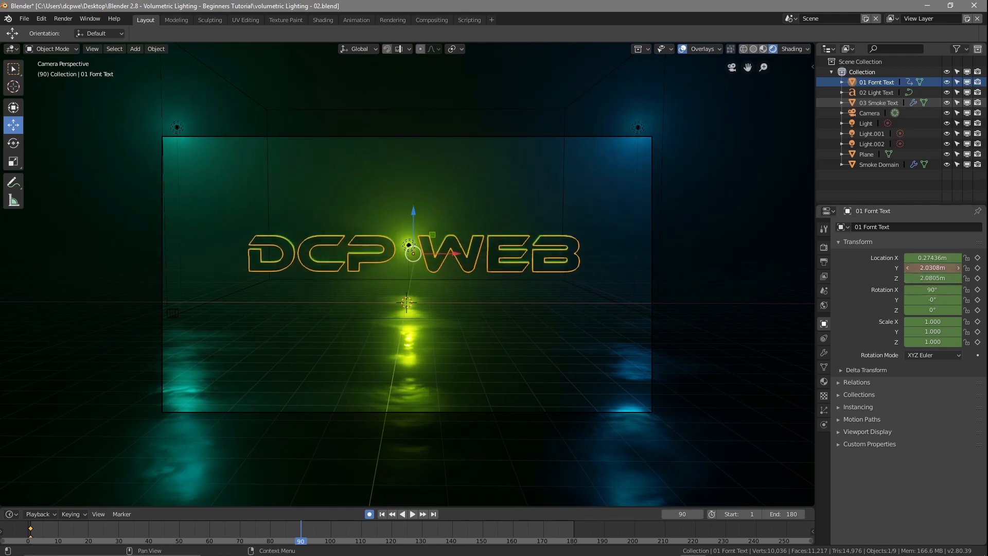
left_click_drag(933, 268, 907, 268)
key("i")
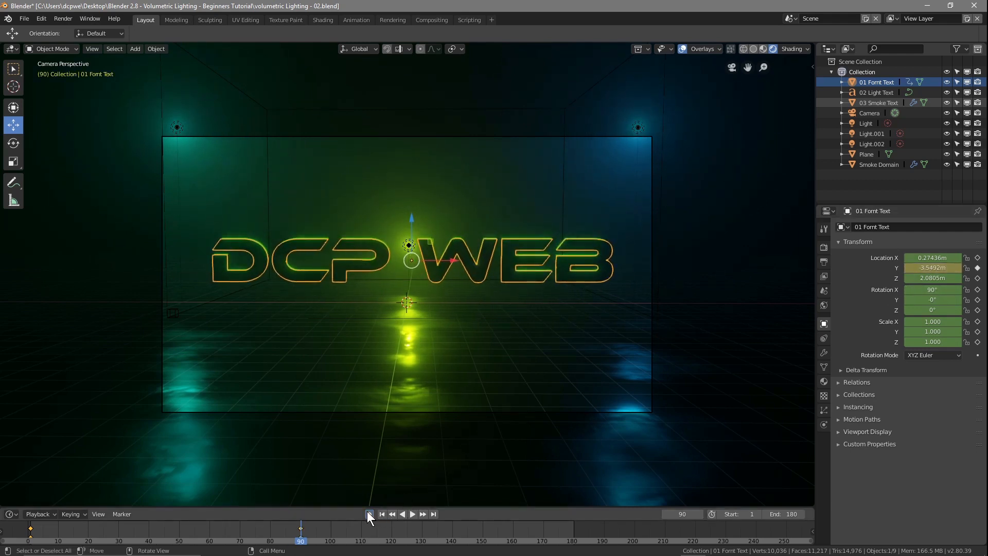
Step: Play the text animation from frame 1 in Rendered shading, and return to the first frame
left_click(384, 514)
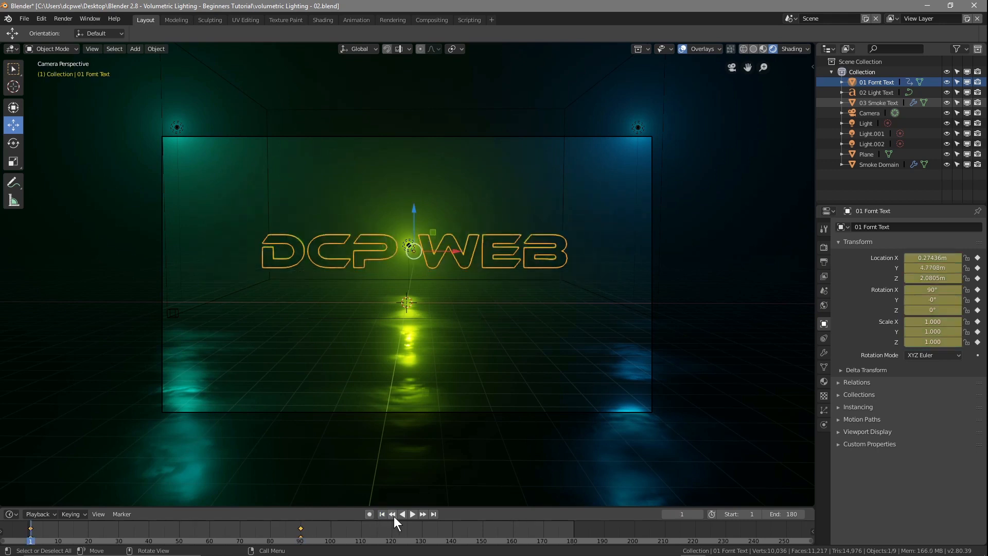
left_click(412, 514)
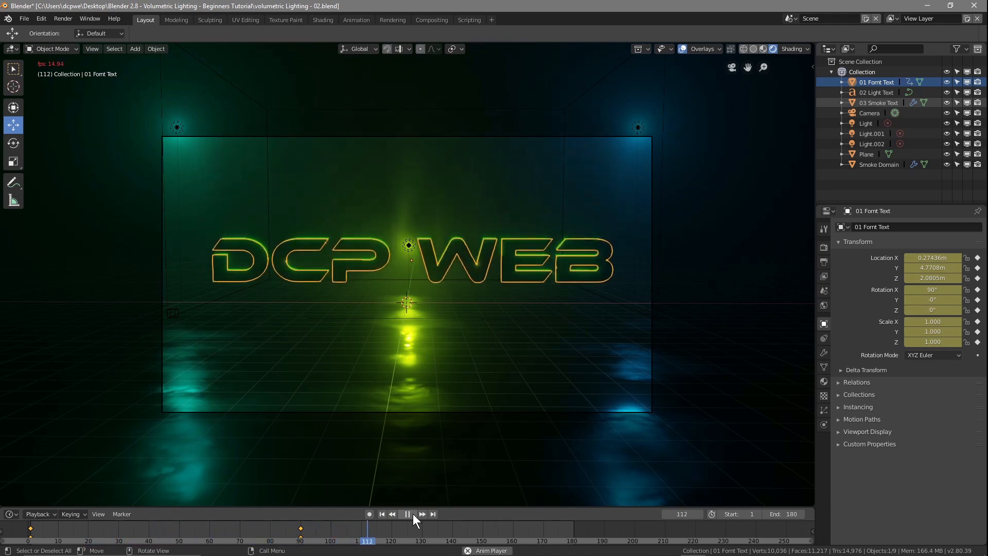
left_click(413, 514)
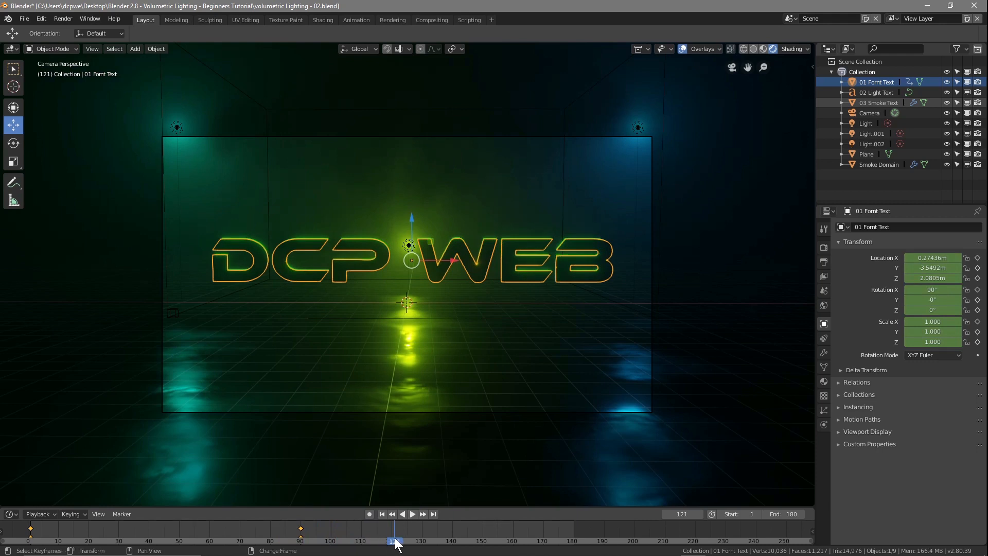
right_click_drag(395, 539, 31, 535)
Step: Switch to wireframe shading and play the text movement and smoke past frame 90
left_click(743, 48)
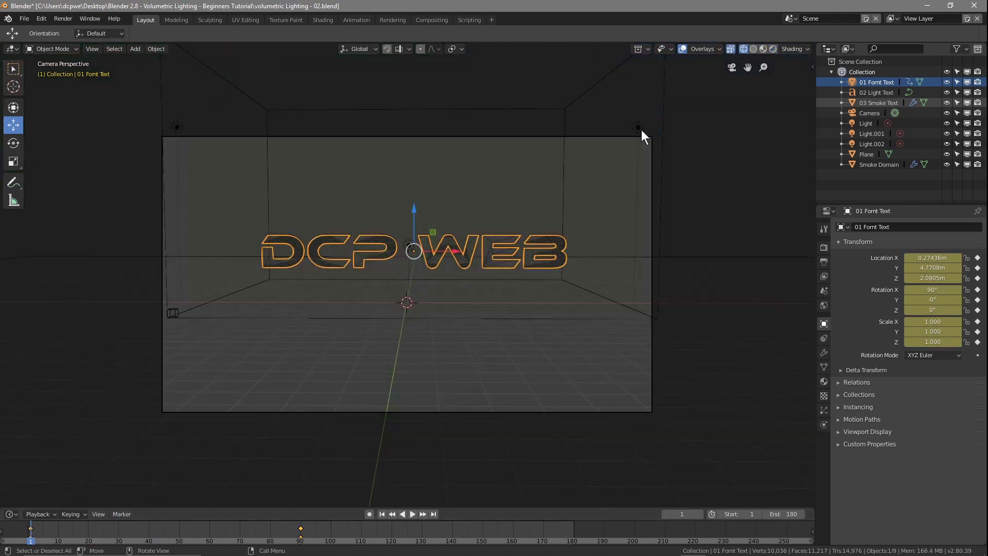
left_click(412, 514)
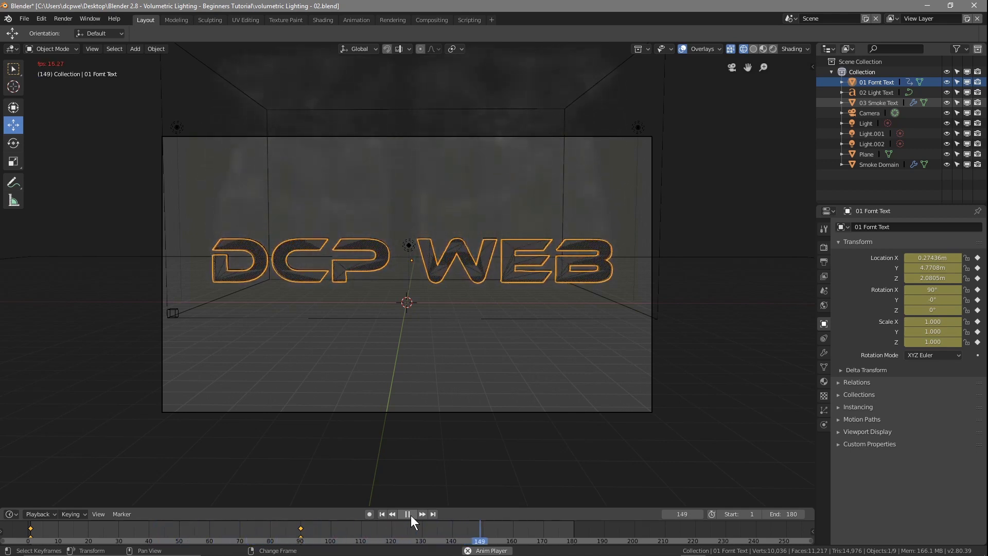
left_click(410, 514)
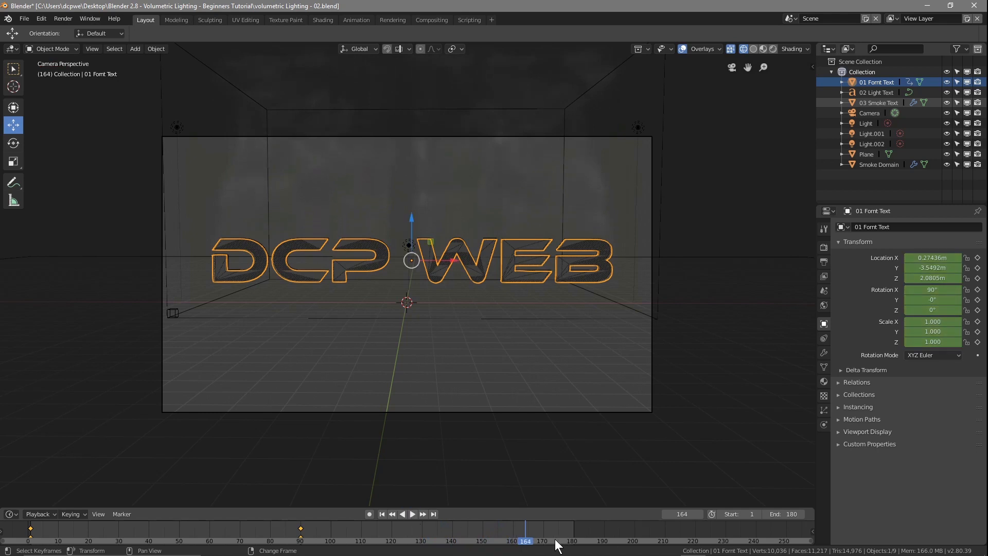
scroll(535, 540, "left", 5, "ctrl")
scroll(509, 540, "right", 4, "ctrl")
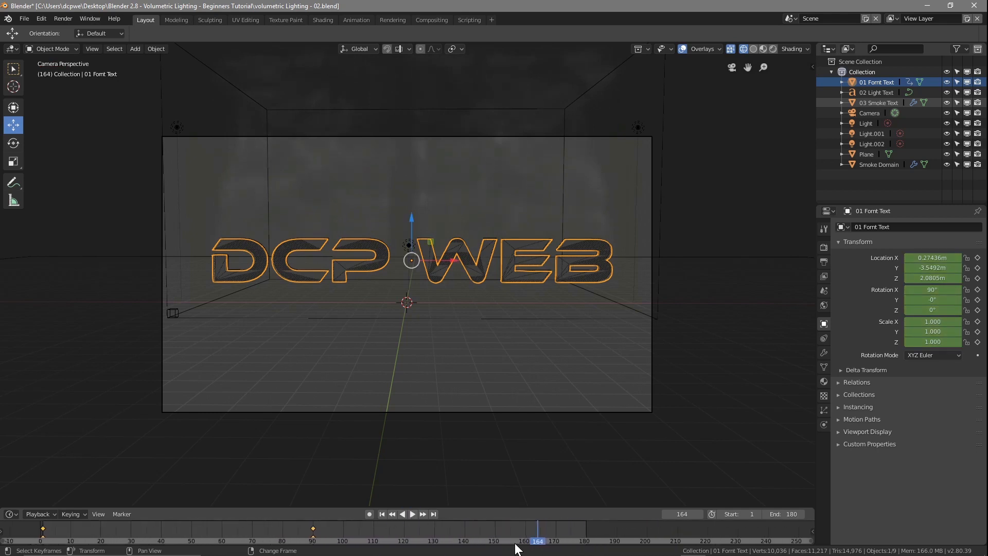
Step: Scrub and replay the animation to examine the smoke around frame 90, where the text stops moving
left_click(400, 540)
key("space")
left_click(310, 541)
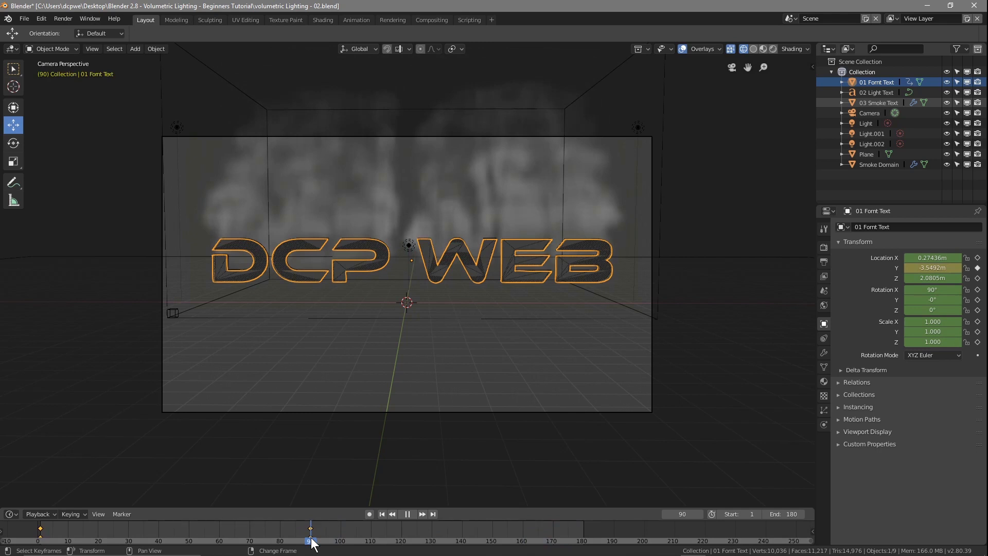
mouse_move(310, 541)
left_mouse_down()
mouse_move(93, 539)
mouse_move(258, 540)
mouse_move(307, 530)
left_mouse_up()
key("shift+Left")
key("space")
left_click(408, 514)
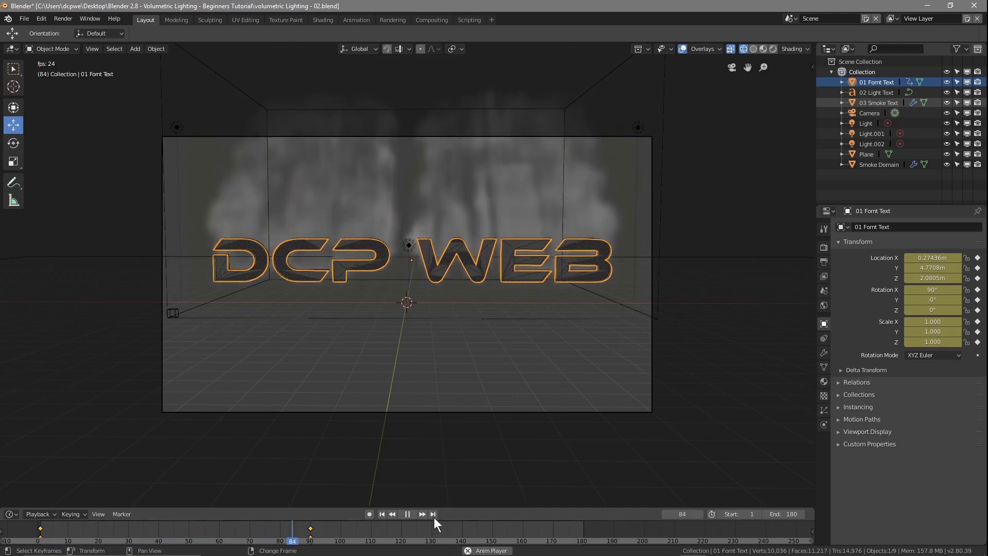
left_click(409, 513)
left_click_drag(347, 548, 310, 534)
key("space")
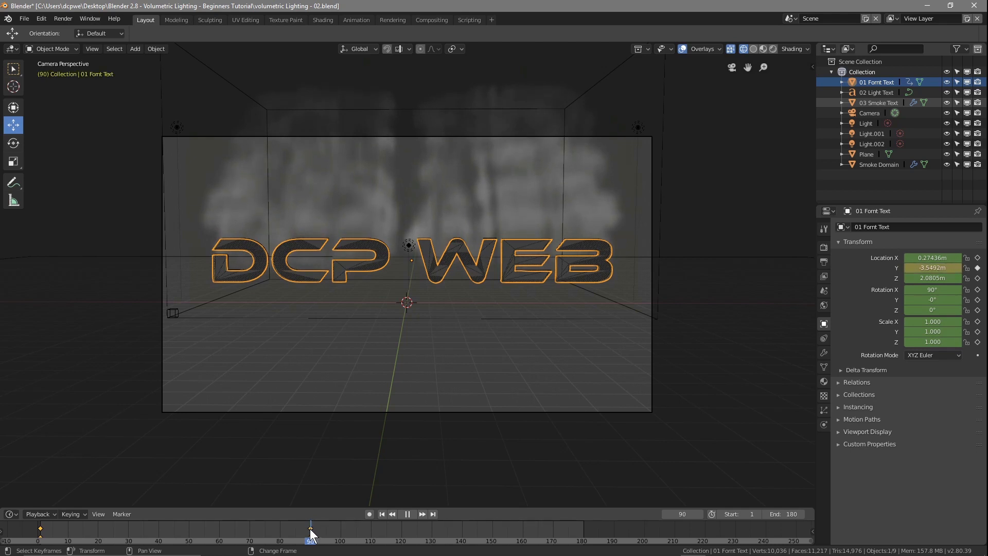
Step: Return to frame 1 with auto keying on and keyframe the smoke flow density of 03 Smoke Text
left_click_drag(310, 535, 41, 539)
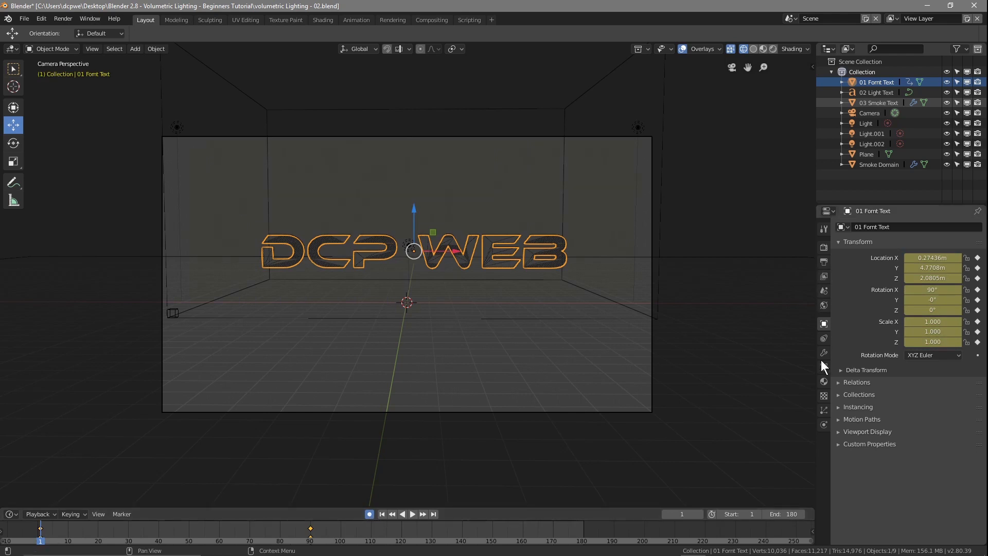
left_click(874, 103)
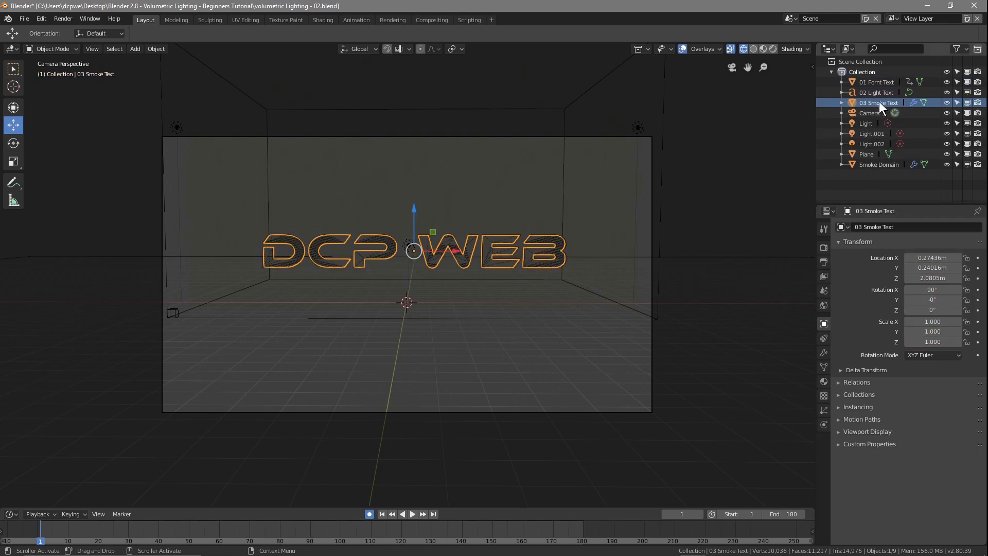
left_click(824, 424)
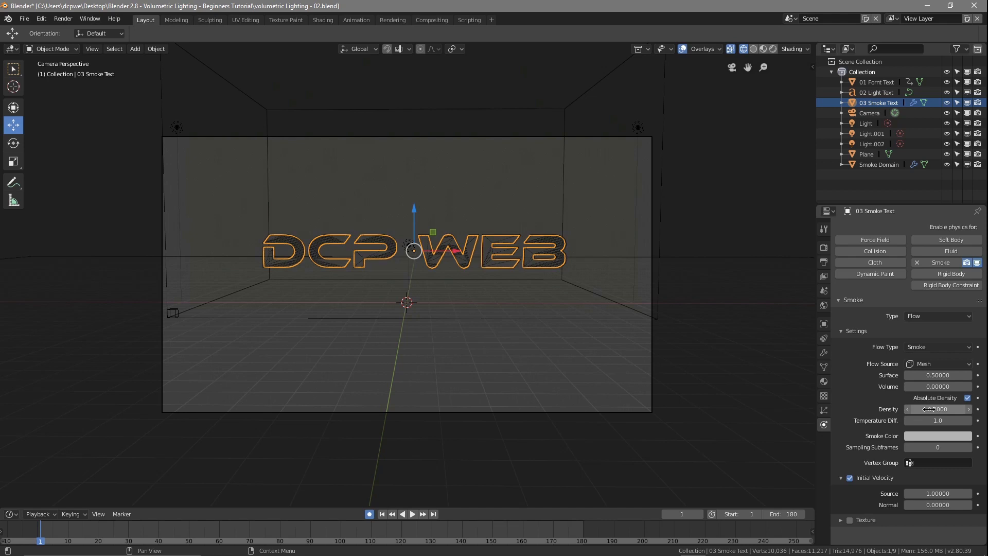
key("i")
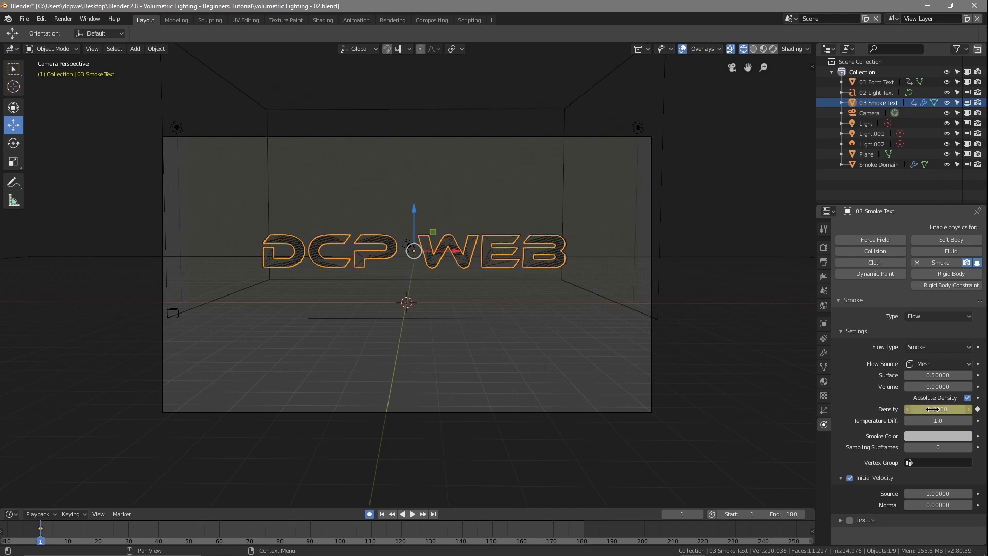
Step: Add a second keyframe with the same smoke density for 03 Smoke Text at frame 90
key("space")
left_click_drag(41, 548, 311, 544)
key("space")
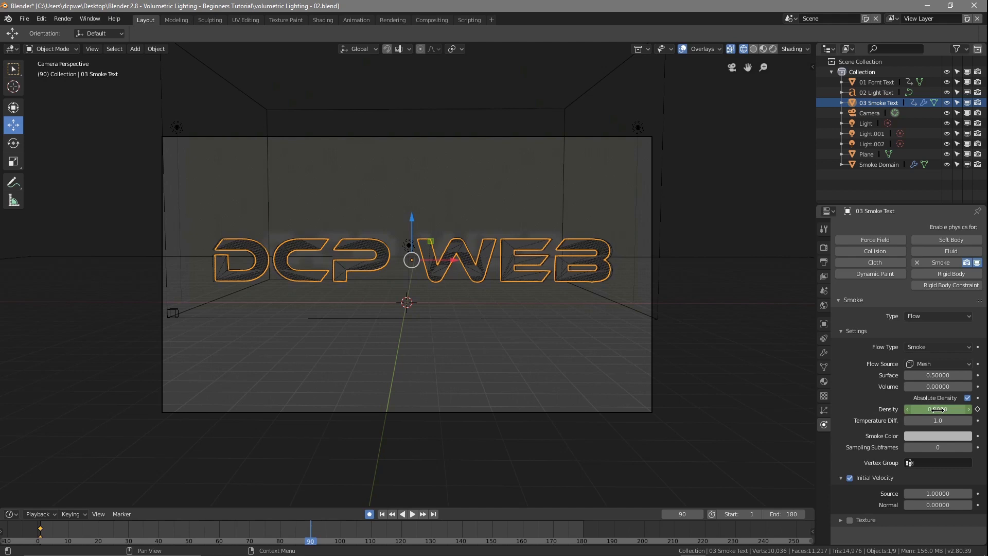
key("i")
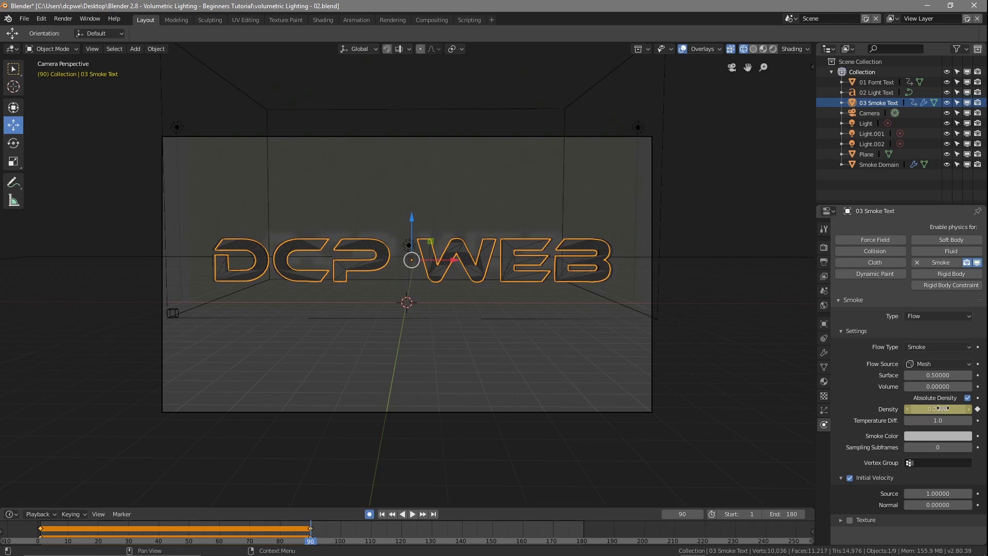
Step: Keyframe the smoke density of 03 Smoke Text at 0 on frame 110
left_click_drag(312, 544, 372, 536)
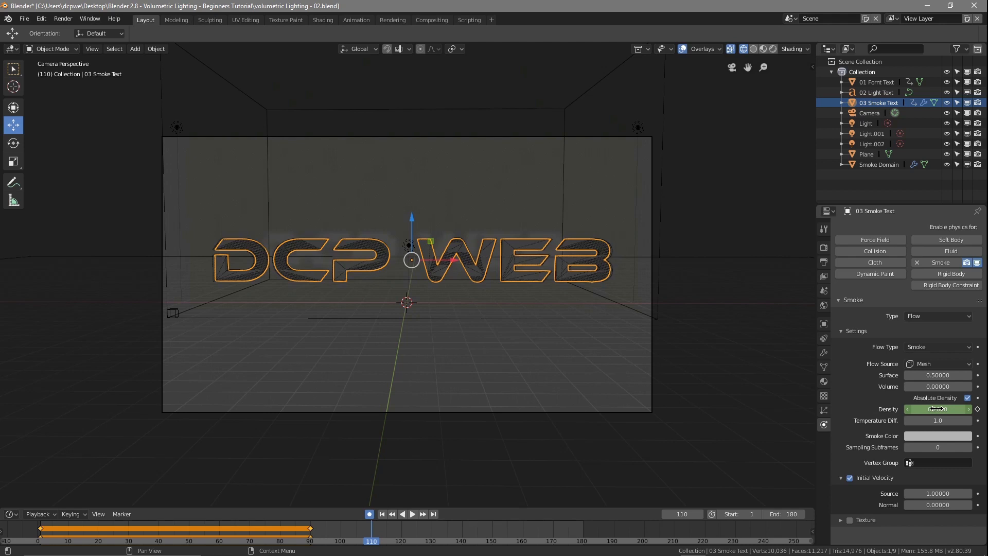
key("i")
left_click_drag(941, 410, 875, 409)
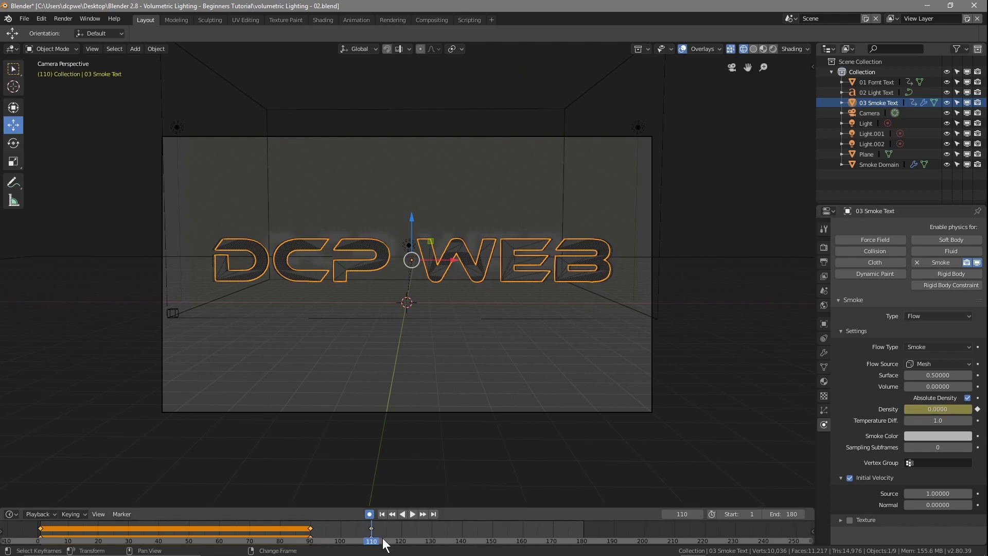
Step: Play the animation from frame 1 to check how the smoke emission dies out
left_click(382, 514)
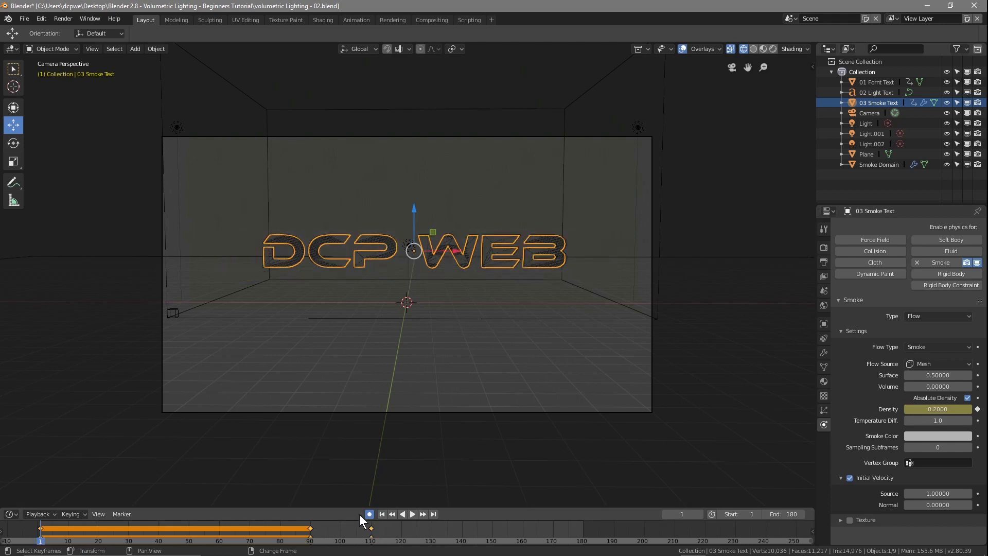
left_click(410, 514)
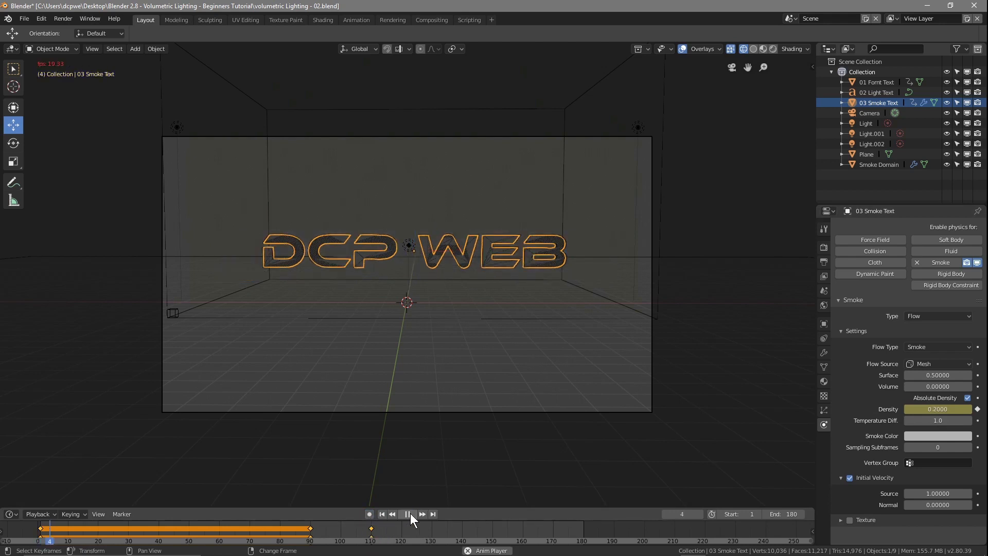
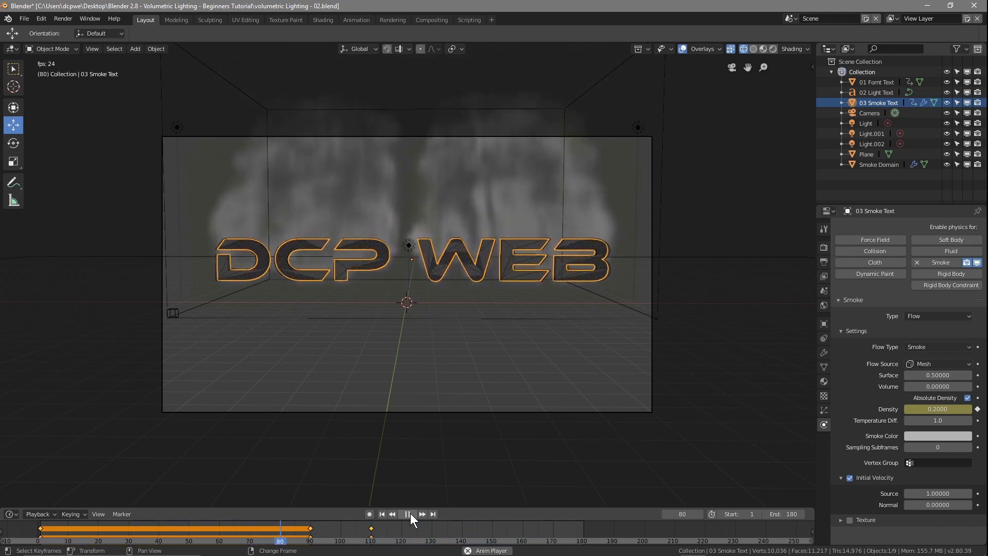
left_click(409, 513)
Step: Move the zero-density keyframe of 03 Smoke Text from frame 110 to about frame 125
left_click(372, 533)
left_click_drag(373, 535, 377, 538)
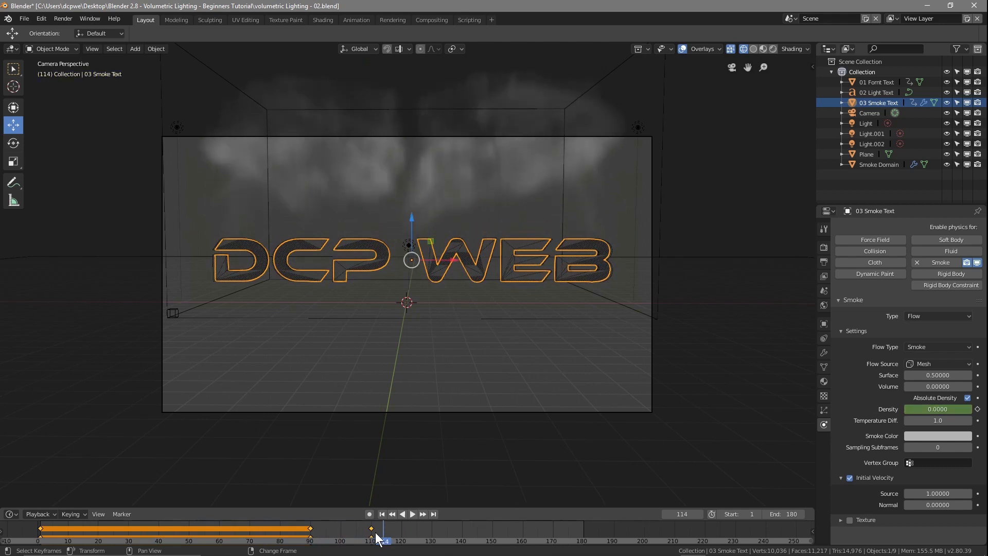
left_click(372, 529)
left_click_drag(372, 532, 416, 531)
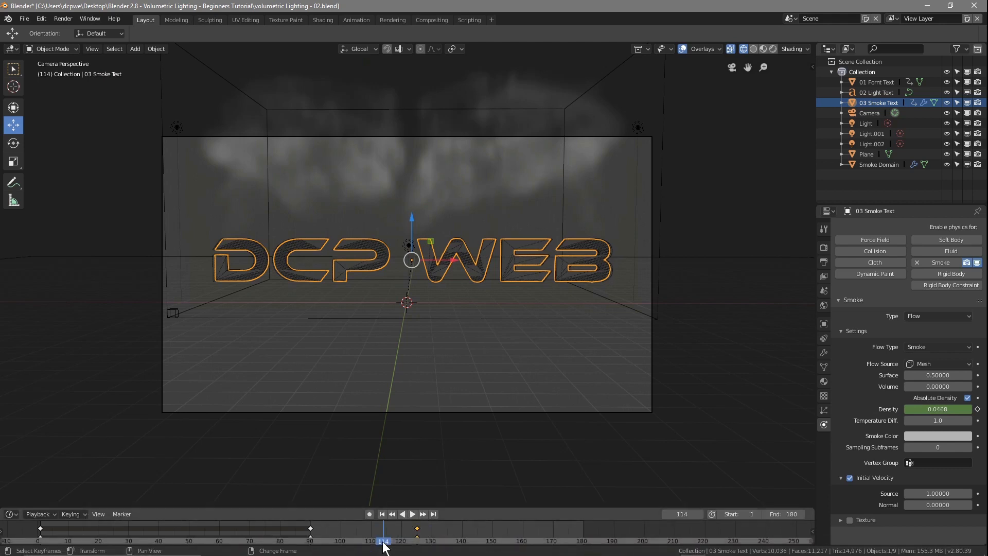
Step: Replay the animation from the start to review the longer smoke fade, and return to frame 1
left_click(383, 513)
left_click(412, 513)
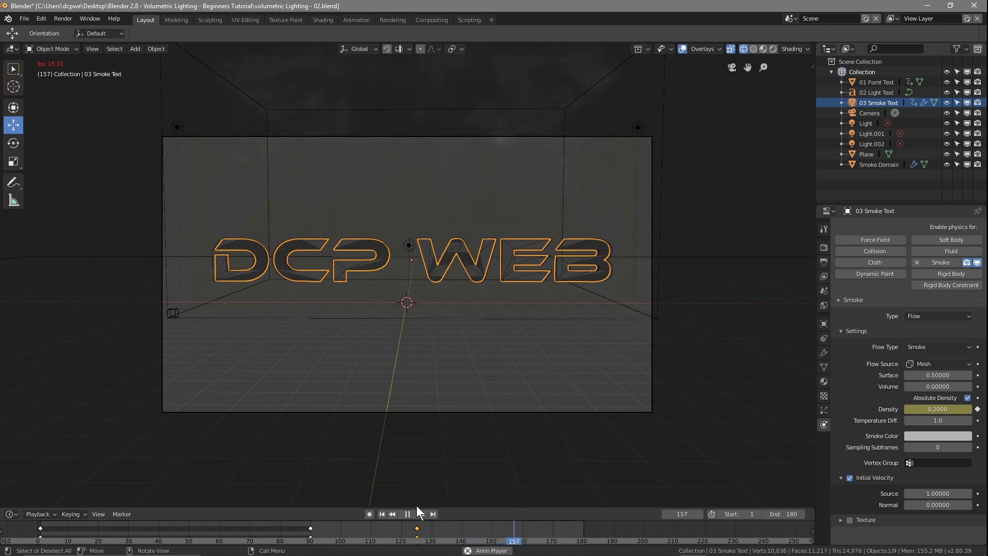
left_click(407, 514)
left_click(383, 513)
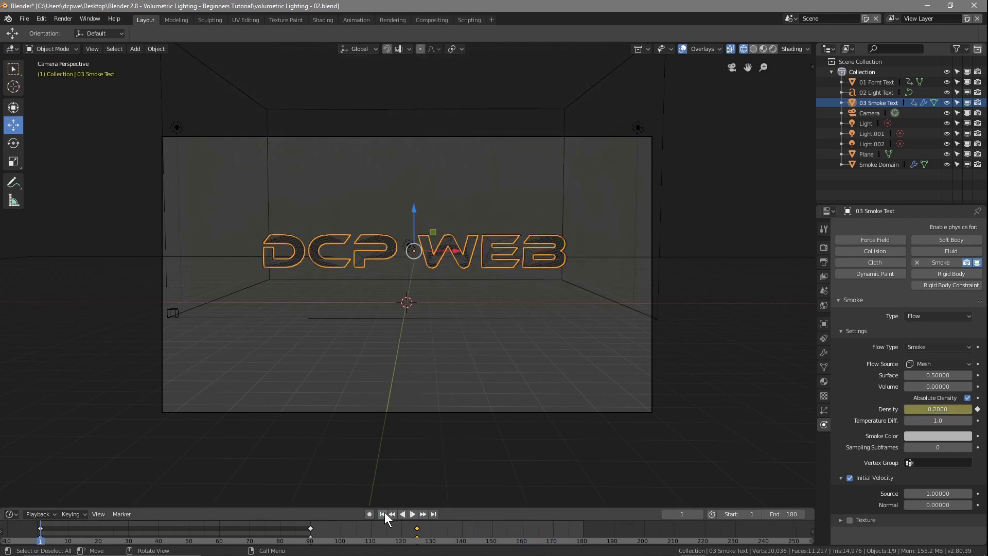
Step: Save the file and switch the viewport to solid shading
left_click(24, 19)
left_click(38, 96)
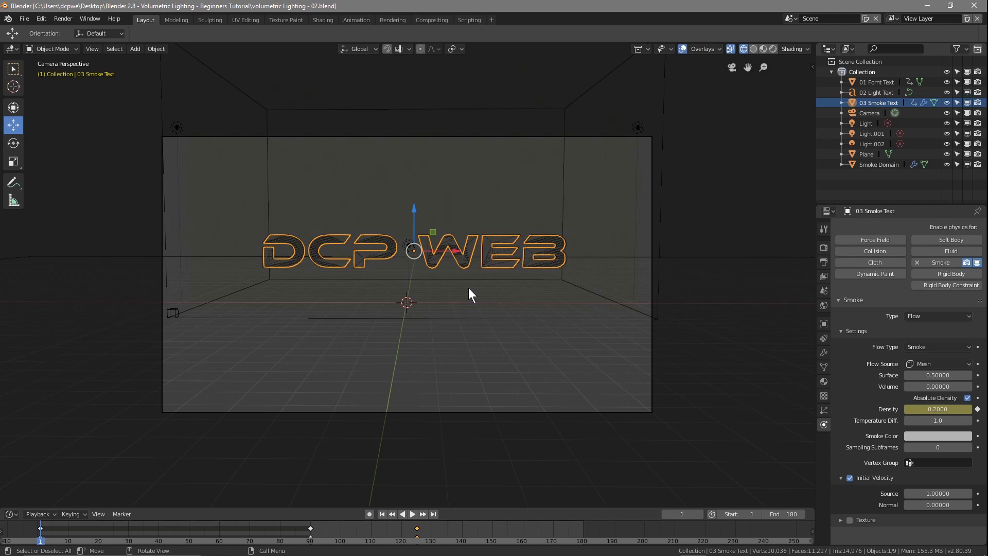
left_click(754, 49)
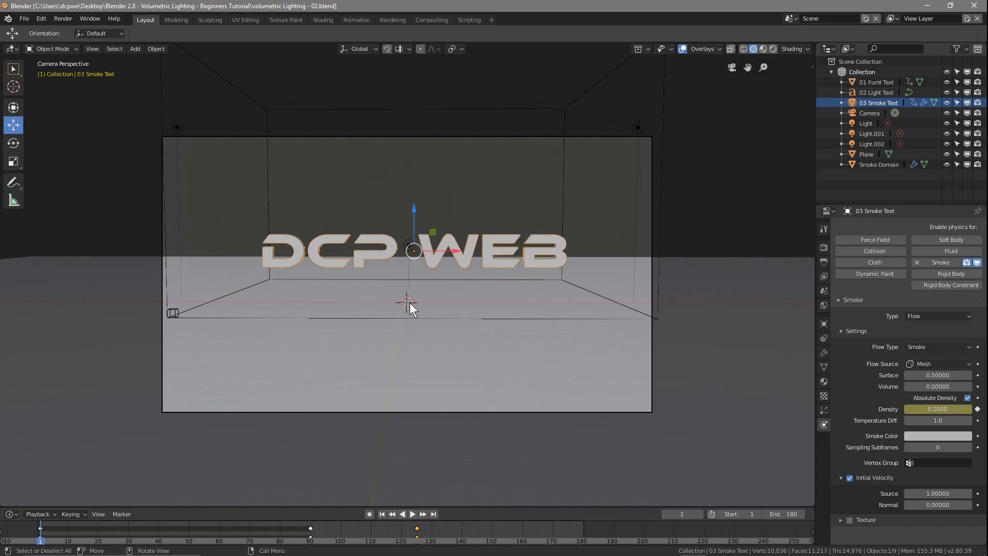
Step: Add an ico sphere and raise it about 2.36 m along Z to the height of the DCP WEB text
key("shift+a")
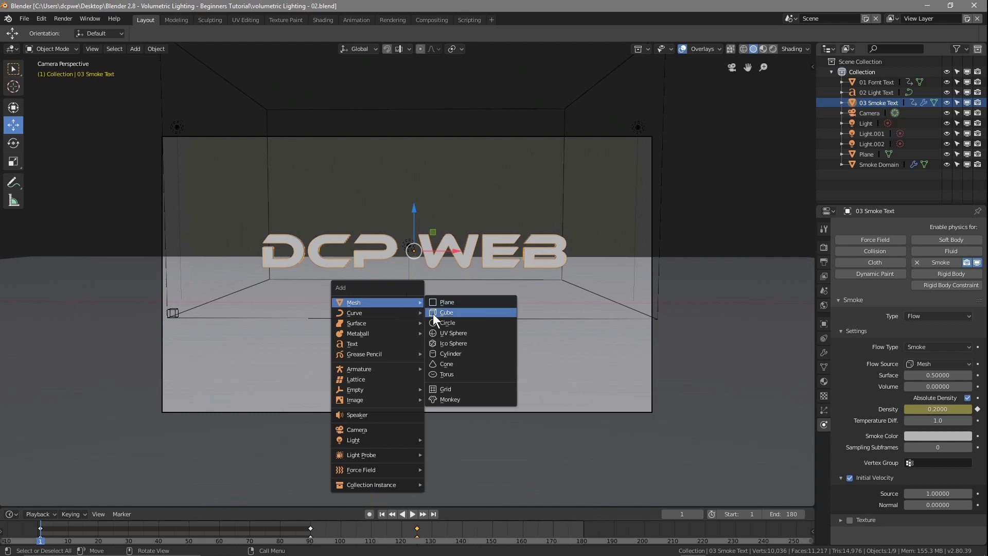
left_click(452, 343)
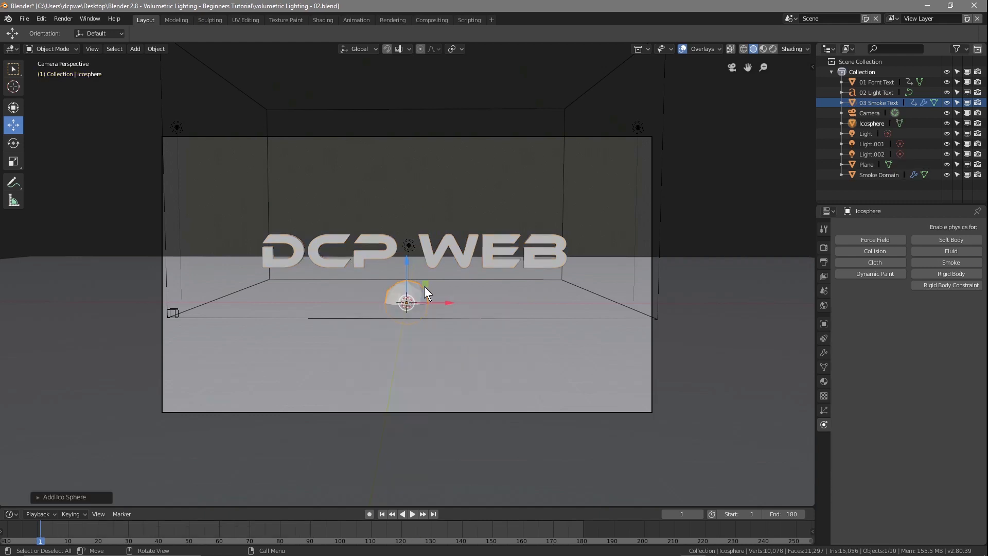
key("g")
left_click_drag(406, 261, 404, 217)
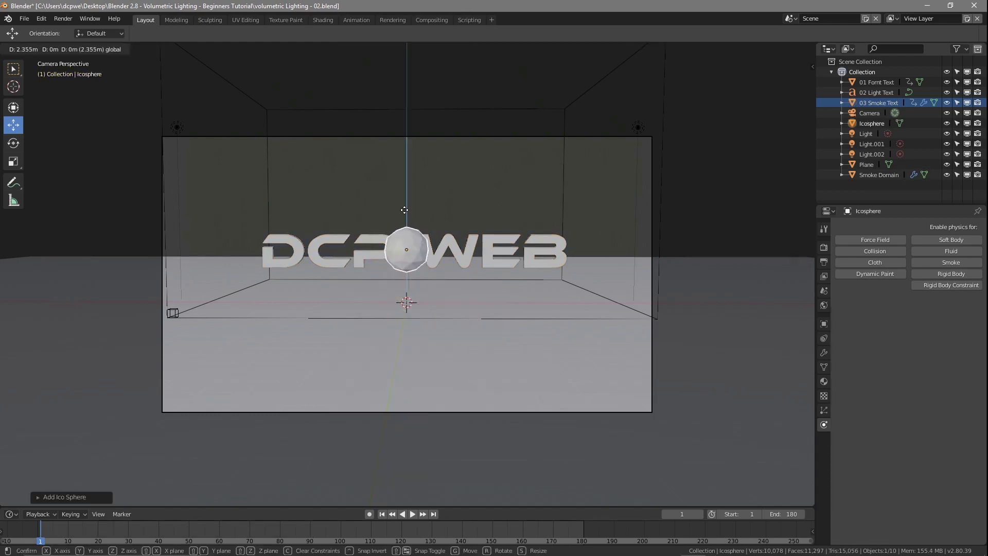
left_click(404, 210)
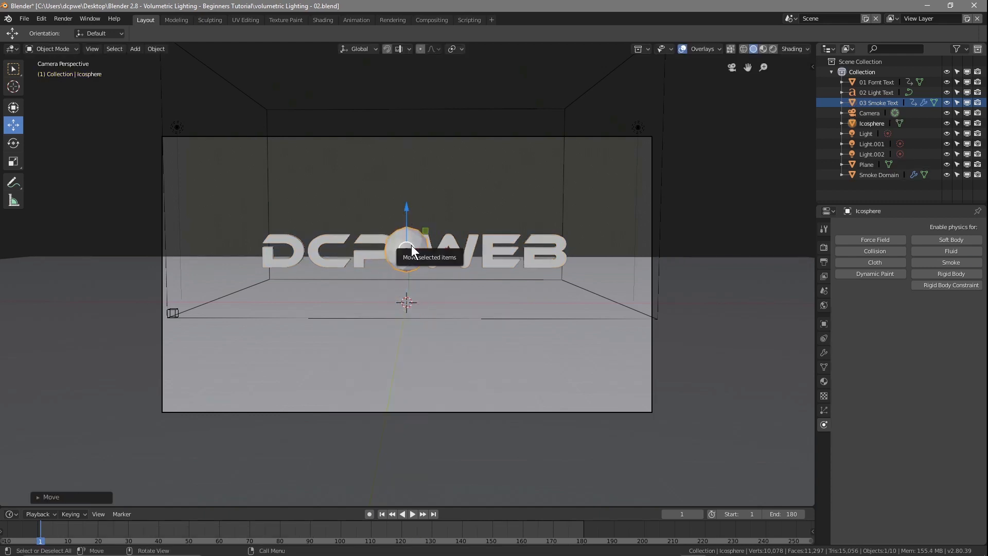
Step: Scale the ico sphere to about 0.5 and move it about 5.58 m along Y, just behind the text
key("s")
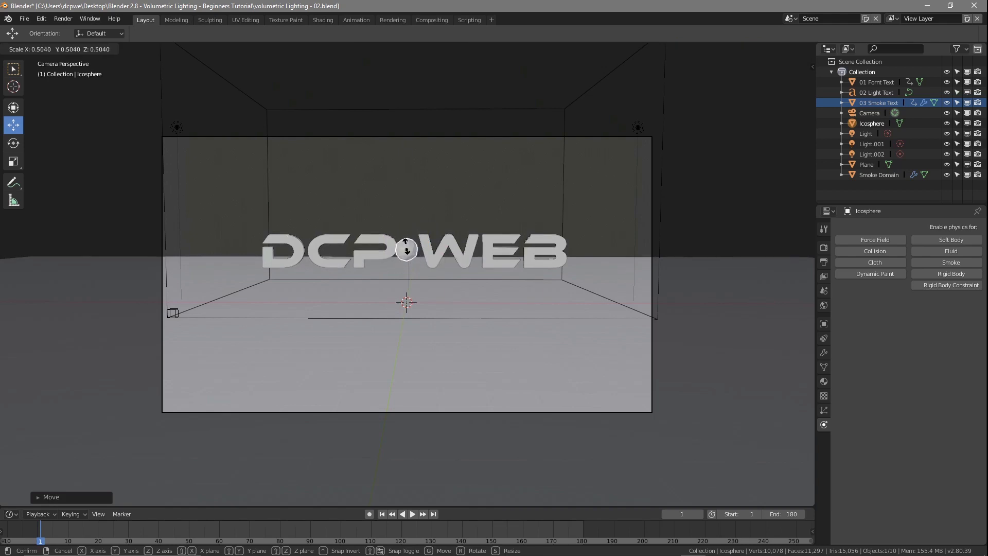
left_click(407, 250)
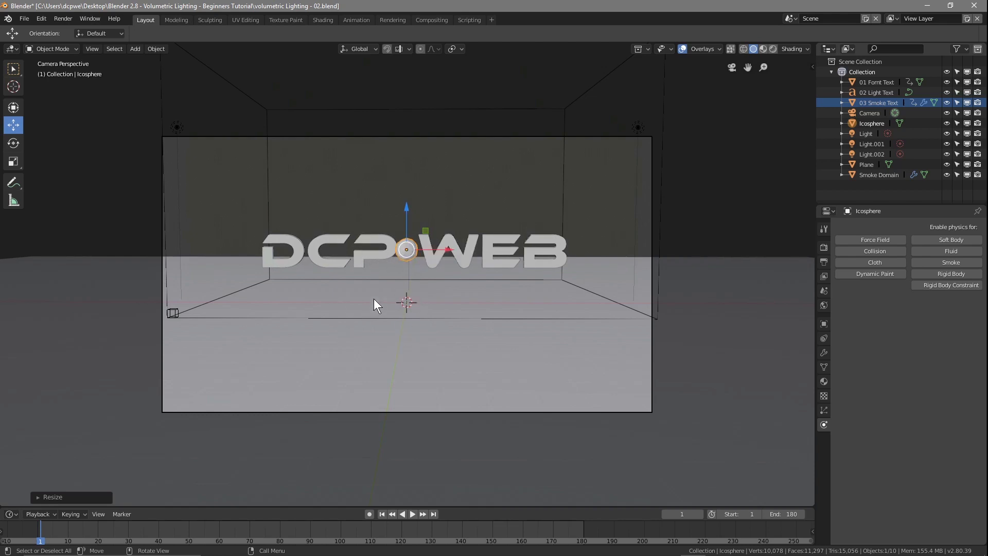
middle_click_drag(324, 302, 356, 291)
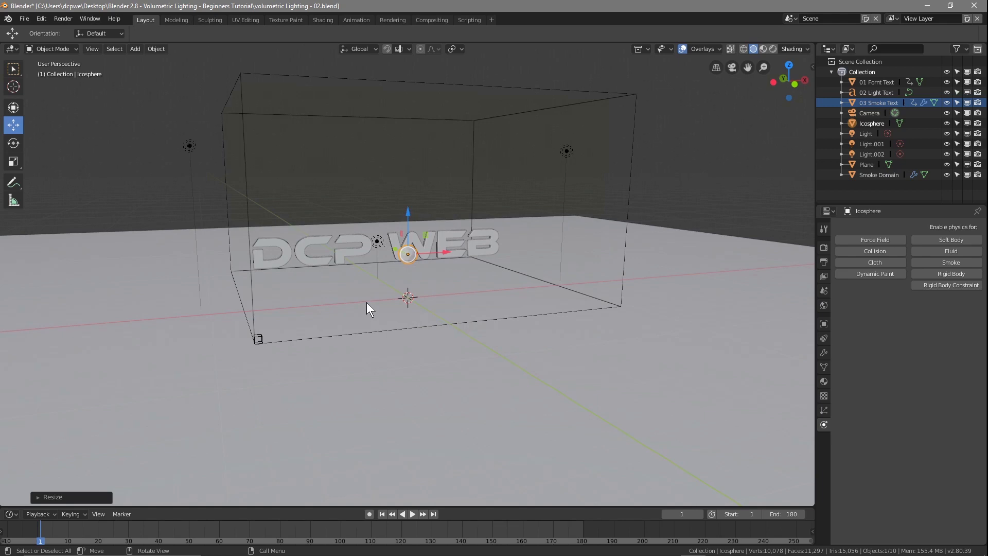
key("KP_7")
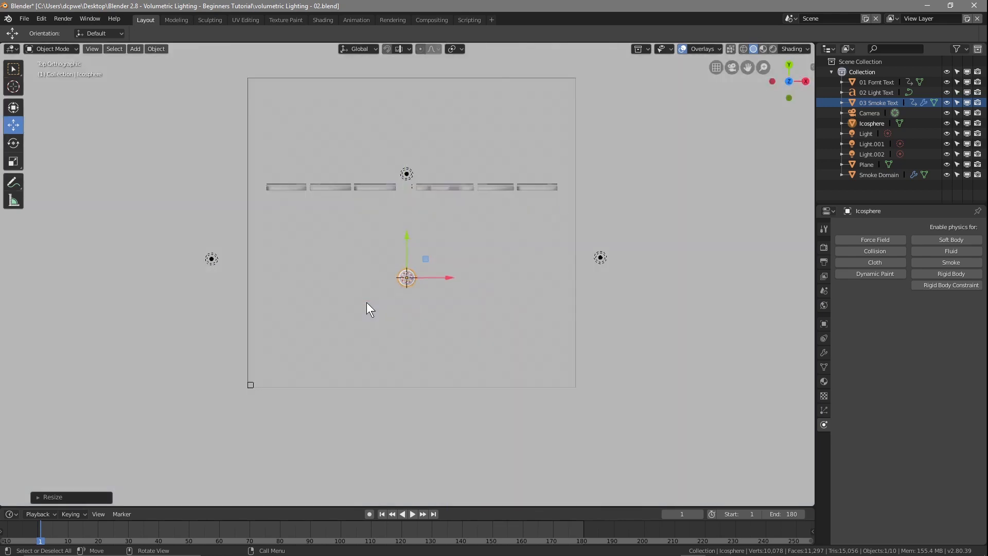
left_click_drag(406, 238, 406, 228)
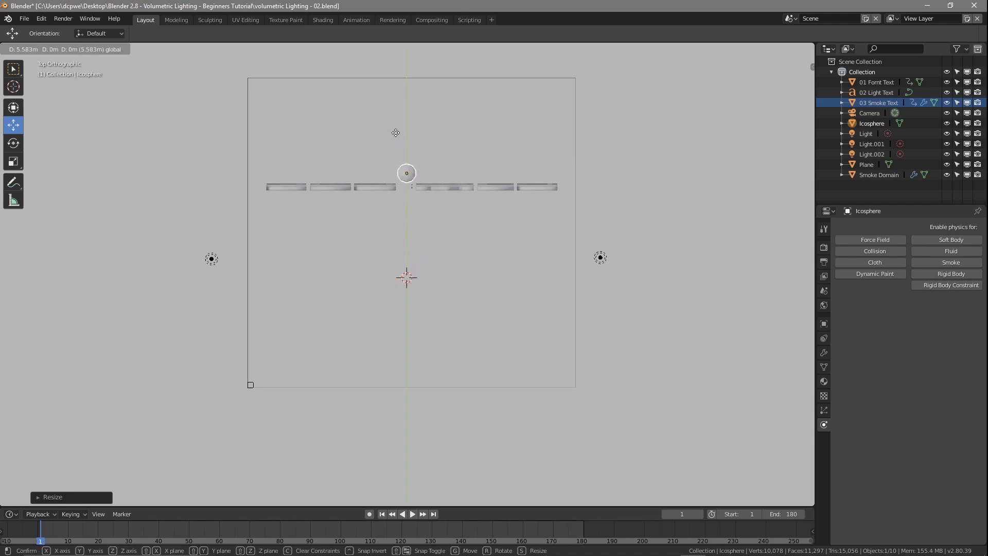
left_click_drag(395, 133, 396, 134)
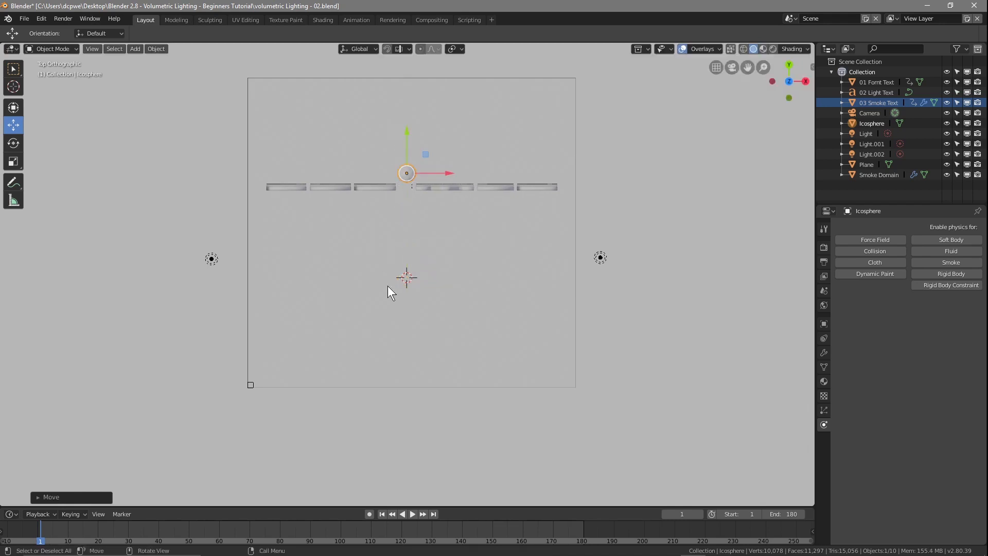
Step: Check the sphere's position behind the text from the side and save the file
key("KP_3")
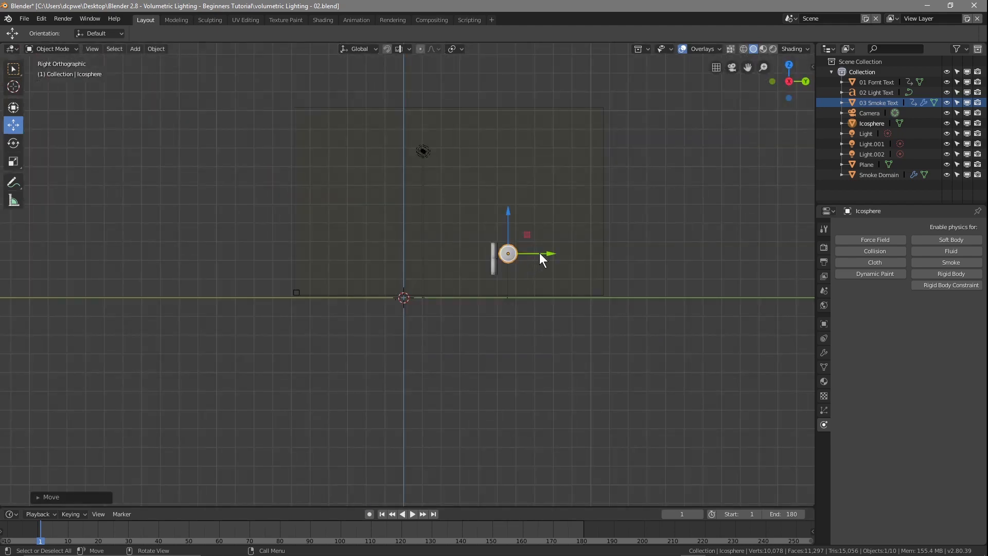
left_click_drag(538, 253, 547, 252)
right_click(562, 248)
middle_click_drag(538, 331, 628, 352)
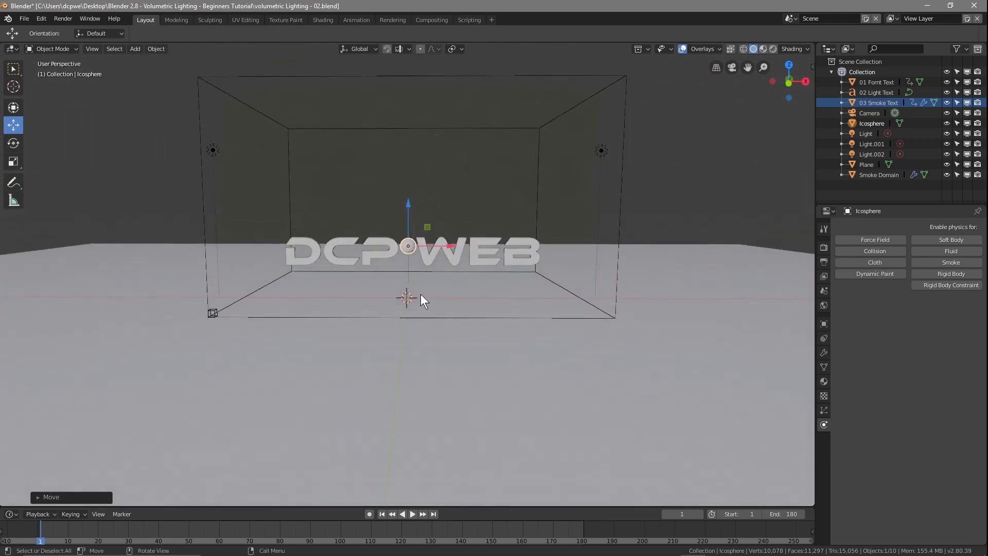
left_click(27, 17)
left_click(42, 94)
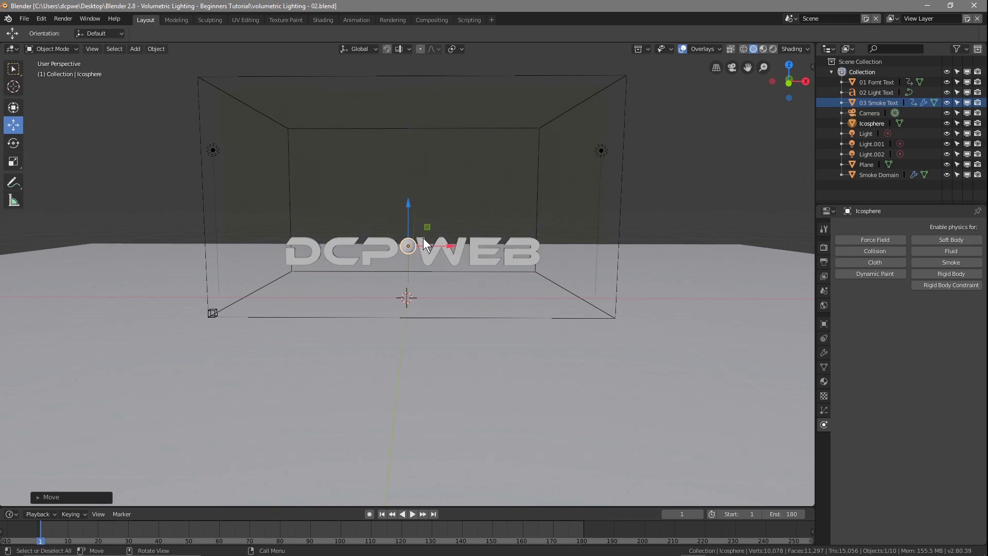
Step: Add a particle system to the ico sphere and play the animation to preview its emission
left_click(823, 410)
left_click(918, 272)
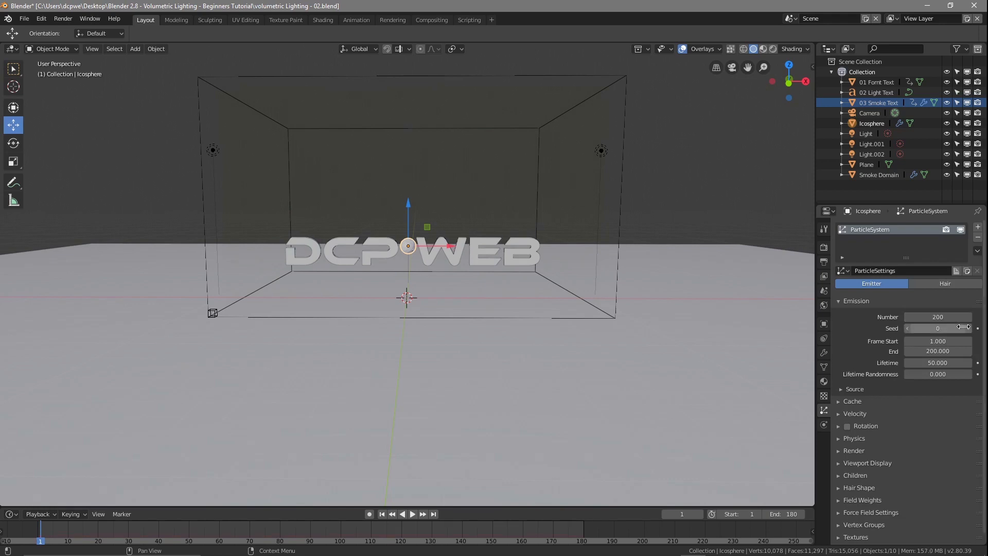
key("Return")
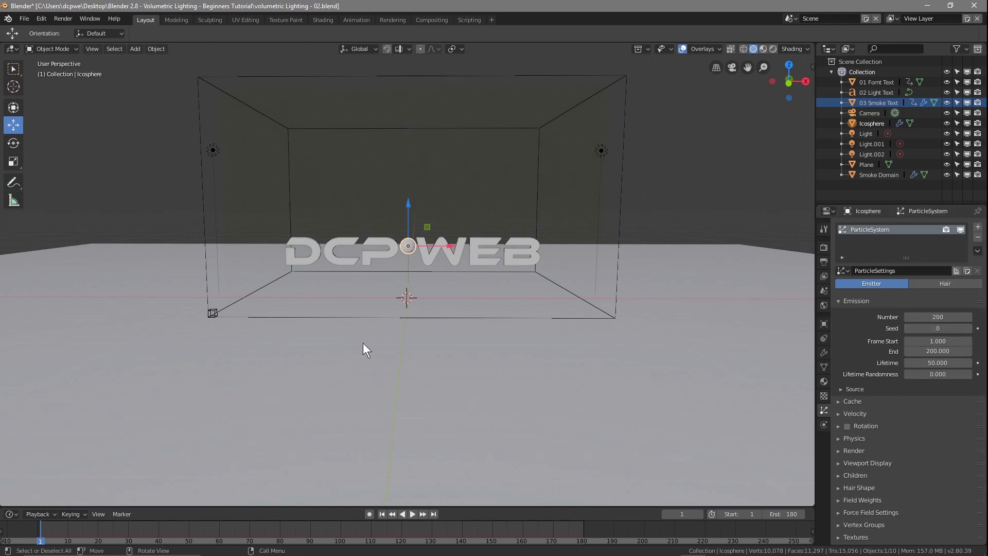
middle_click_drag(324, 343, 433, 343)
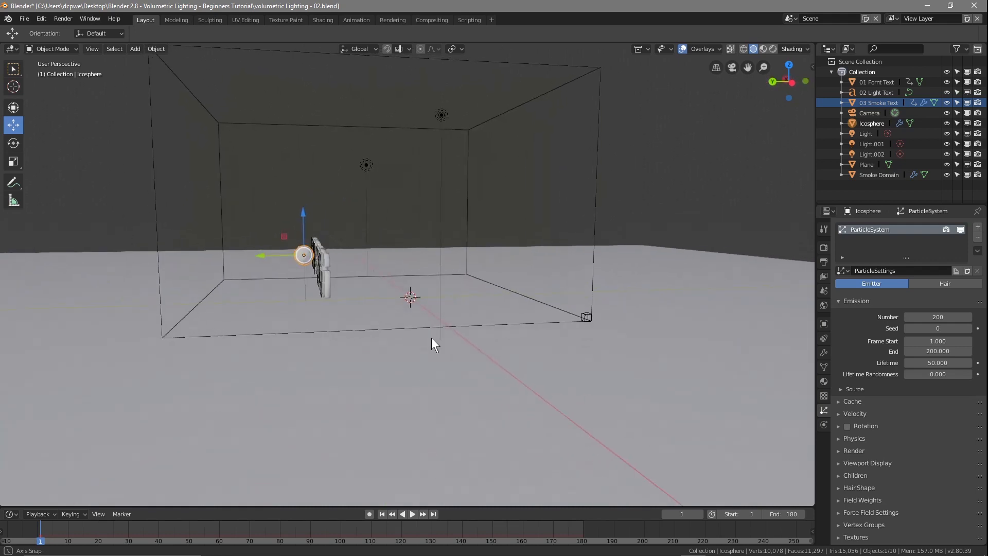
left_click(413, 514)
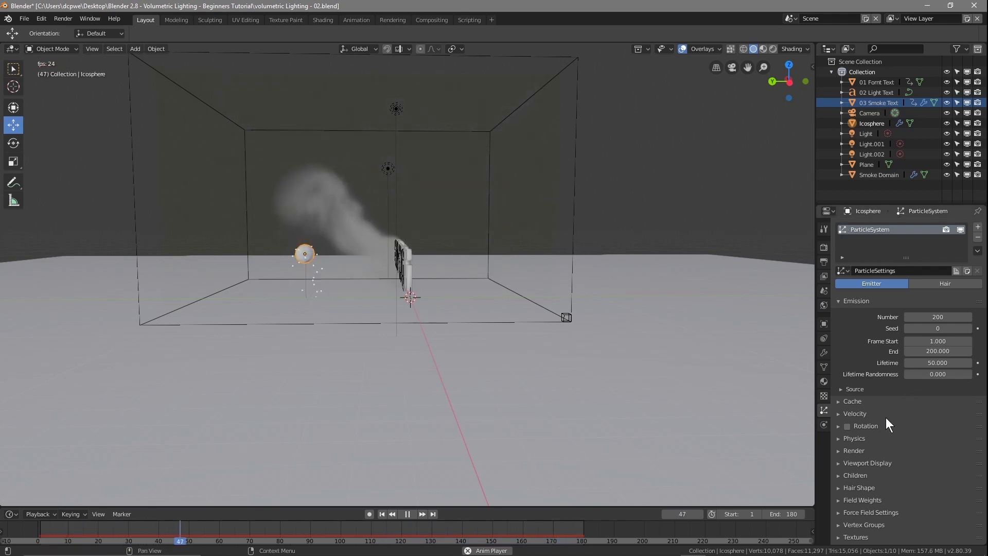
Step: Set the mass of the ico sphere's particles to 0.1 in the physics settings
left_click(840, 438)
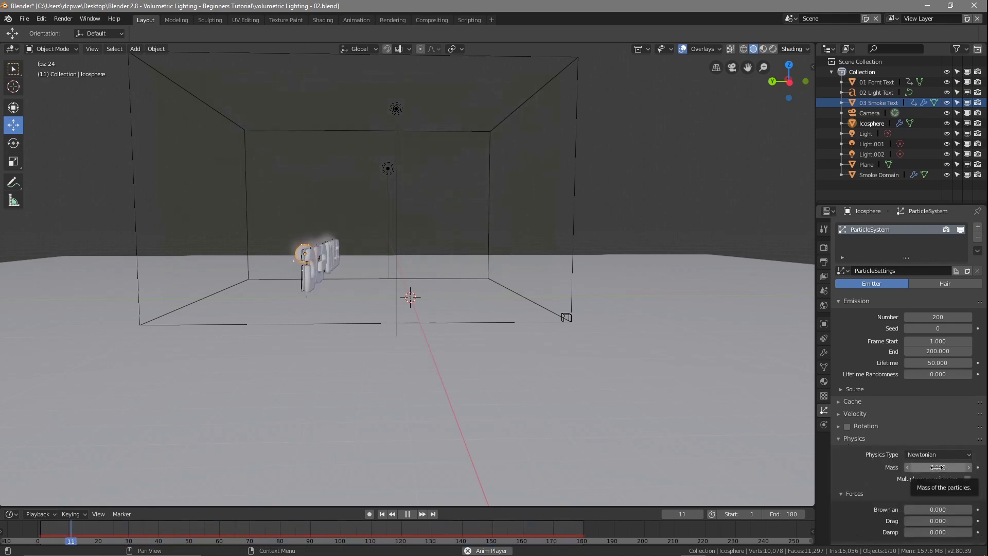
left_click_drag(937, 467, 896, 467)
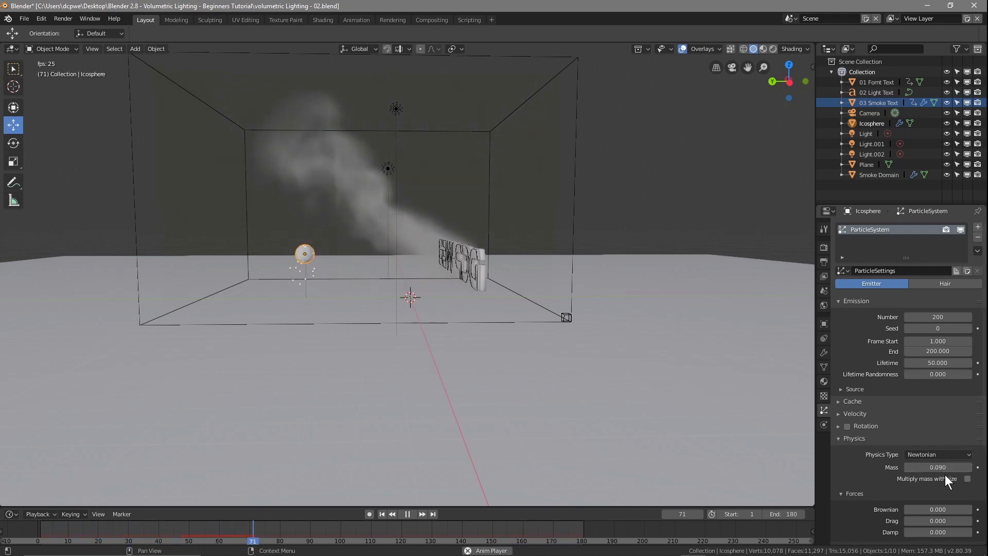
left_click(970, 468)
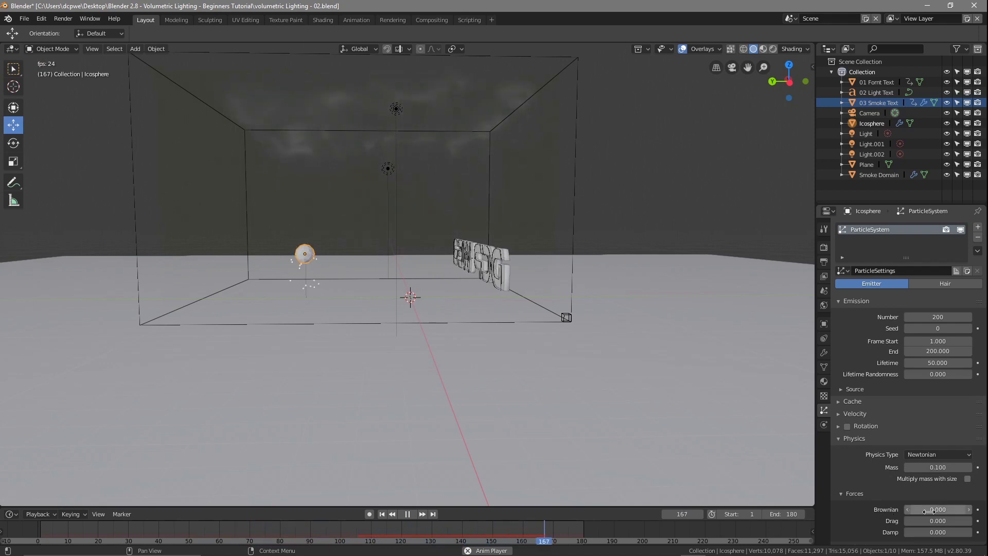
Step: Raise the particles' Brownian force to about 19.12 and review their spread from the front and through the camera
left_click_drag(936, 509, 975, 509)
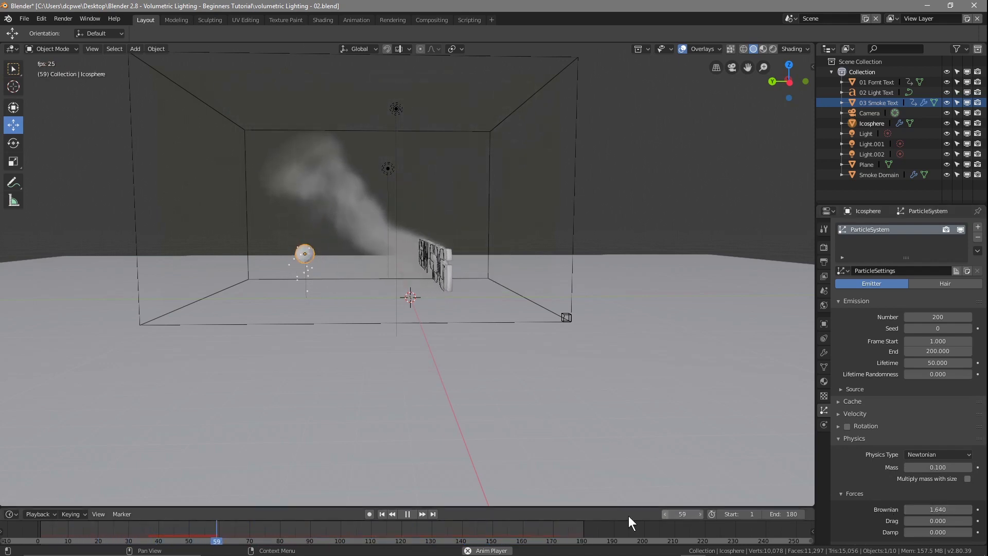
left_click(381, 513)
left_click_drag(927, 511, 987, 509)
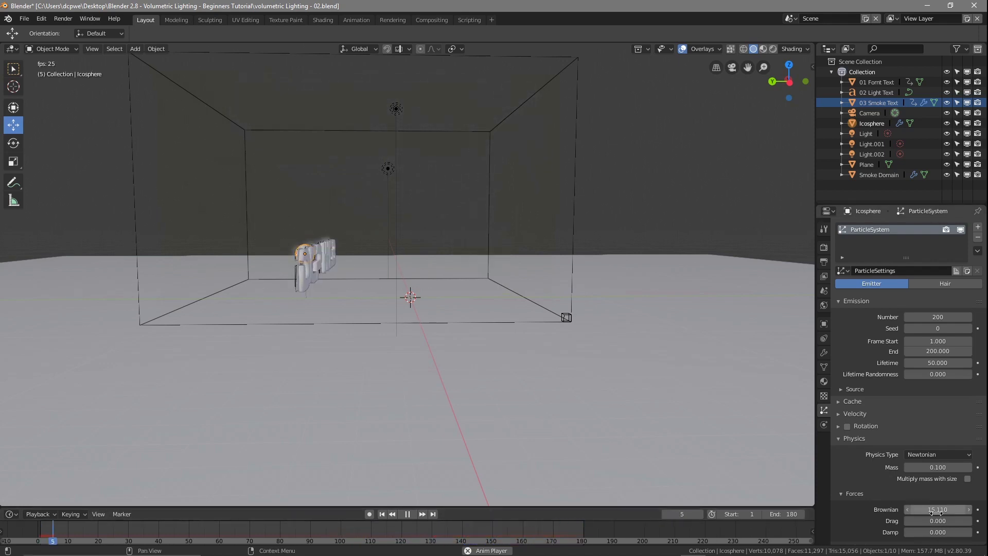
left_click_drag(937, 510, 952, 510)
middle_click_drag(668, 422, 509, 377)
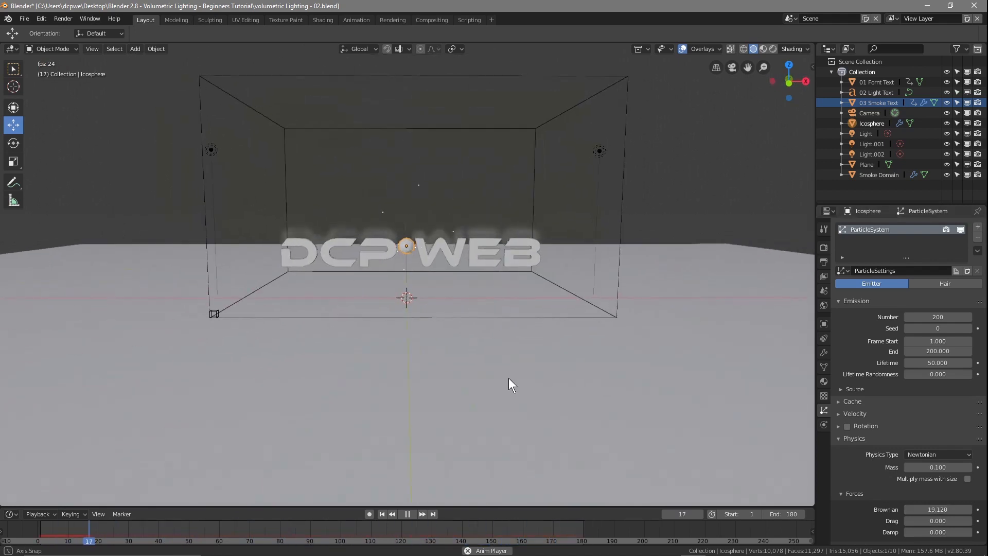
scroll(416, 295, "up", 3)
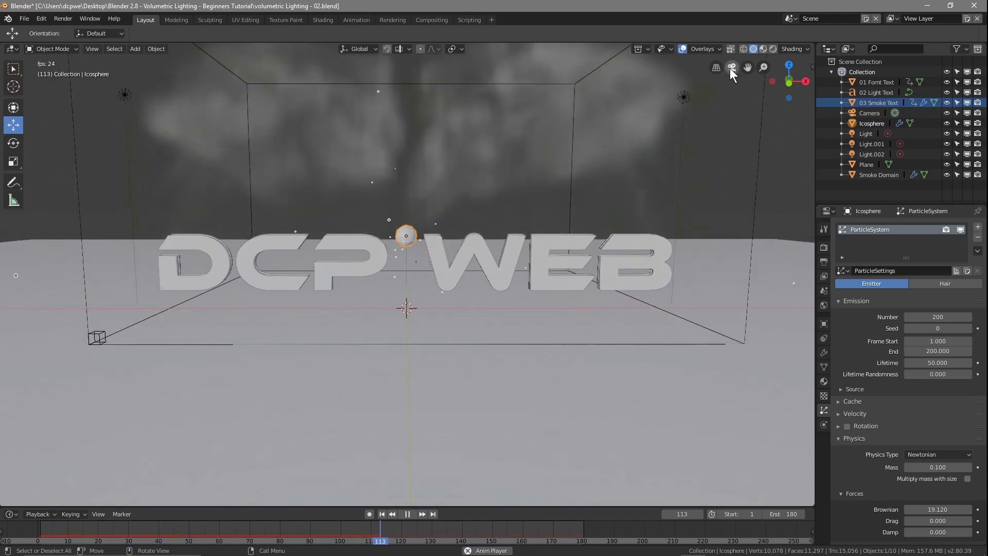
left_click(731, 67)
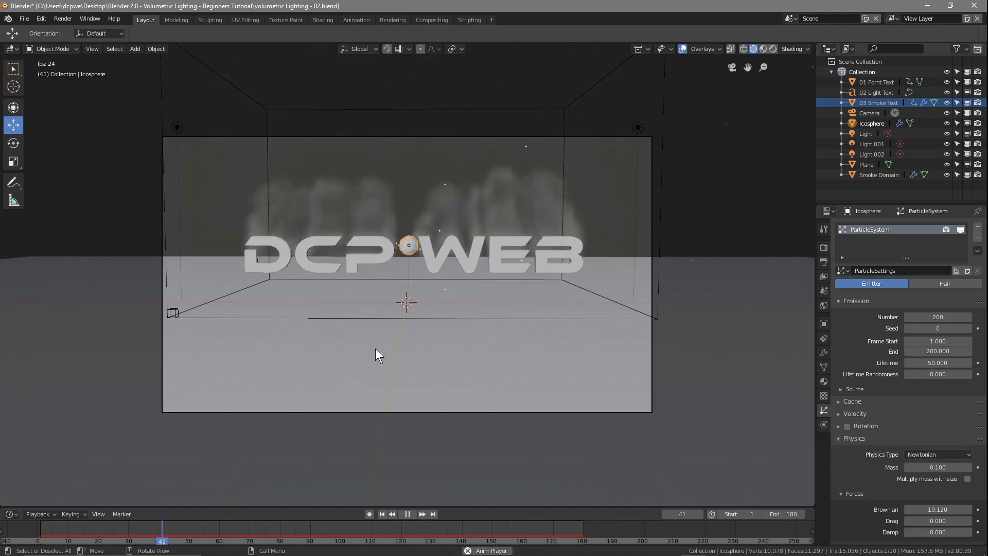
Step: Set the number of emitted particles to 600 and check the denser emission around the text
middle_click_drag(299, 315, 416, 342)
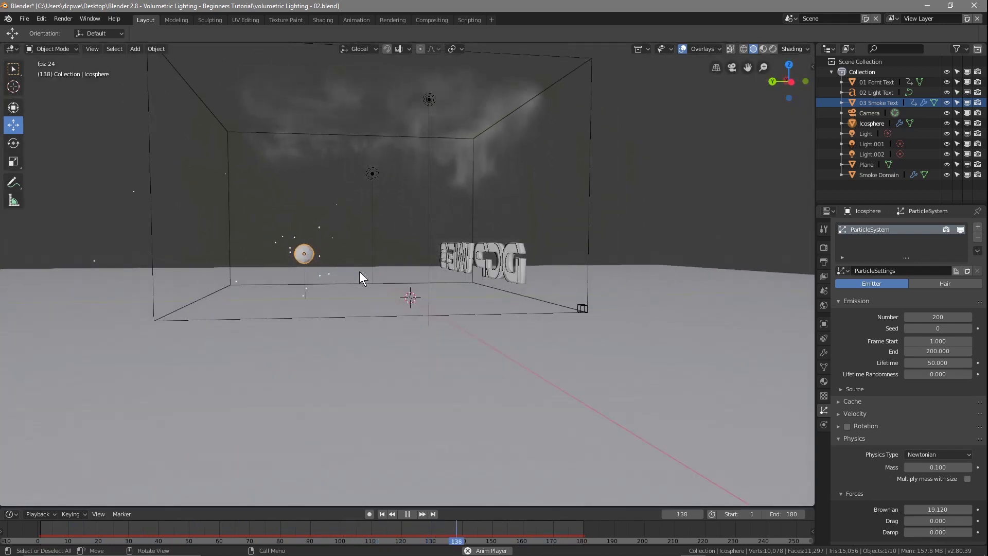
left_click(946, 316)
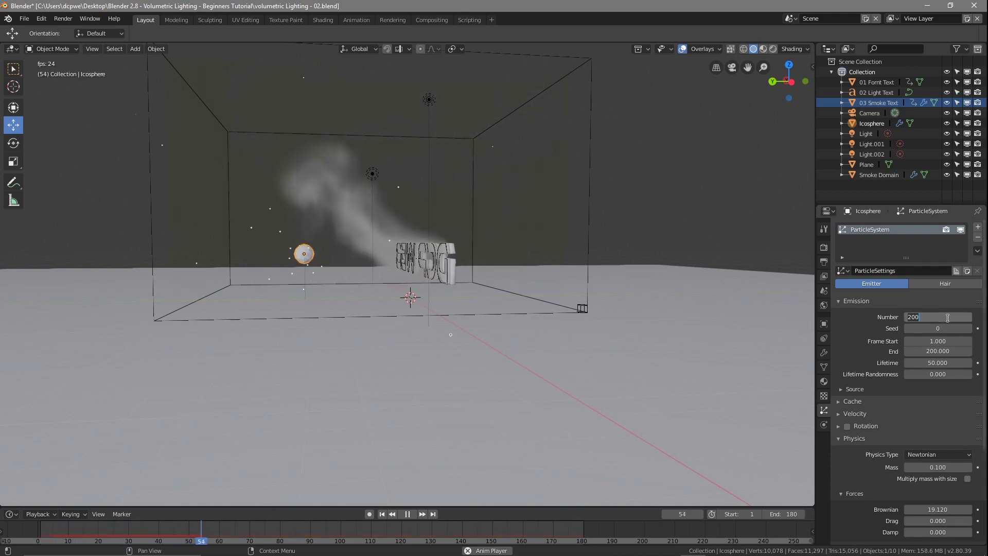
type("600")
key("Return")
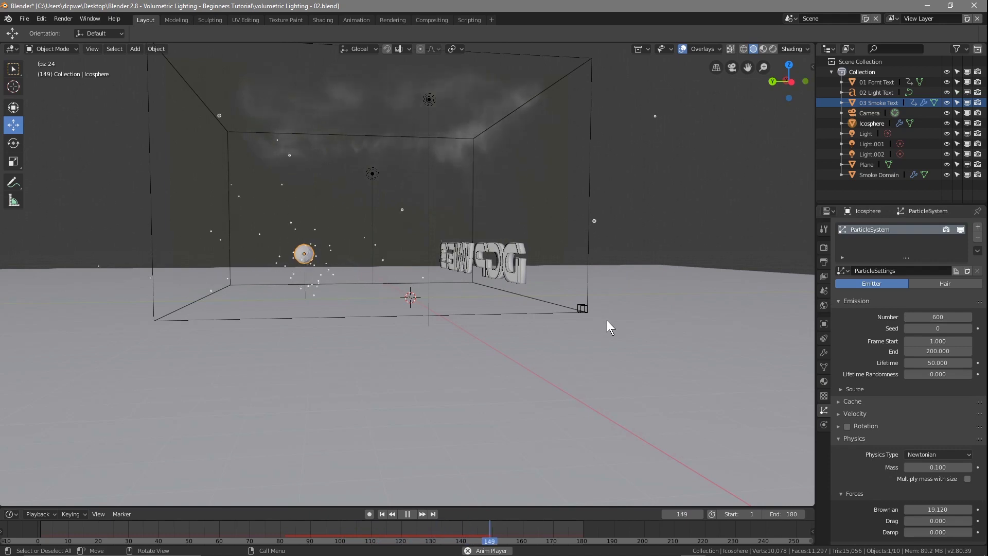
middle_click_drag(645, 319, 520, 324)
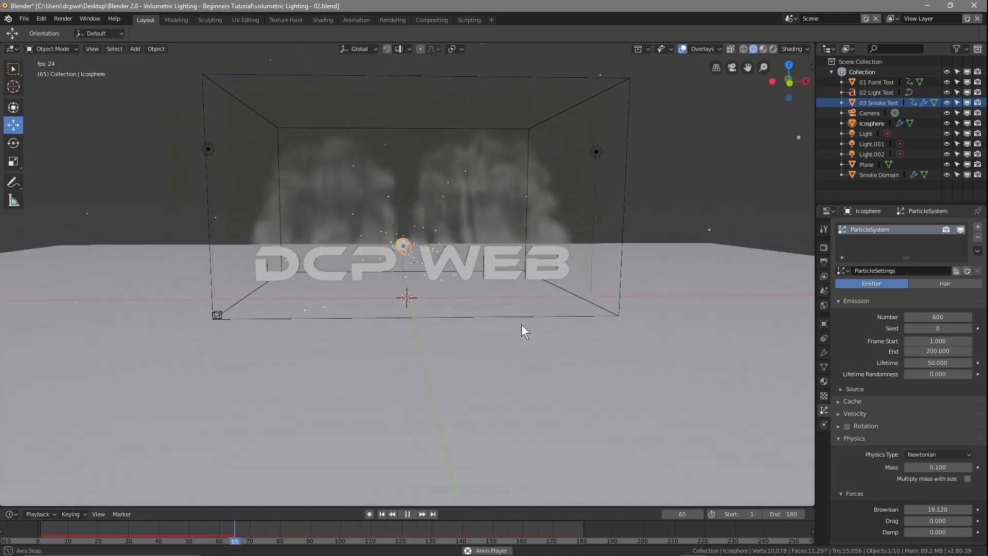
Step: Lower the Brownian force to about 16.91 and preview the particles in rendered shading through the camera
left_click_drag(938, 510, 824, 510)
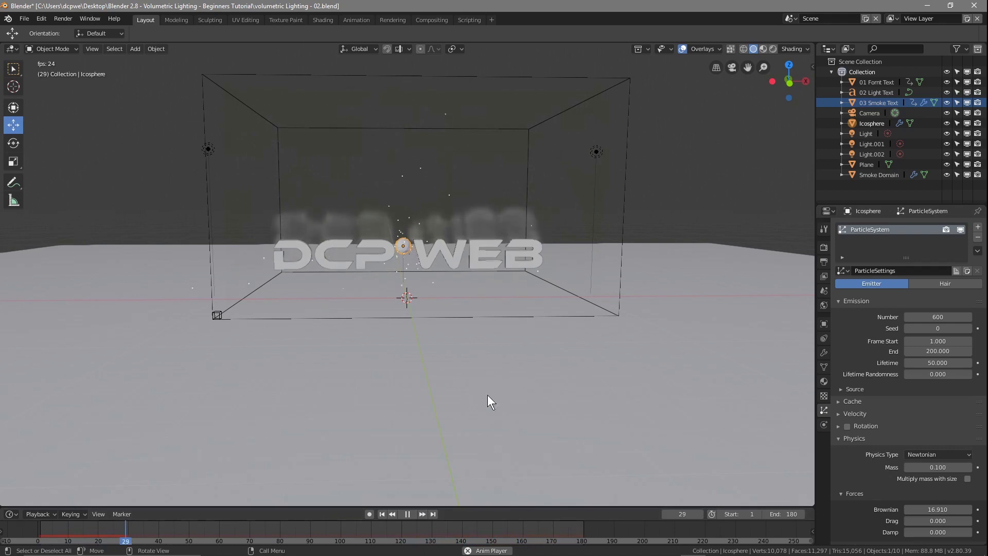
left_click(772, 48)
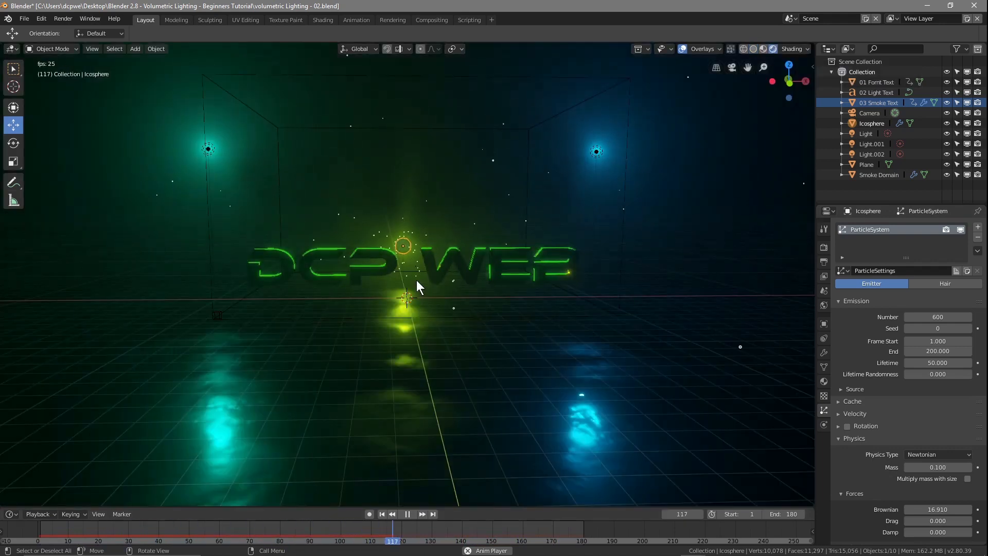
key("KP_0")
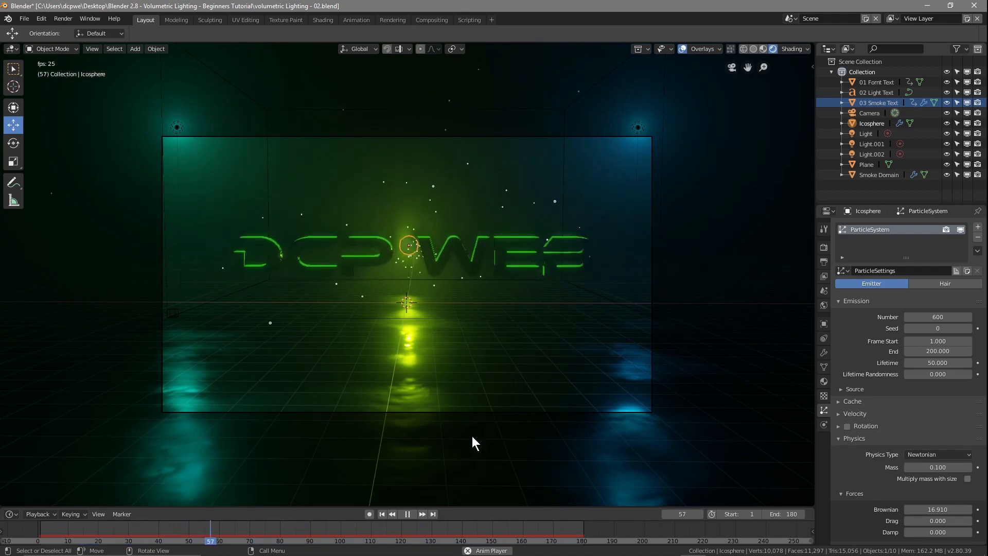
left_click(428, 440)
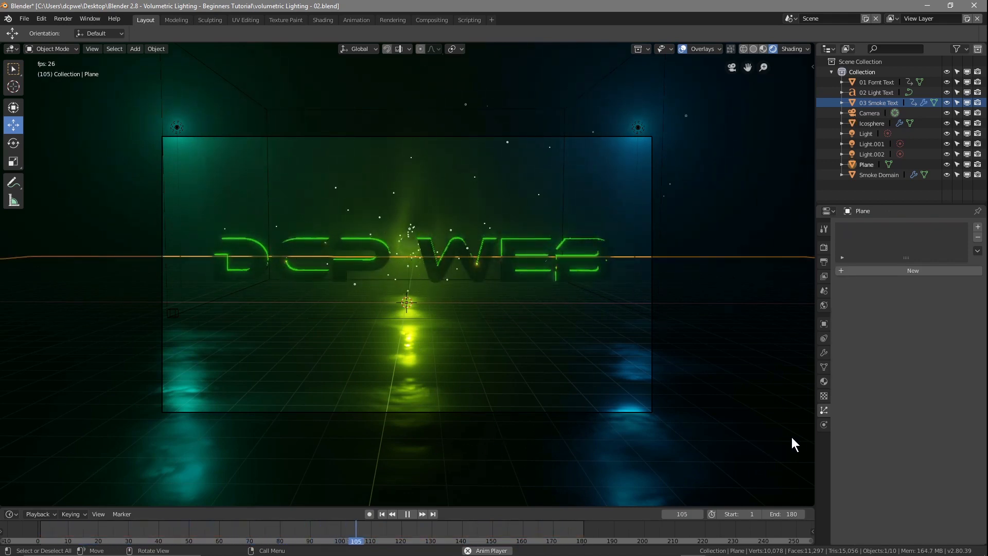
Step: Try collision physics on the floor plane and remove it again
left_click(822, 425)
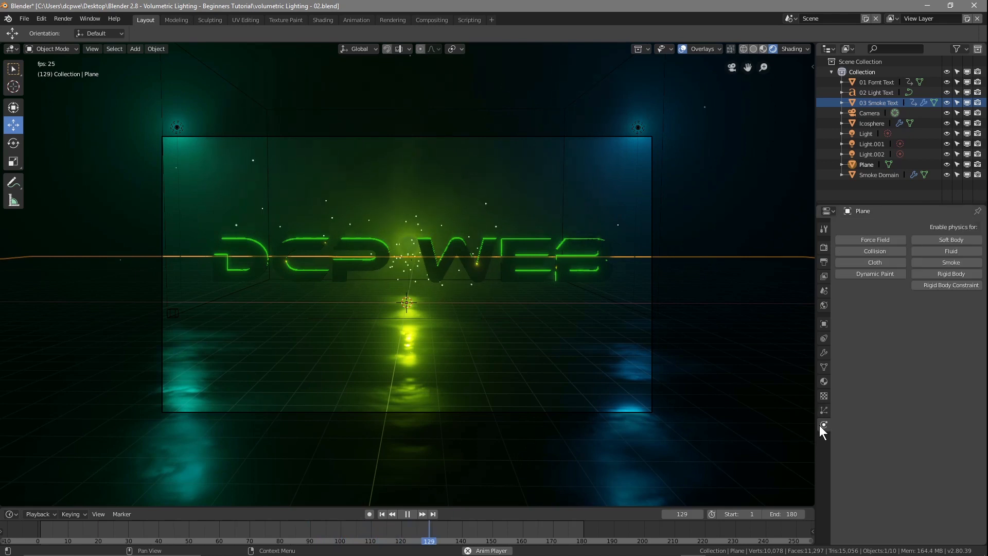
left_click(869, 249)
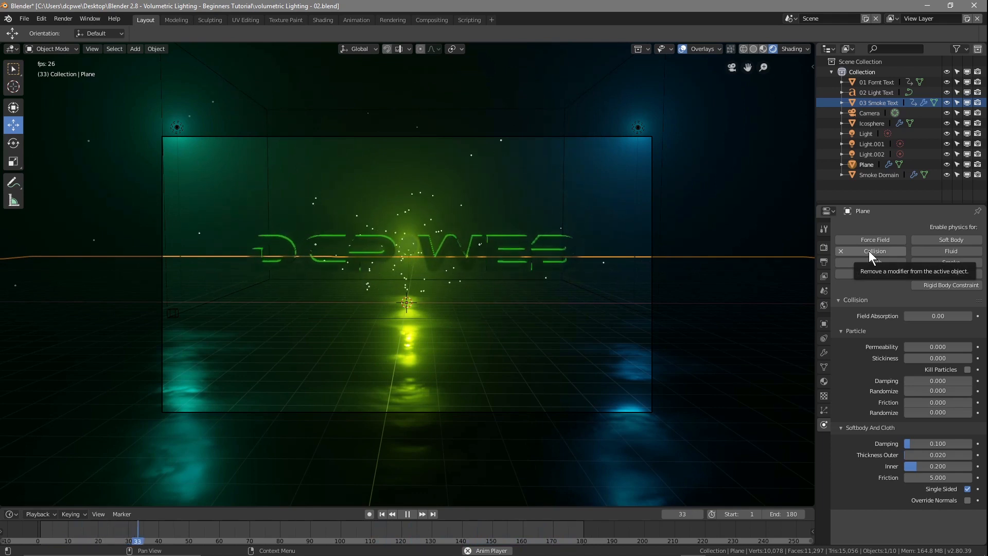
left_click(869, 251)
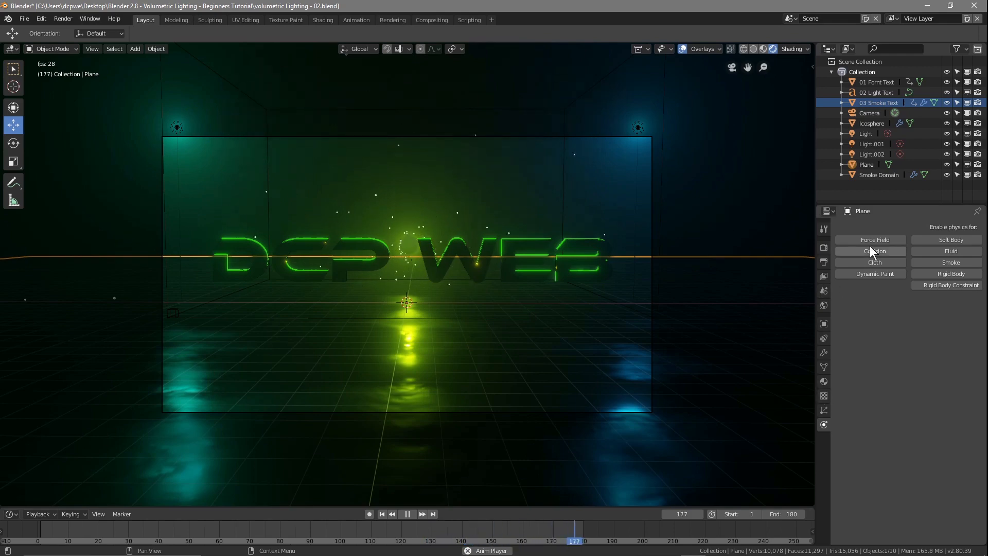
Step: Check the particle emission from an orbited view and through the camera, scrubbing back to frame 20
middle_click_drag(310, 422, 331, 418)
scroll(493, 347, "up", 1)
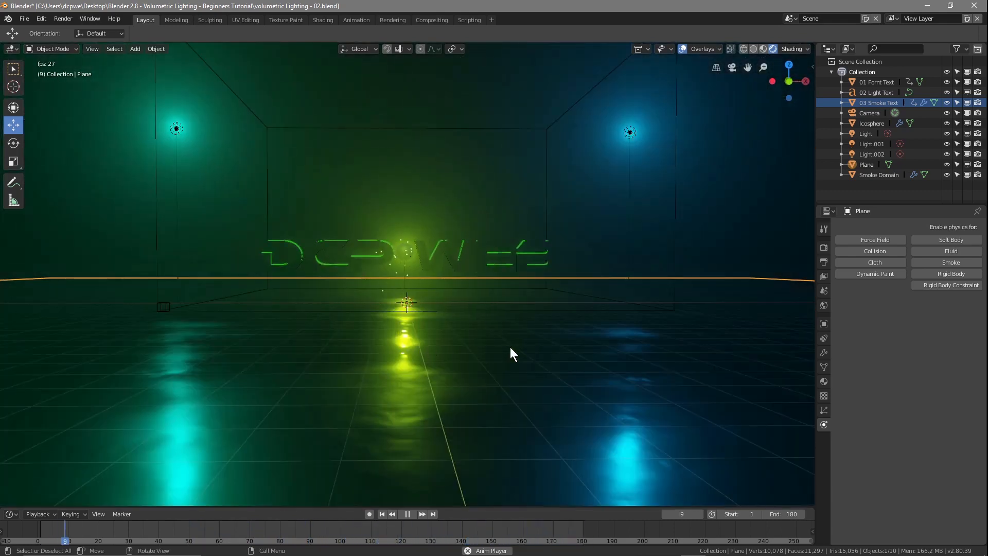
scroll(470, 354, "down", 3)
key("KP_0")
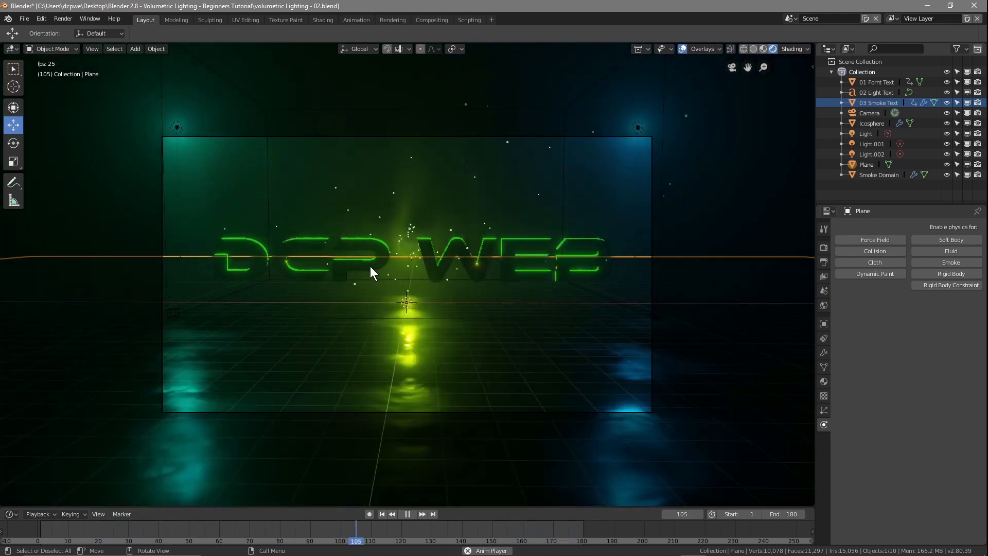
left_click_drag(492, 538, 98, 538)
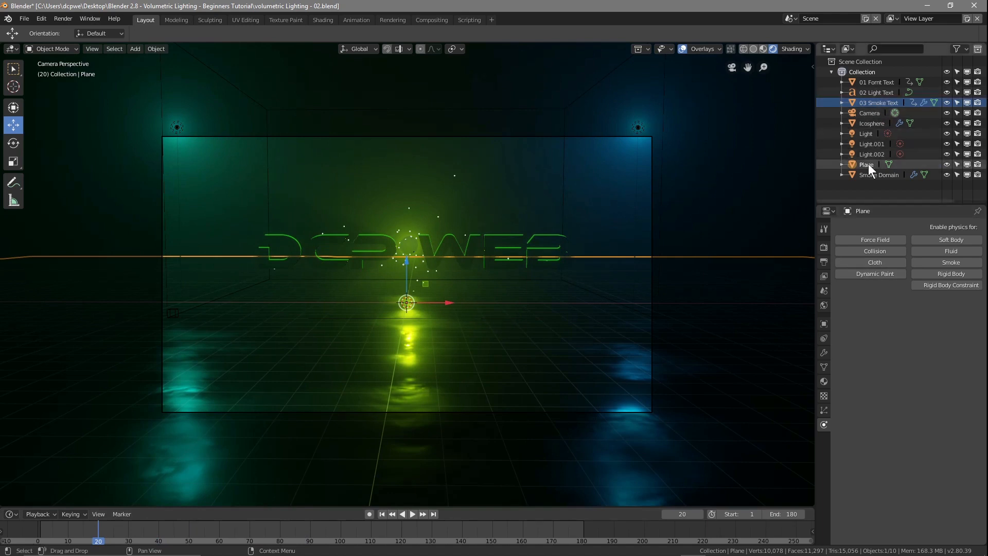
Step: Set the emission start of the ico sphere's particles to frame 5 and preview the animation from the first frame
left_click(869, 123)
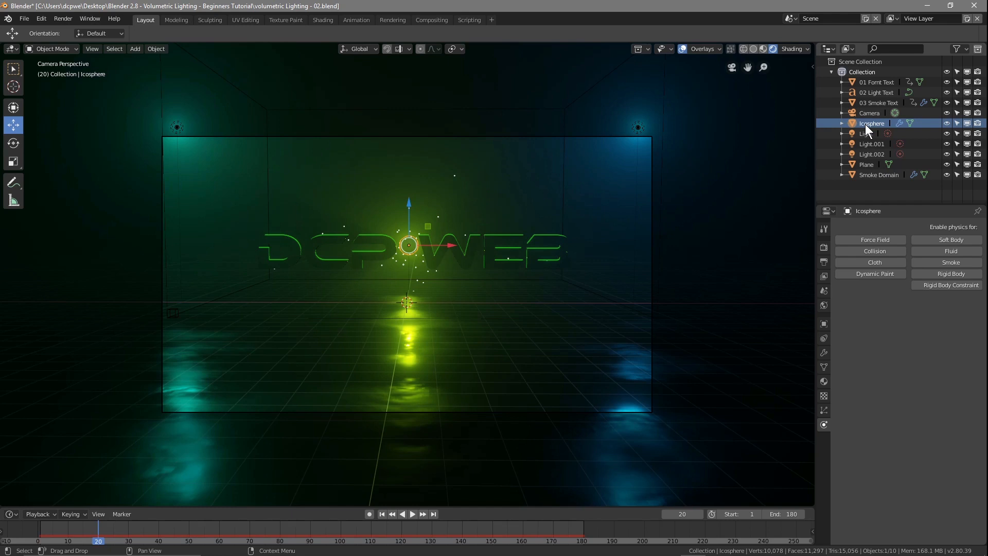
left_click(823, 412)
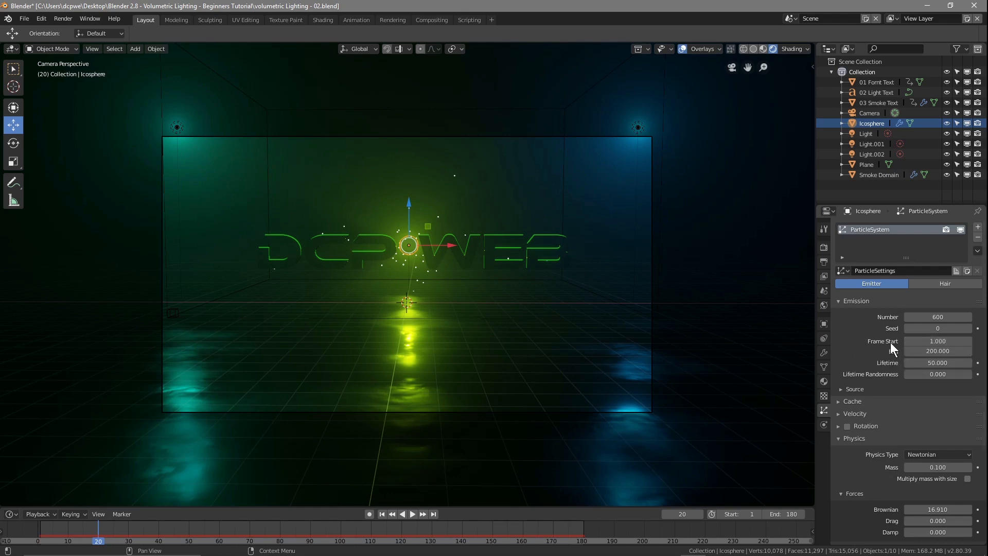
left_click_drag(937, 341, 957, 341)
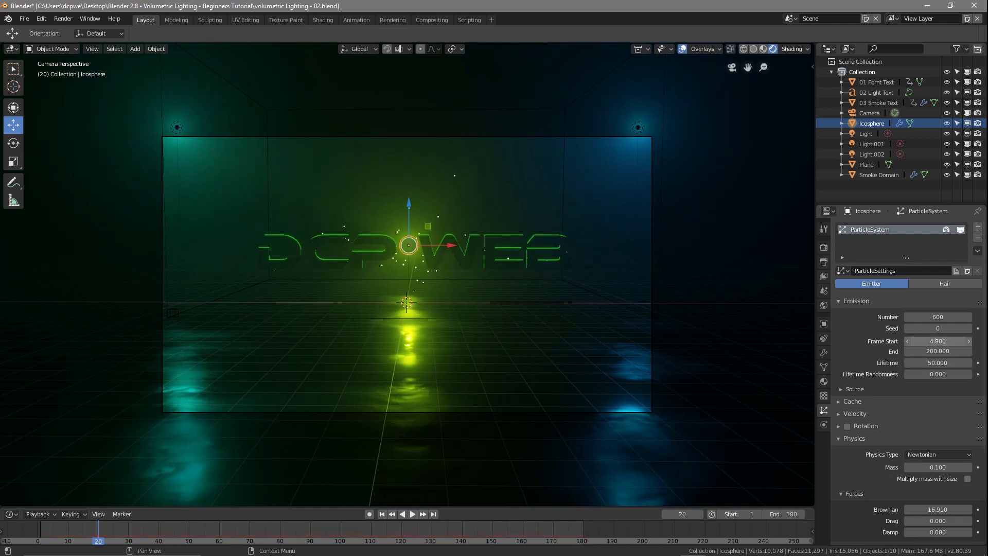
left_click_drag(957, 341, 959, 341)
left_click(381, 514)
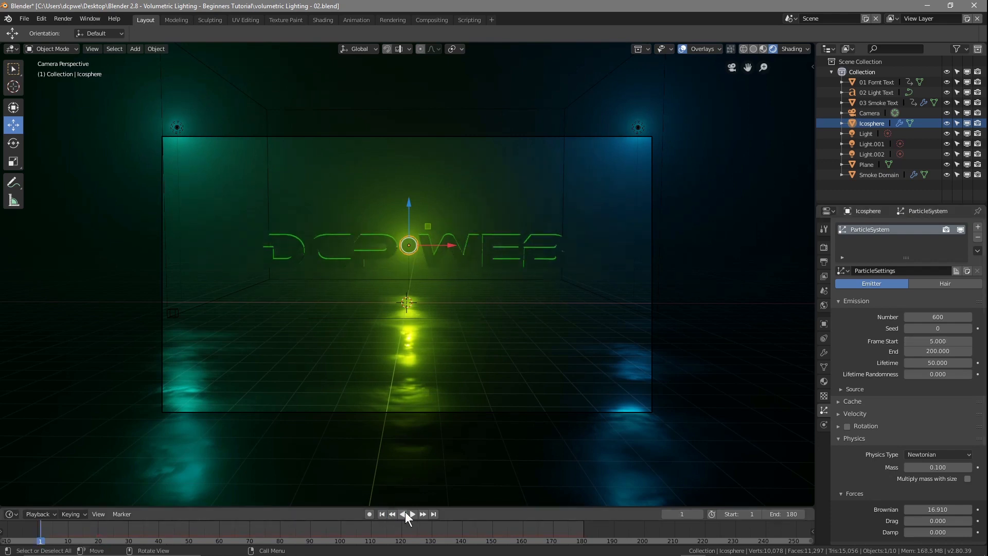
left_click(411, 514)
left_click(412, 514)
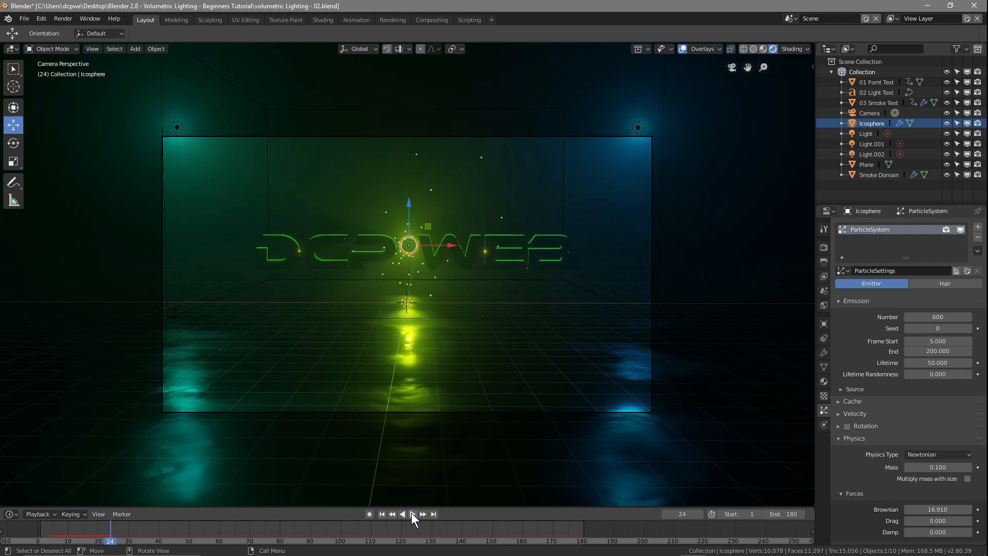
Step: Delay the particle emission start to frame 15 and preview the animation from frame 1
left_click_drag(937, 341, 961, 341)
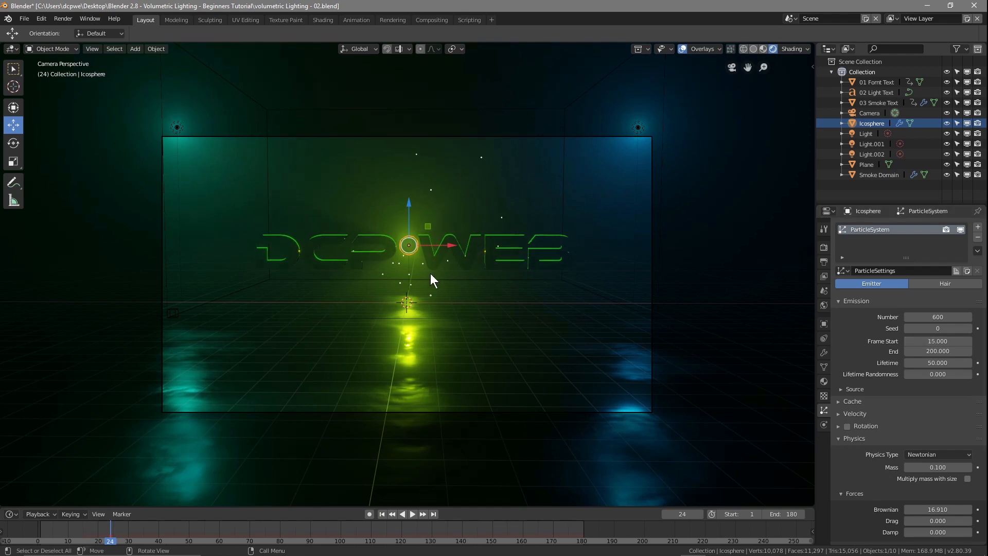
left_click(383, 513)
left_click(410, 514)
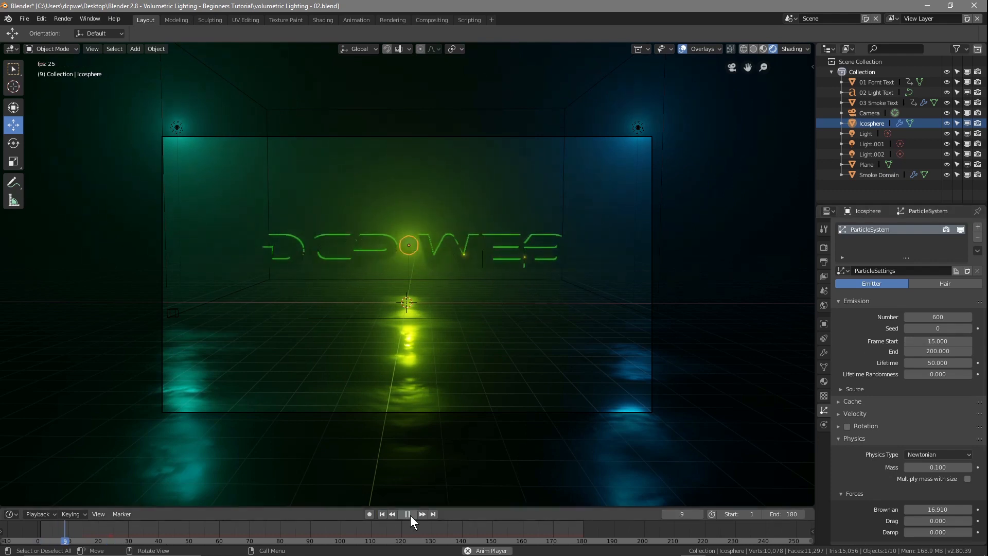
left_click(410, 514)
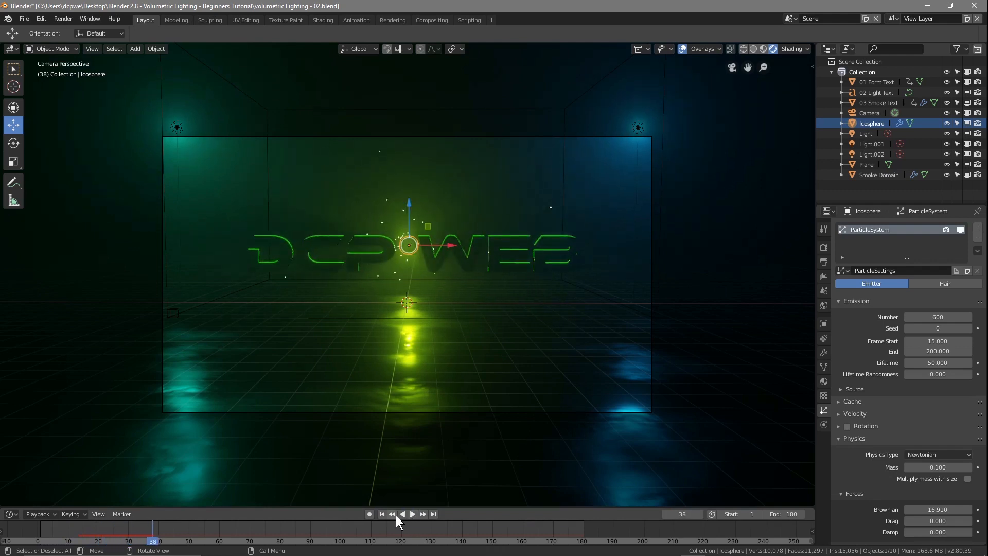
left_click(382, 515)
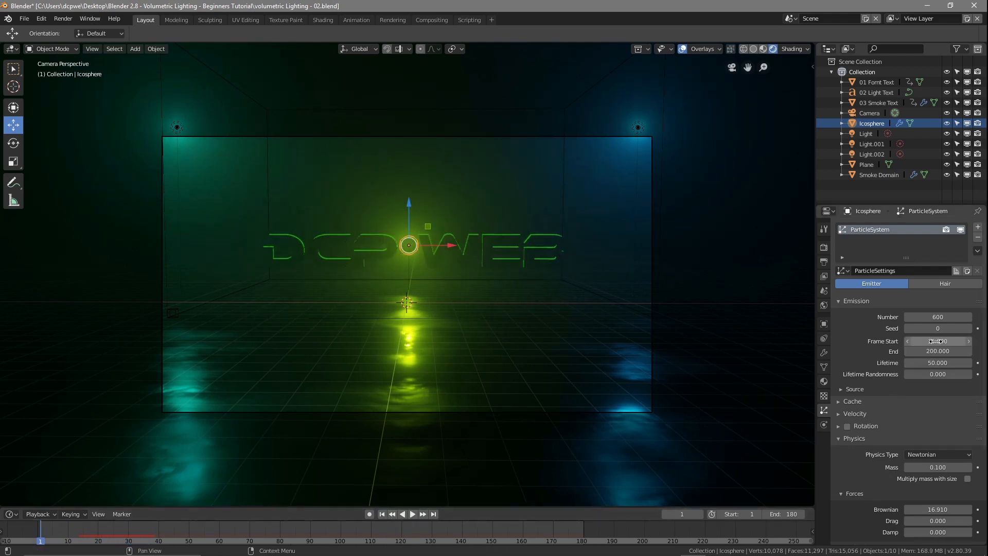
left_click(413, 514)
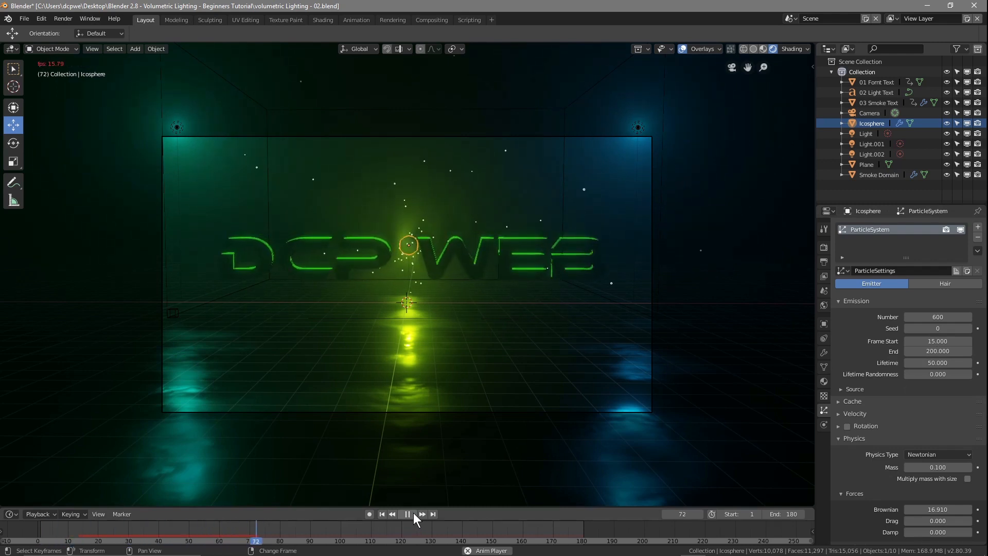
left_click(414, 513)
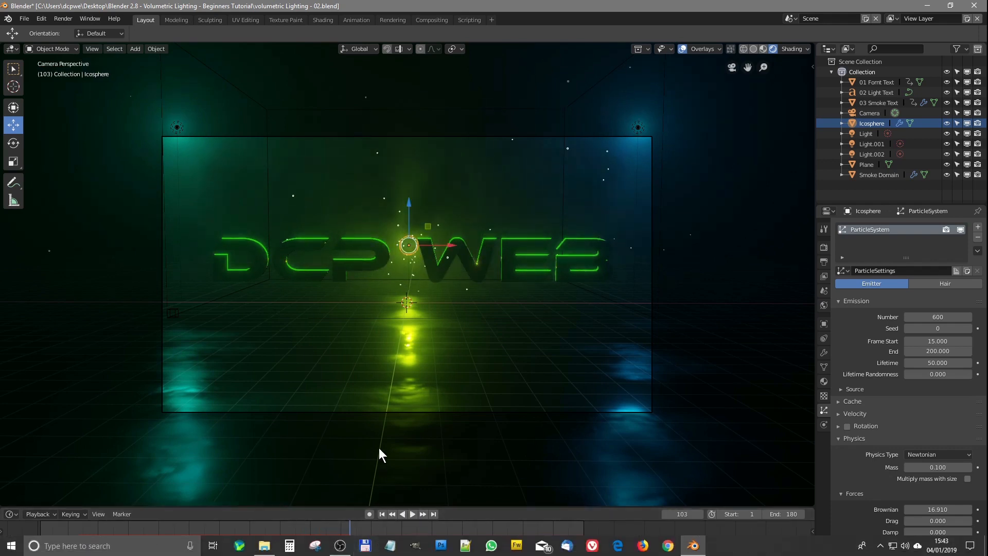
Step: Scrub to frame 100, set the particle emission's end to frame 100, and save the file
key("ctrl+shift+space")
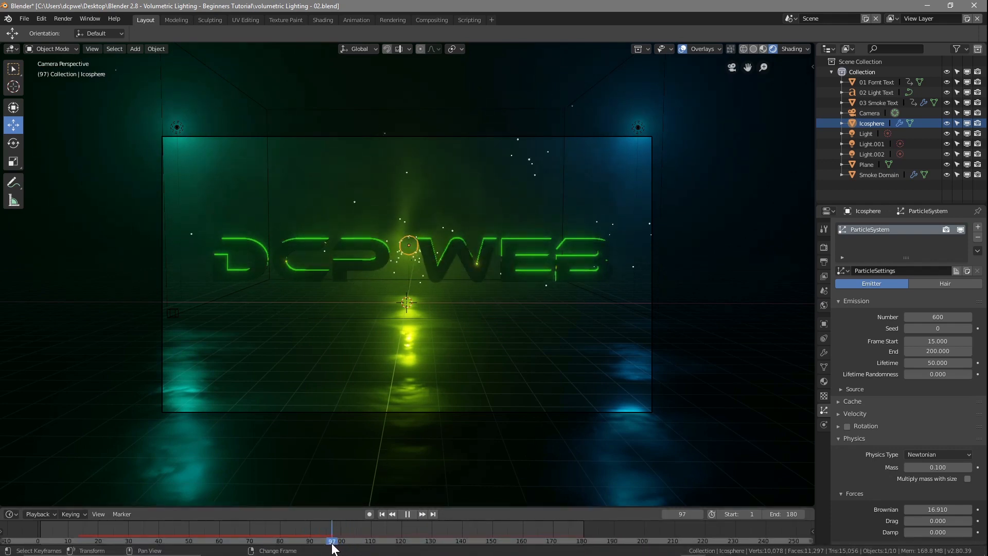
right_click_drag(326, 524, 341, 543)
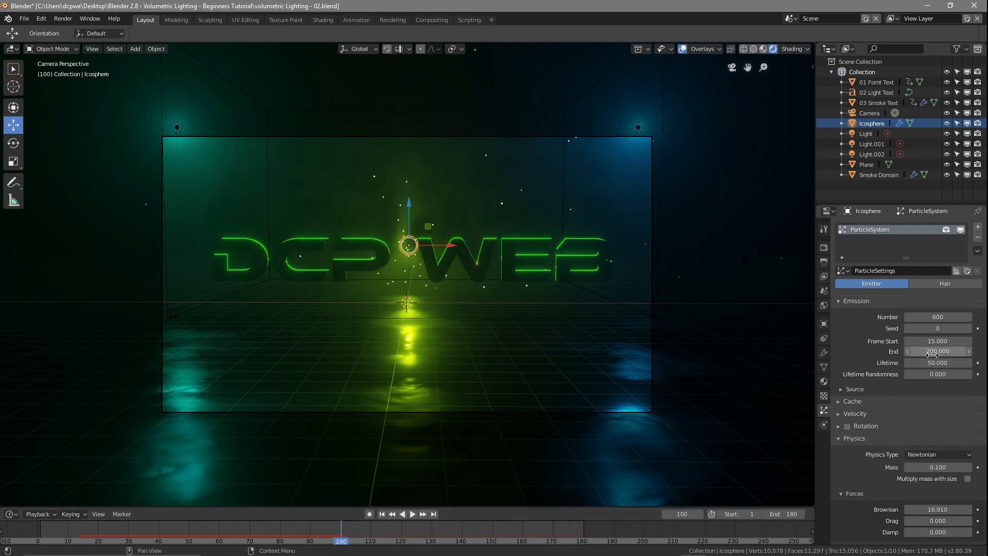
left_click_drag(944, 351, 918, 351)
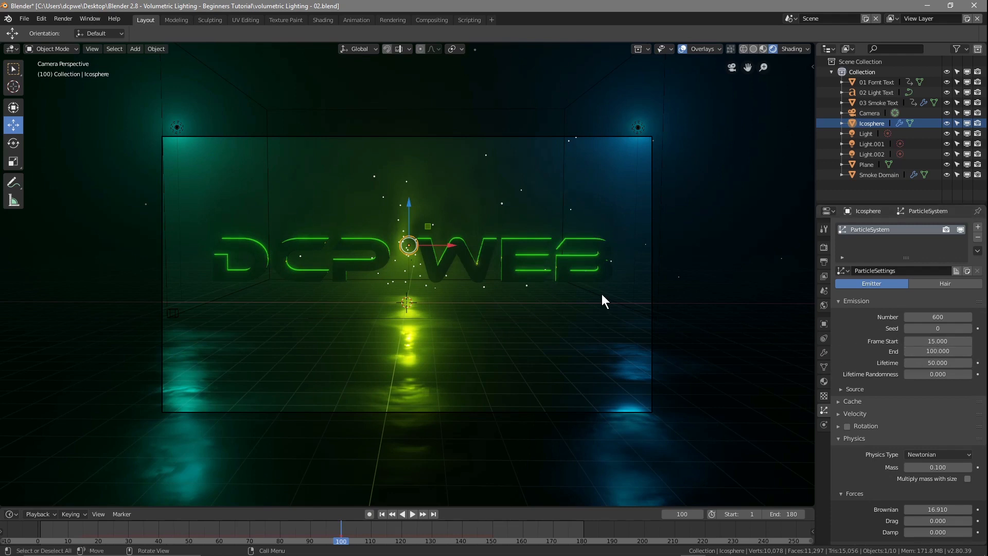
left_click(24, 18)
left_click(55, 102)
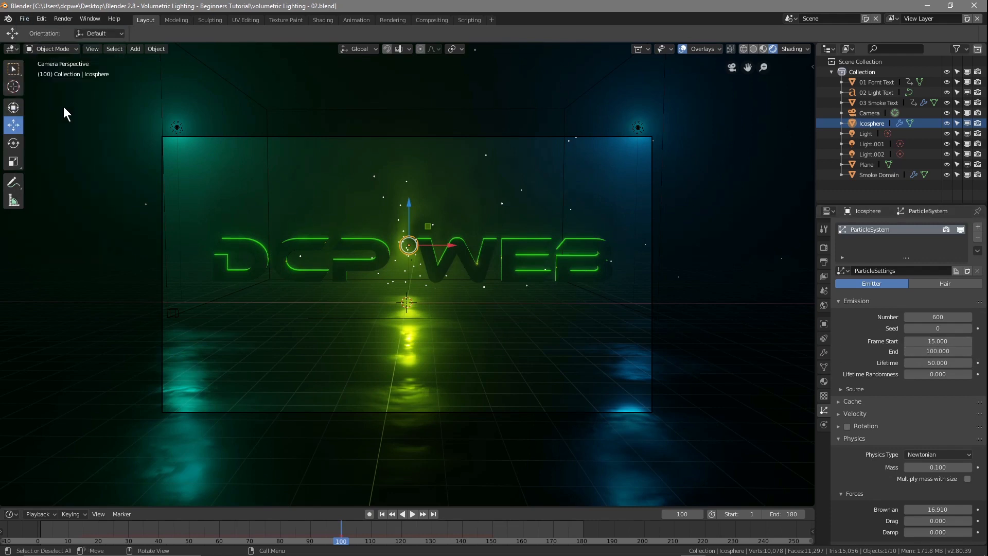
Step: Play the animation from the first frame and reduce the number of emitted particles to 400
left_click(382, 514)
left_click(412, 514)
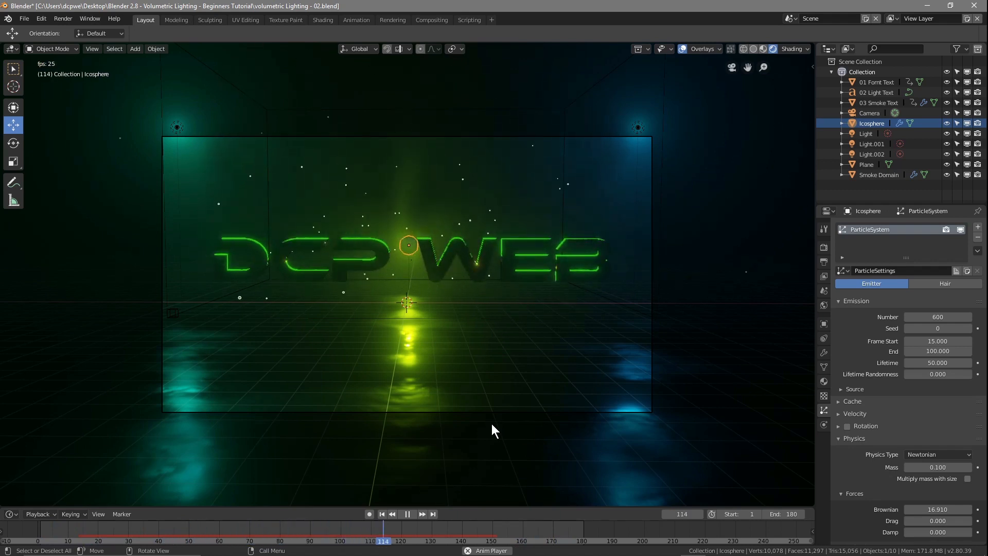
left_click(924, 317)
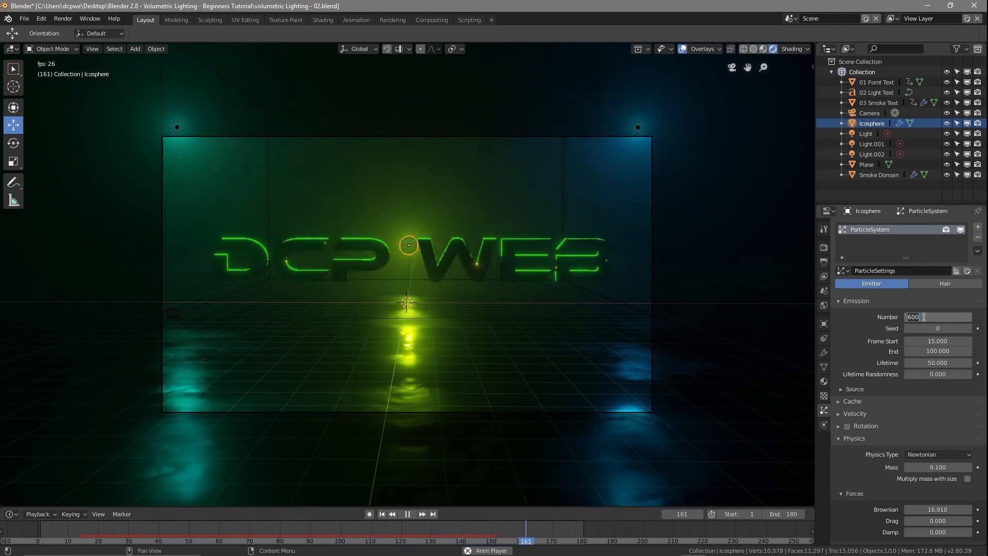
type("400")
key("Return")
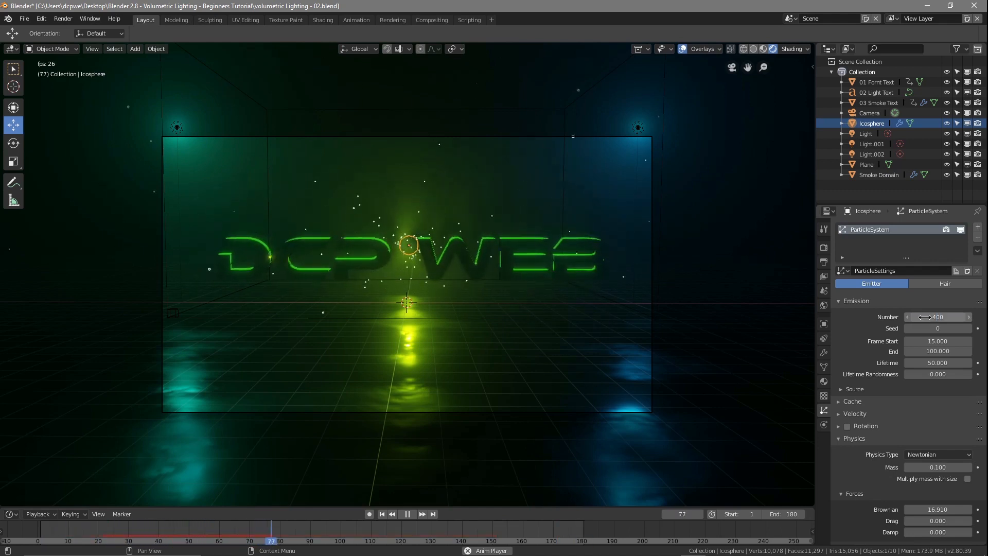
Step: Replay the animation from the beginning, return to frame 1, and save the file
left_click(382, 514)
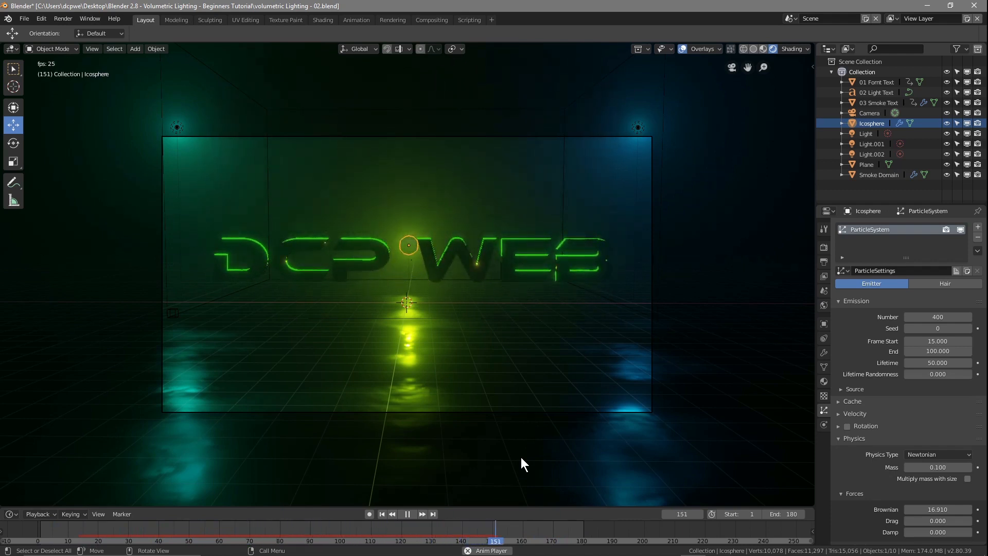
left_click(408, 514)
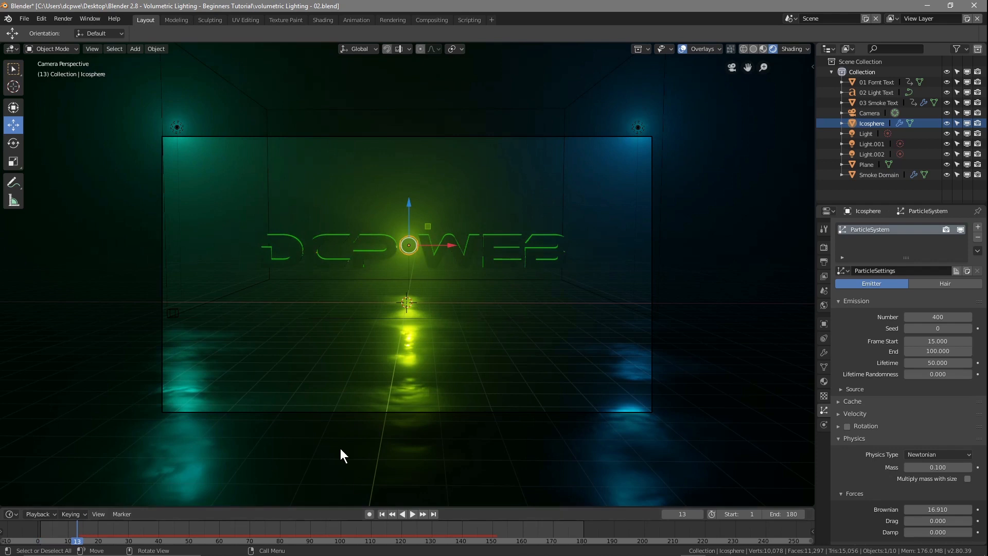
left_click(390, 513)
left_click(381, 514)
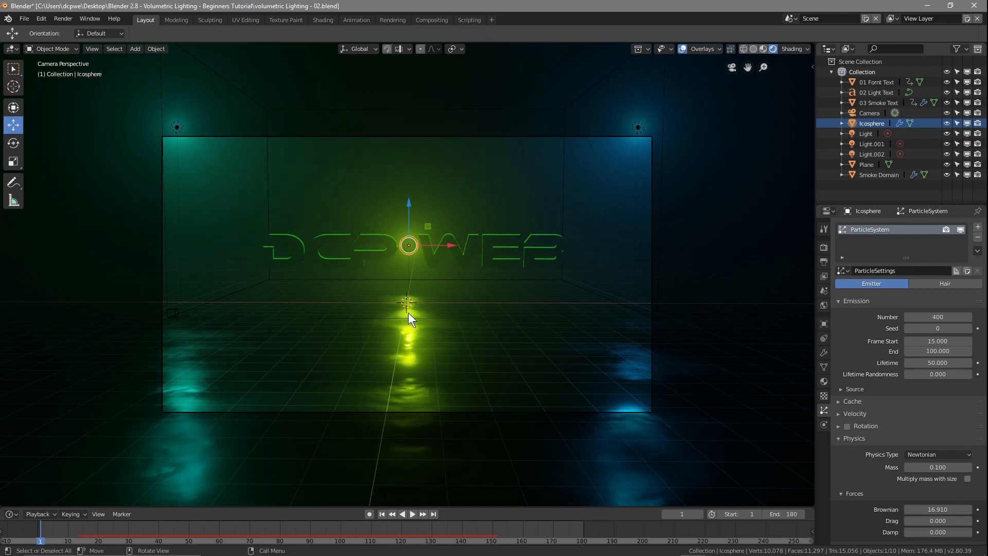
left_click(24, 19)
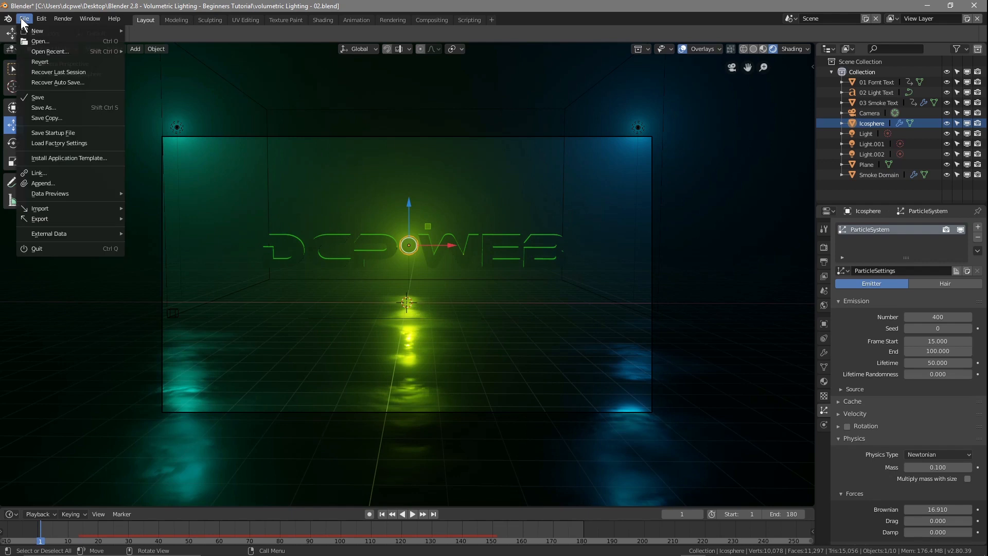
left_click(31, 92)
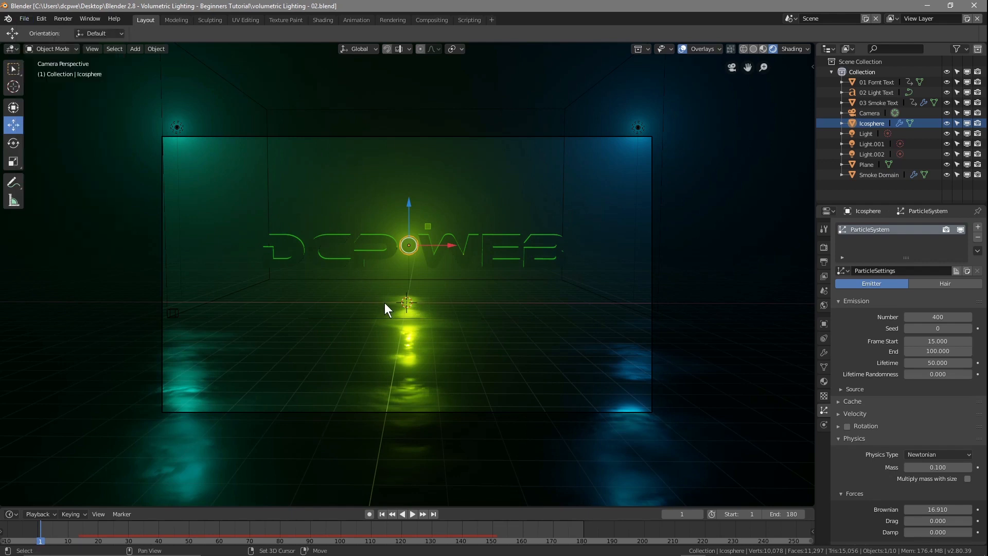
Step: Add a UV sphere and move it straight up along the Z axis to sit above the DCP WEB text
key("shift+a")
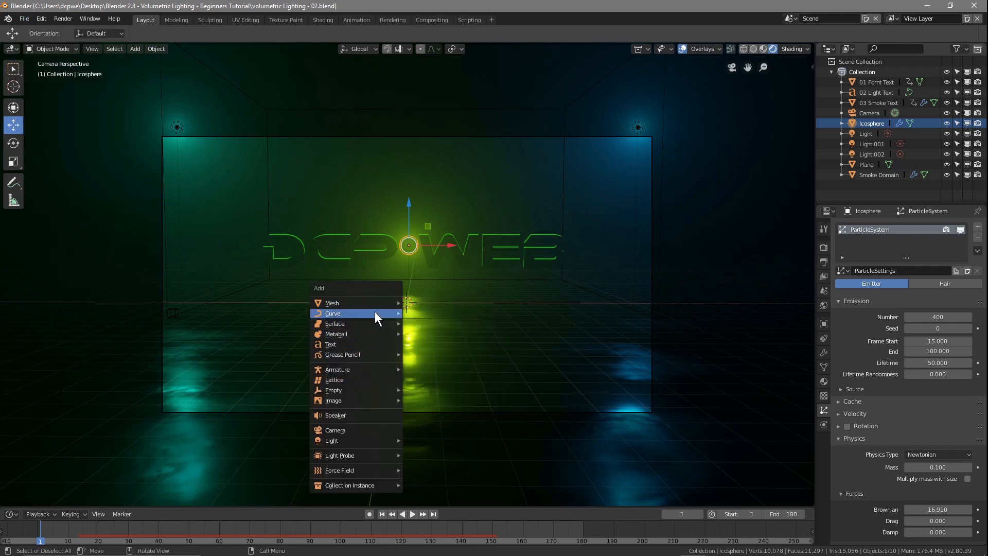
mouse_move(368, 301)
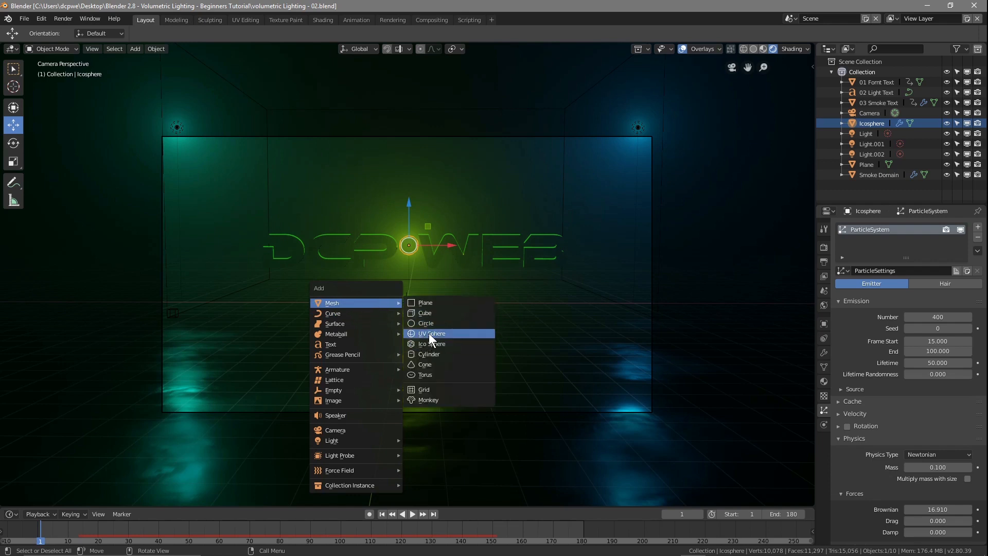
left_click(429, 334)
key("g")
key("z")
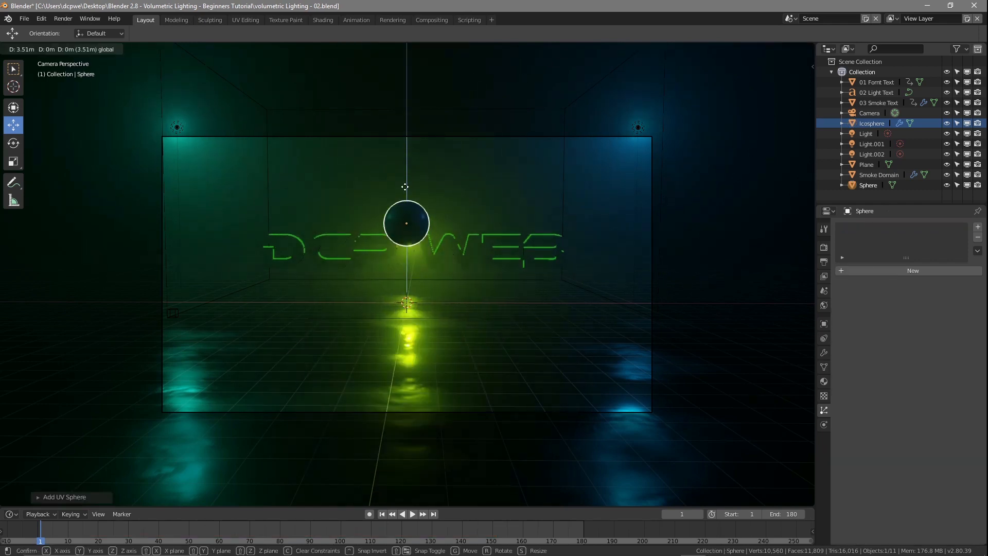
left_click(404, 142)
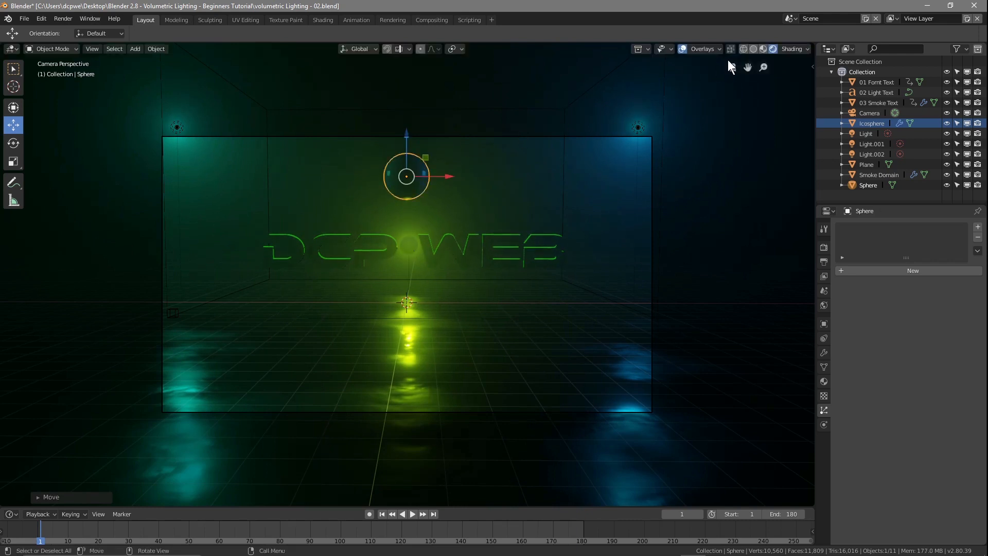
Step: Compare the new sphere in solid and material preview shading, and return to rendered shading
left_click(762, 50)
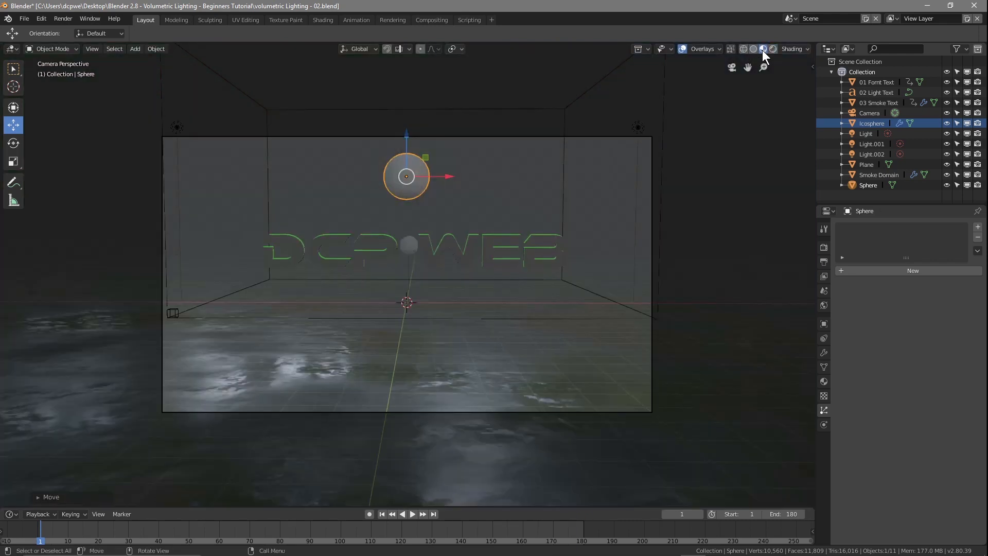
left_click(755, 49)
left_click(763, 50)
left_click(773, 49)
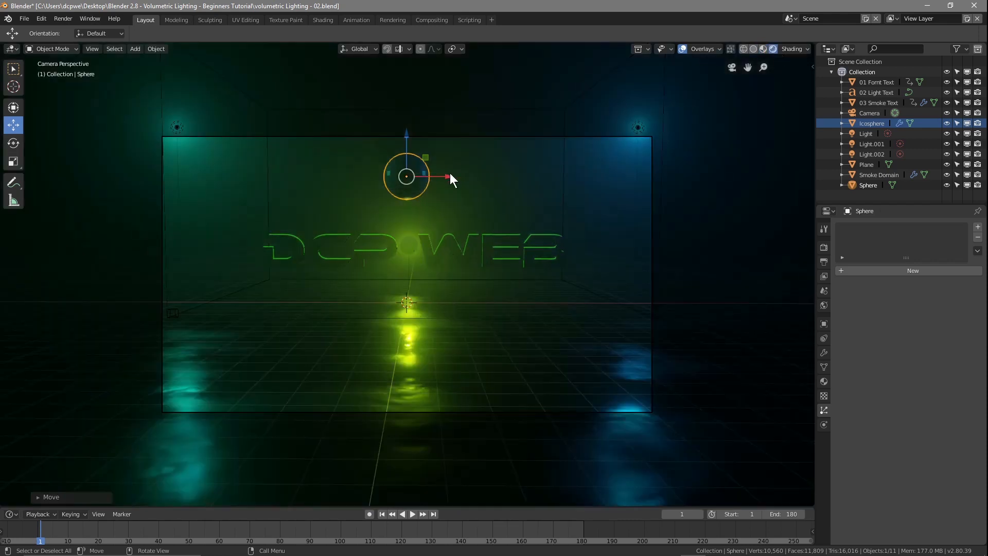
Step: Move the sphere in the negative X direction and shade it smooth
left_click_drag(440, 175, 382, 175)
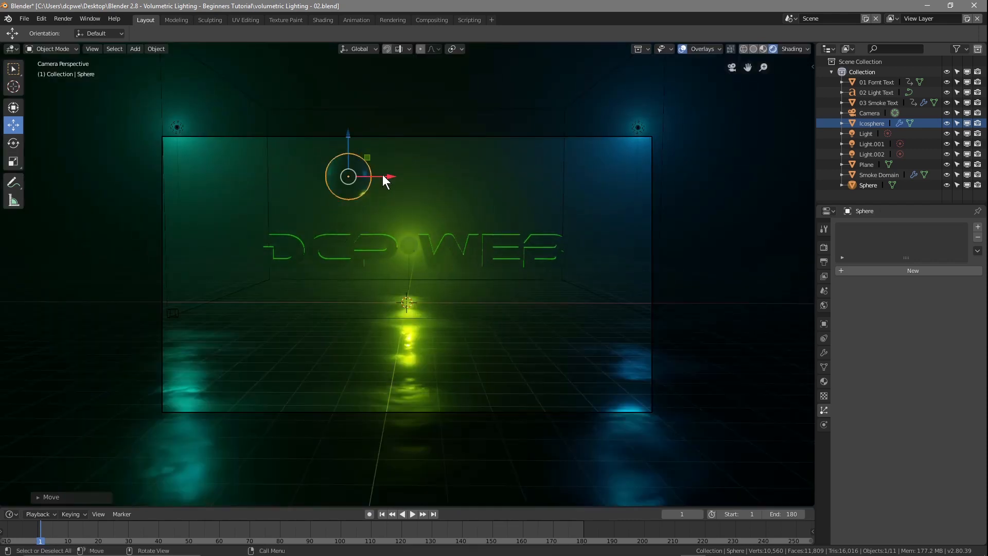
left_click(155, 49)
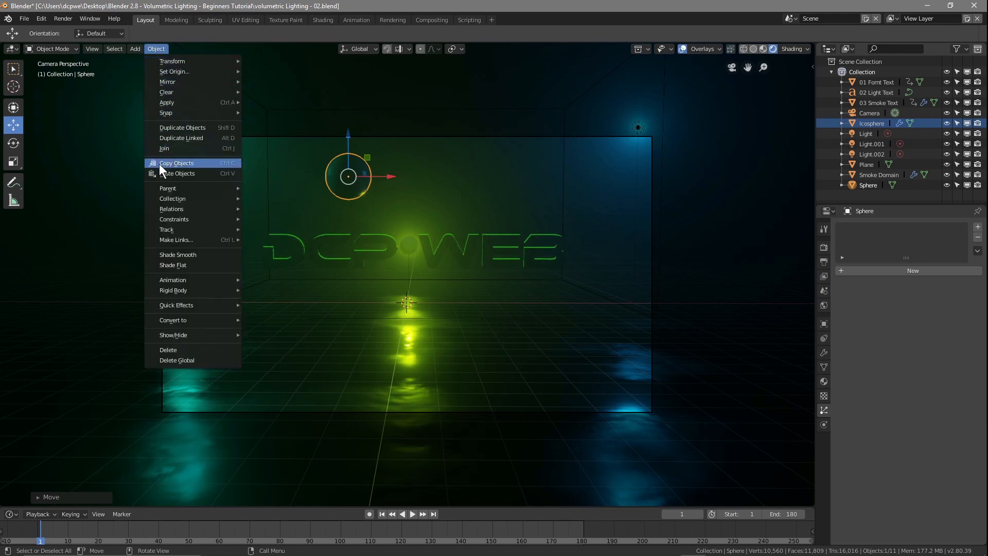
left_click(175, 264)
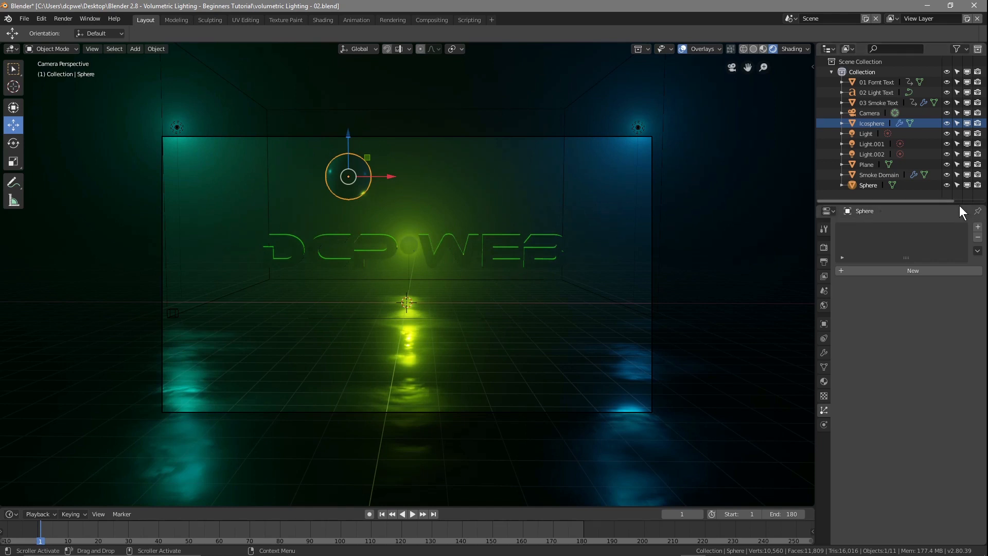
Step: Enlarge the Outliner area and delete the sphere from the scene
left_click_drag(959, 204, 958, 257)
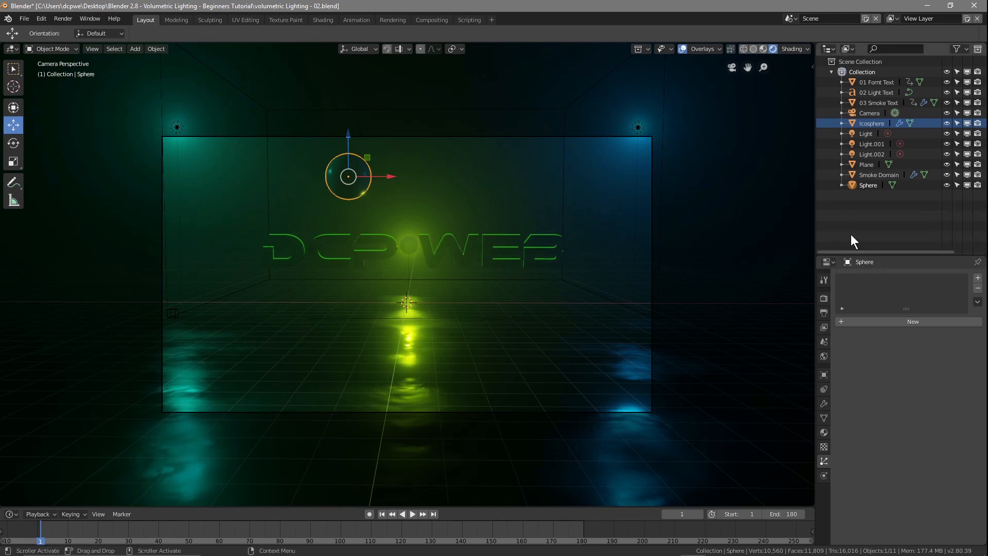
left_click(337, 170)
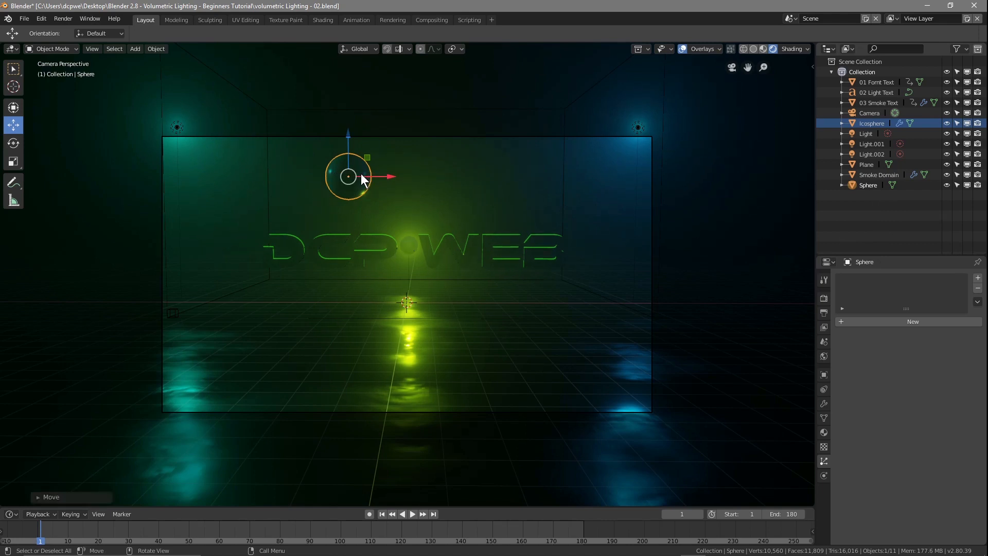
key("Delete")
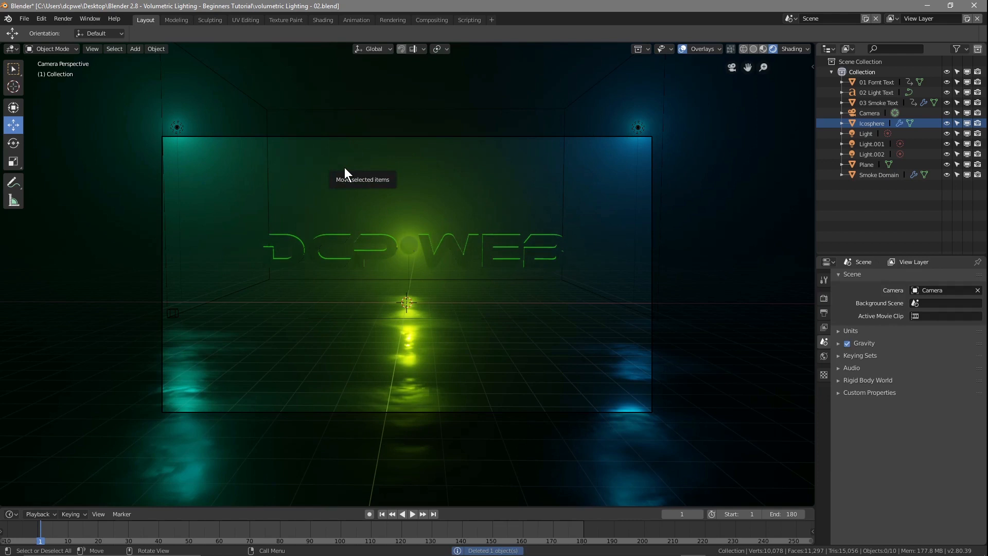
Step: Create a new collection under the Scene Collection and name it Particles
left_click(845, 62)
right_click(850, 62)
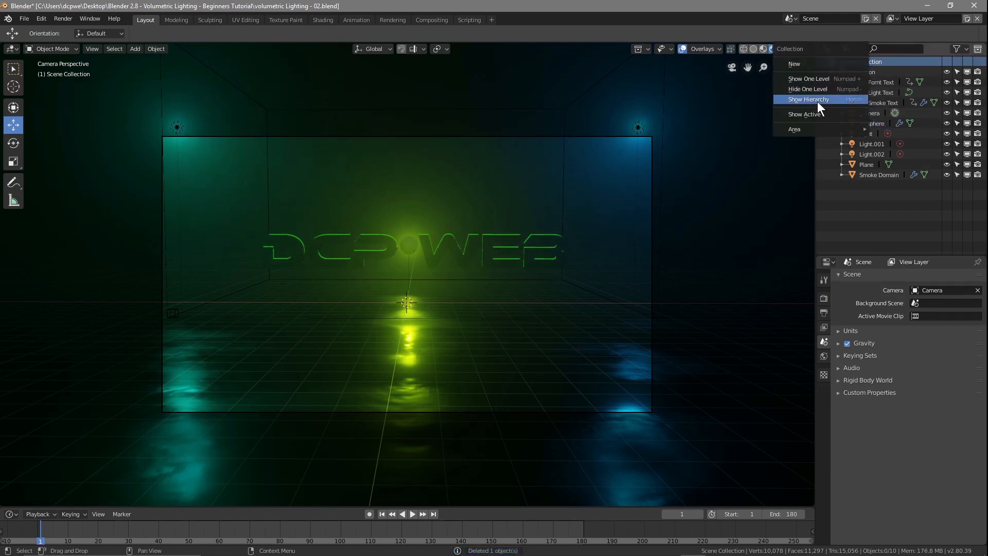
left_click(808, 64)
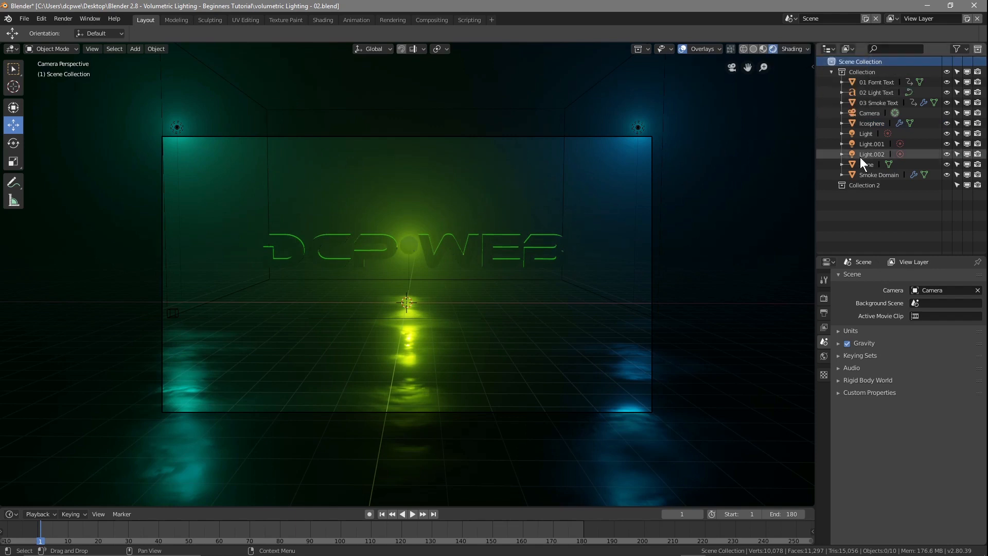
double_click(859, 184)
type("P")
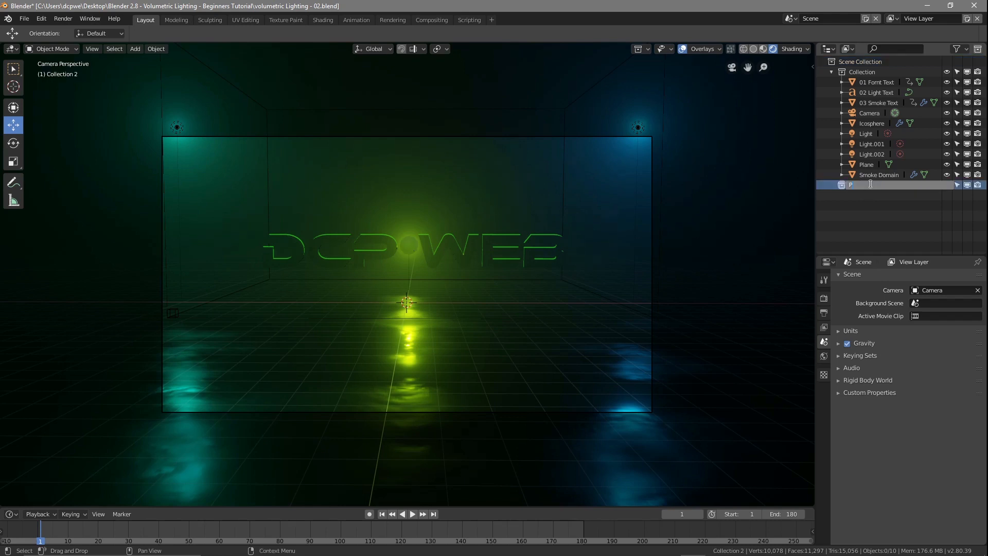
type("articles")
key("Return")
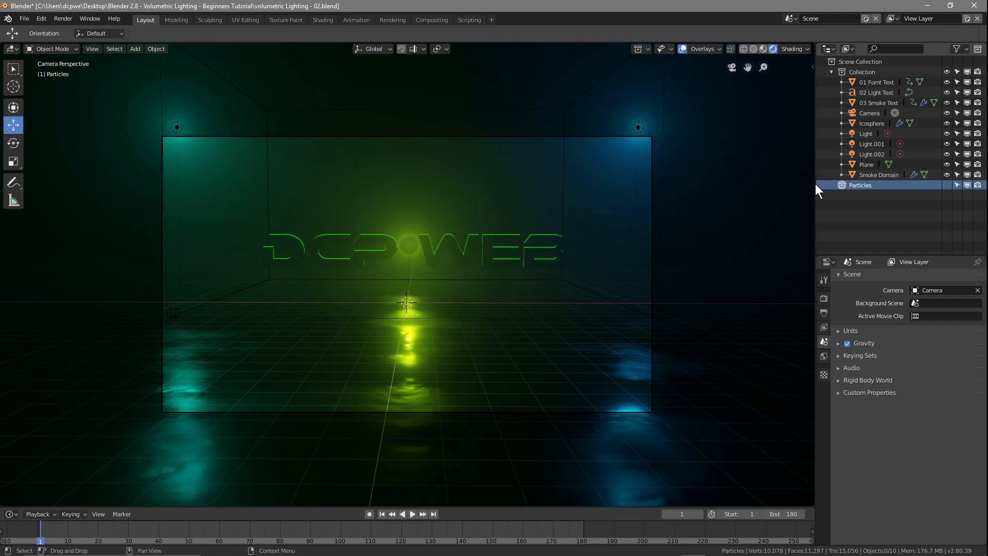
Step: Add a UV sphere to the Particles collection, raise it about 5.4 m above the text and shift it in the negative X direction
key("shift+a")
mouse_move(402, 290)
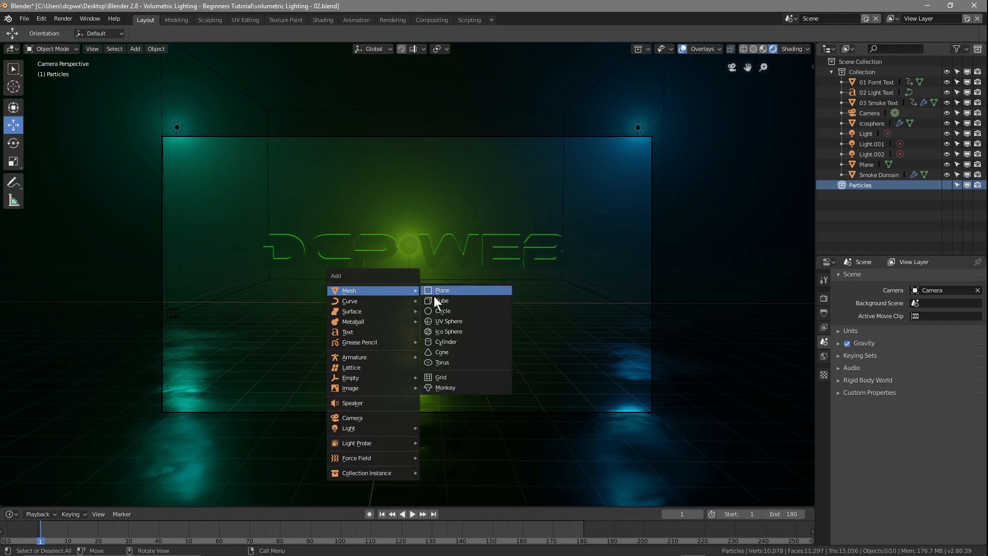
left_click(449, 320)
key("g")
key("z")
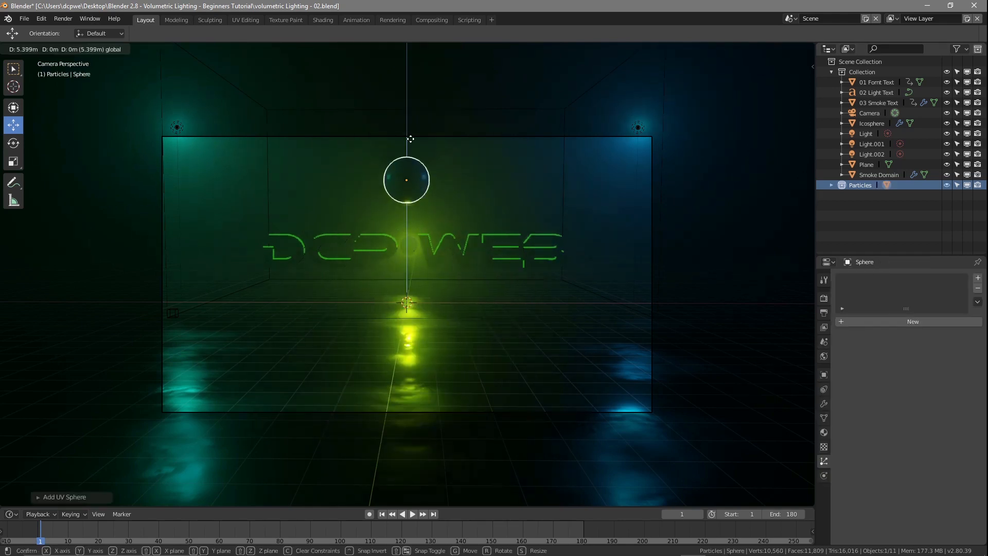
left_click(420, 167)
left_click_drag(443, 180, 376, 181)
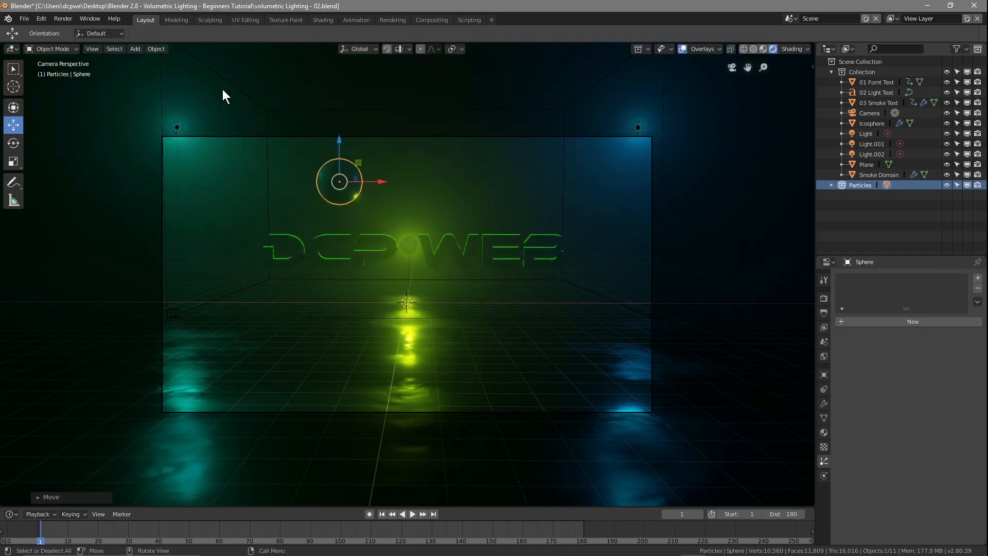
Step: Shade the new sphere smooth and duplicate it twice in place
left_click(162, 48)
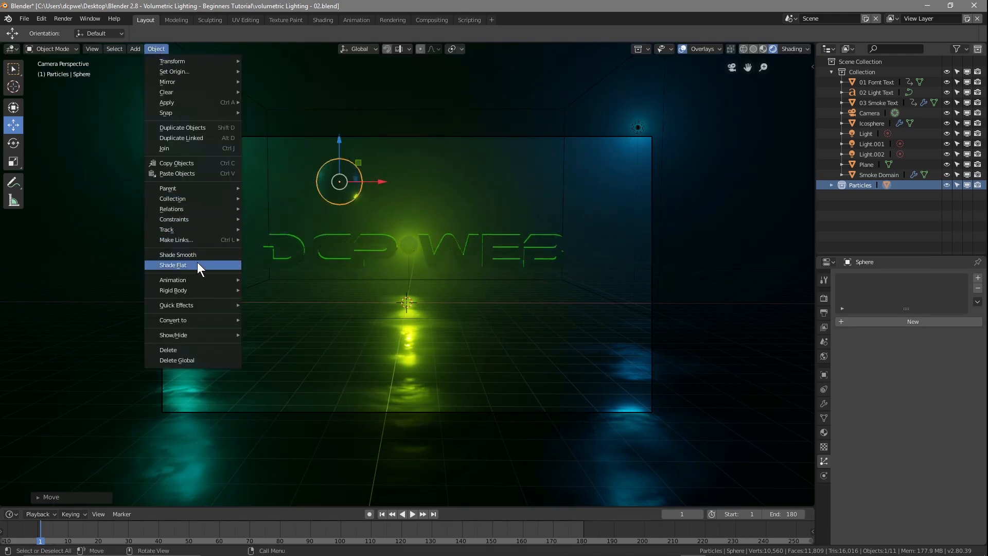
left_click(178, 255)
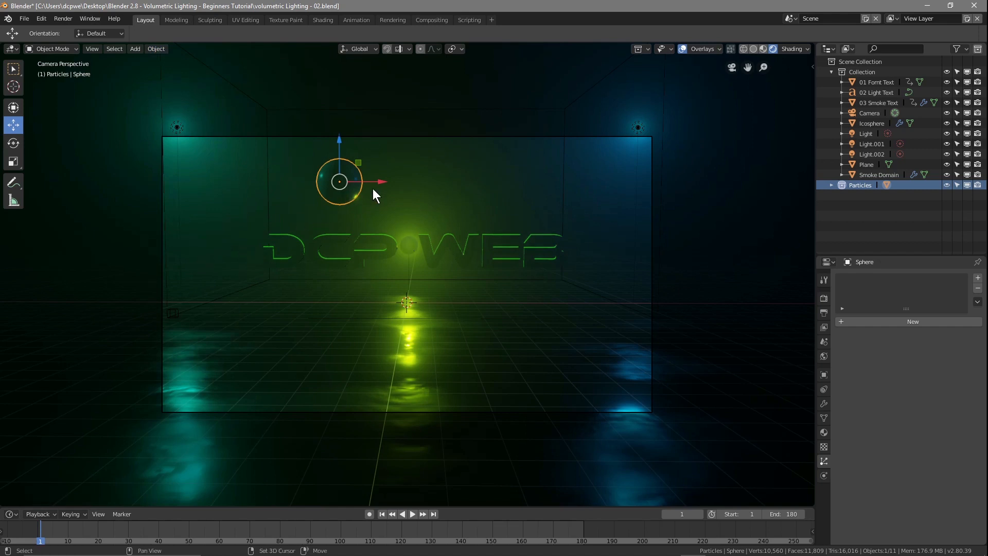
key("shift+d")
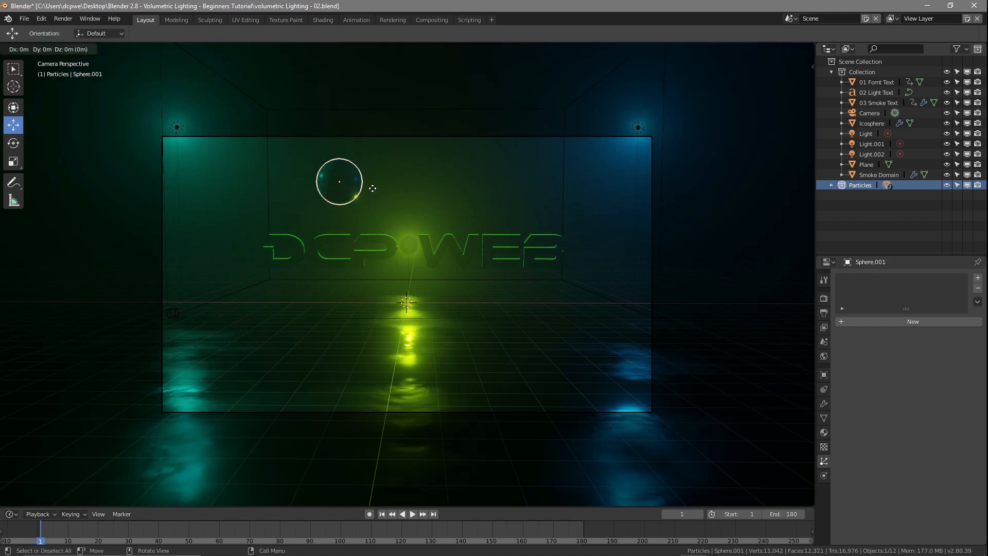
right_click(372, 189)
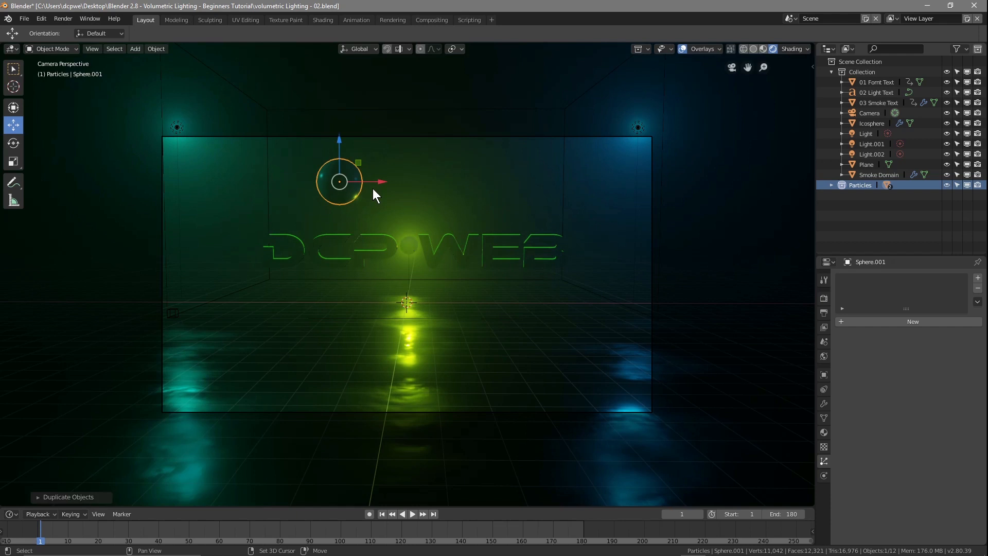
key("shift+d")
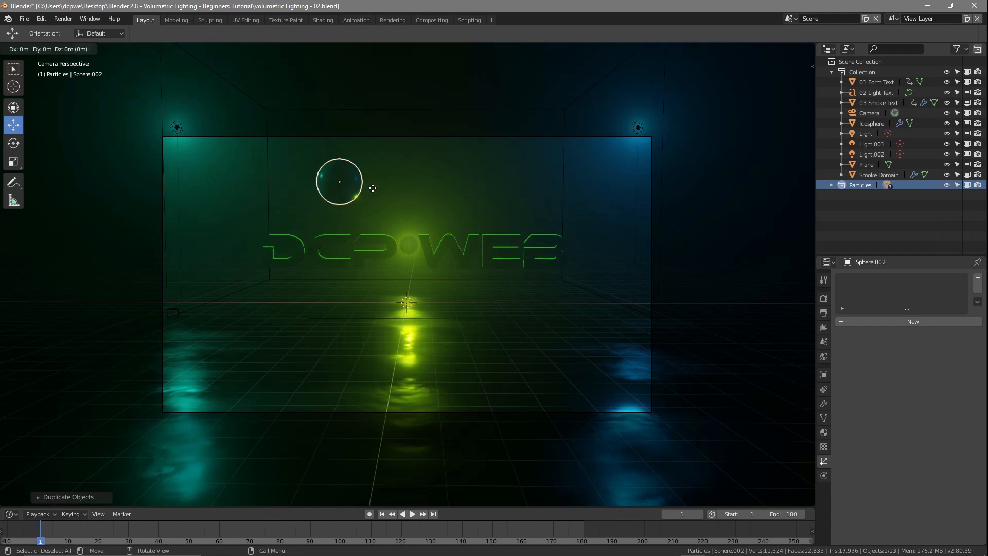
right_click(372, 188)
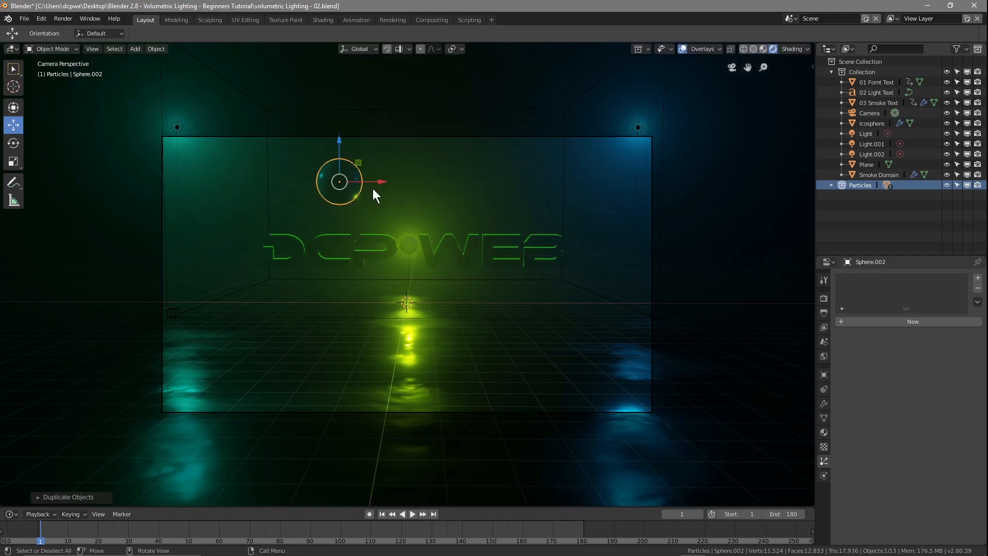
Step: Line up the duplicates beside the original along X, with Sphere.001 in the middle and Sphere.002 moved about 5.2 m, and save the file
left_click(831, 185)
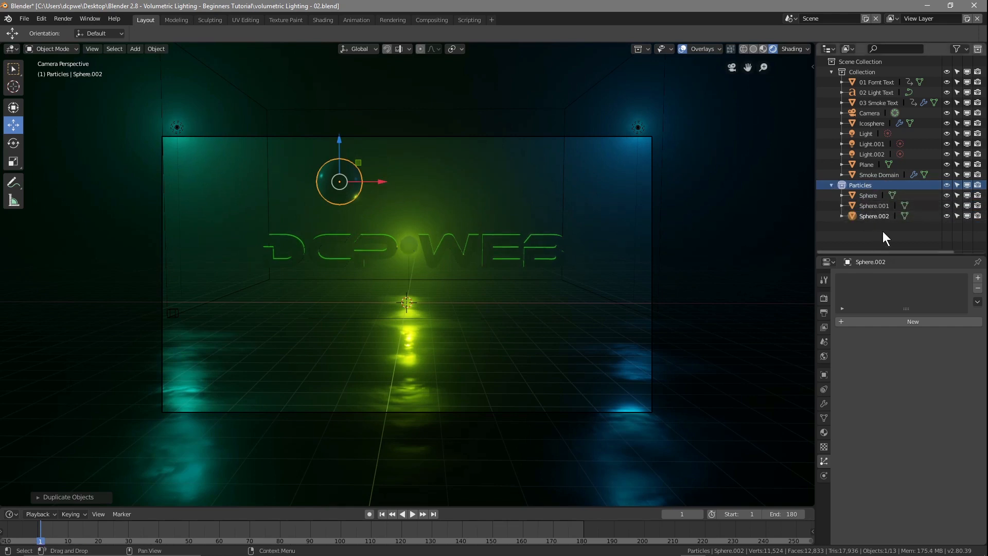
left_click(879, 206)
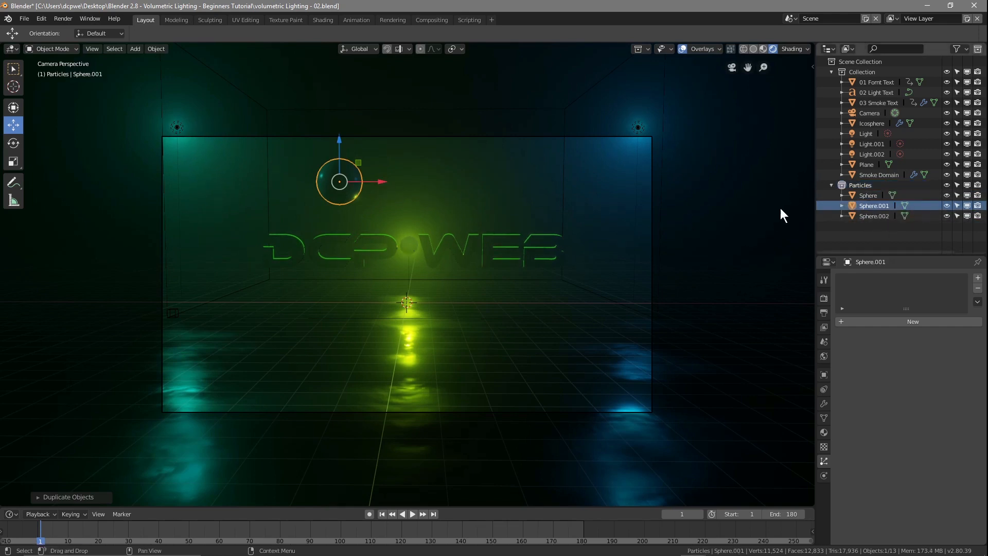
left_click_drag(384, 181, 442, 181)
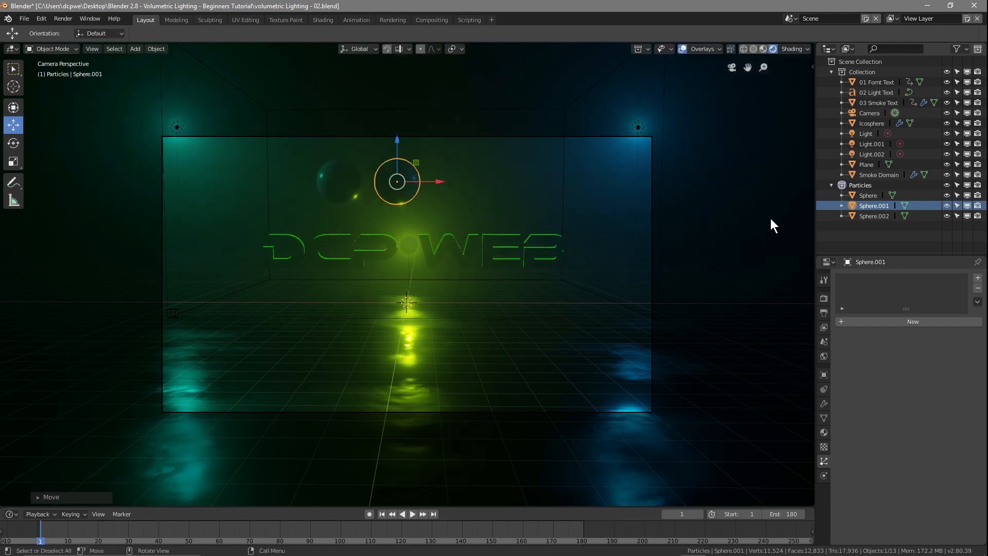
left_click(873, 216)
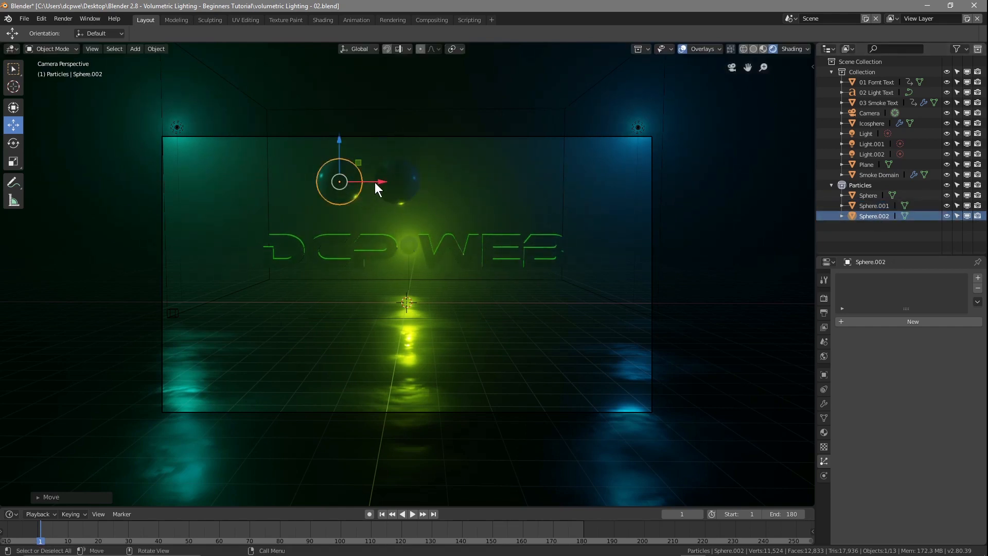
key("shift+d")
key("x")
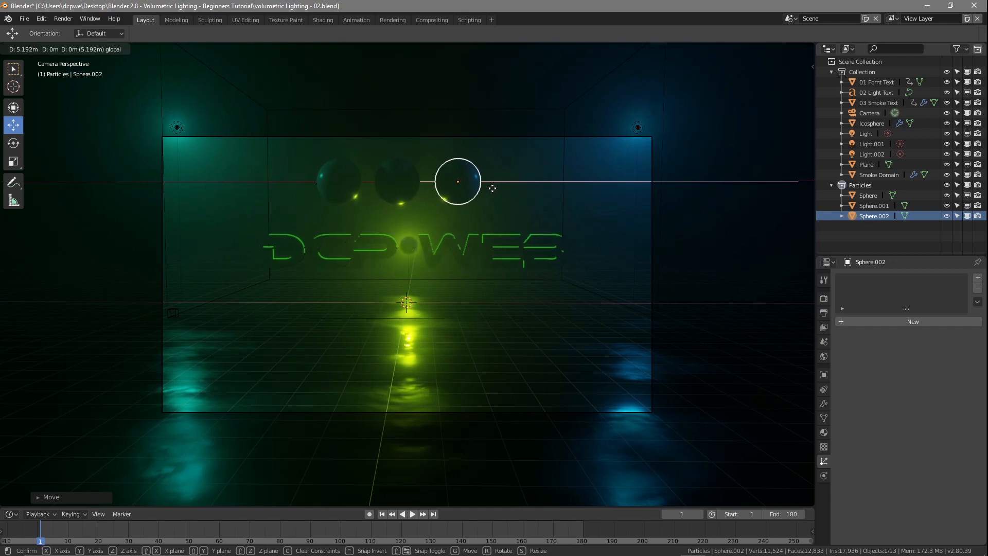
left_click(491, 189)
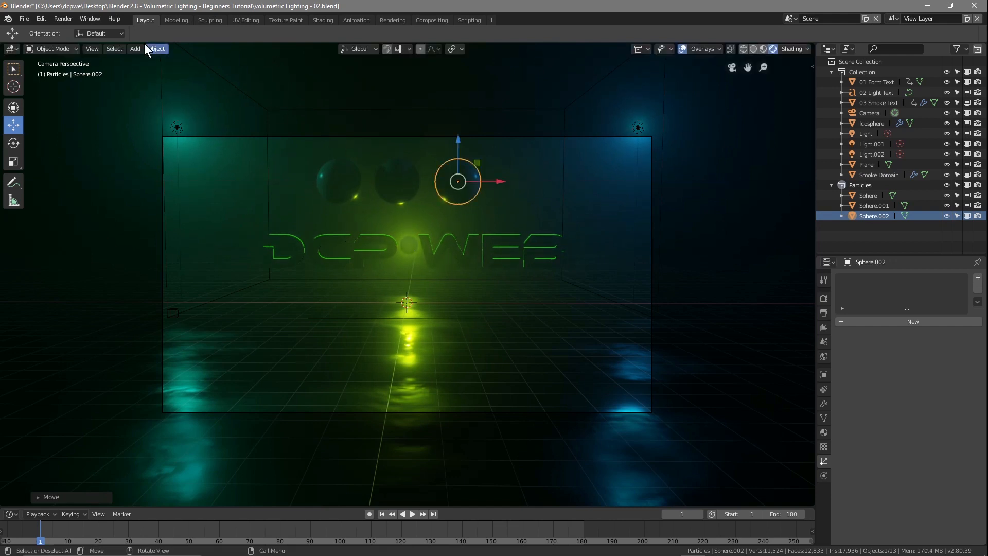
left_click(20, 19)
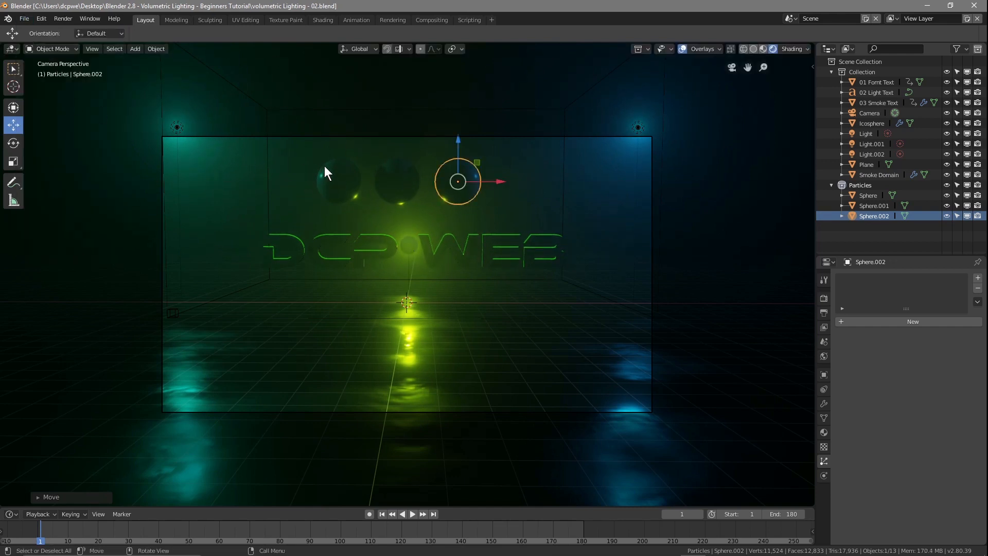
Step: Give the original sphere a new material with an Emission surface shader
left_click(335, 178)
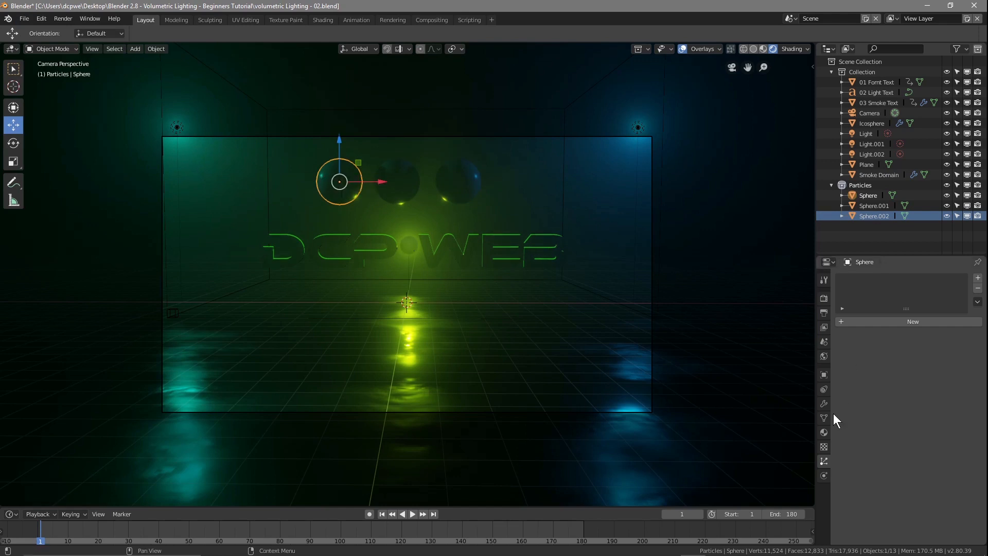
left_click(824, 431)
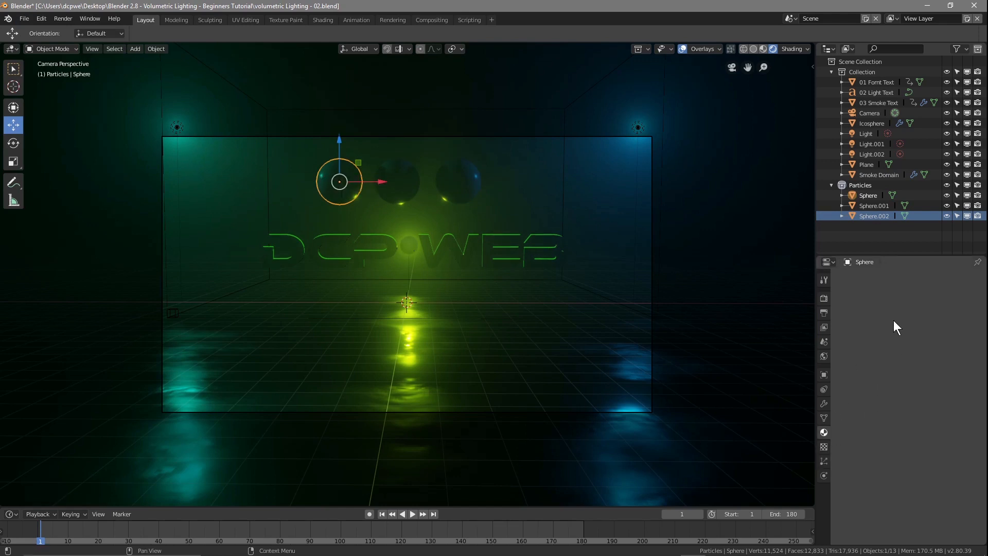
left_click(873, 196)
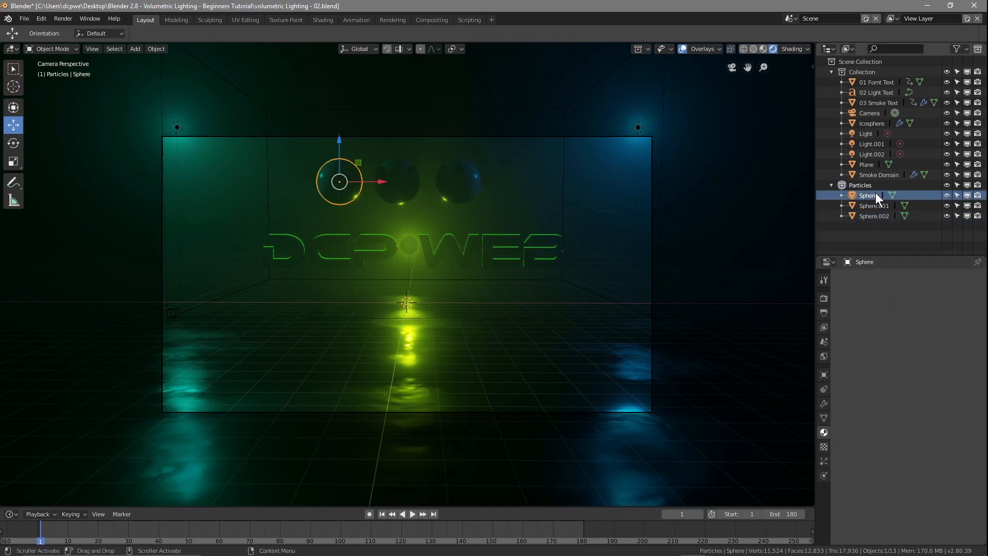
left_click(826, 446)
left_click(823, 435)
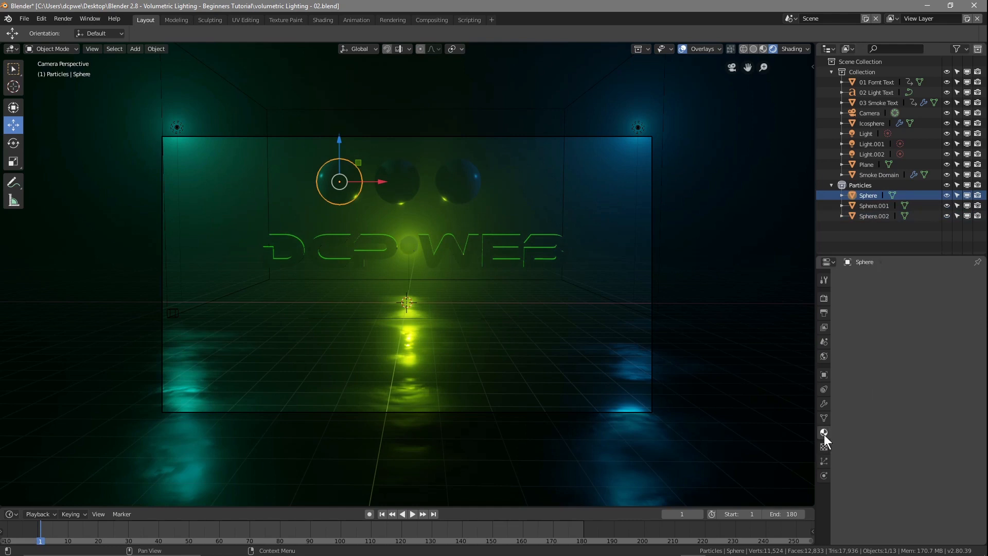
left_click(349, 192)
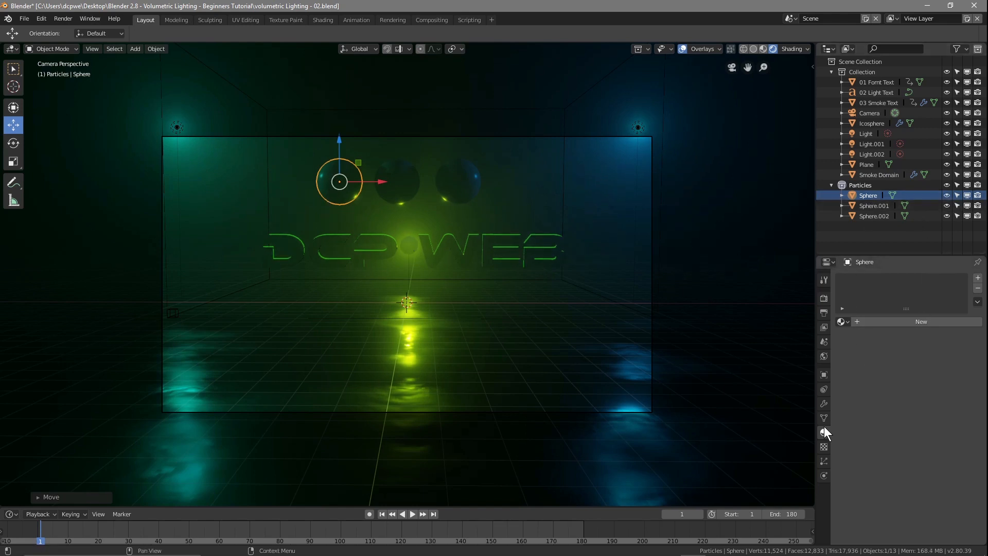
left_click(905, 320)
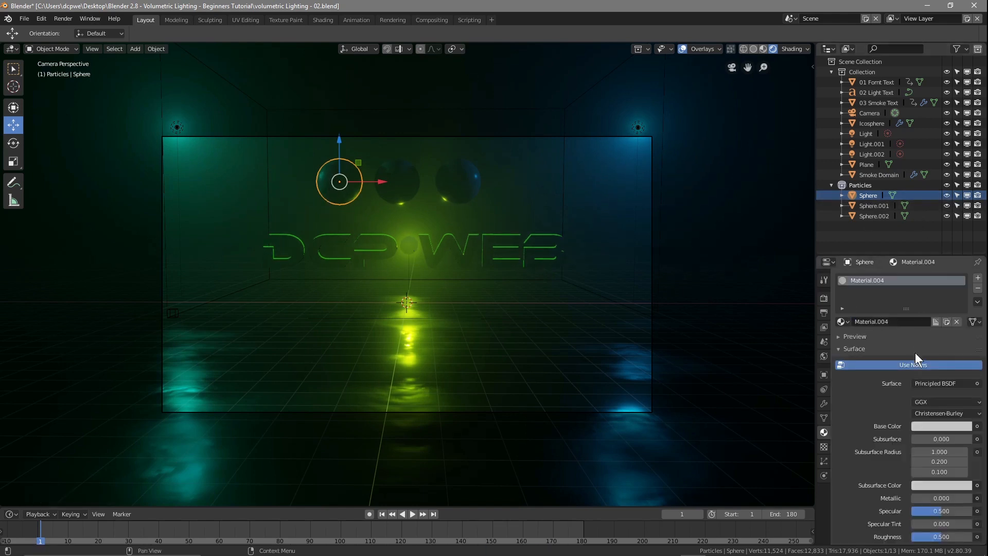
left_click(937, 383)
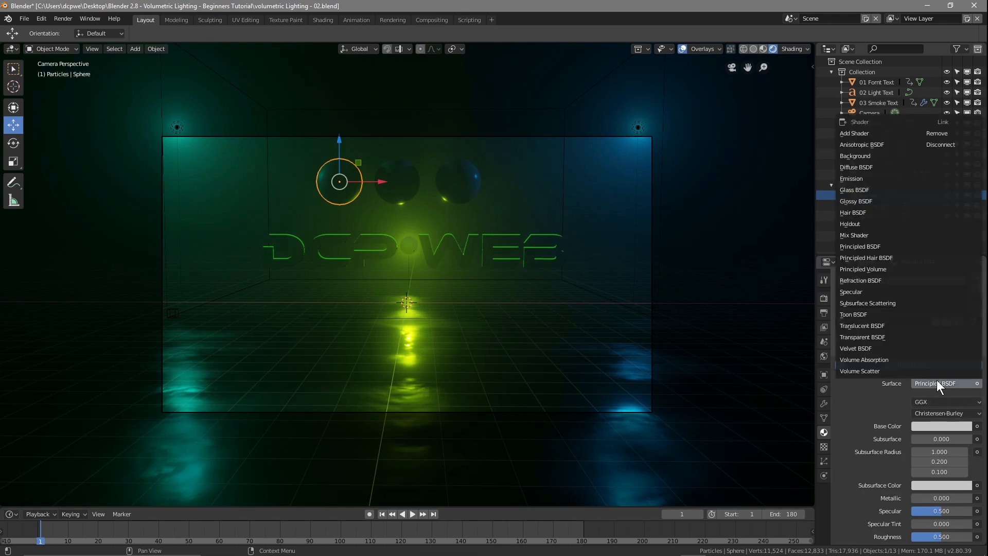
left_click(873, 181)
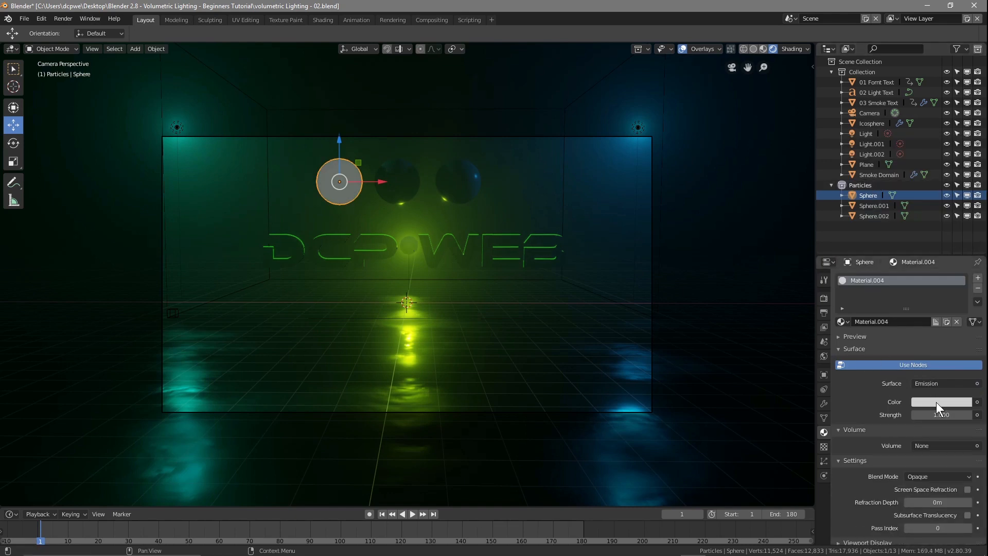
Step: Give Sphere.001 and Sphere.002 each a new material with an Emission surface shader
left_click(873, 205)
left_click(910, 323)
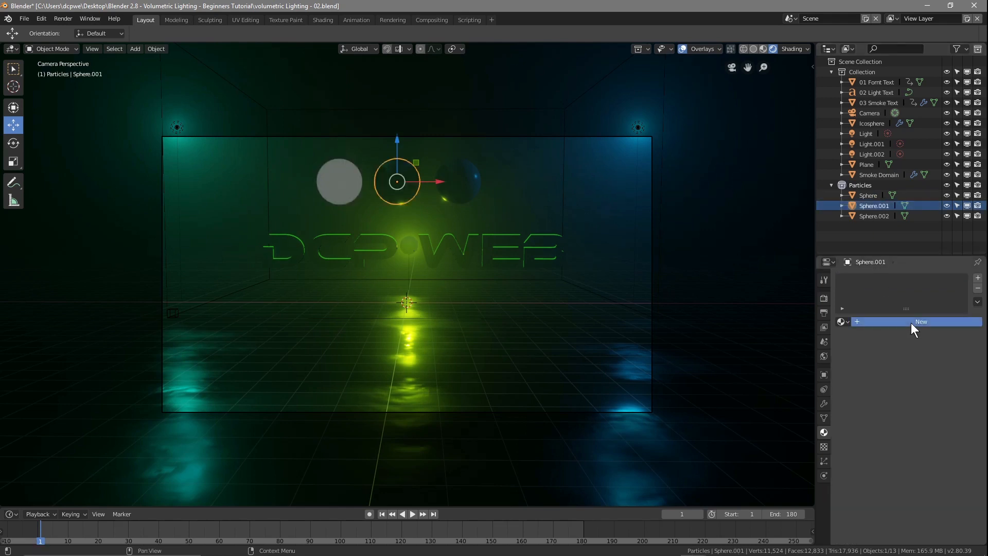
left_click(932, 383)
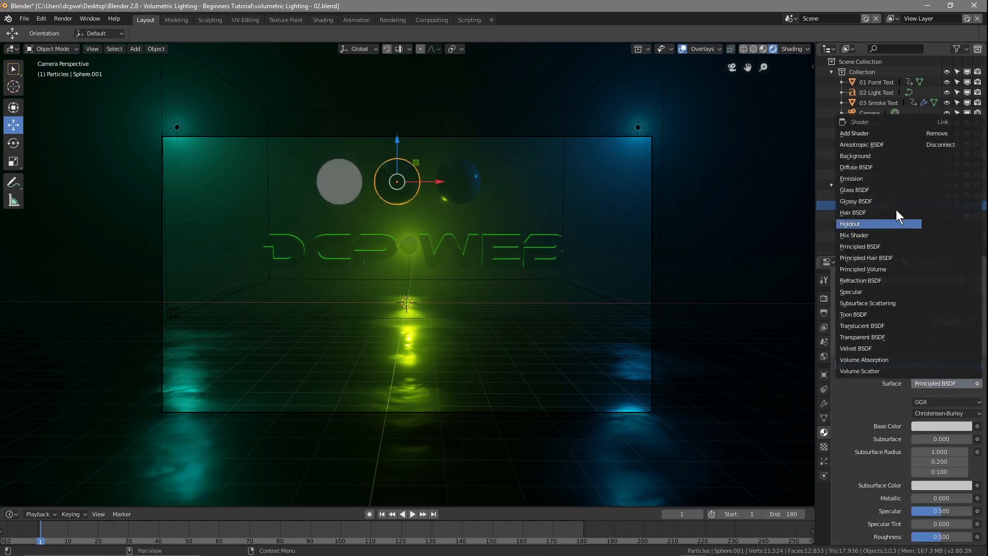
left_click(872, 180)
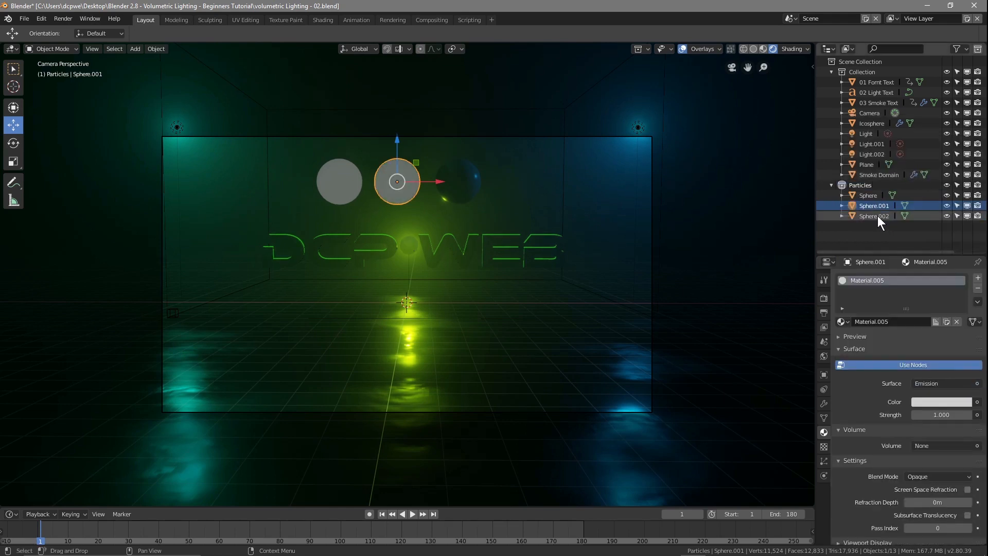
left_click(878, 215)
left_click(912, 324)
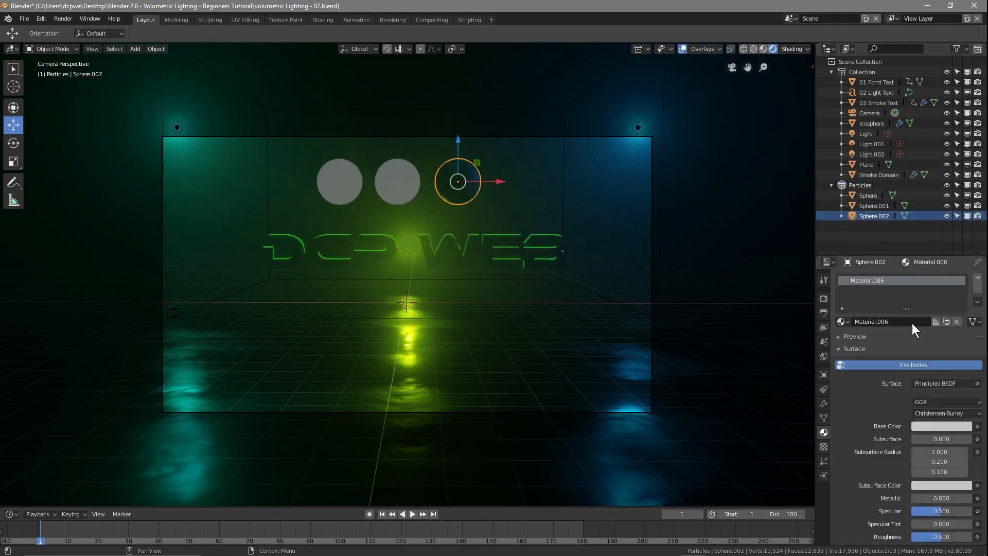
left_click(927, 383)
left_click(876, 178)
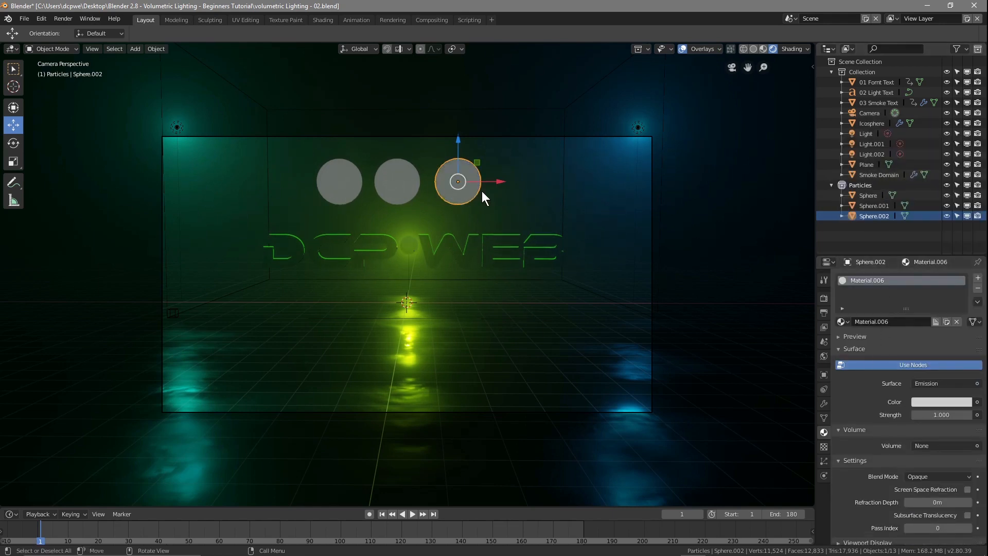
Step: Set the emission colour of Sphere to golden yellow (R 1.000, G 0.577, B 0.000) and of Sphere.001 to cyan (R 0.000, G 0.955, B 1.000)
left_click(871, 196)
left_click(934, 402)
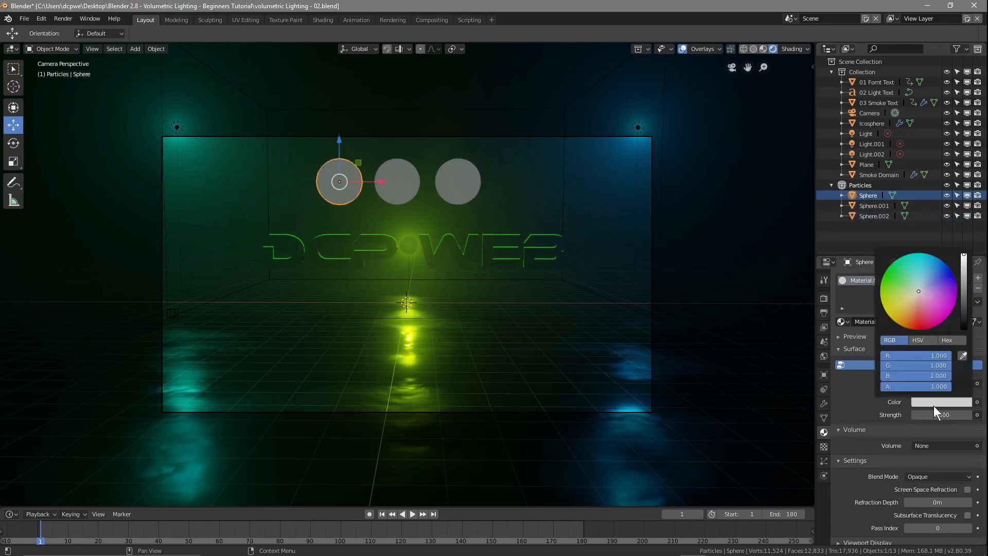
left_click_drag(915, 297, 890, 317)
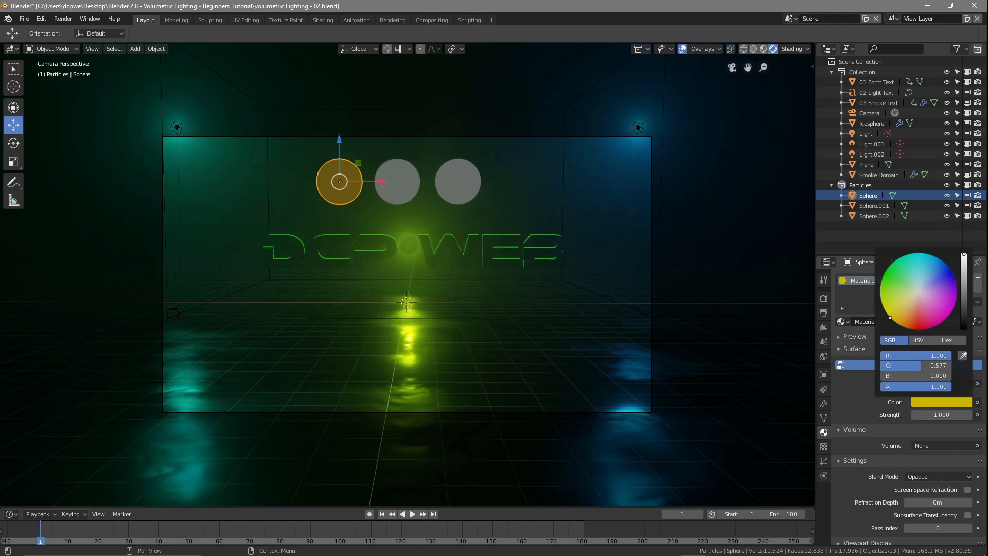
left_click(403, 181)
left_click(936, 401)
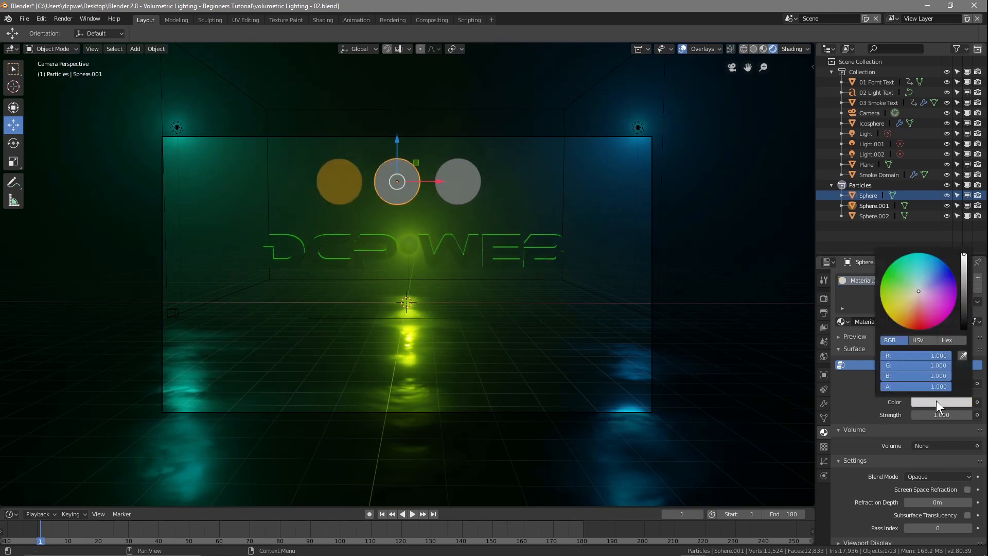
left_click_drag(925, 295, 919, 253)
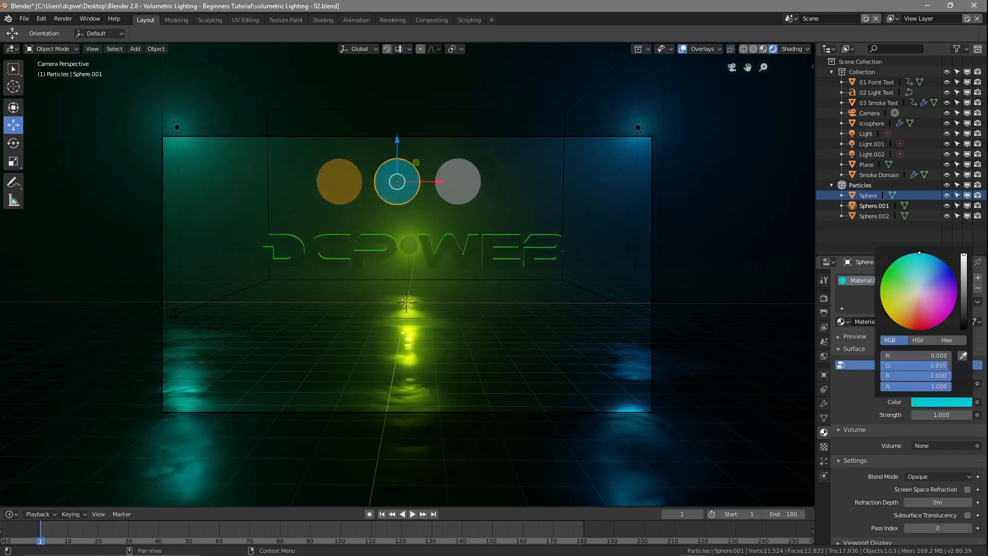
Step: Set the emission colour of Sphere.002 to magenta and save the file
left_click(464, 174)
left_click(942, 400)
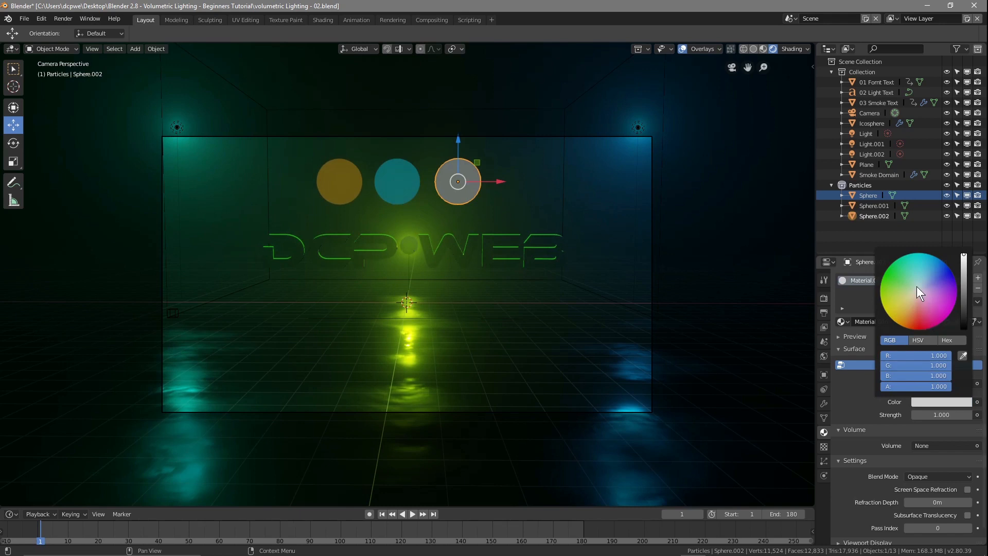
left_click_drag(918, 292, 951, 312)
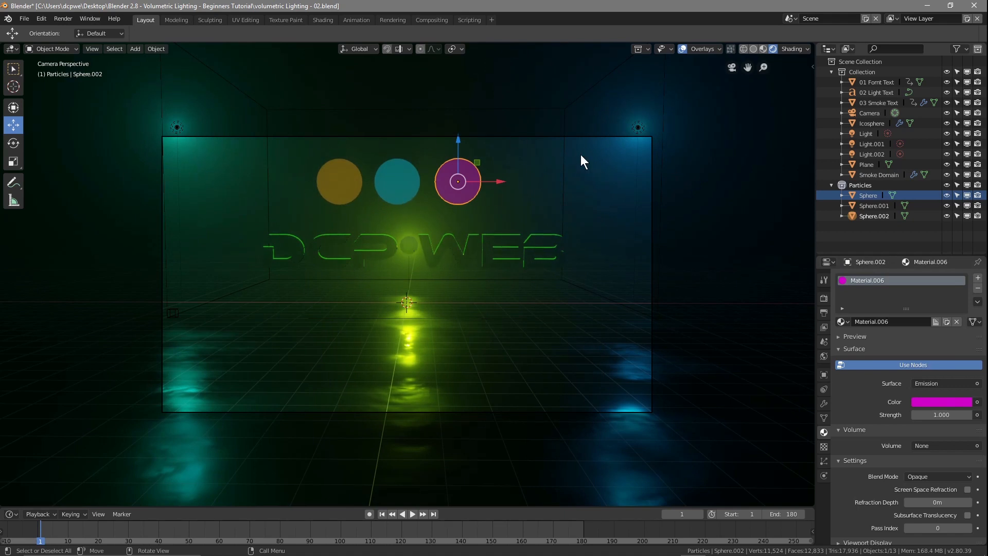
left_click(26, 20)
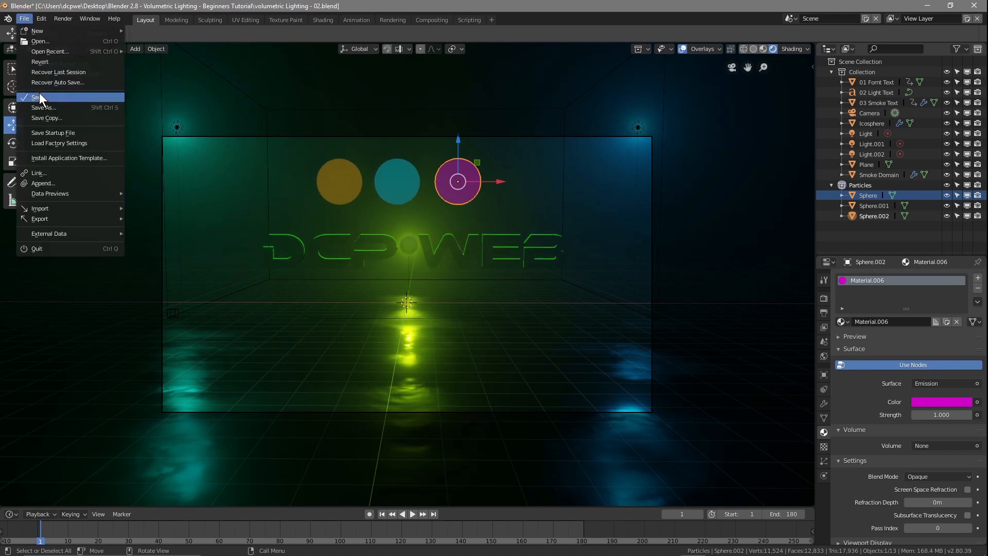
left_click(40, 93)
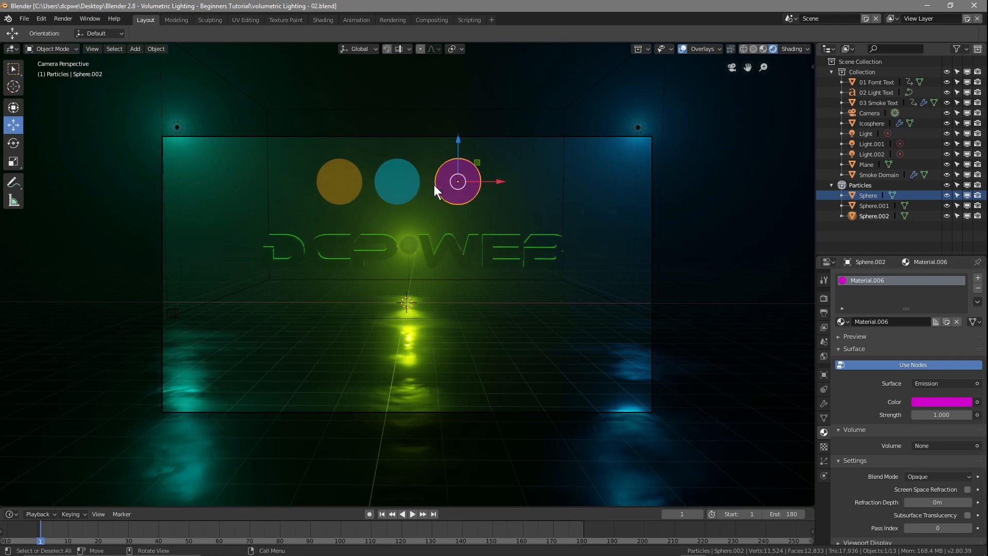
Step: Select all three particle spheres together and move them up above the camera frame, out of the rendered view
left_click(860, 196)
left_click(867, 205, "ctrl")
left_click(869, 216, "ctrl")
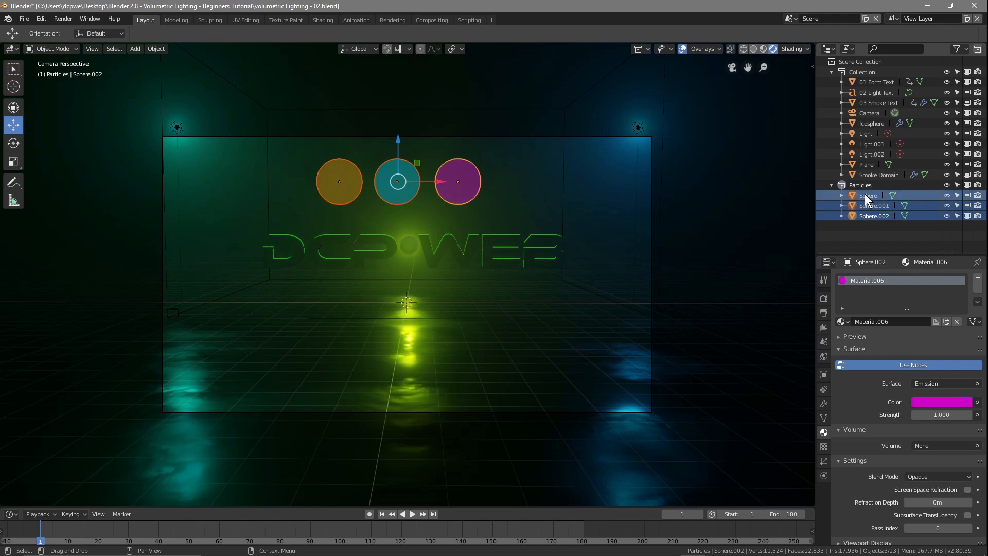
left_click(866, 195)
left_click(870, 205, "ctrl")
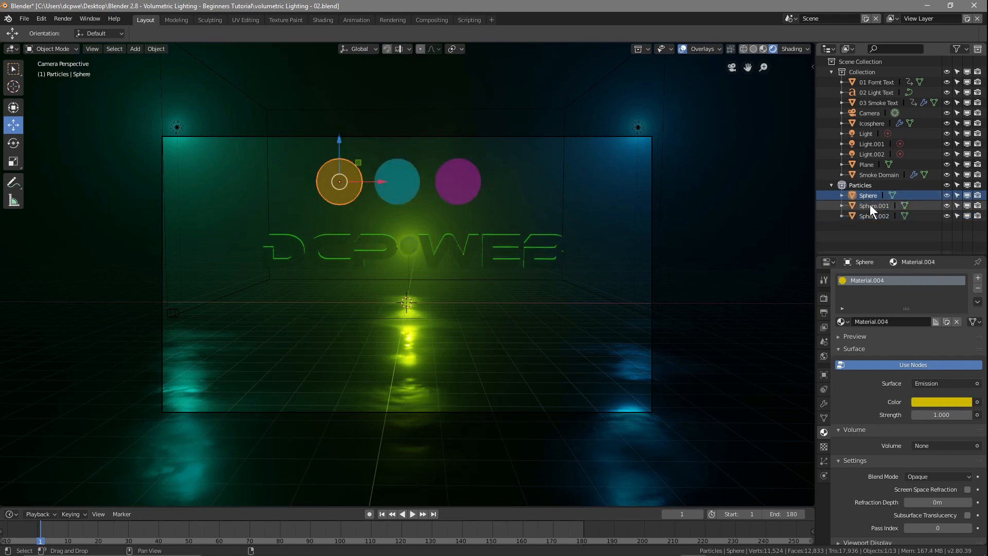
left_click(869, 212, "ctrl")
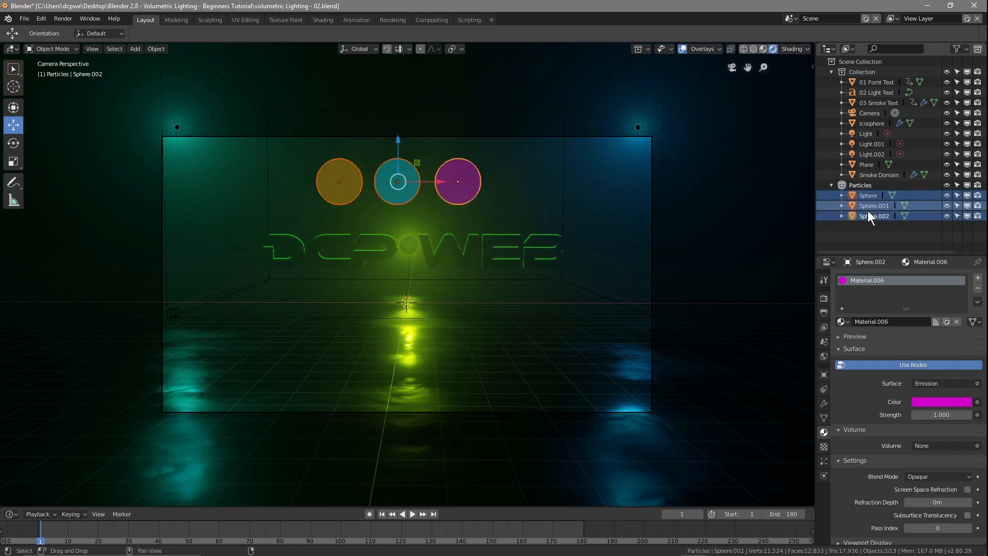
left_click_drag(398, 141, 391, 501)
left_click_drag(438, 78, 452, 117)
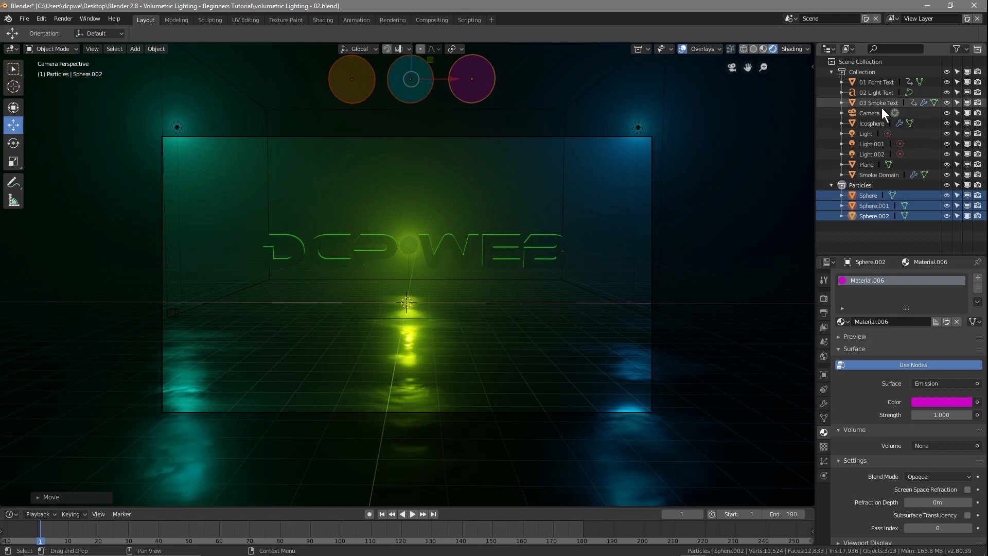
Step: Rename the Icosphere object as Icosphere Particle
left_click(873, 124)
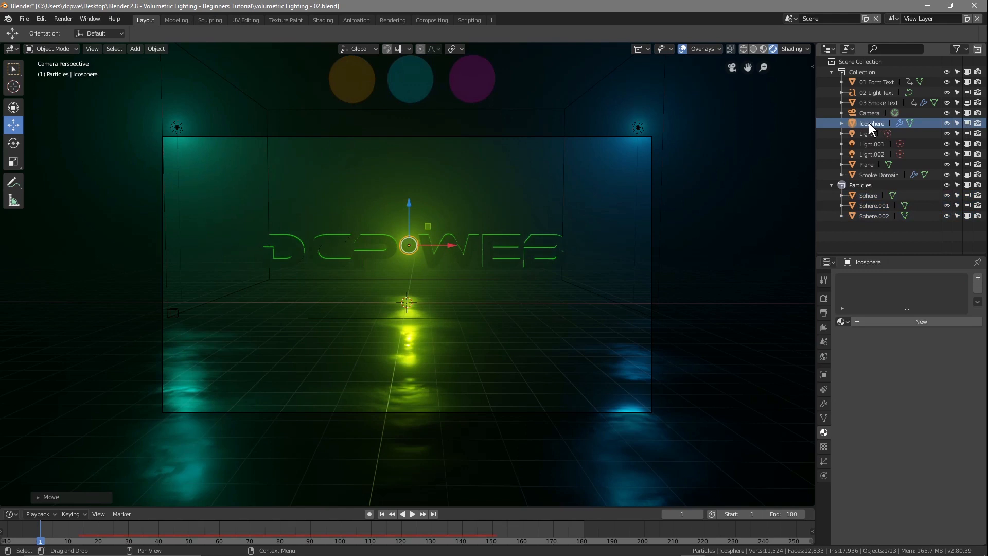
double_click(873, 124)
key("Return")
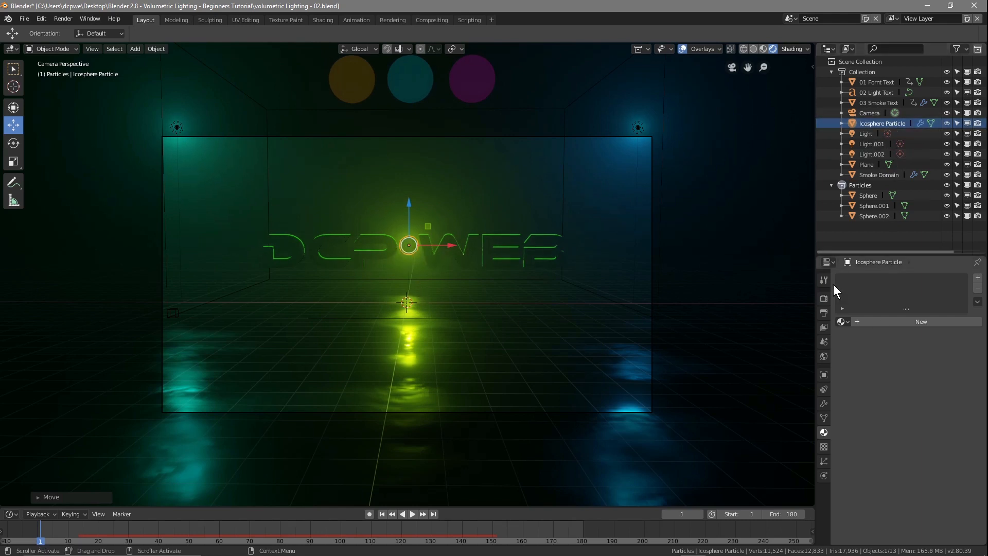
Step: Turn off Show Emitter in the render settings of the Icosphere Particle's particle system
left_click(822, 464)
scroll(890, 412, "down", 6)
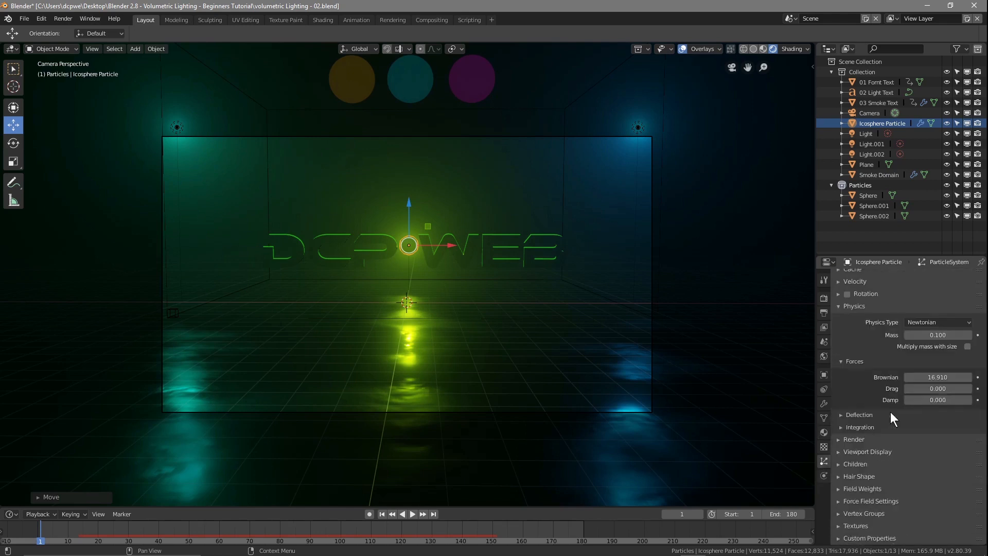
left_click(839, 440)
scroll(925, 469, "down", 4)
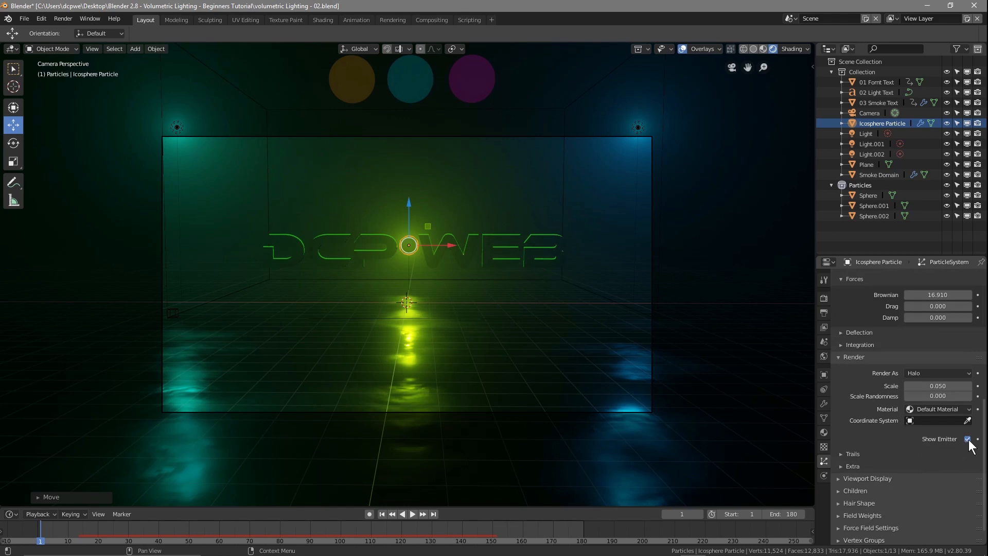
left_click(967, 439)
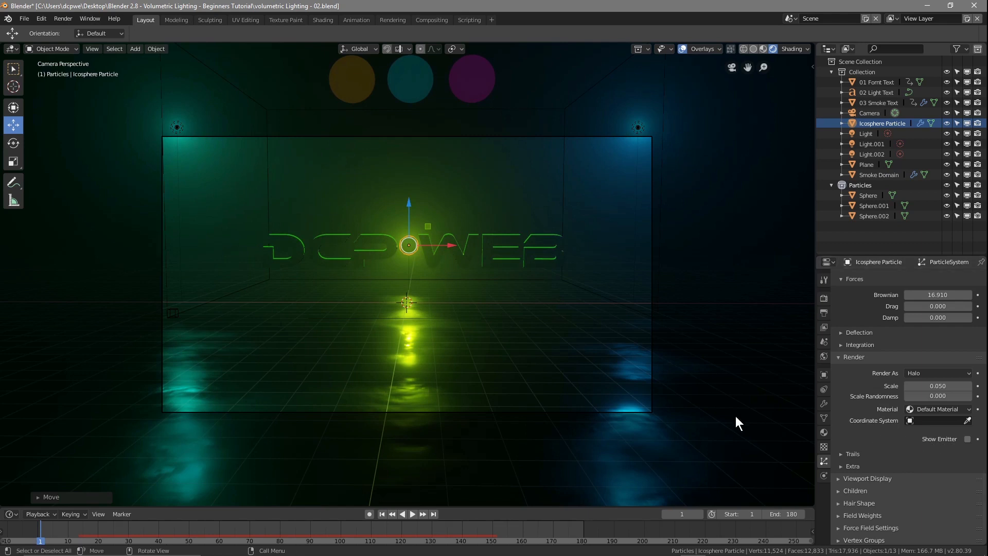
Step: Expand the particle system's Viewport Display settings and render the particles as Collection, with Particles as the Dupli Collection
scroll(858, 477, "down", 2)
left_click(841, 451)
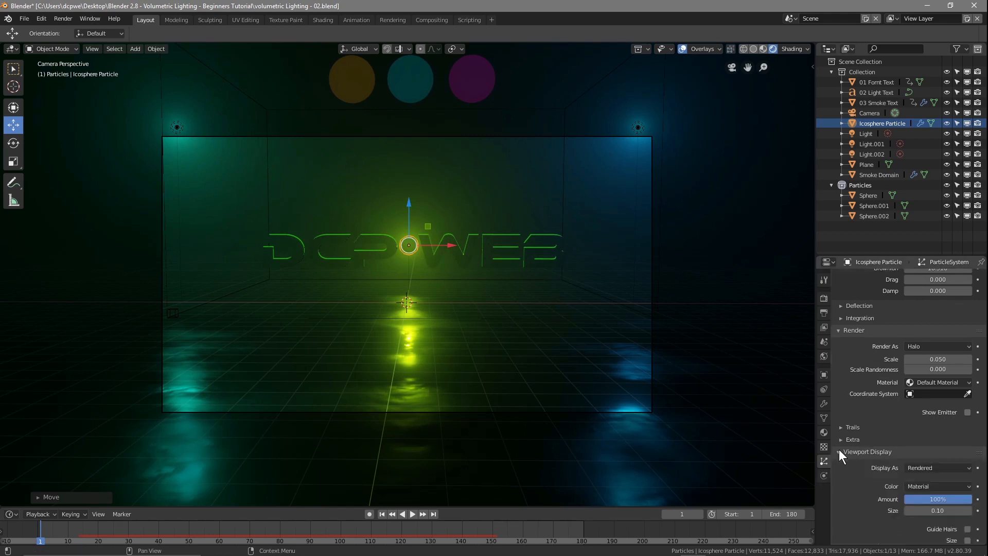
scroll(947, 499, "down", 5)
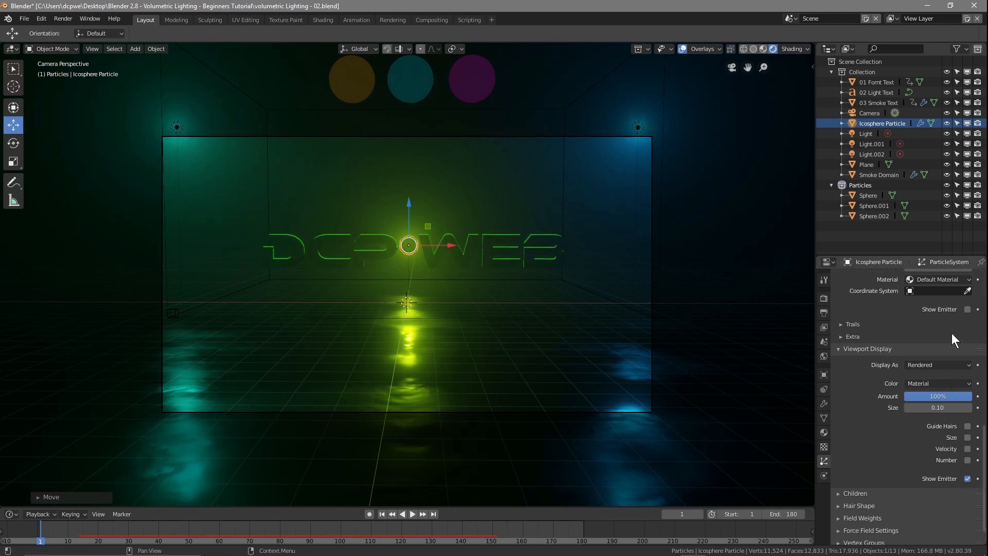
scroll(939, 323, "up", 4)
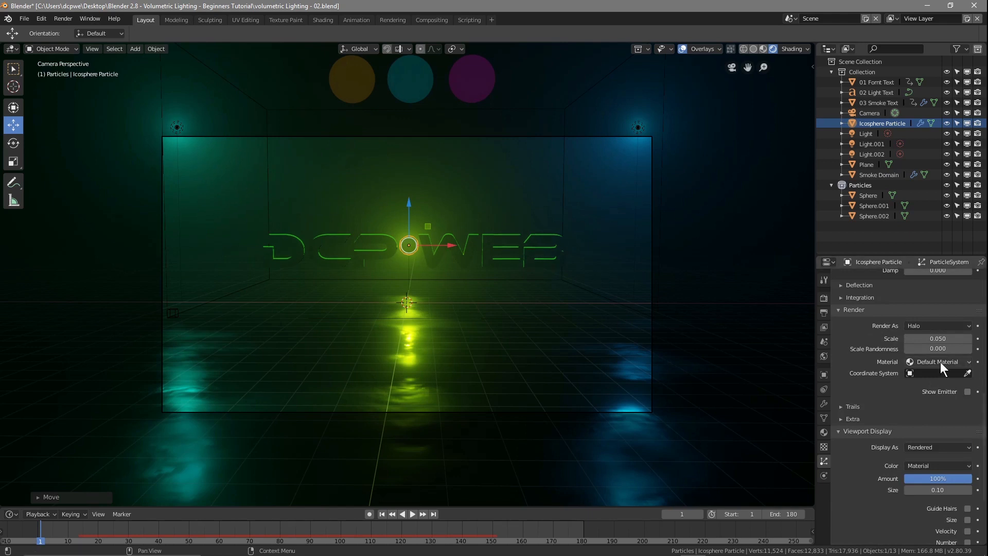
left_click(936, 326)
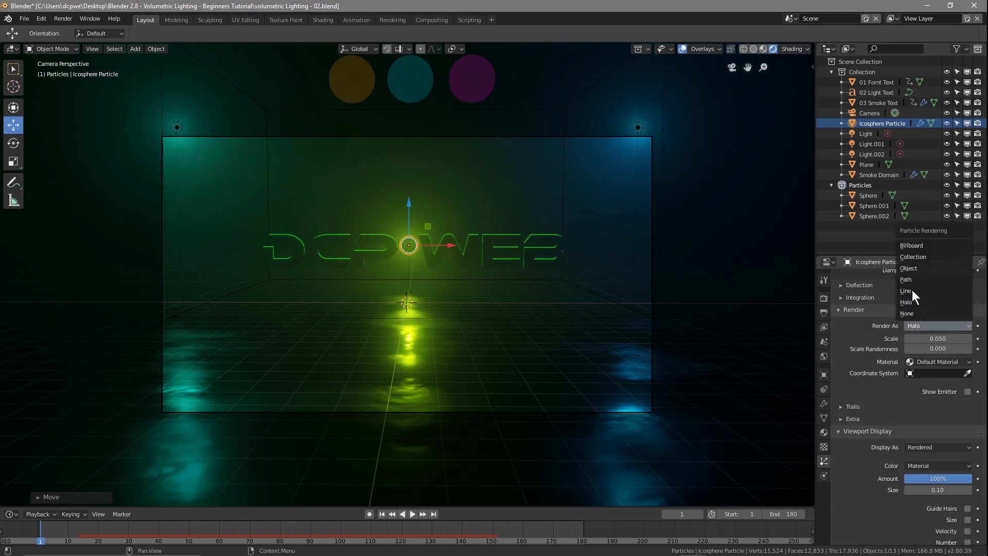
left_click(911, 258)
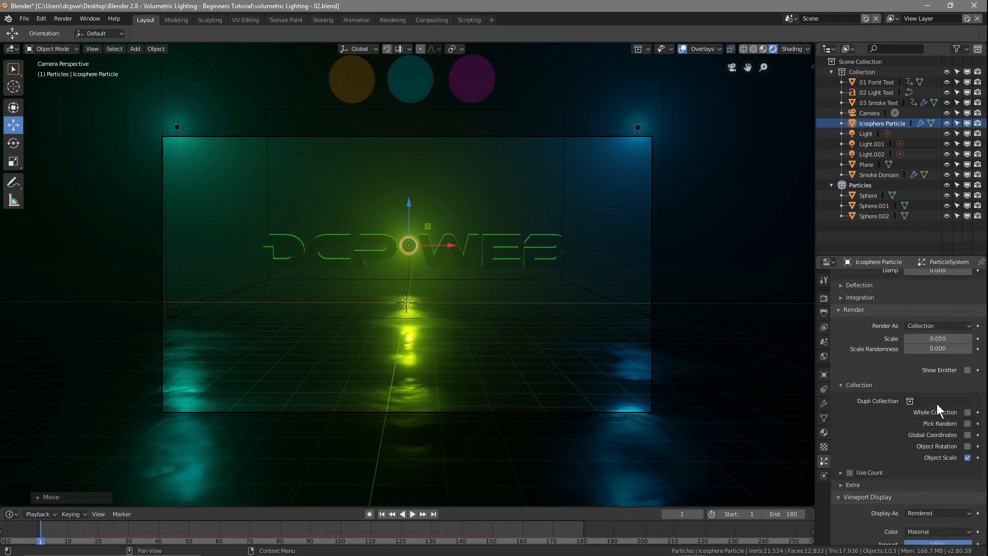
left_click(909, 400)
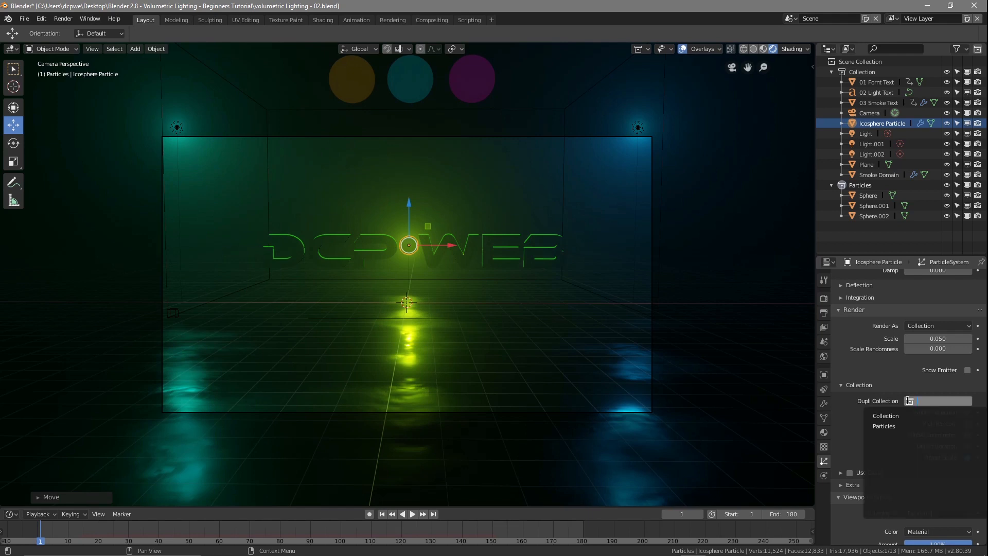
left_click(886, 427)
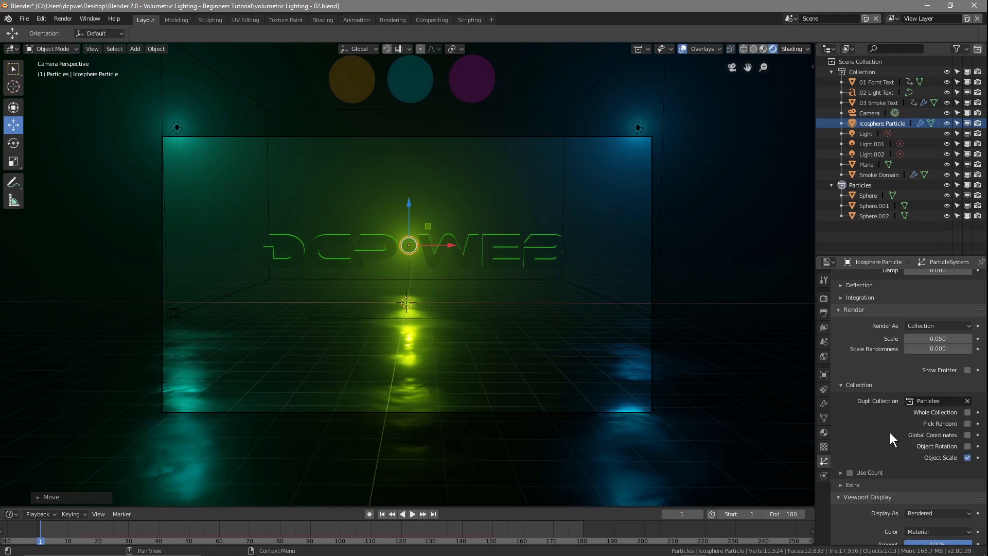
Step: Play the animation up to frame 46 and examine the coloured sphere particles around the icosphere up close
scroll(890, 450, "down", 1)
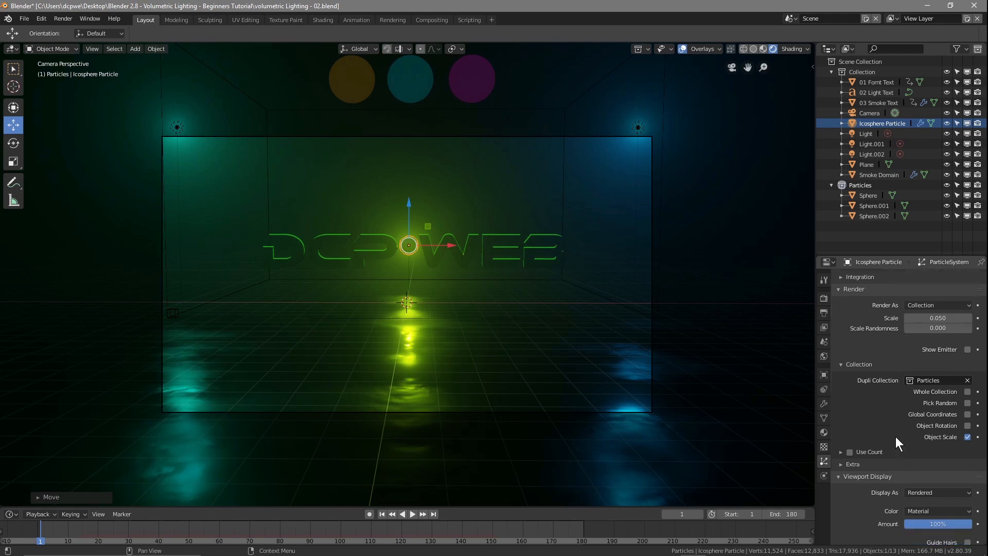
scroll(895, 436, "up", 3)
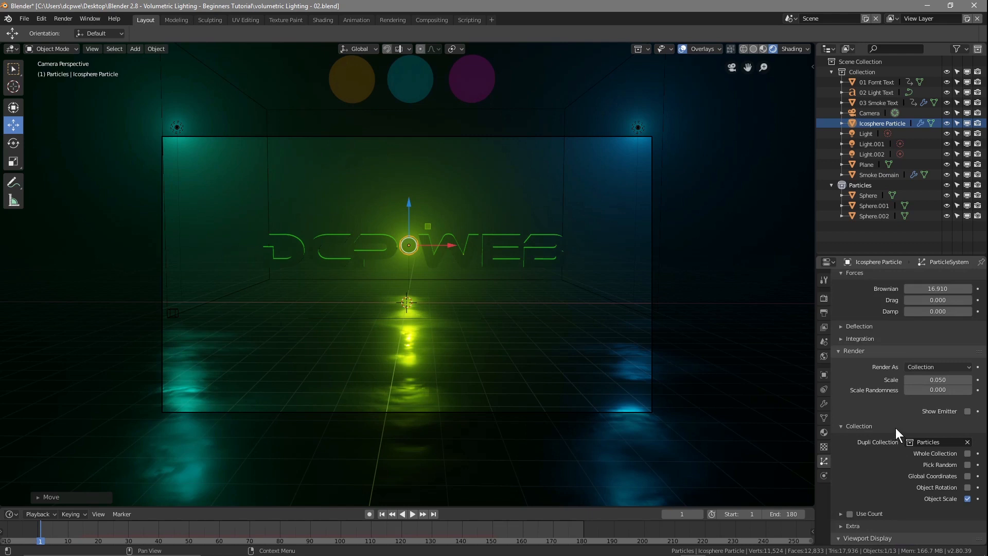
left_click(412, 514)
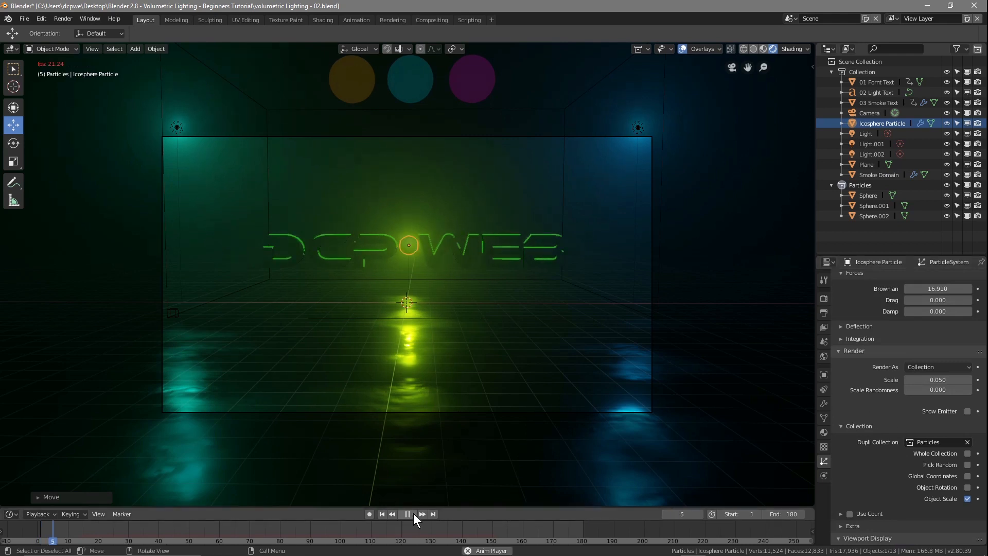
left_click(413, 514)
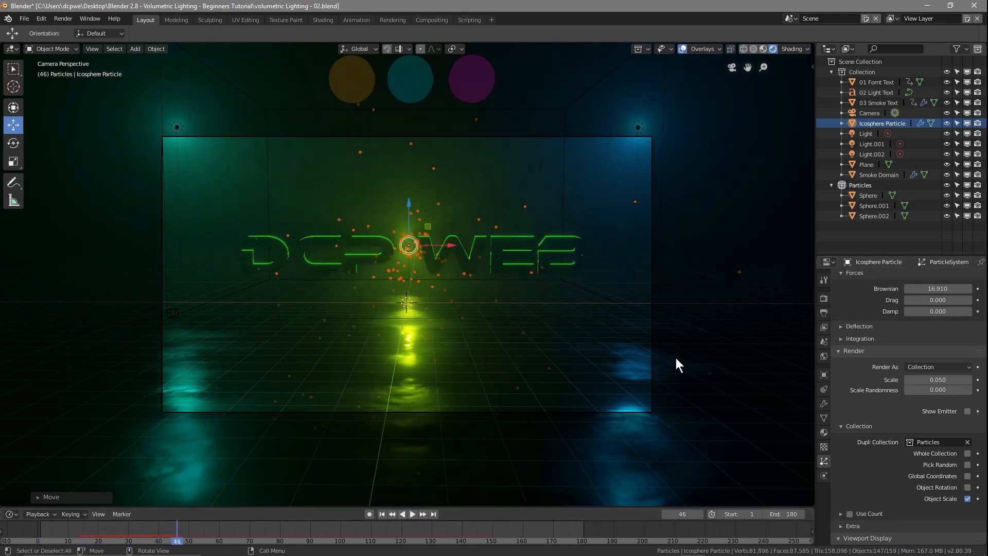
scroll(407, 297, "up", 8)
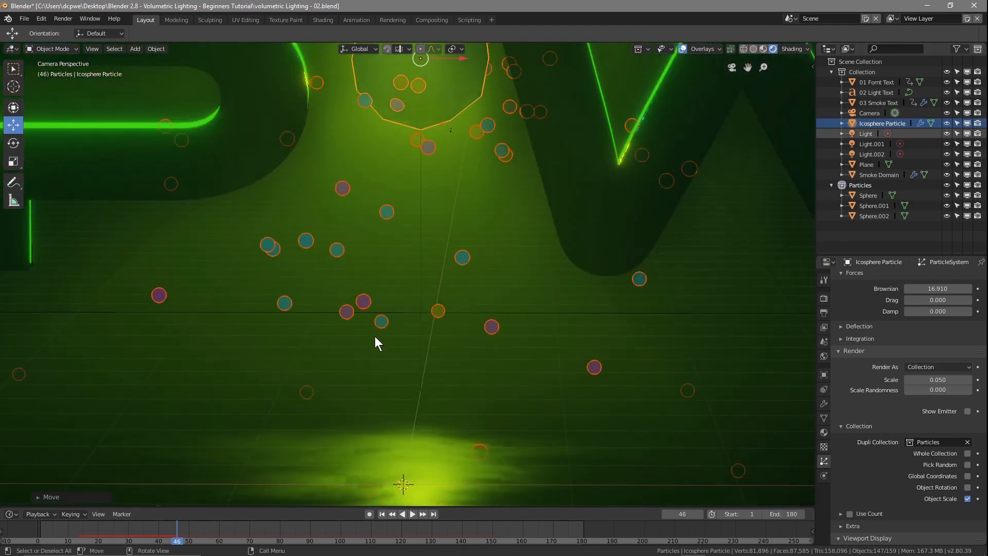
scroll(551, 380, "down", 8)
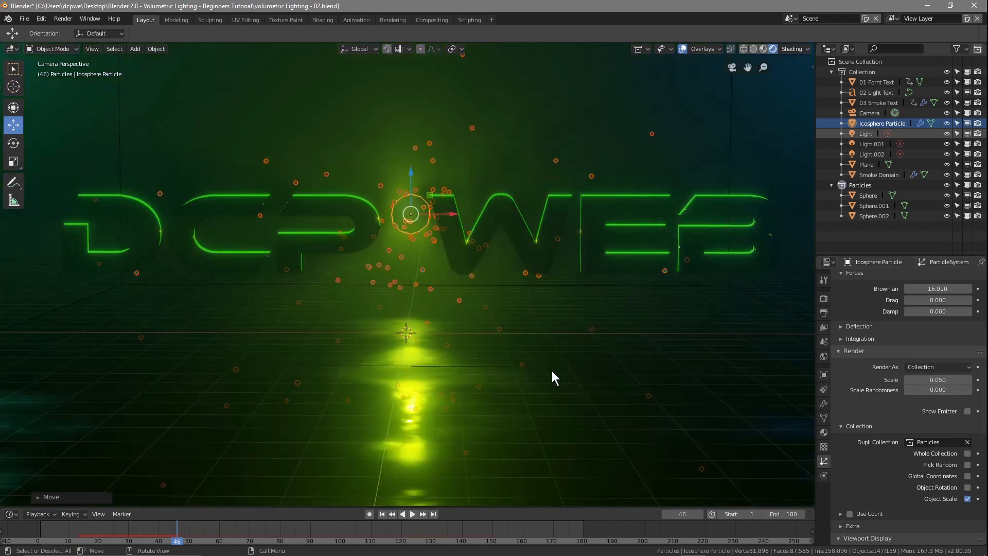
Step: Set the Icosphere Particle system's render scale to 0.080 and its scale randomness to 1.000
scroll(551, 375, "down", 4)
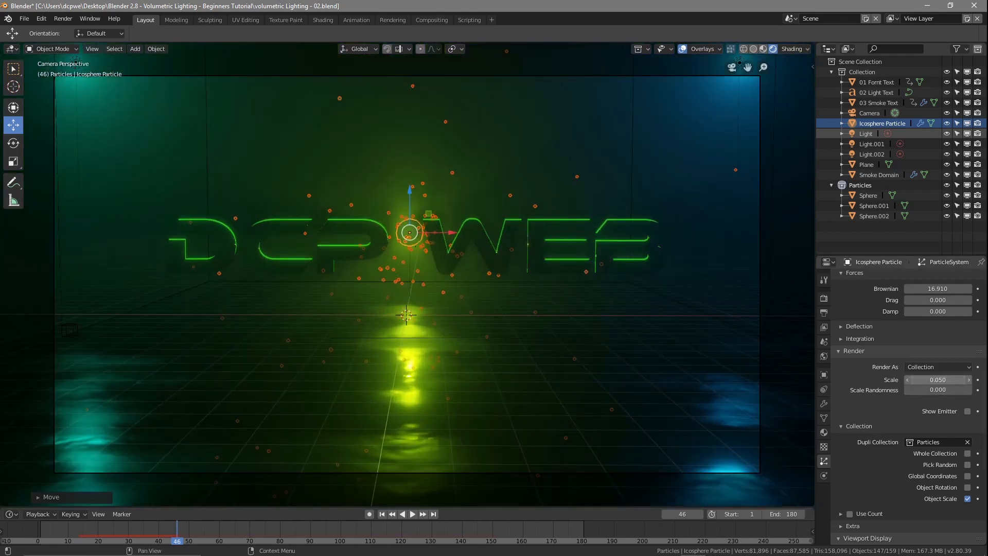
left_click_drag(937, 380, 940, 380)
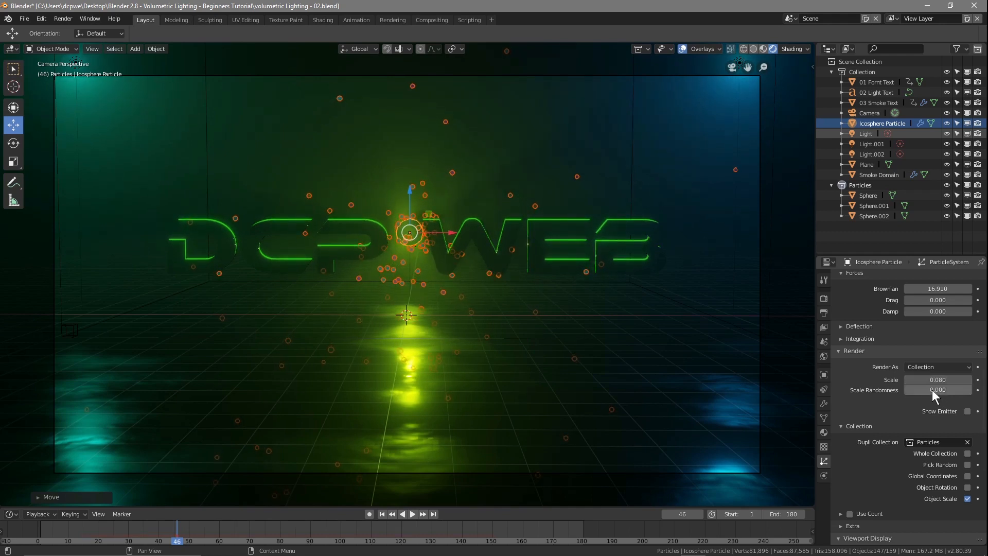
mouse_move(929, 387)
left_mouse_down()
mouse_move(947, 389)
mouse_move(921, 390)
left_mouse_up()
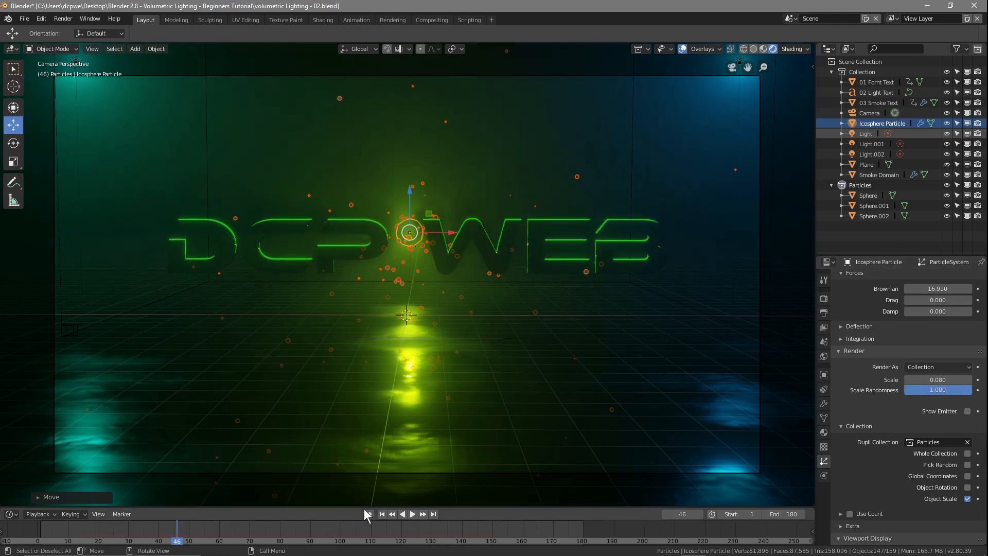
Step: Hide the viewport overlays and play the animation from the first frame to check the varied particle sizes
left_click(382, 514)
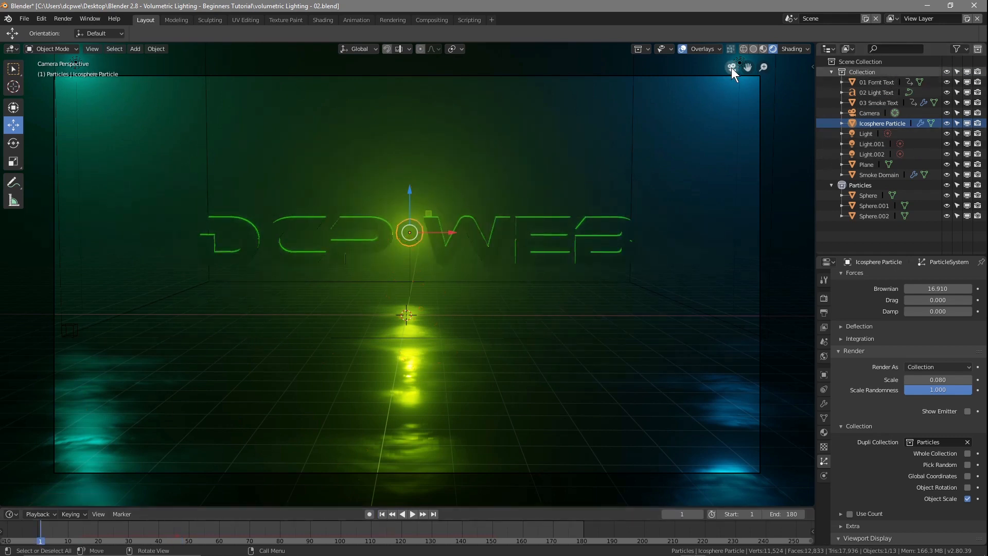
left_click(683, 49)
left_click(683, 49)
left_click(683, 49)
left_click(683, 49)
left_click(684, 49)
left_click(684, 48)
left_click(684, 49)
left_click(684, 49)
left_click(682, 49)
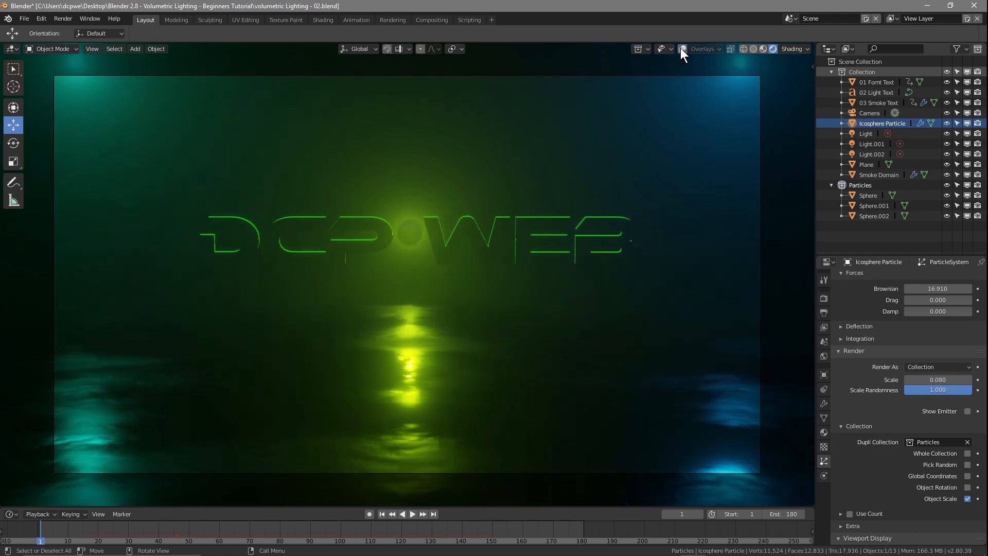
left_click(406, 514)
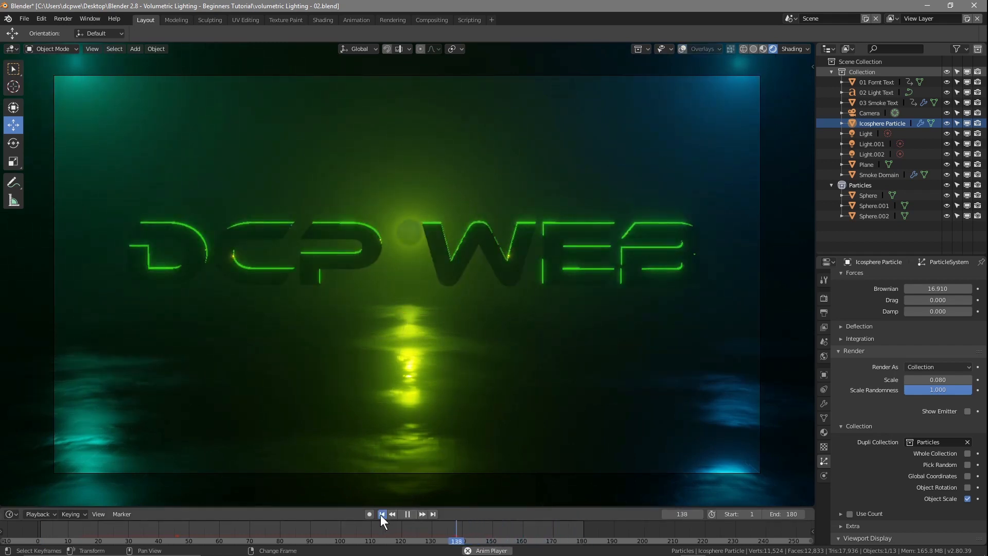
left_click(382, 514)
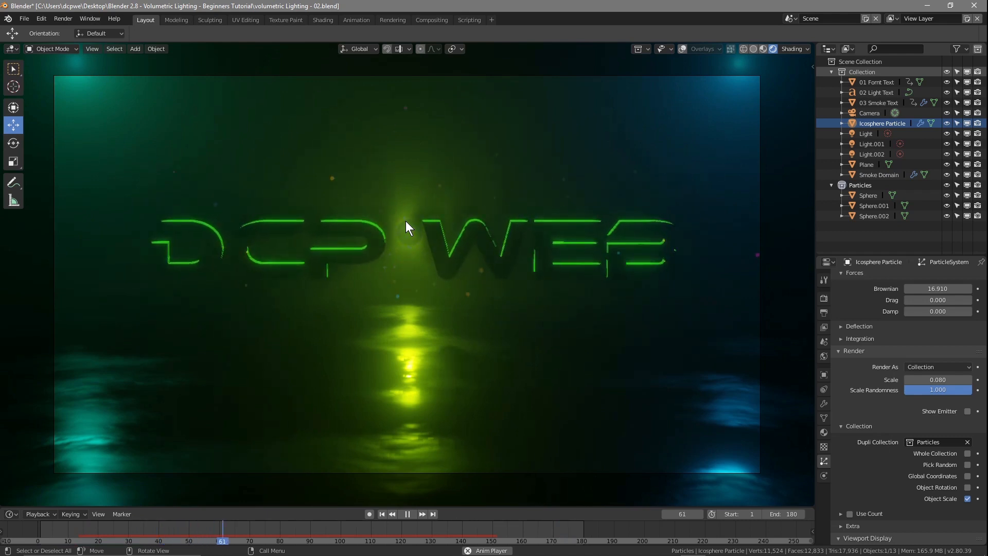
Step: Set the material emission strength to 13.3 for Sphere, 14.1 for Sphere.001 and 13.8 for Sphere.002
left_click(870, 197)
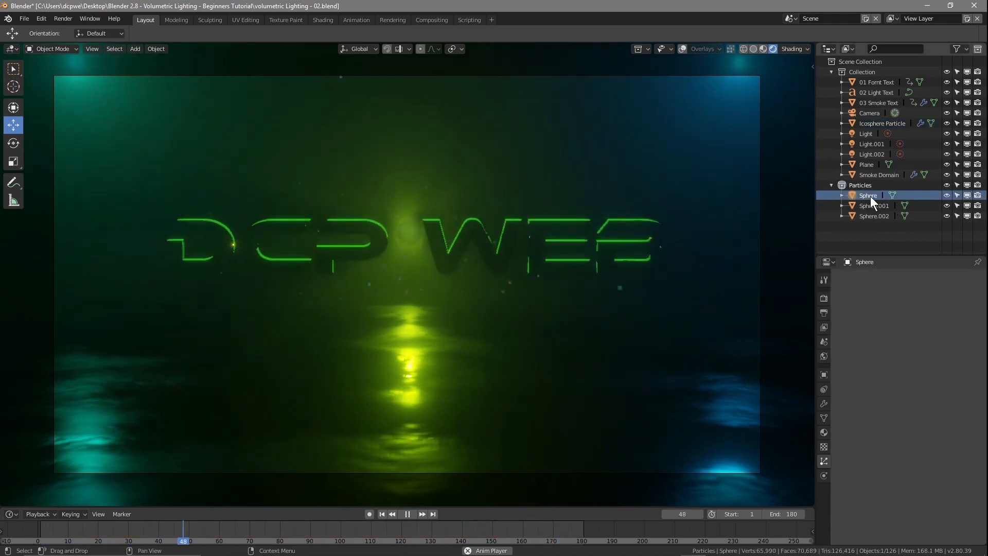
left_click(823, 432)
left_click_drag(936, 418, 968, 418)
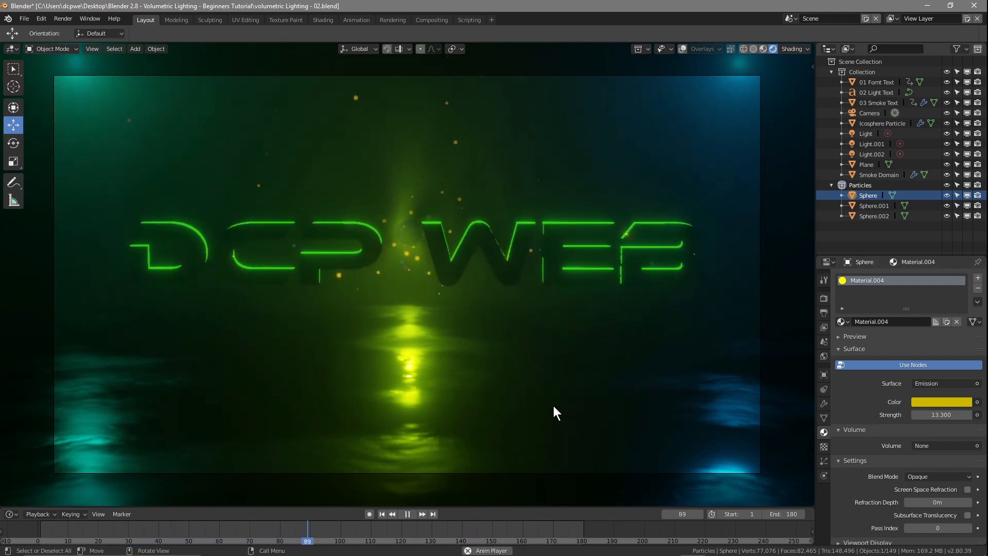
left_click(873, 206)
left_click_drag(942, 415, 976, 414)
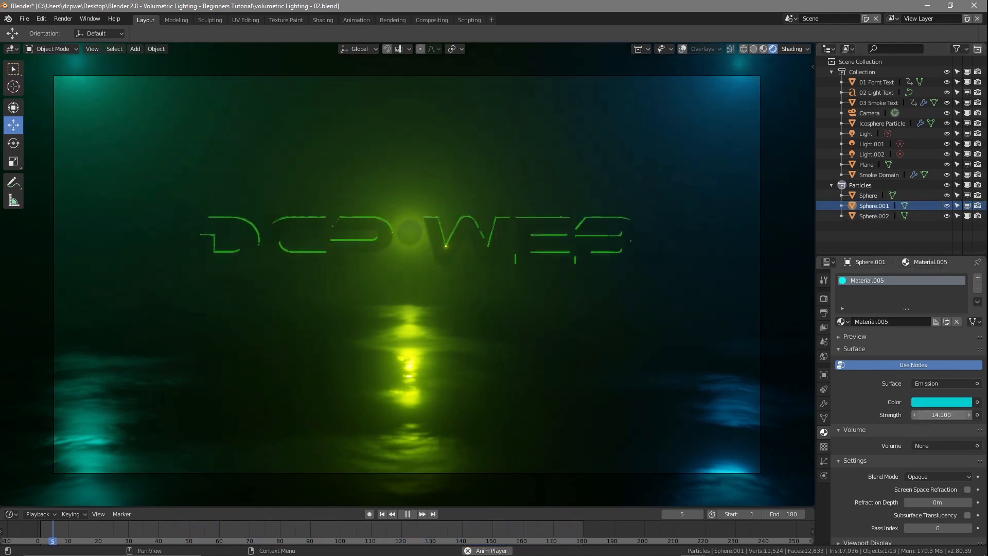
left_click(878, 216)
left_click_drag(941, 414, 980, 415)
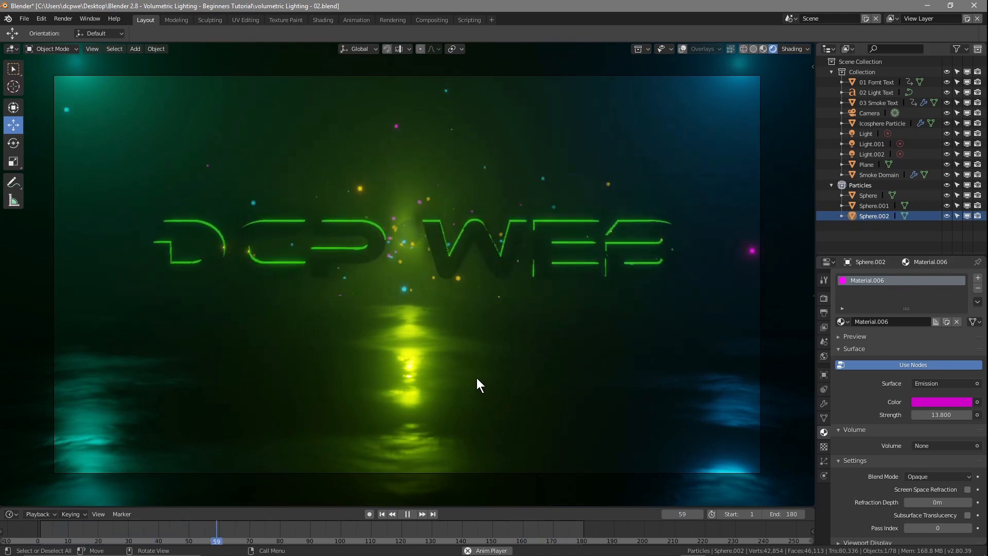
Step: Stop the animation at frame 108 and render it, closing the result before rendering frame 131 as well
left_click(409, 513)
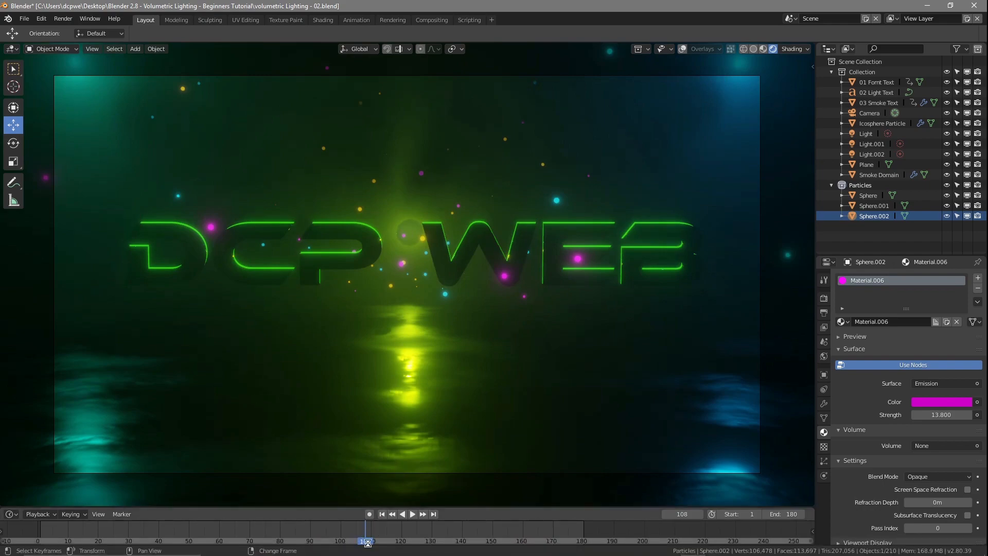
key("F12")
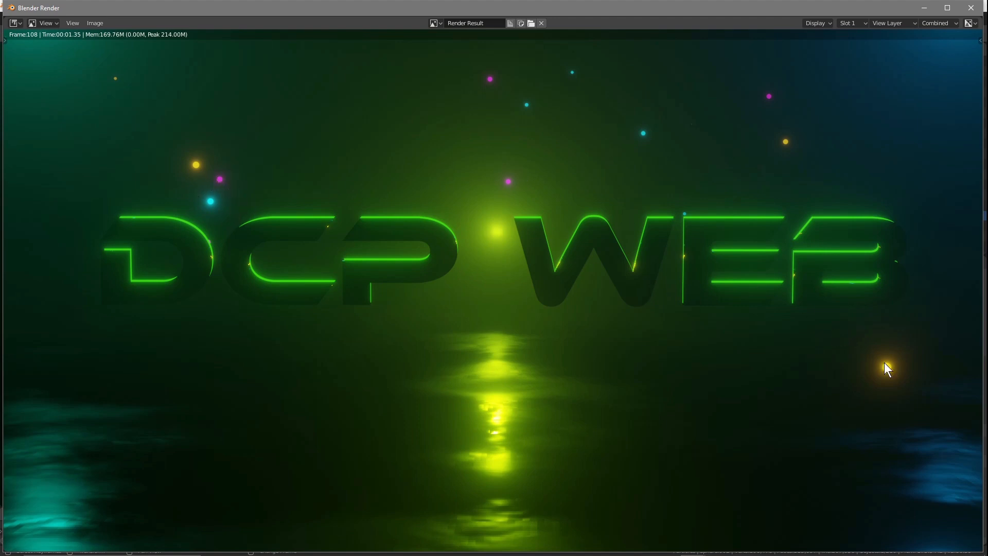
left_click(971, 8)
left_click_drag(364, 547, 435, 546)
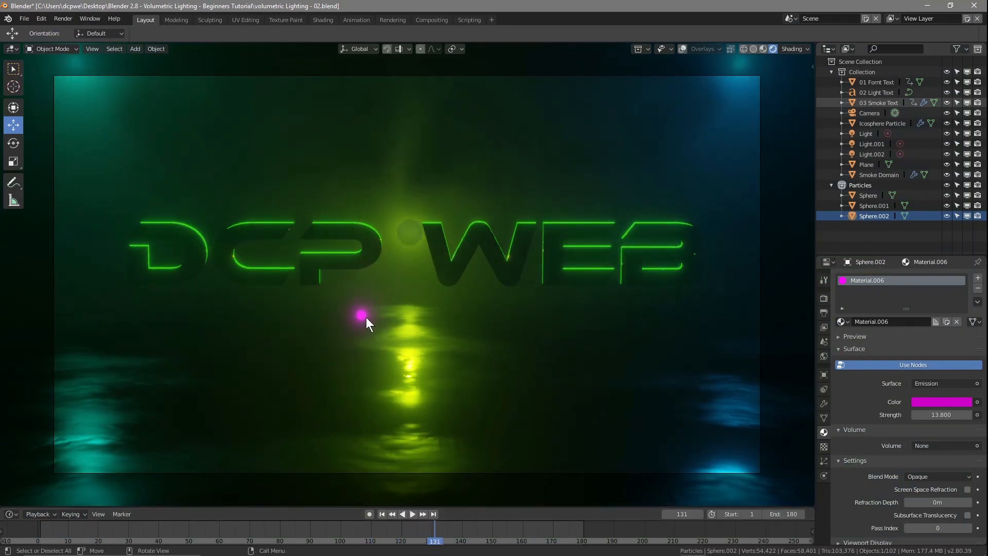
key("F12")
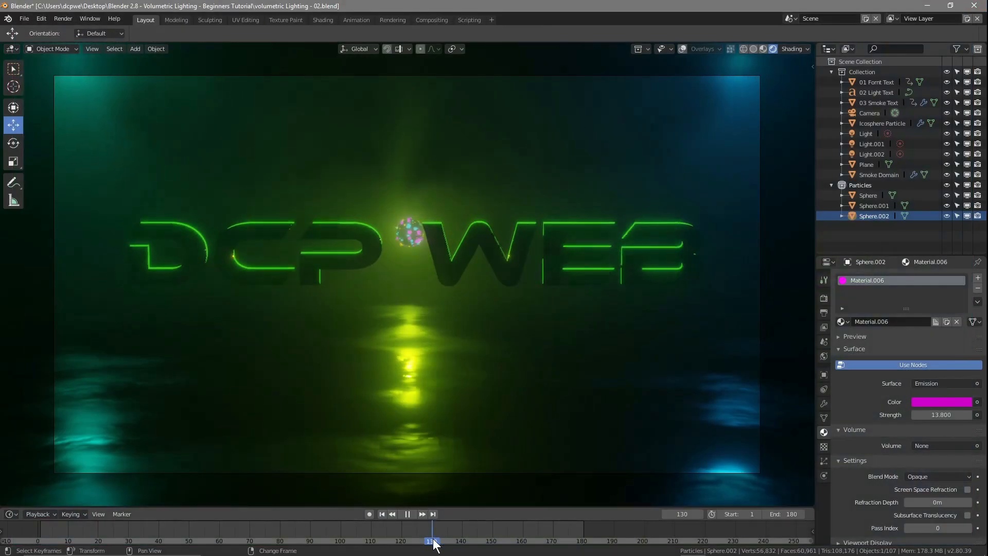
Step: Replay the animation from the start, pause at frame 54 and render that frame to inspect the particle glow
left_click_drag(351, 533, 41, 536)
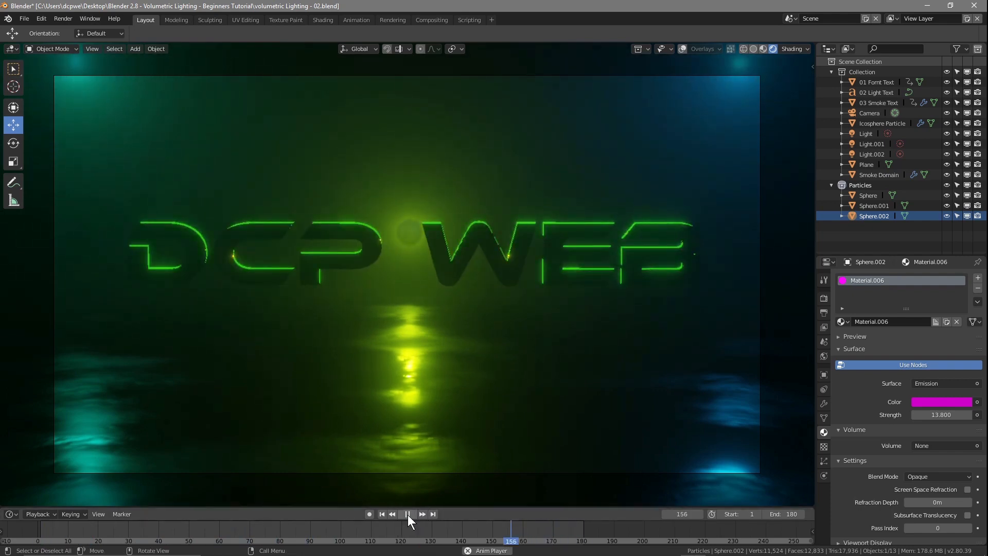
left_click(407, 515)
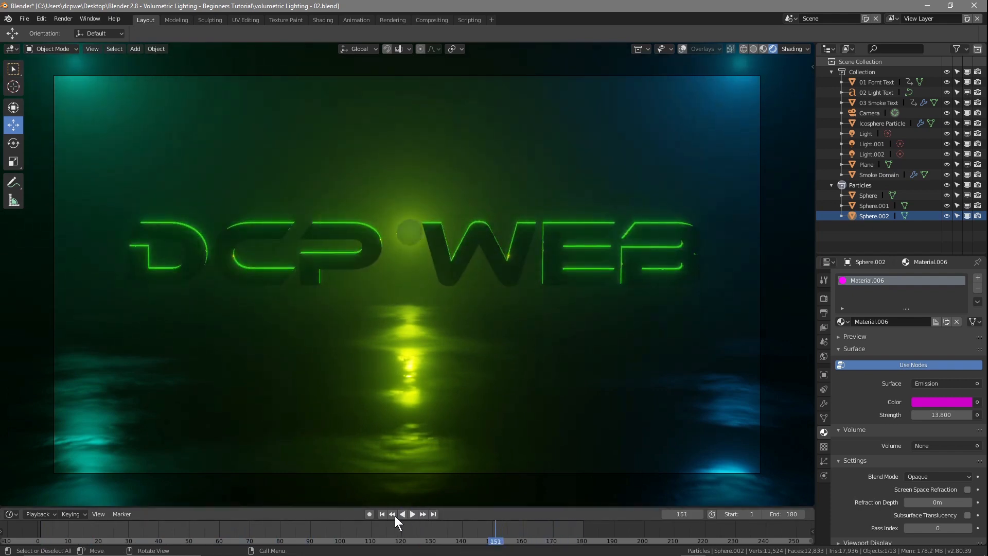
left_click(385, 517)
left_click(410, 517)
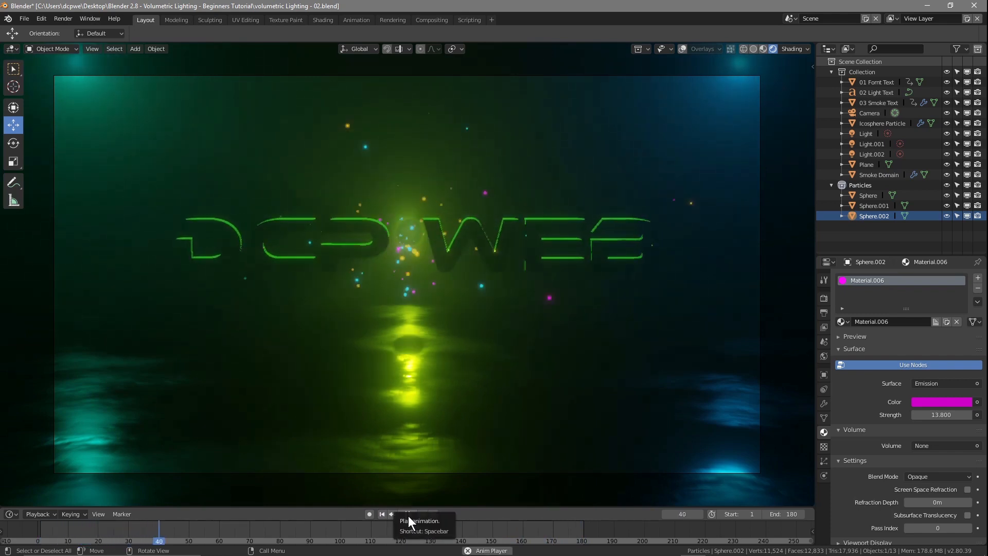
left_click(408, 516)
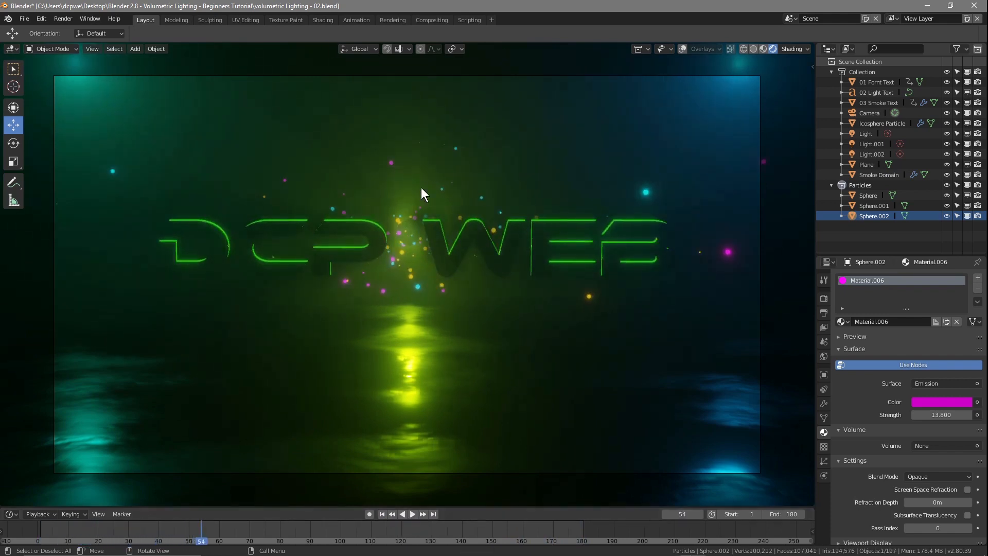
key("F12")
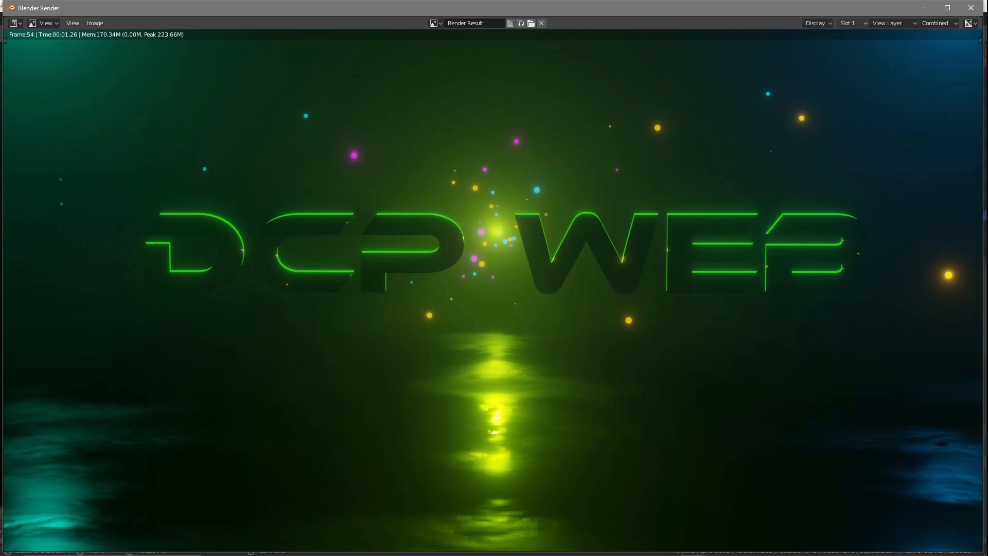
left_click(971, 8)
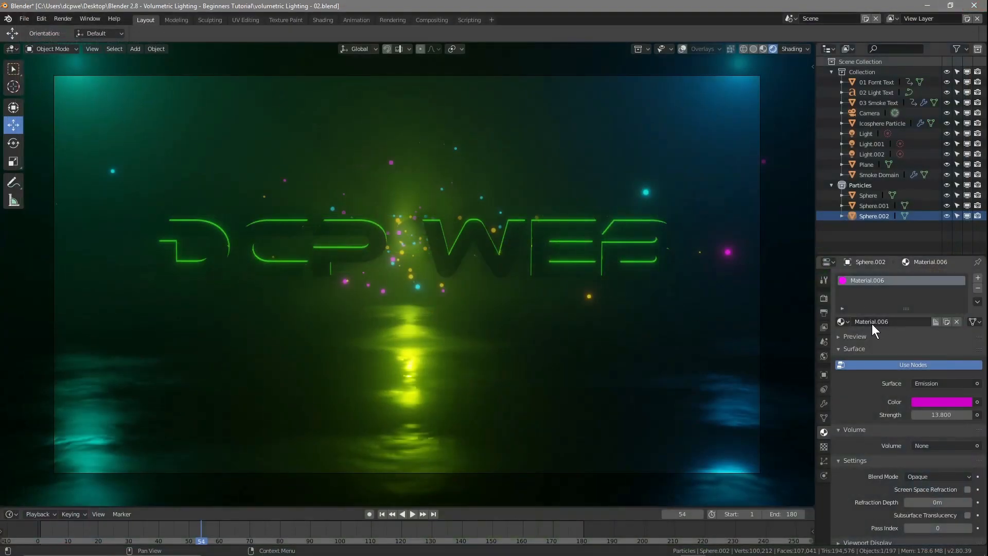
Step: Set the material emission strength to 17.9 for Sphere.001, 18.4 for Sphere.002 and 18.3 for Sphere
left_click(871, 205)
left_click(865, 215)
left_click(868, 195)
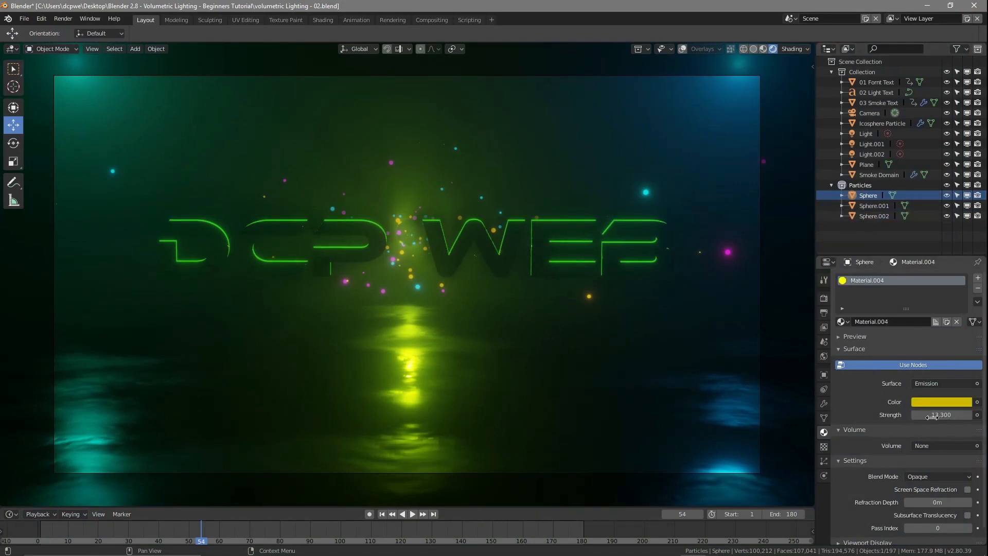
left_click(869, 205)
left_click_drag(941, 414, 958, 415)
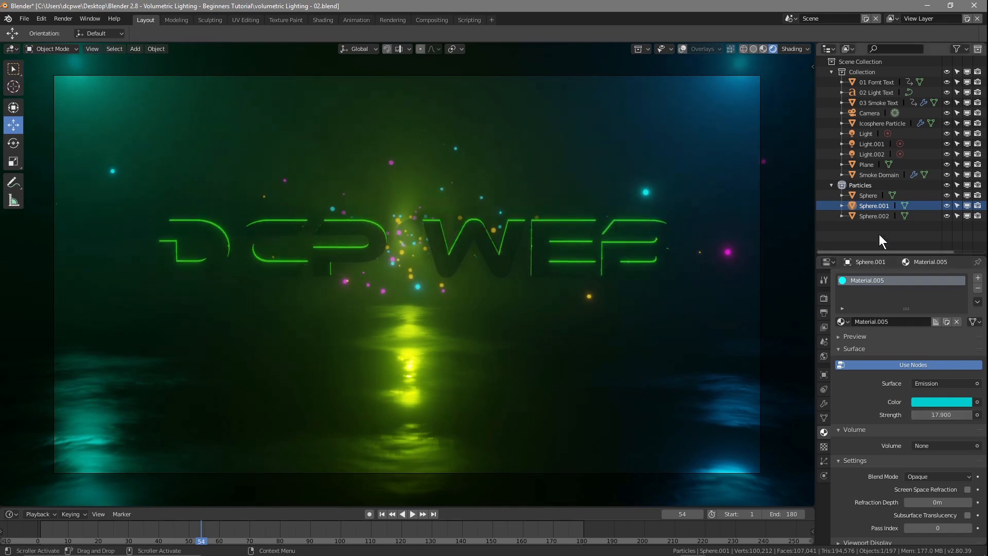
left_click(874, 215)
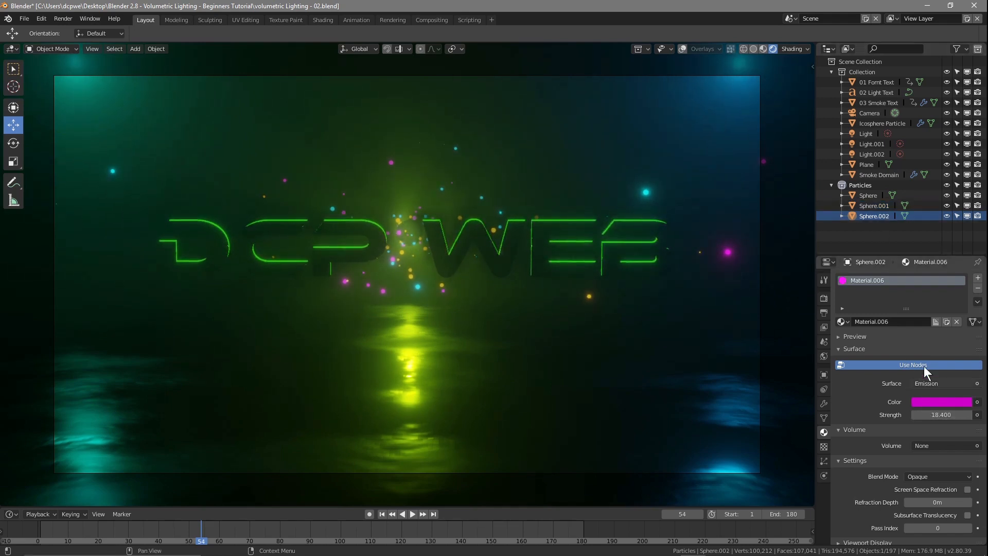
left_click(873, 196)
left_click_drag(932, 410, 967, 410)
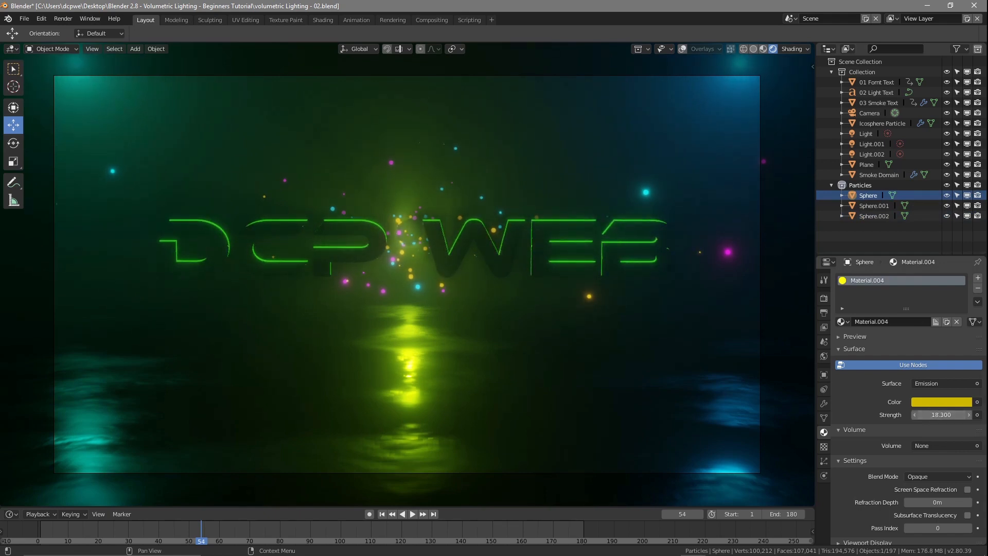
Step: Play the animation from the first frame to frame 57 and render it to check the brighter particles
left_click(382, 514)
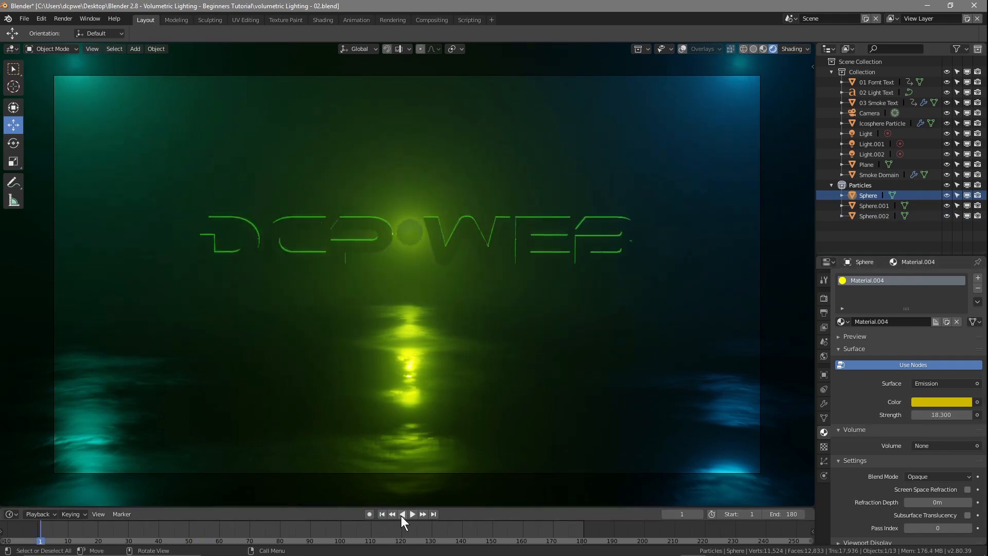
left_click(410, 514)
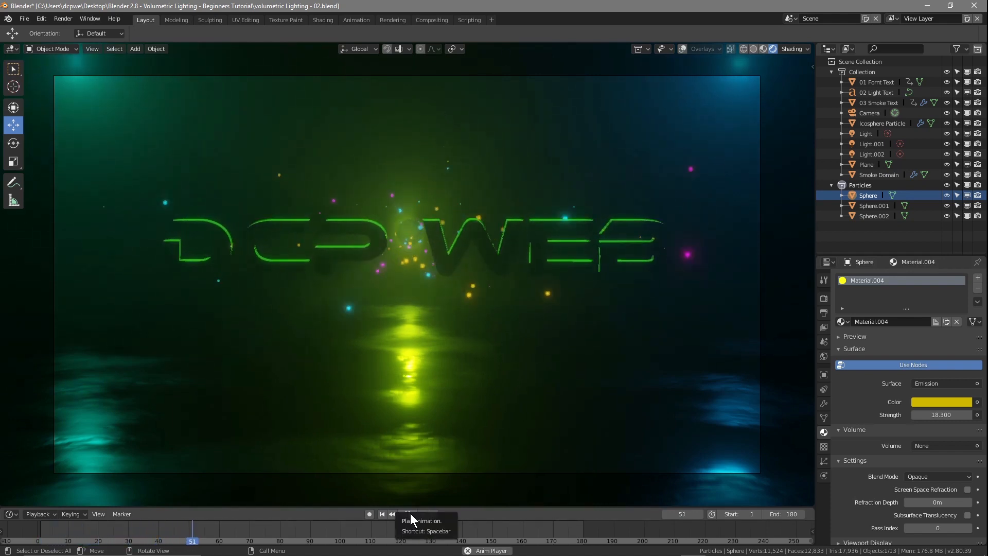
left_click(410, 514)
key("F12")
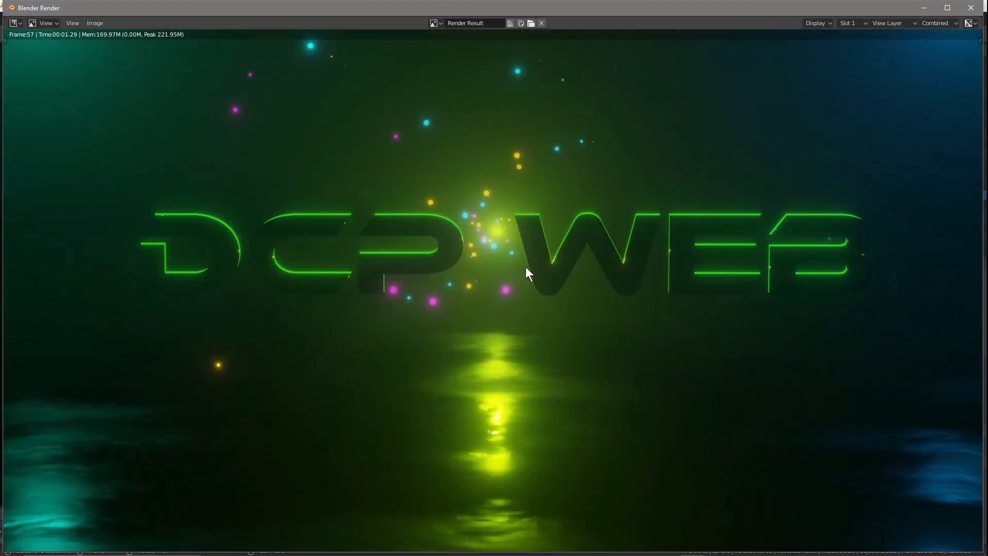
left_click(971, 8)
Step: Save the current Blender file
left_click(24, 19)
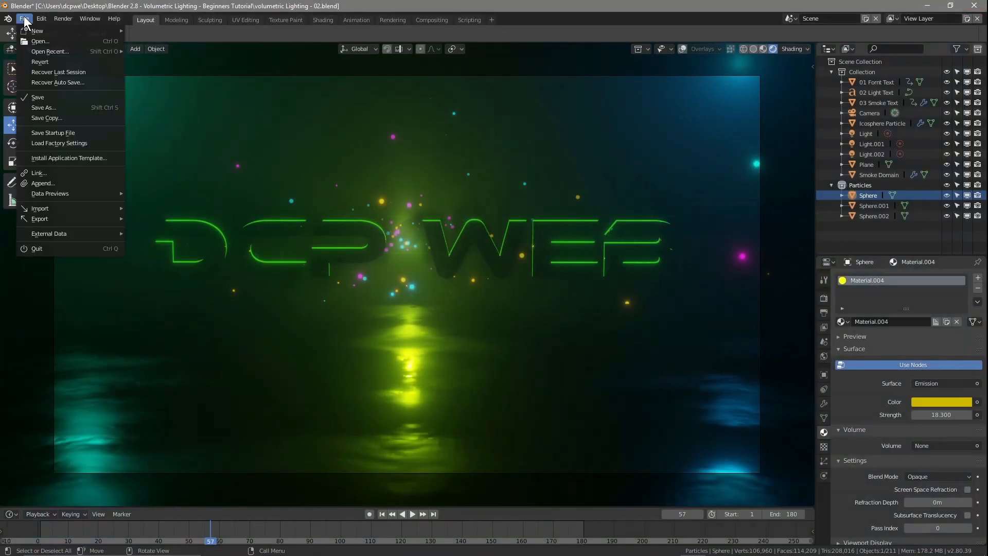
left_click(30, 94)
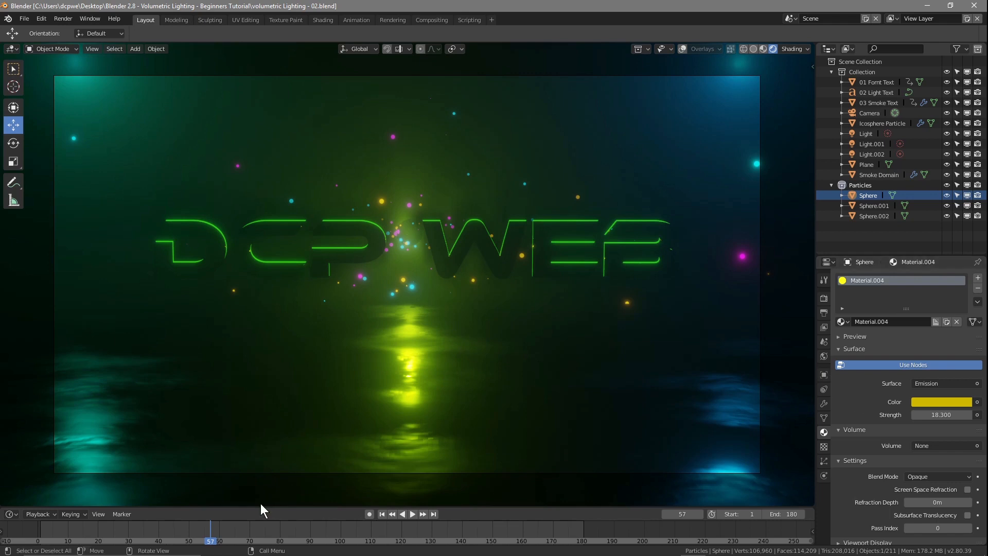
Step: Play on to frame 127 and render it, close the result, and move the current frame to 160
left_click(411, 514)
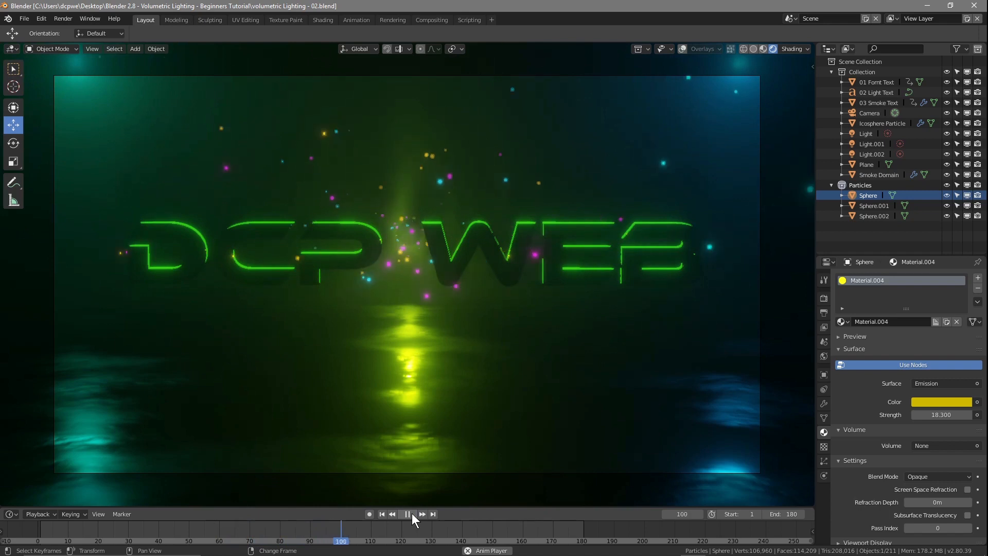
left_click(407, 514)
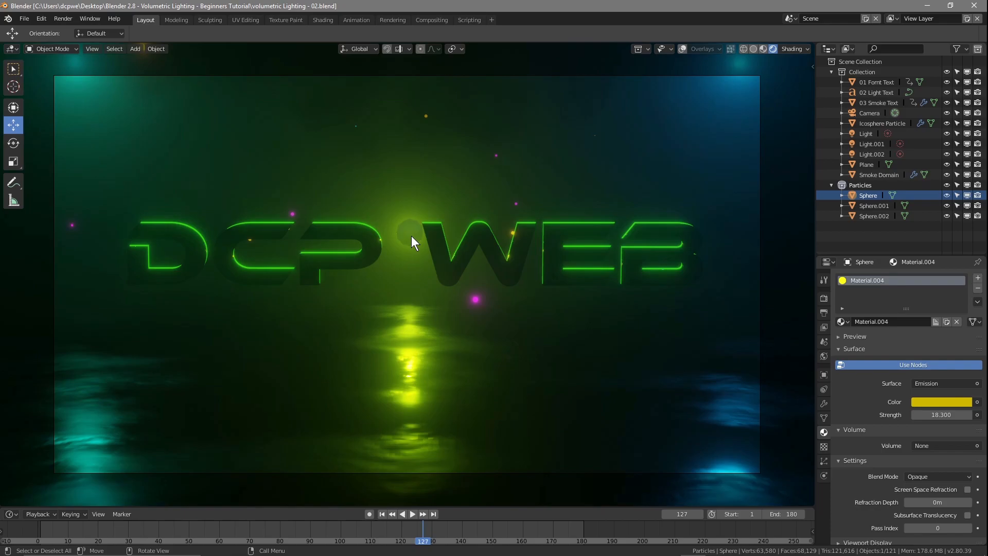
key("F12")
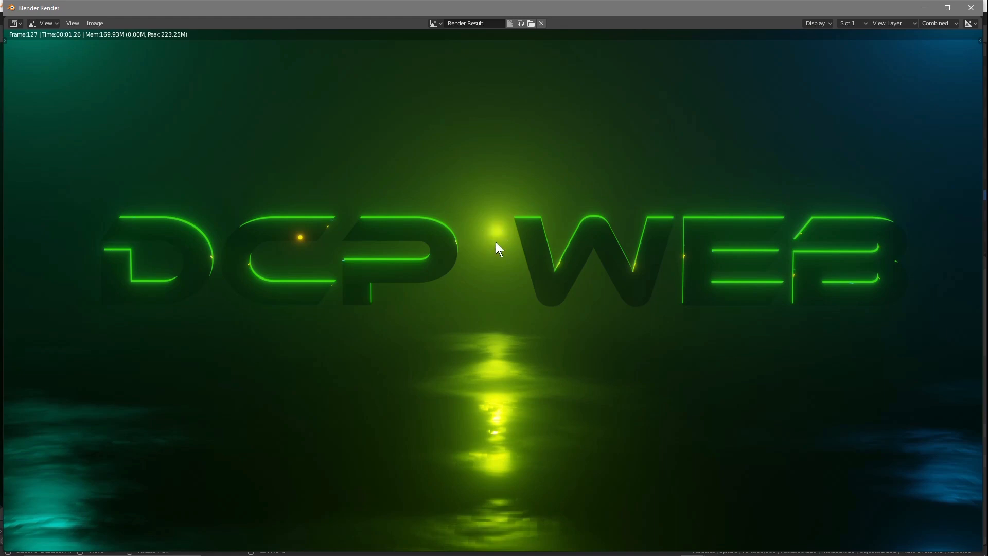
left_click(971, 7)
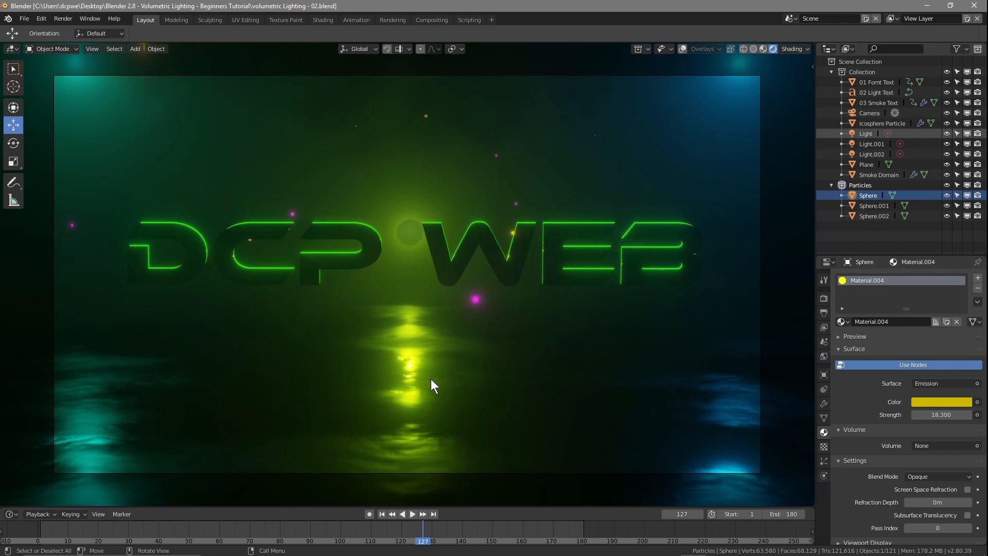
left_click_drag(429, 537, 524, 543)
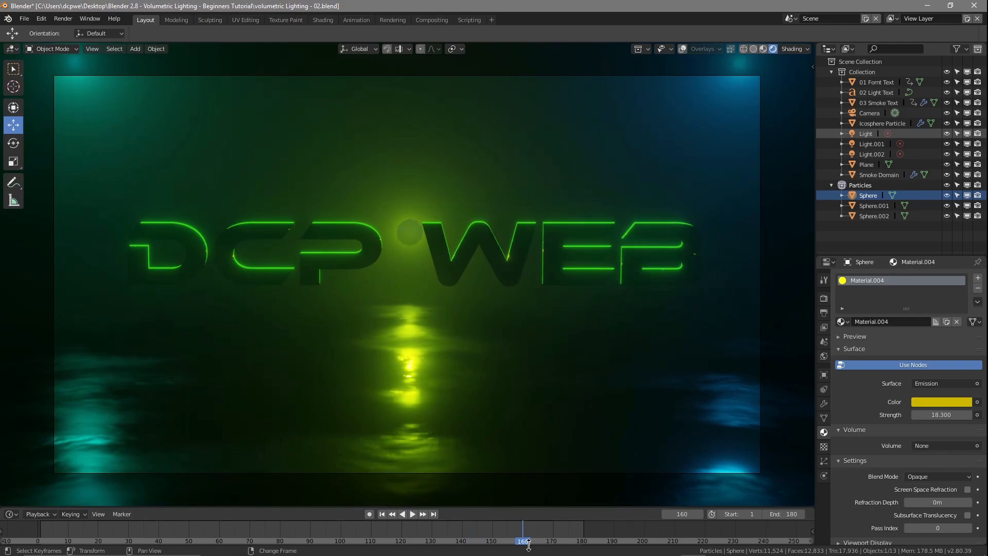
Step: Render frame 160 to check the yellow glow between the words, and close the result
key("F12")
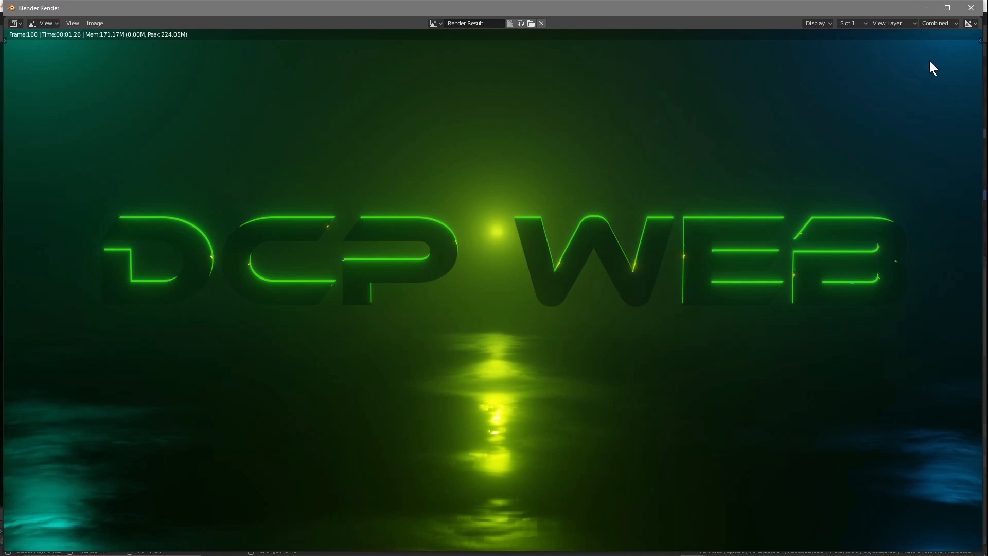
left_click(970, 9)
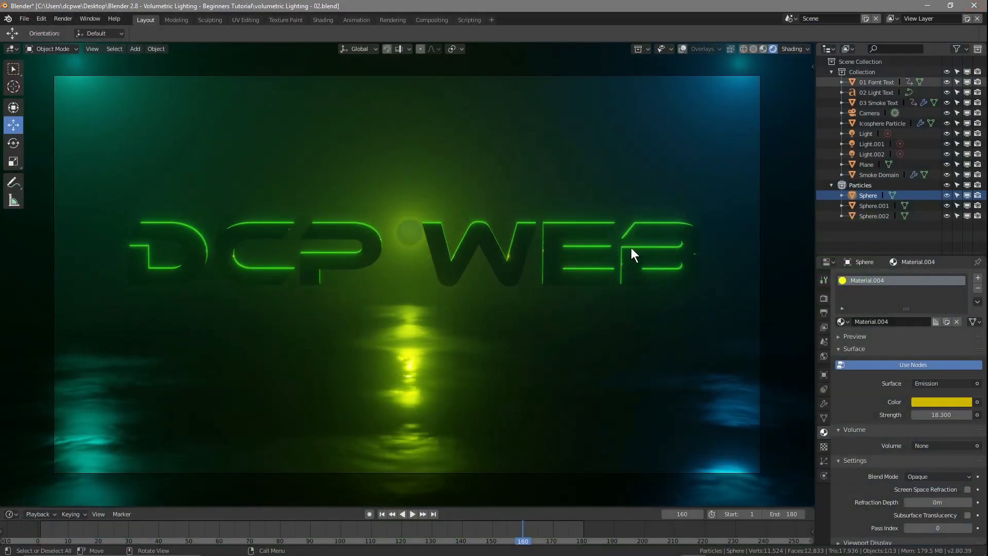
Step: Turn on the viewport overlays and move the yellow-green Light about 0.3 m along negative X to centre it between DCP and WEB
left_click(871, 134)
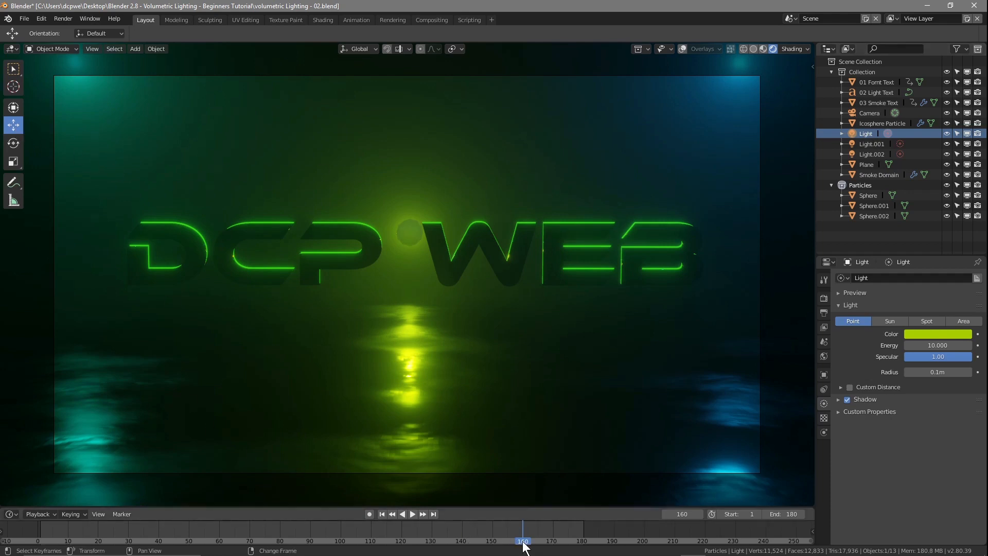
key("space")
key("space")
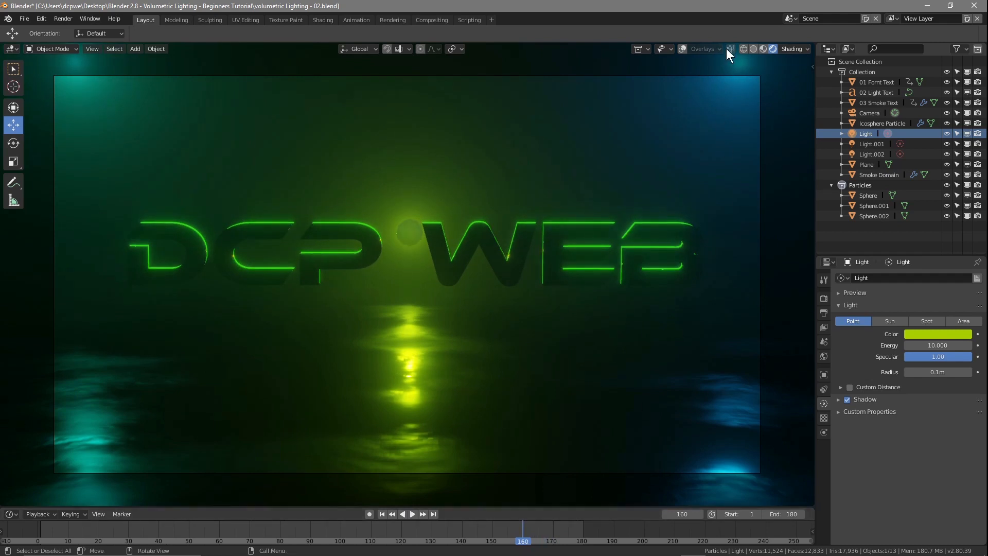
left_click(683, 47)
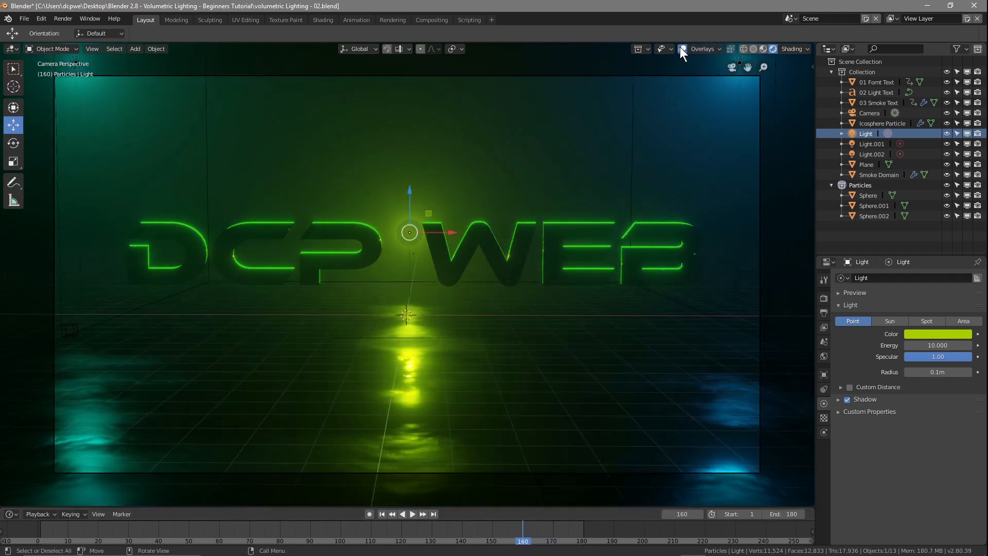
left_click_drag(434, 231, 436, 230)
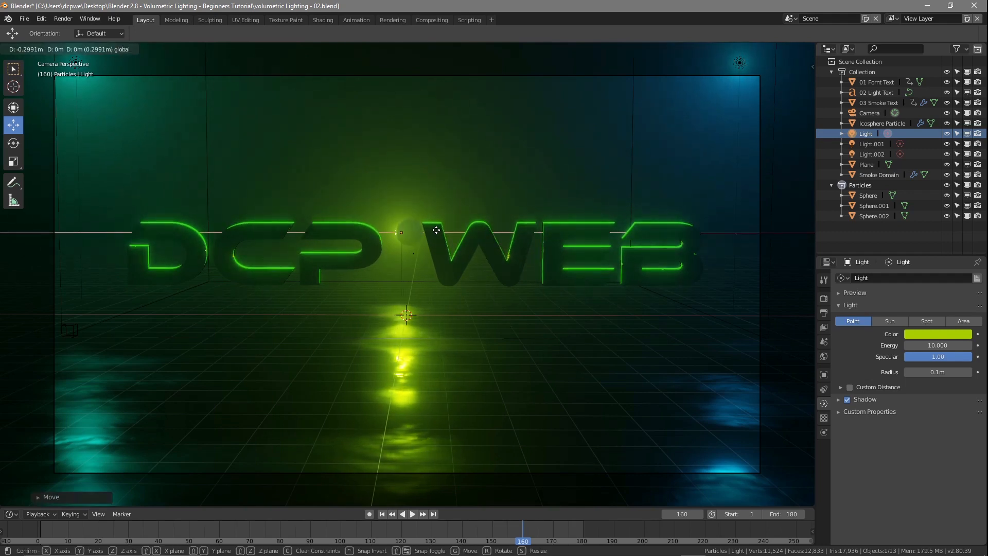
left_click_drag(436, 230, 437, 230)
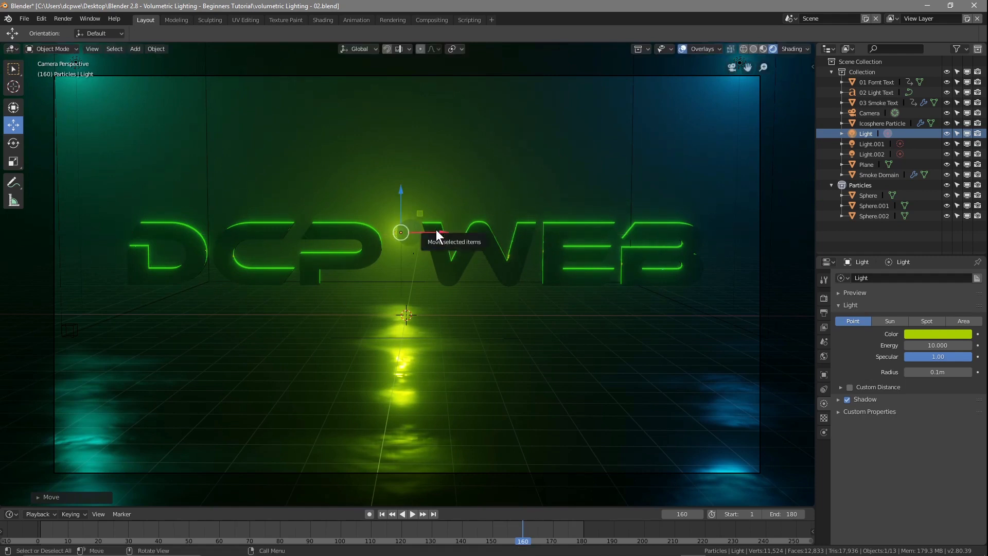
left_click_drag(428, 233, 429, 232)
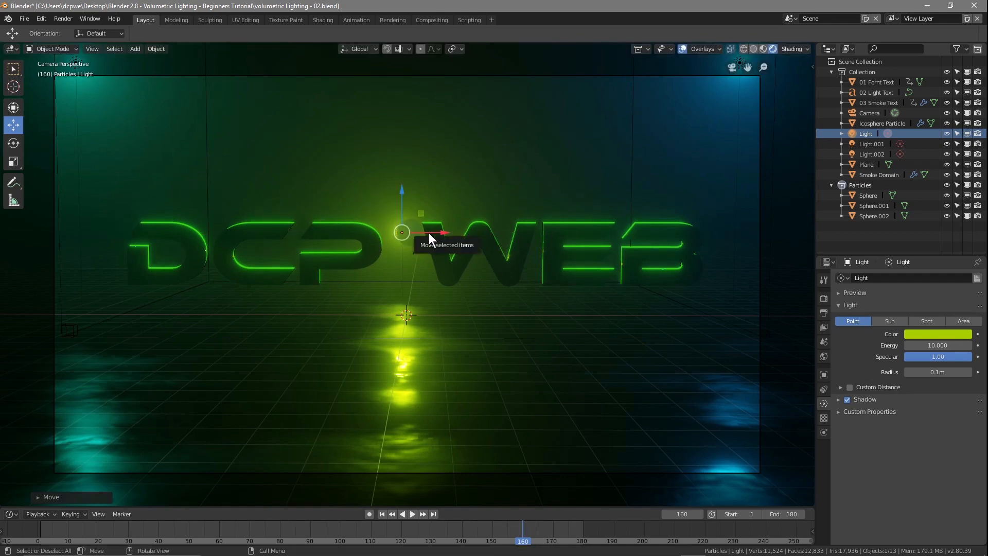
Step: Render frame 160 again to check the shifted light's position, and close the result
key("F12")
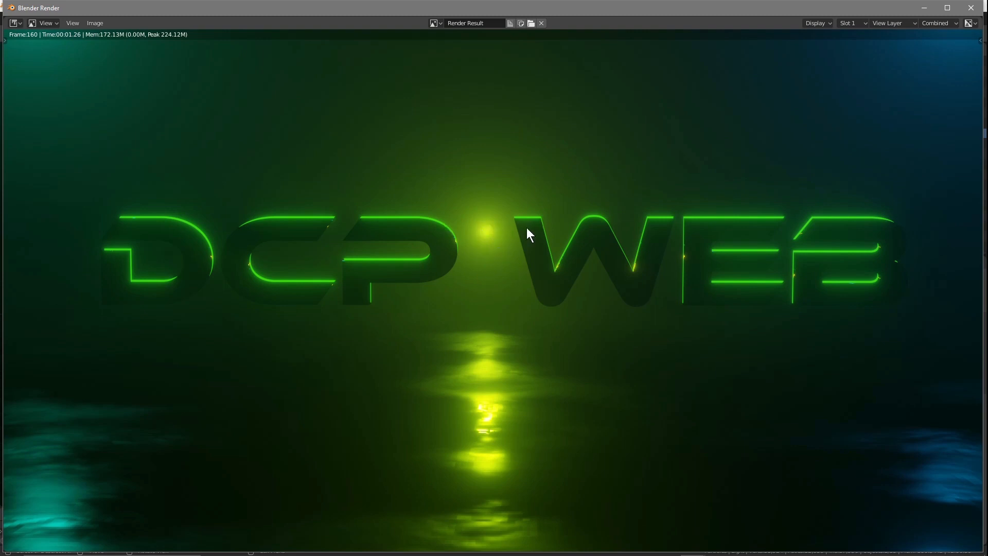
left_click(971, 7)
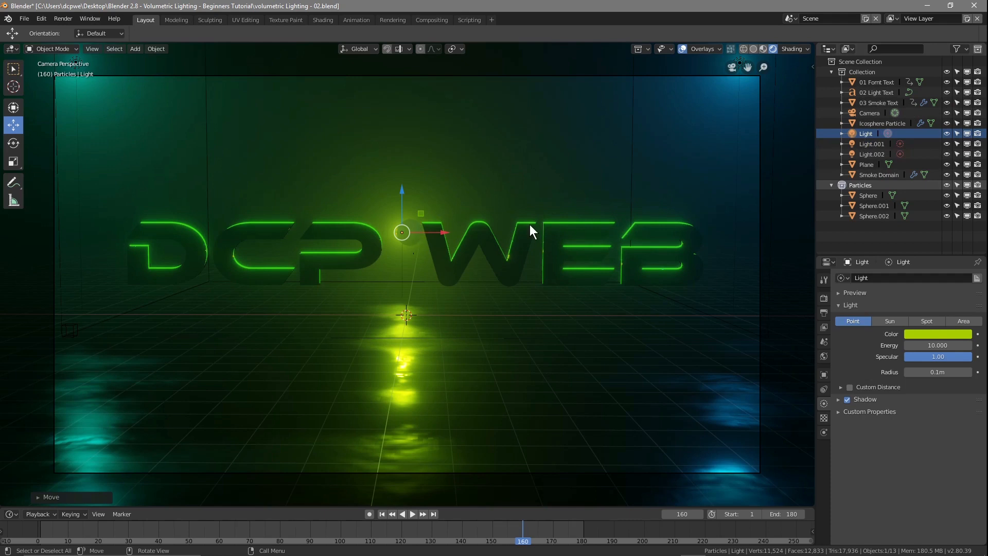
Step: In the wireframe top view, move the Icosphere Particle along negative X until it is centred on the Light
left_click(872, 123)
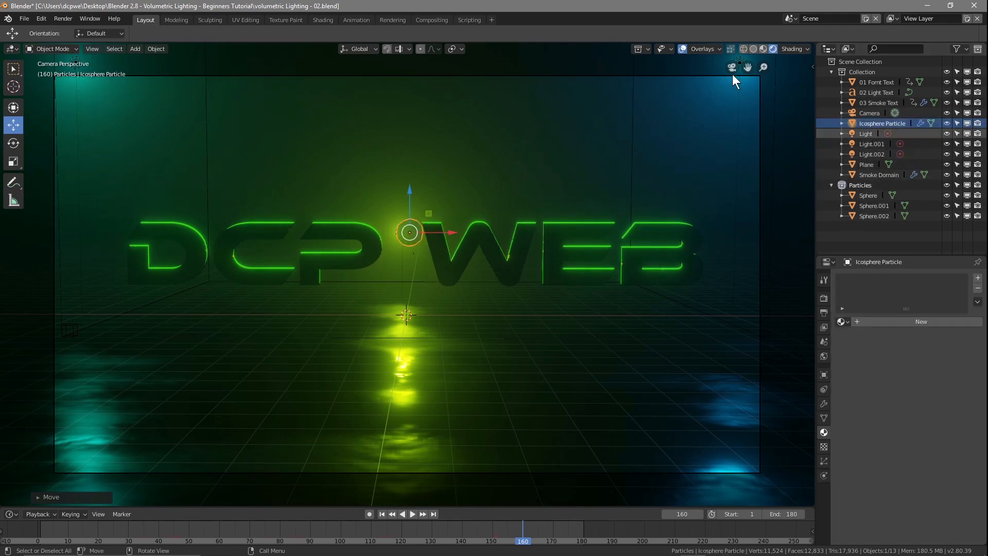
left_click(744, 49)
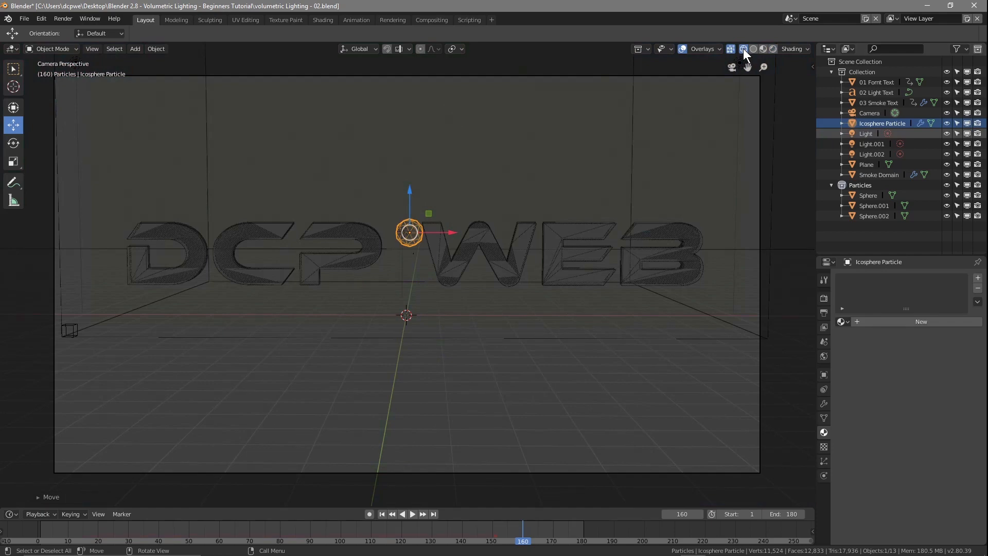
middle_click_drag(439, 238, 607, 222)
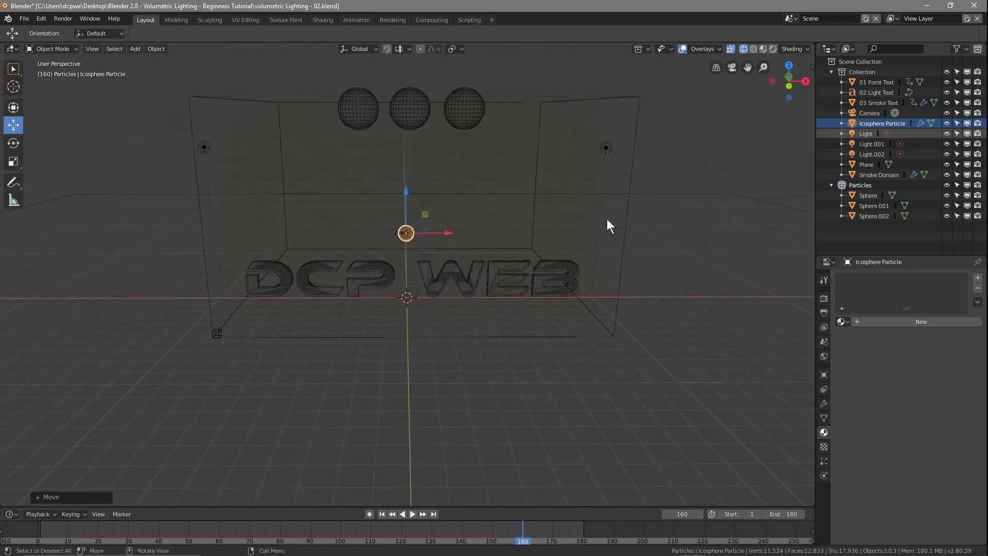
left_click(870, 132)
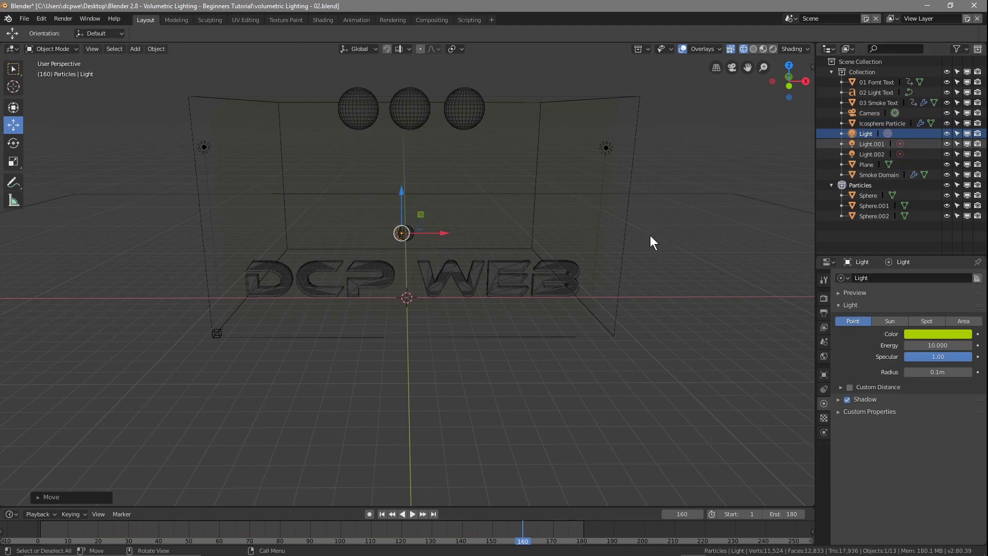
key("KP_7")
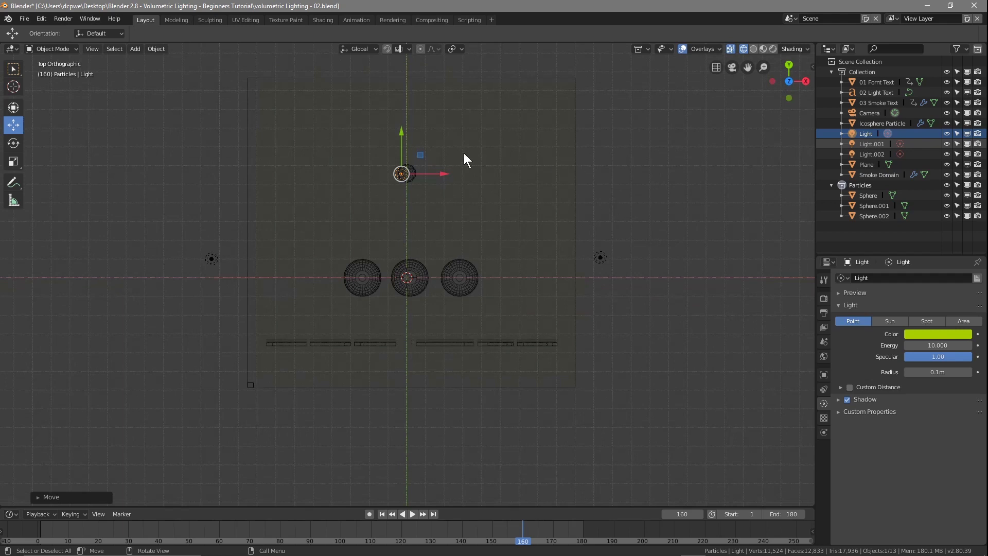
left_click(872, 123)
scroll(391, 174, "up", 5)
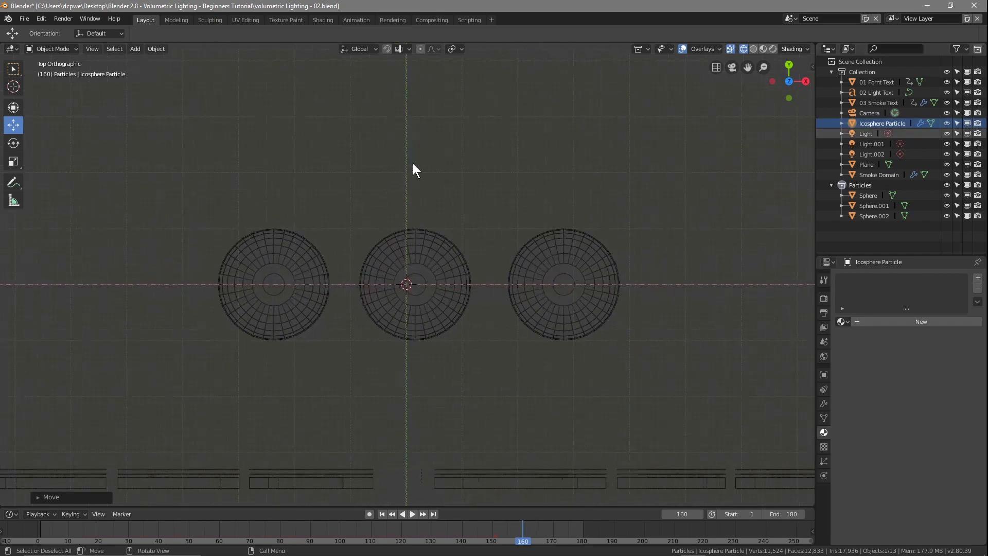
scroll(437, 144, "up", 1)
key("KP_Decimal")
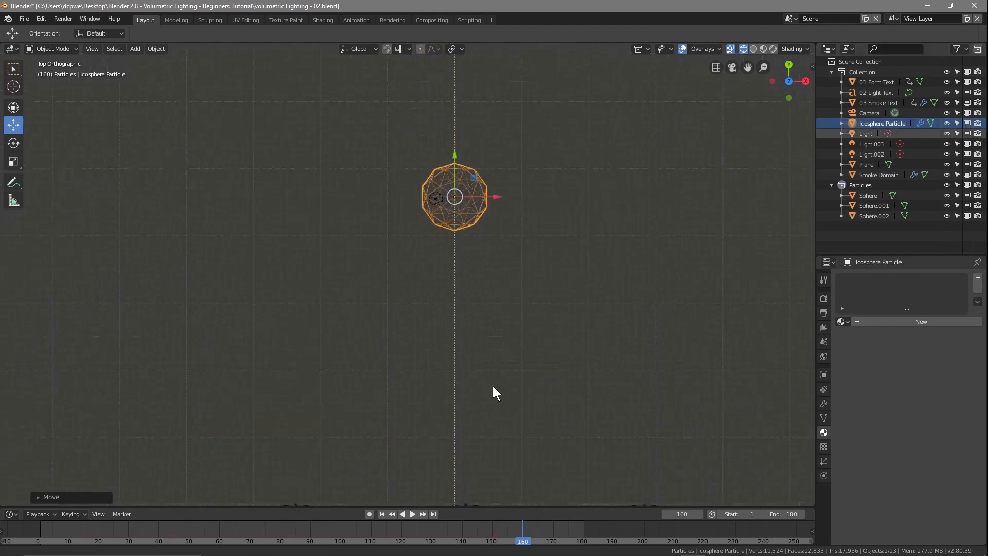
left_click_drag(507, 241, 484, 249)
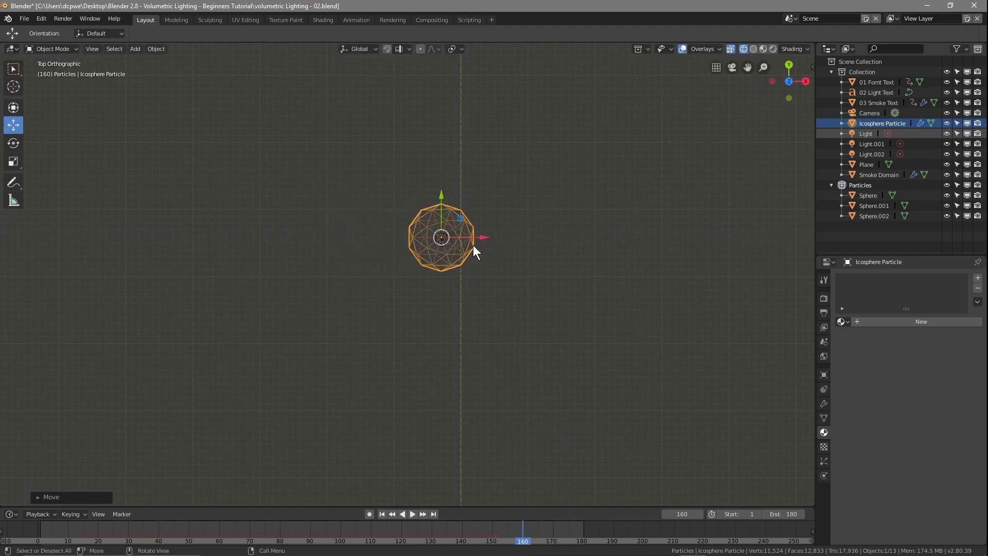
Step: Return to the rendered camera view, save the file, and render frame 160 to check the aligned icosphere and light
left_click(772, 49)
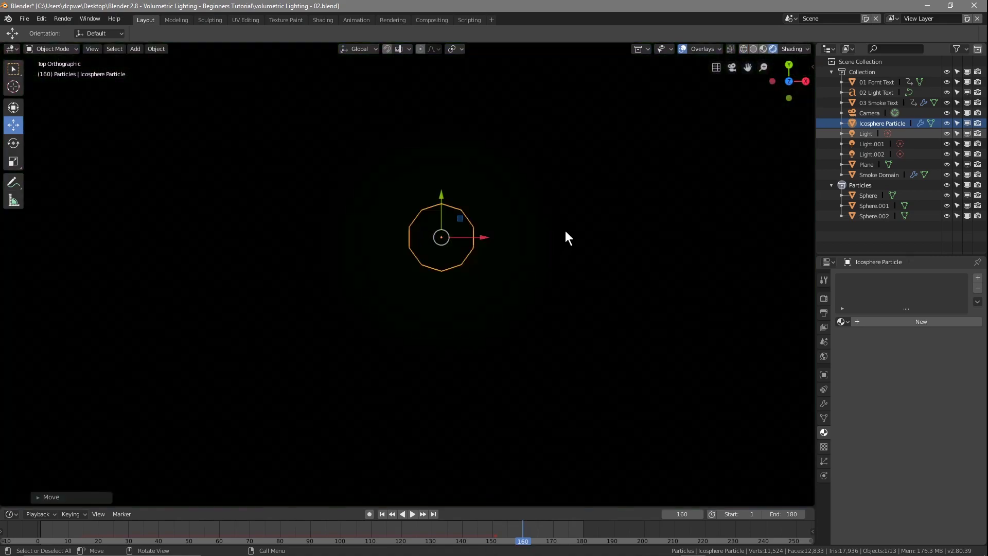
key("KP_0")
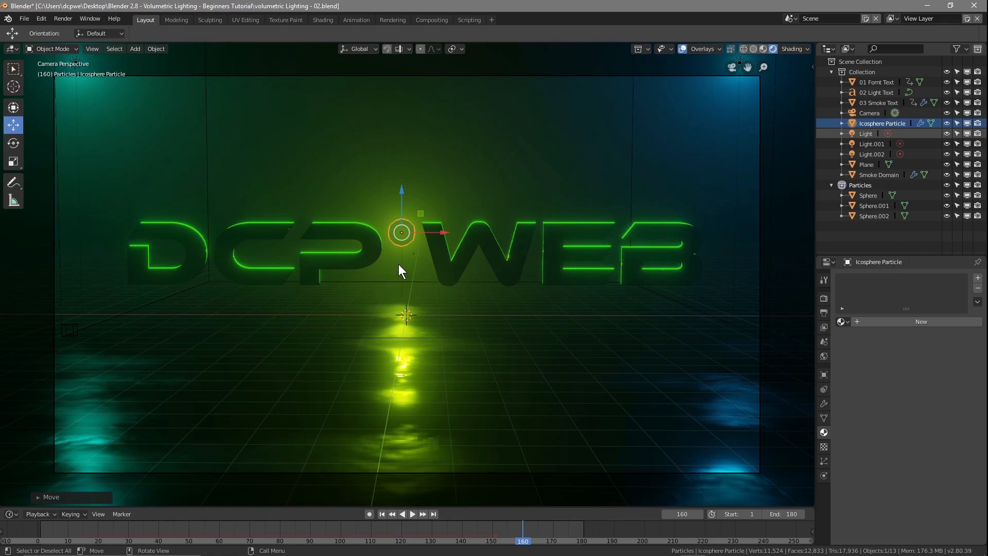
key("ctrl+s")
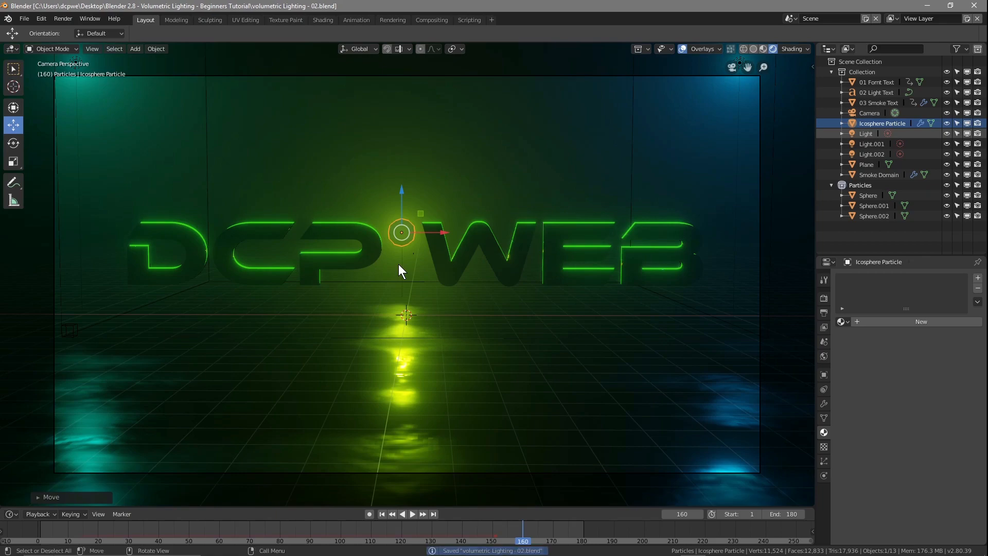
key("F12")
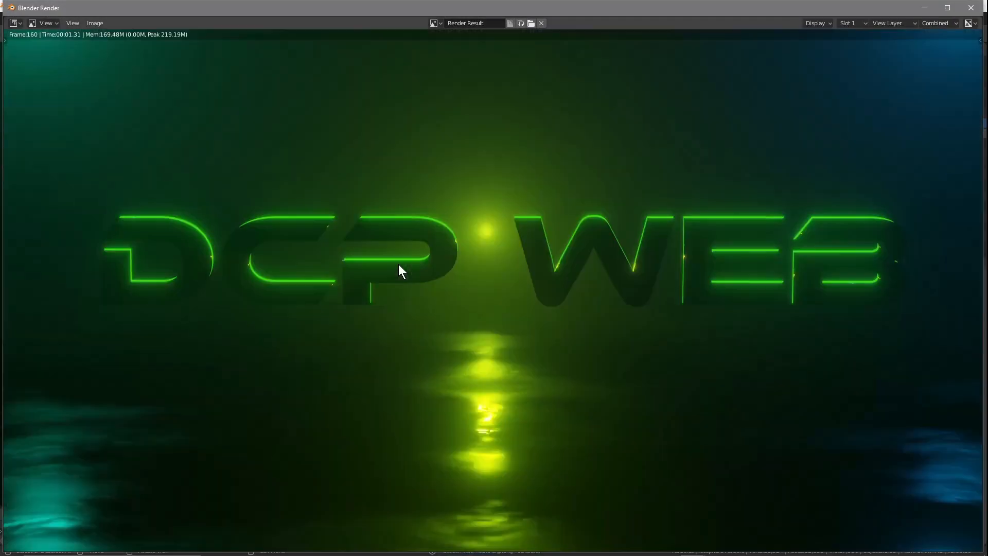
left_click(970, 8)
Step: Play the animation from the first frame to review the particles, and return to frame 1
left_click(382, 513)
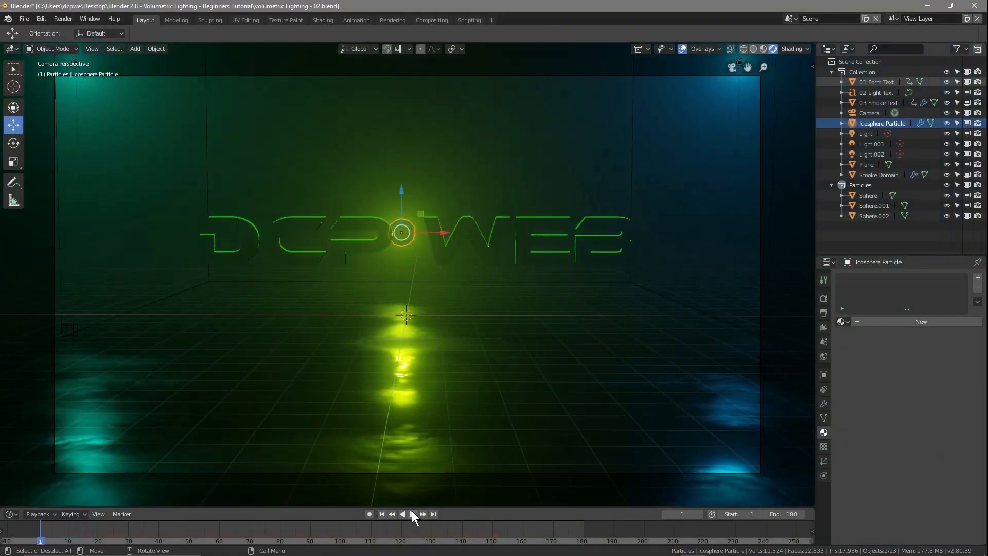
left_click(412, 513)
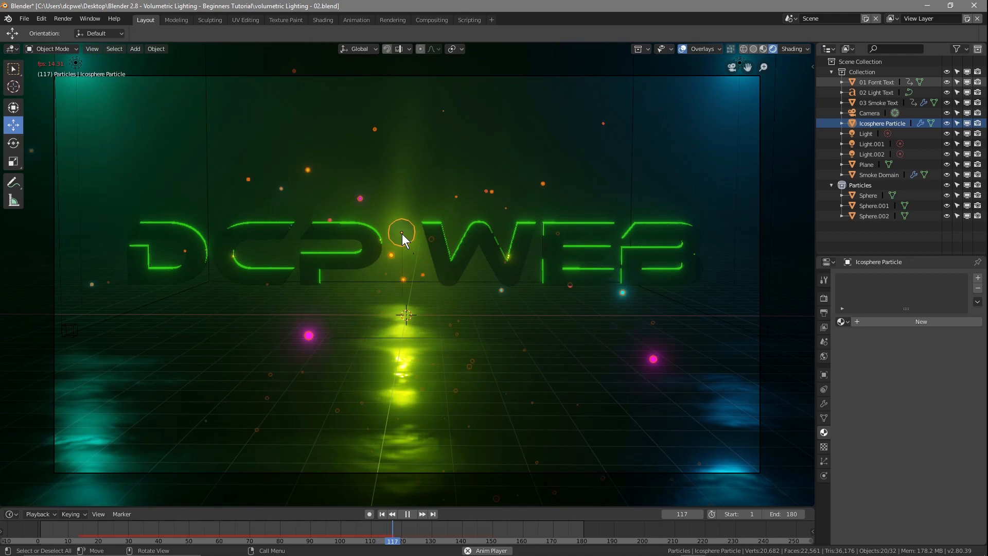
left_click(406, 513)
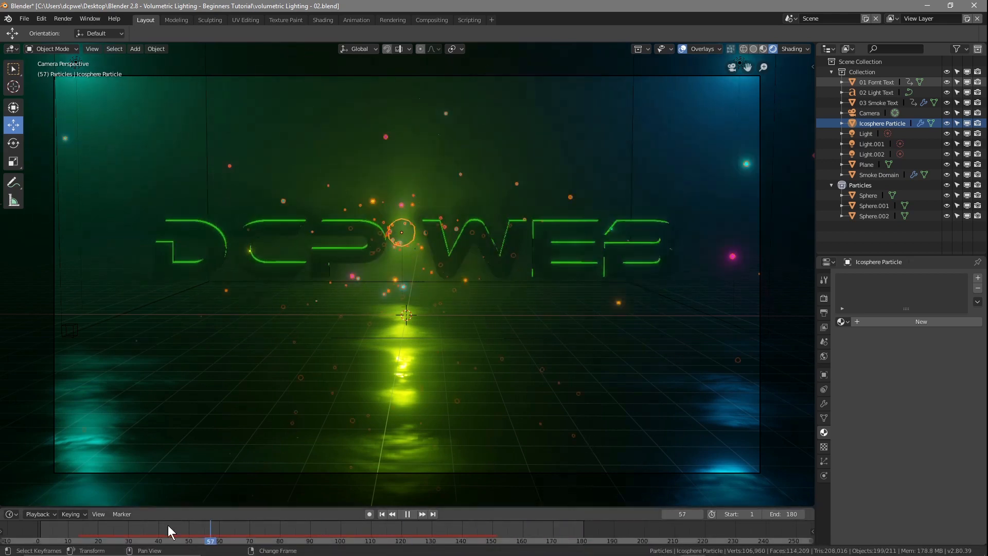
key("space")
right_click_drag(67, 535, 40, 539)
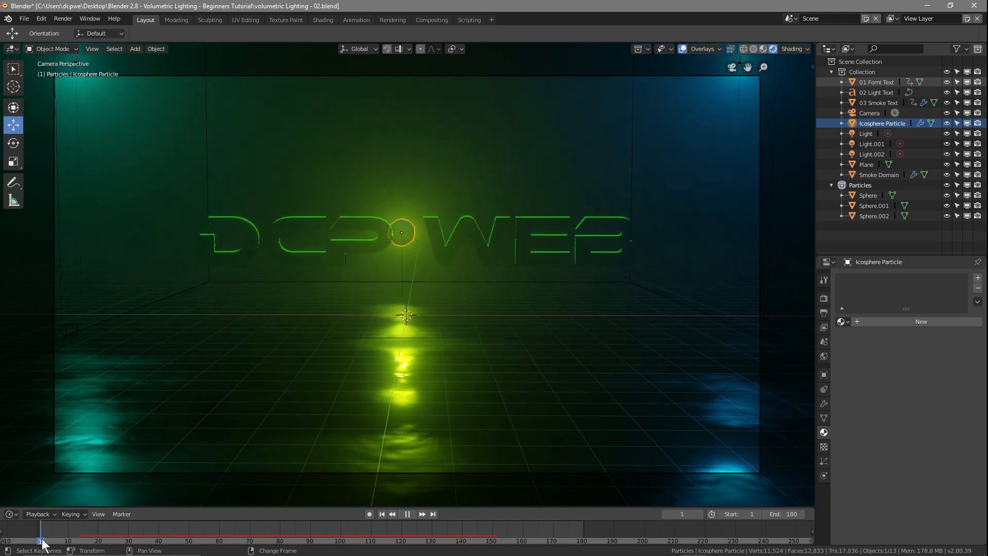
Step: Save the Blender file with the current frame at 1
left_click(24, 19)
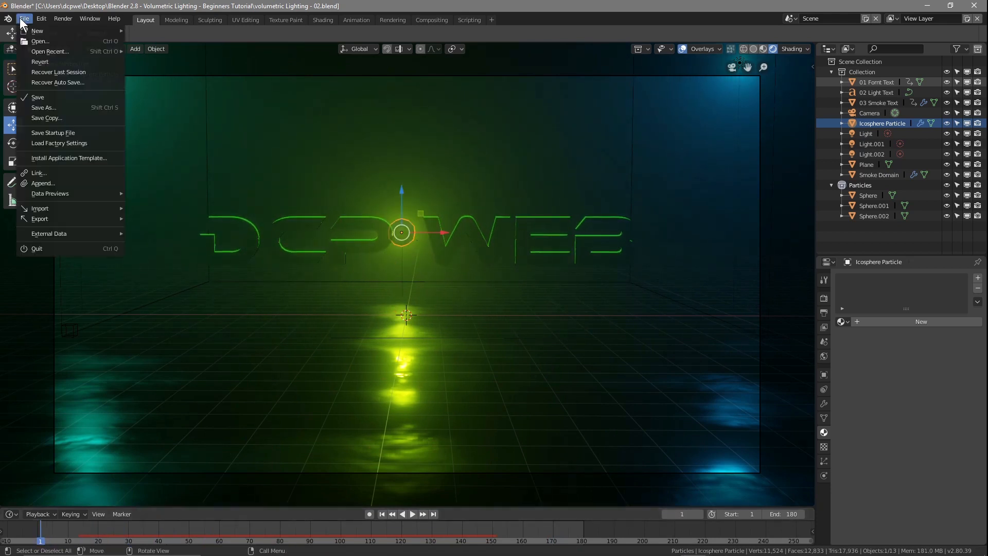
left_click(25, 93)
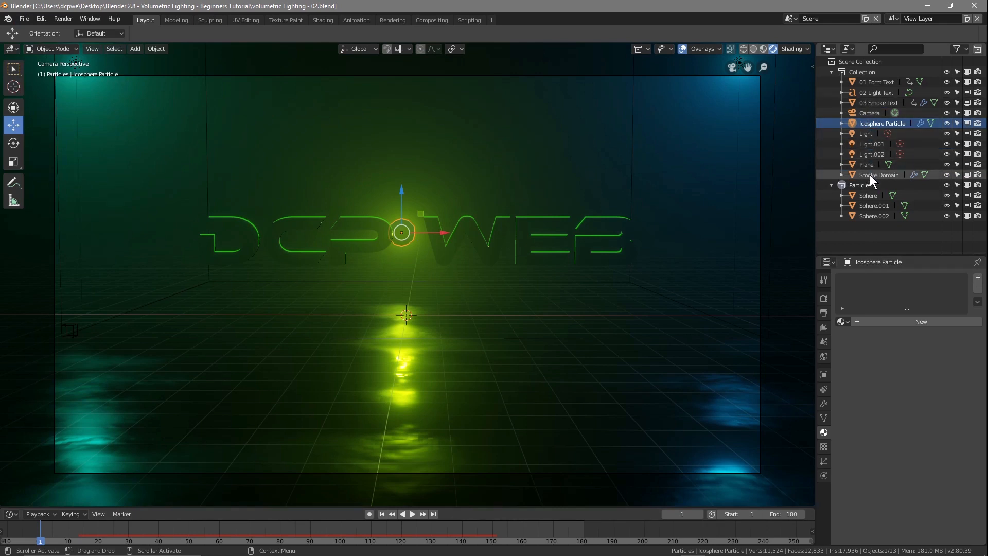
Step: Bake the cache of the Icosphere Particle's particle system
left_click(873, 122)
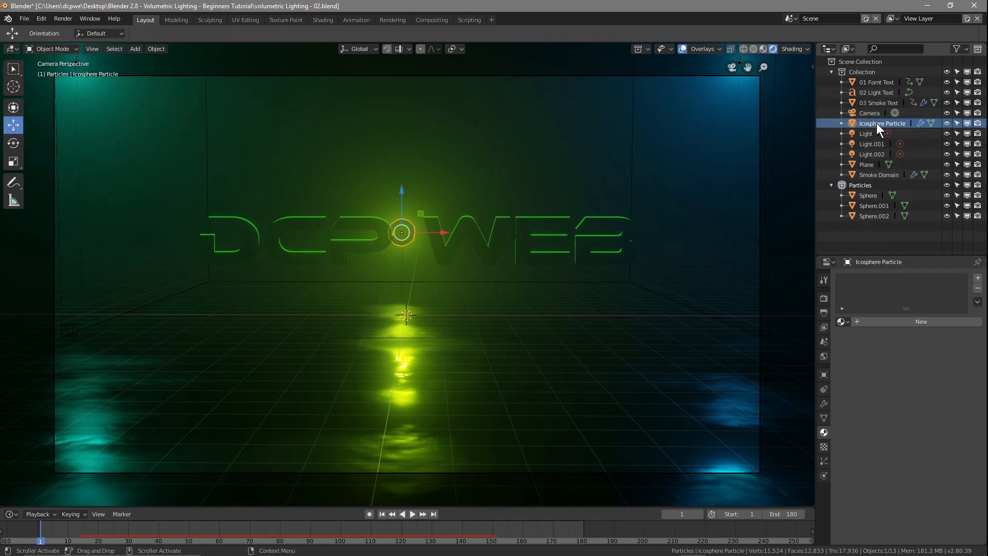
left_click(823, 460)
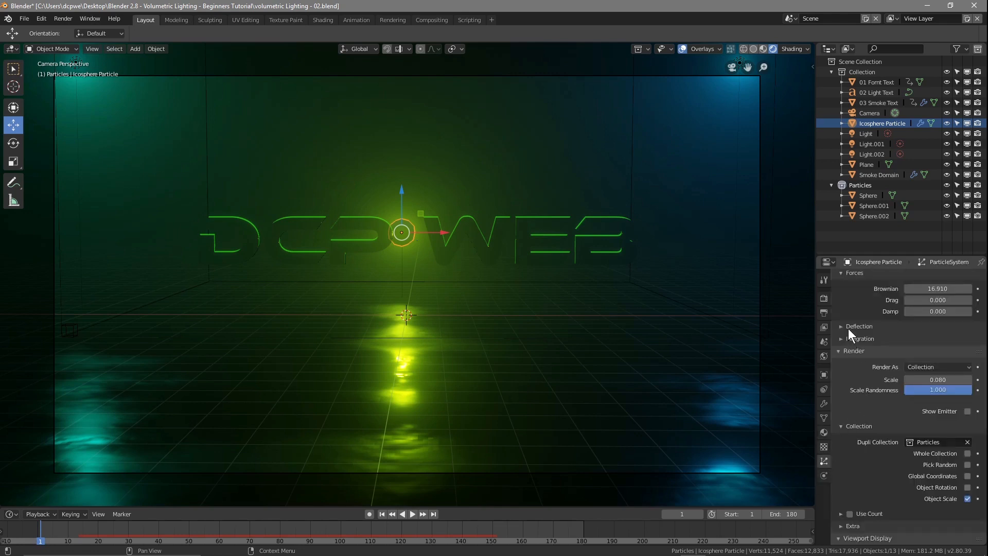
scroll(848, 328, "up", 6)
left_click(849, 304)
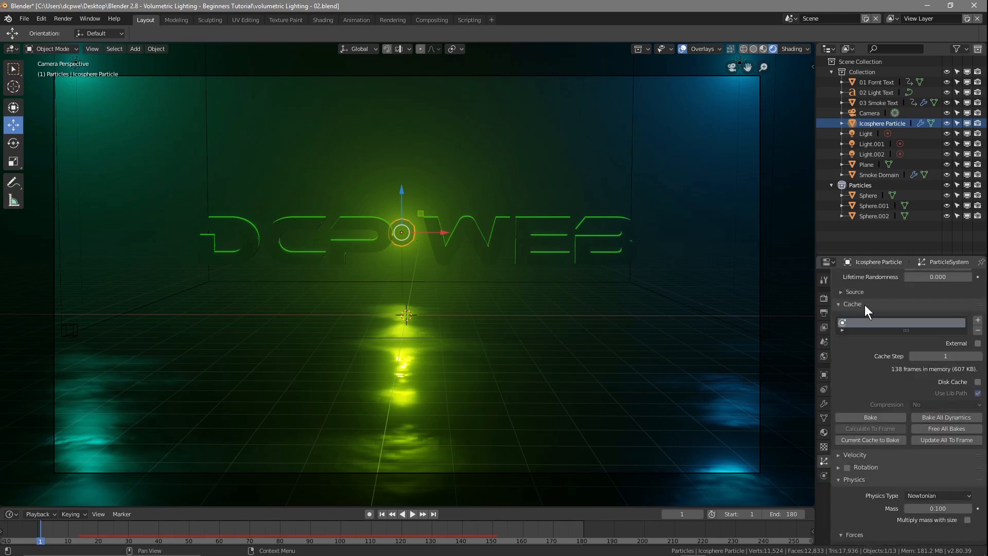
left_click(872, 414)
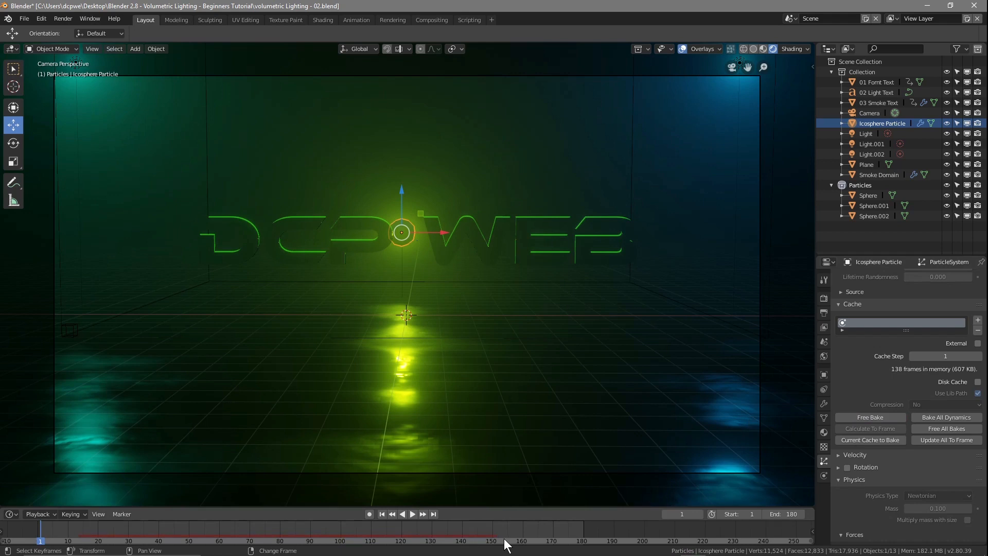
Step: Play the baked particle animation to check it, stop it, and go back to the first frame
left_click(412, 514)
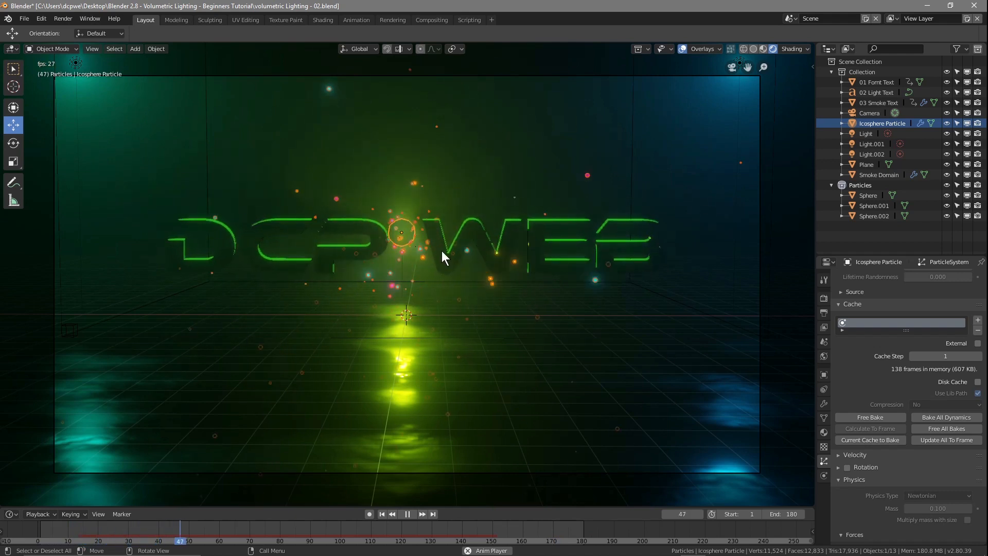
left_click(405, 516)
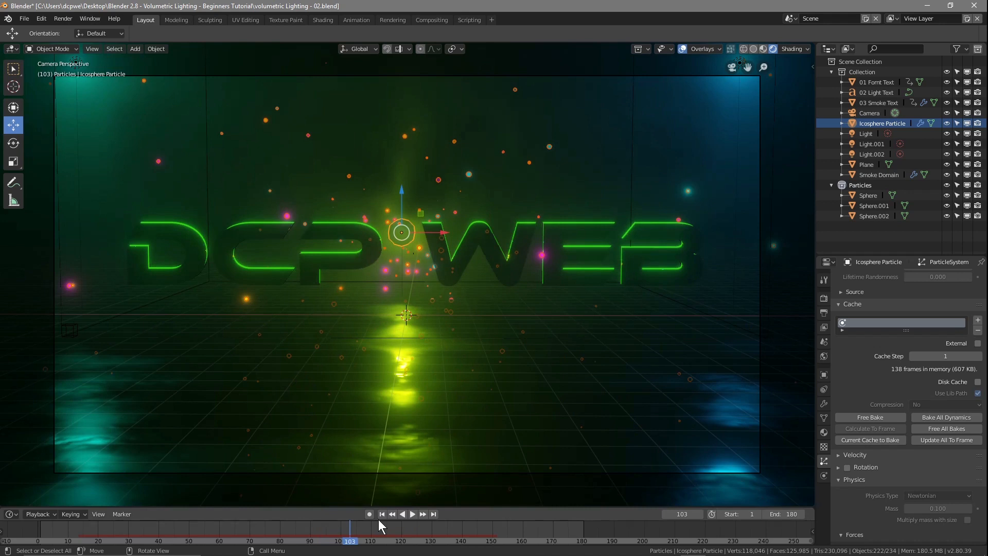
left_click(382, 513)
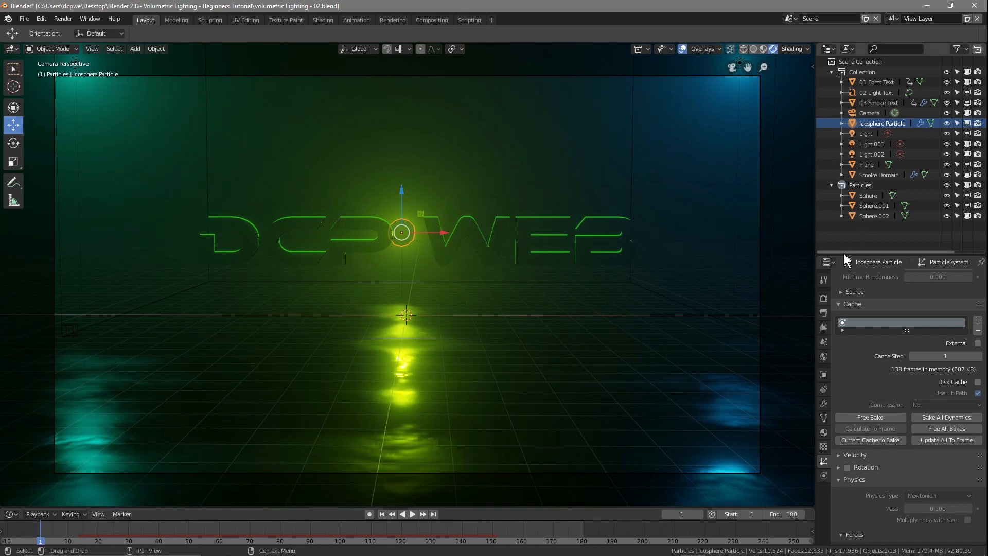
Step: Set both the Eevee viewport samples and render samples to 120
left_click(822, 298)
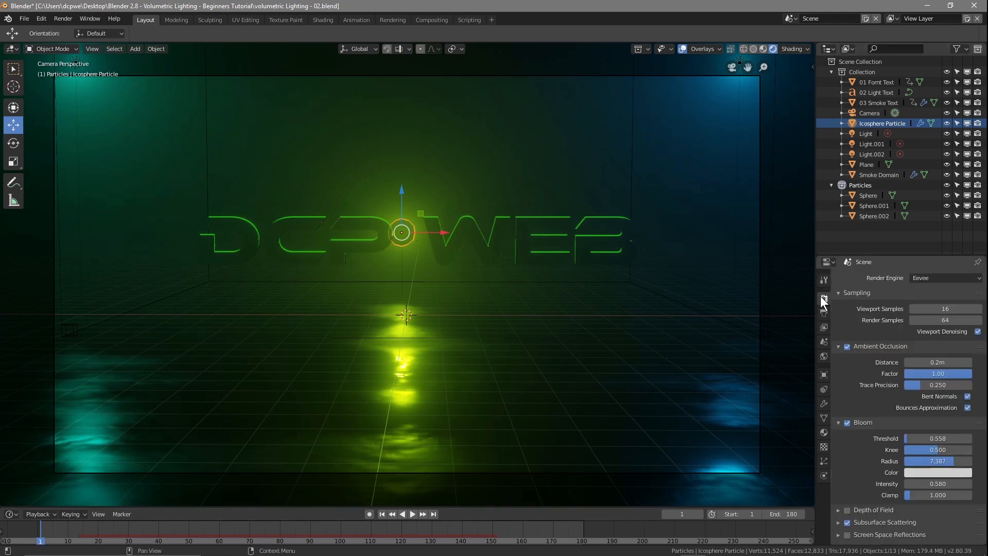
key("Return")
double_click(946, 319)
type("120")
key("Return")
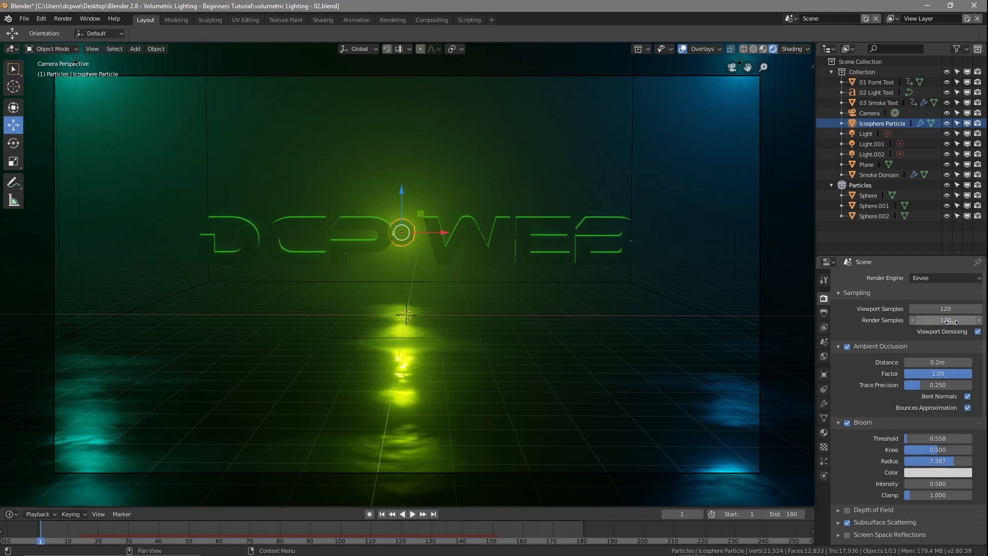
Step: Set the Eevee volumetric samples to 100 and the volumetric tile size to 4px
scroll(873, 462, "down", 4)
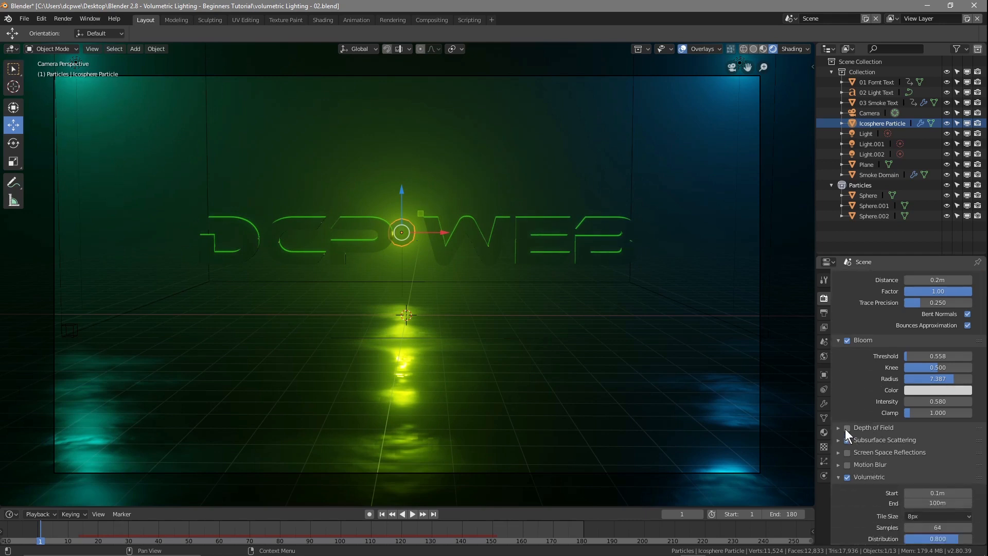
left_click(847, 440)
scroll(858, 455, "down", 6)
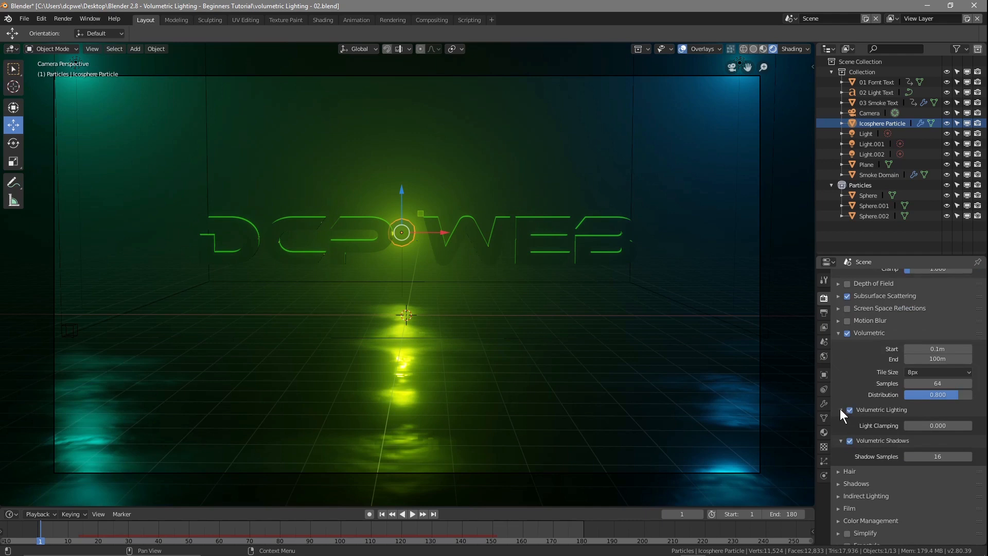
scroll(839, 409, "up", 1)
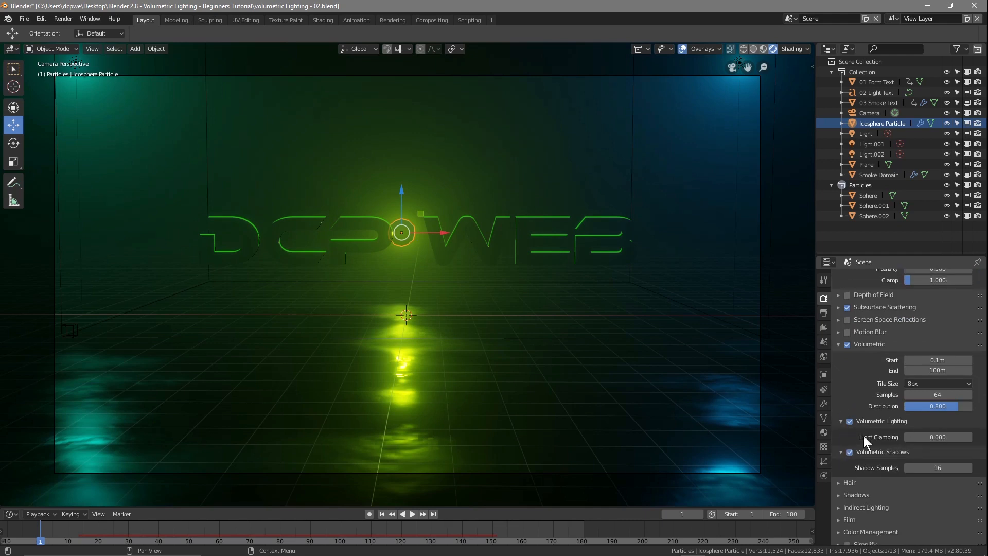
scroll(901, 453, "down", 1)
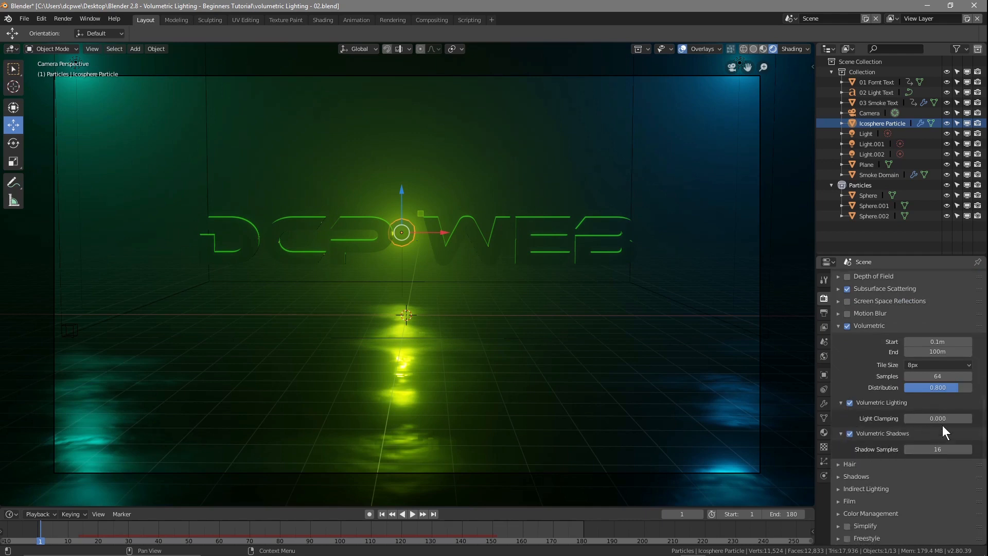
left_click(926, 377)
key("Return")
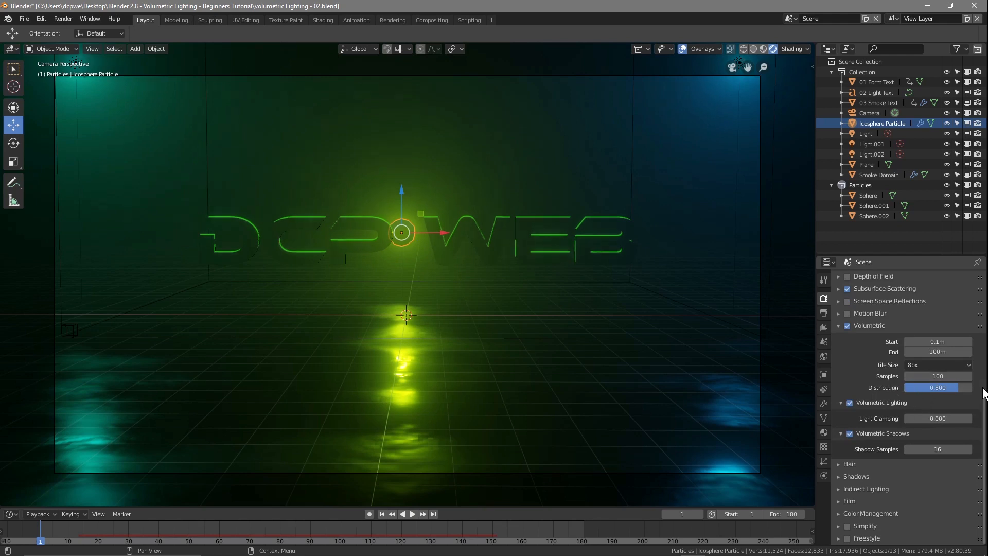
left_click(921, 365)
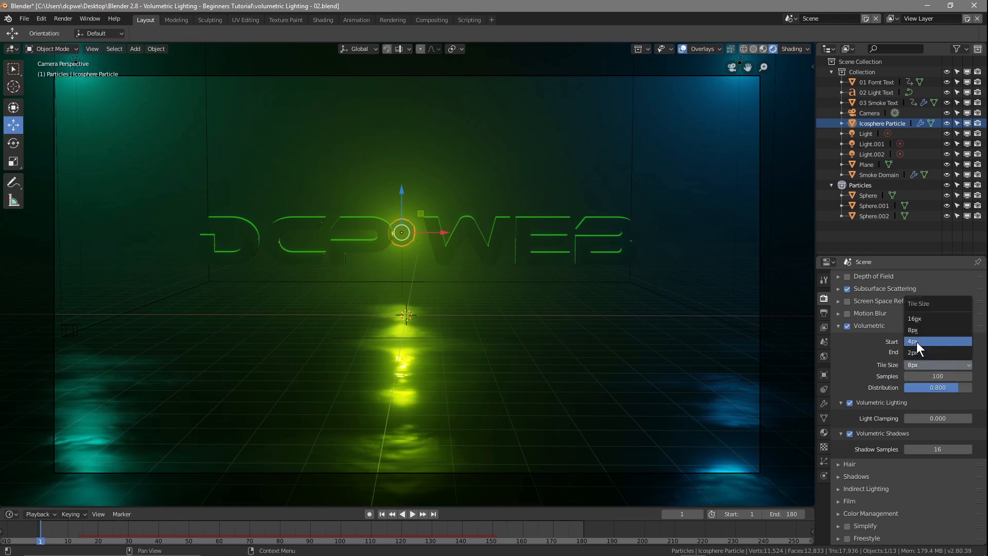
left_click(916, 341)
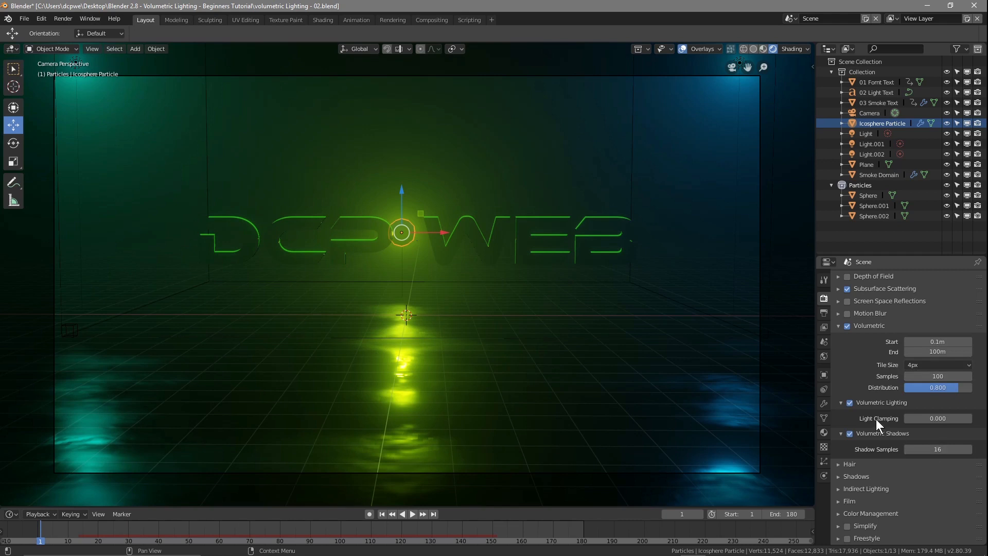
Step: Set the volumetric shadow samples to 60 and save the Blender file
left_click(935, 448)
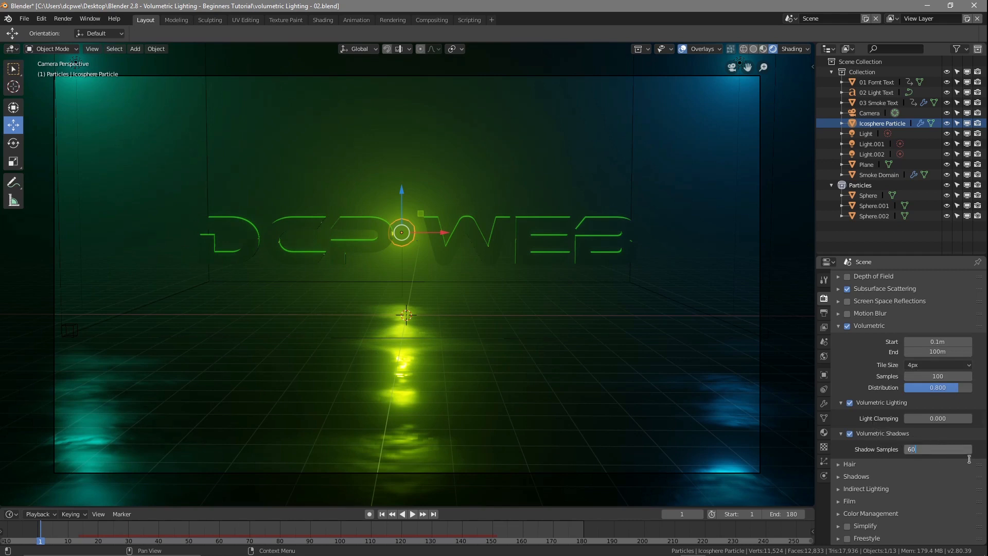
type("60")
key("Return")
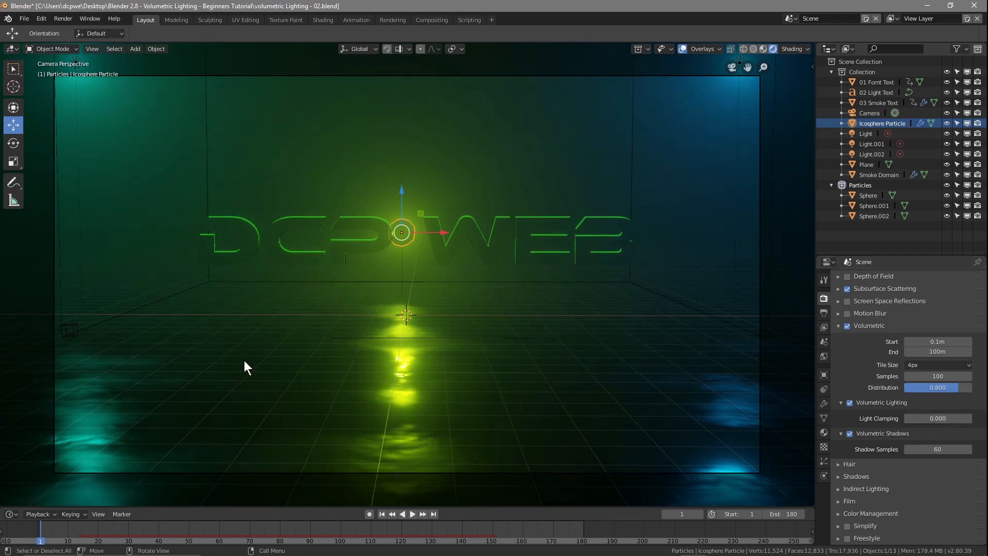
left_click(27, 18)
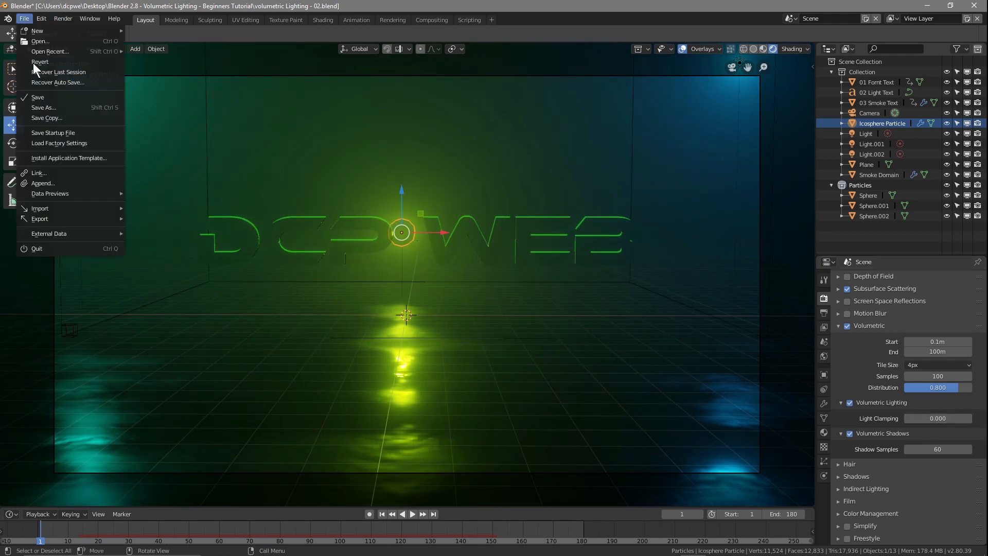
left_click(41, 98)
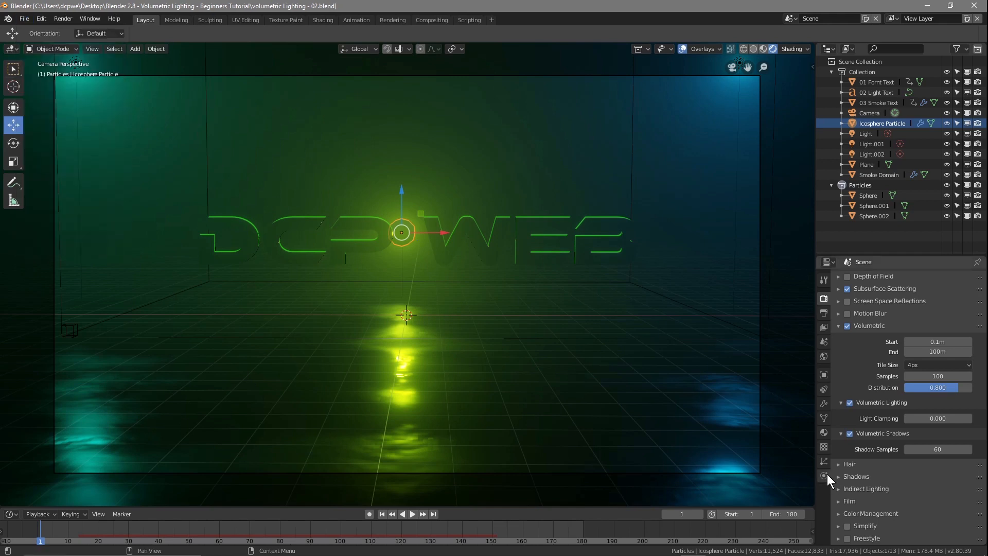
Step: Open the Smoke Domain's physics settings and try 120 resolution divisions, then restore the value to 60
left_click(866, 175)
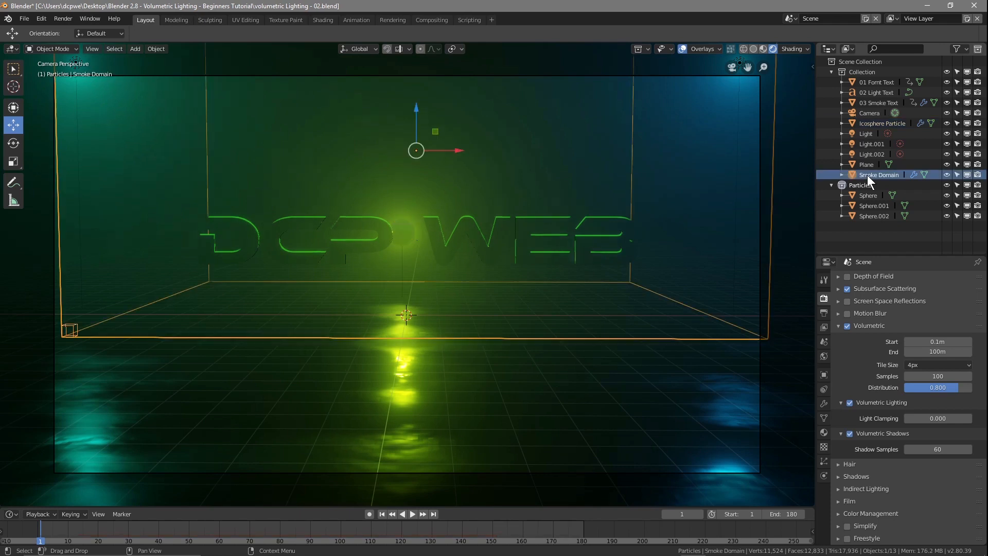
left_click(823, 475)
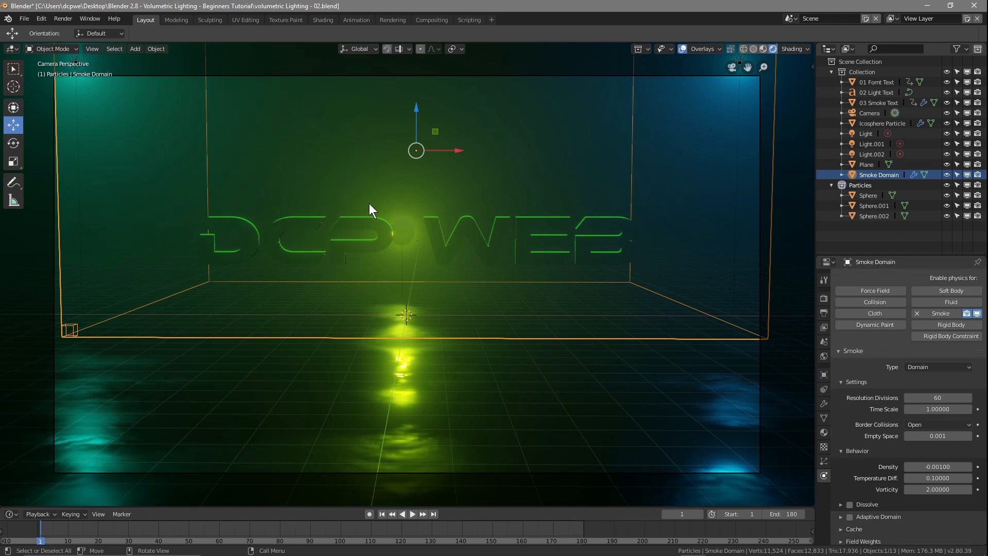
left_click(926, 398)
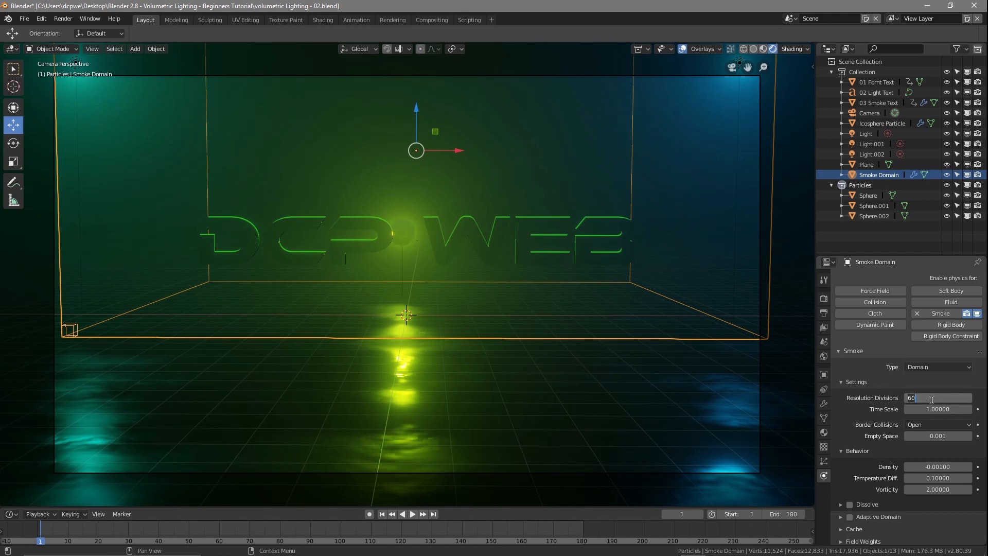
key("Return")
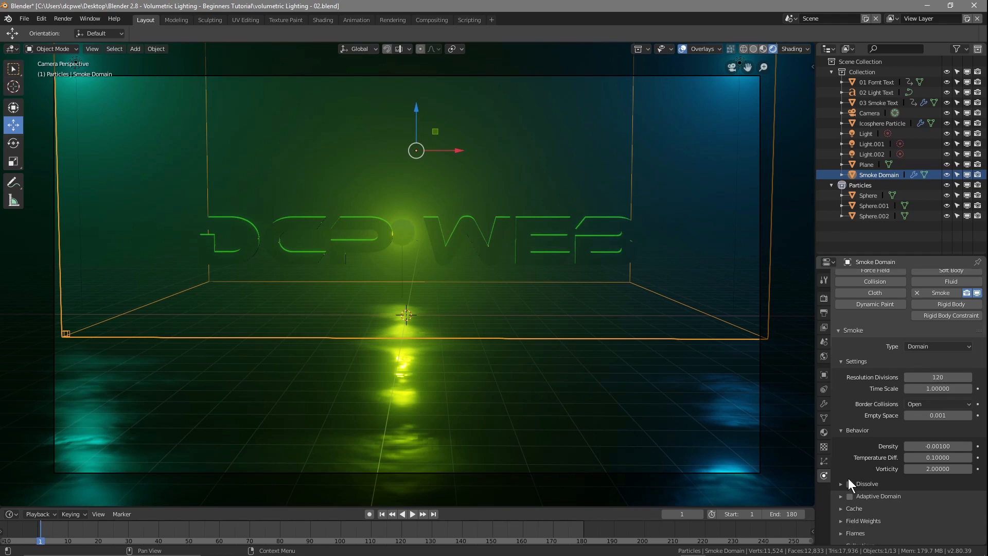
scroll(848, 478, "down", 3)
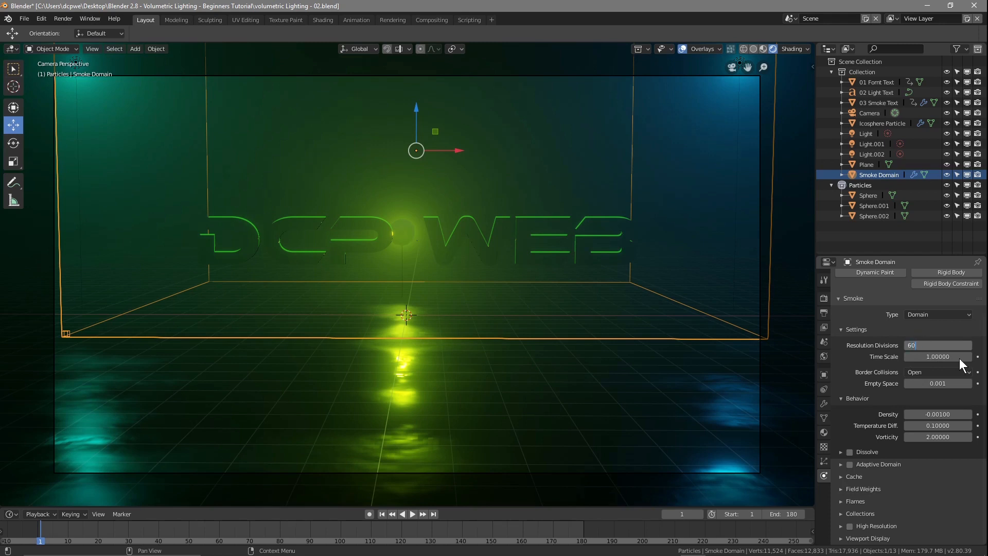
key("Return")
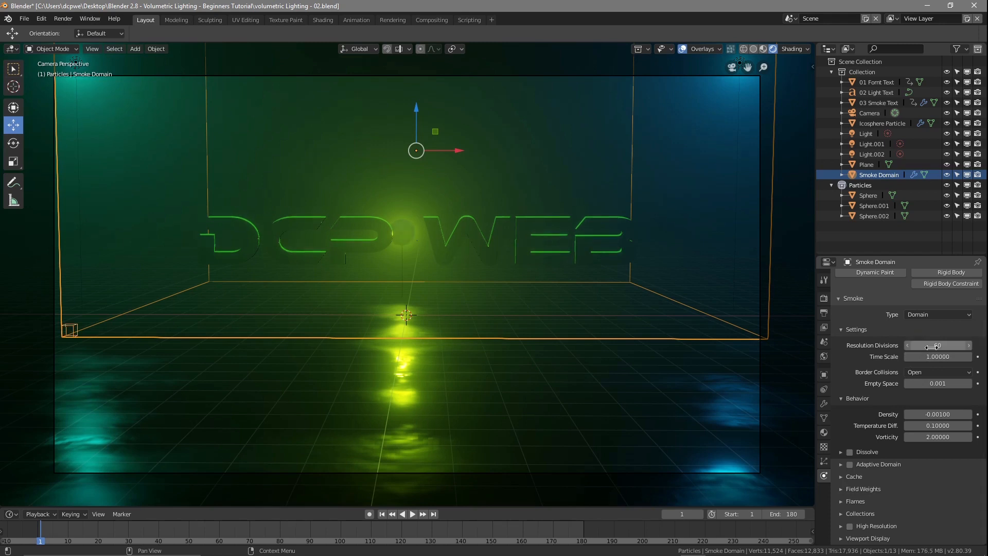
Step: Enable Dissolve for the smoke domain with a time of 50 while playing the animation in wireframe shading
left_click(842, 452)
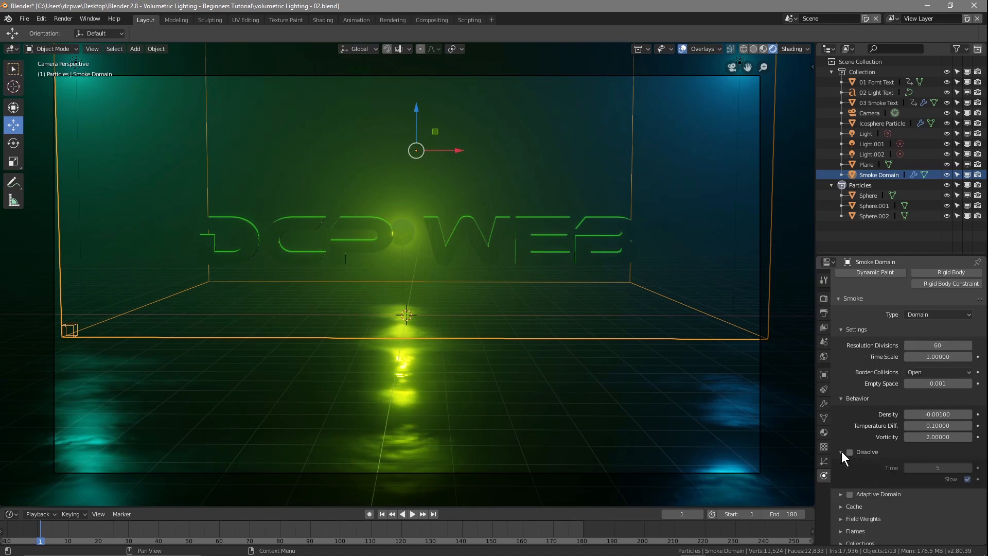
left_click(849, 453)
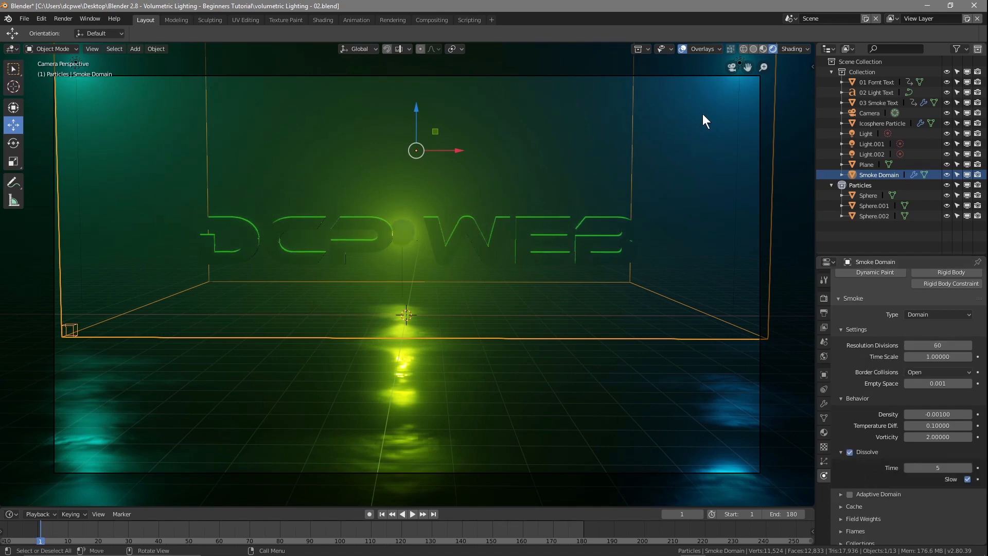
left_click(743, 49)
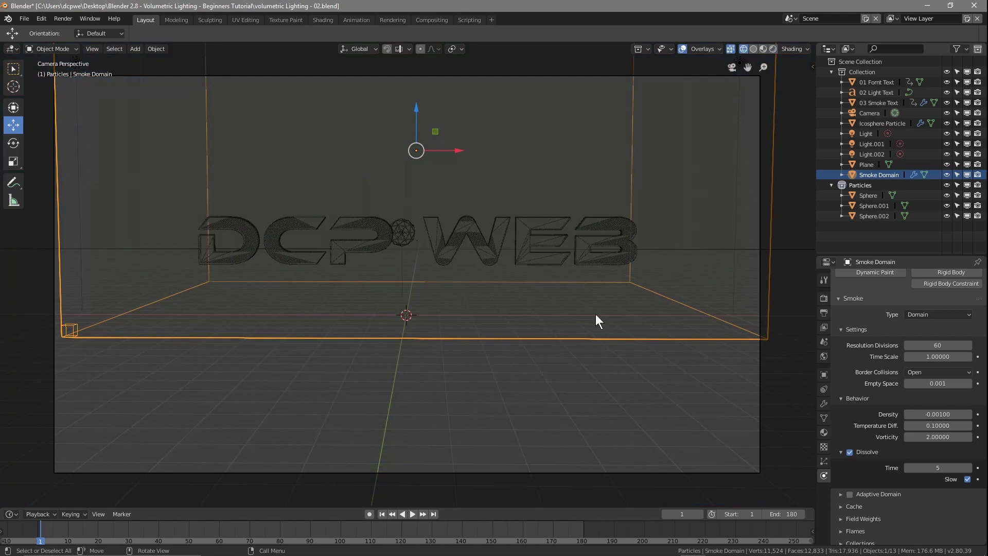
left_click(412, 513)
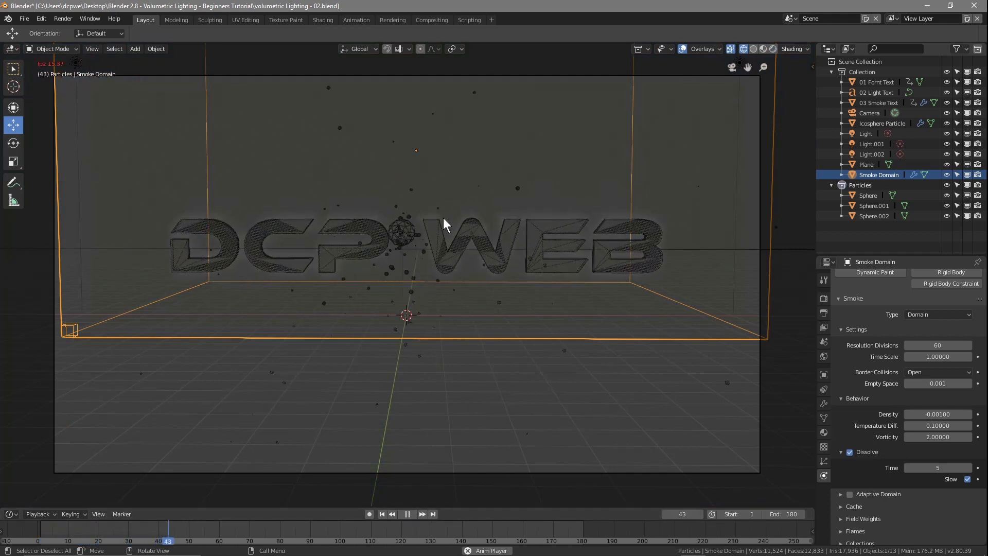
mouse_move(937, 469)
left_mouse_down()
mouse_move(959, 469)
mouse_move(919, 469)
left_mouse_up()
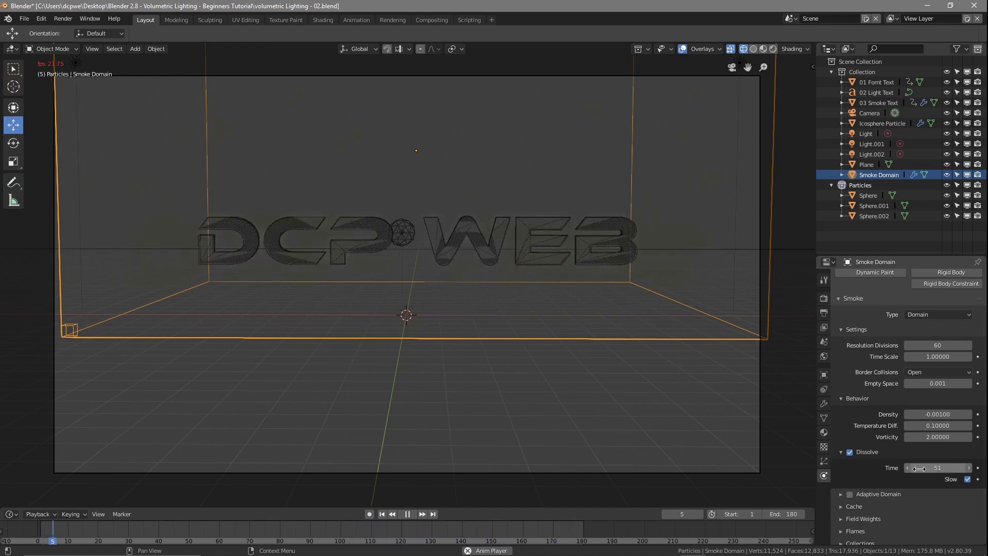
left_click(909, 469)
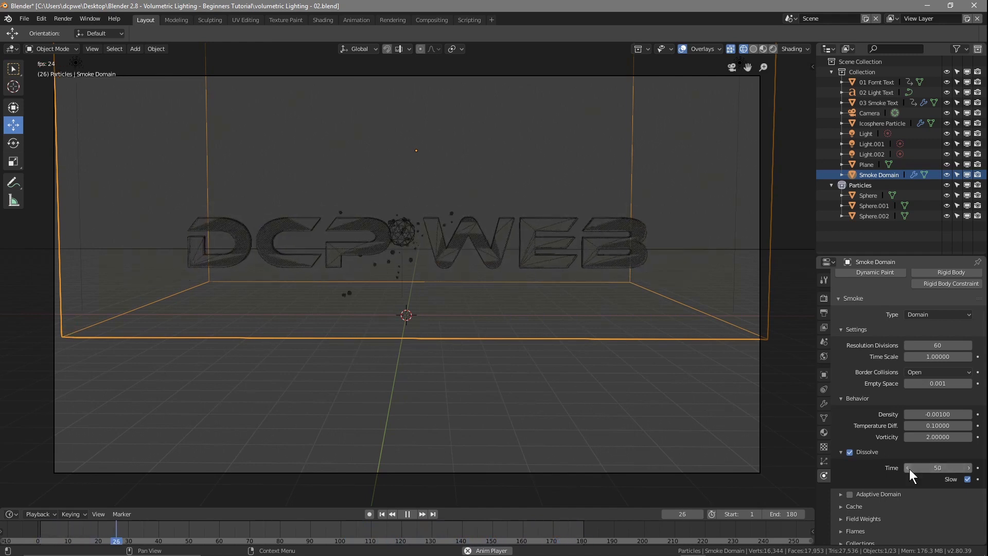
Step: Replay the smoke animation from the first frame and inspect the domain from the side and front
left_click(383, 514)
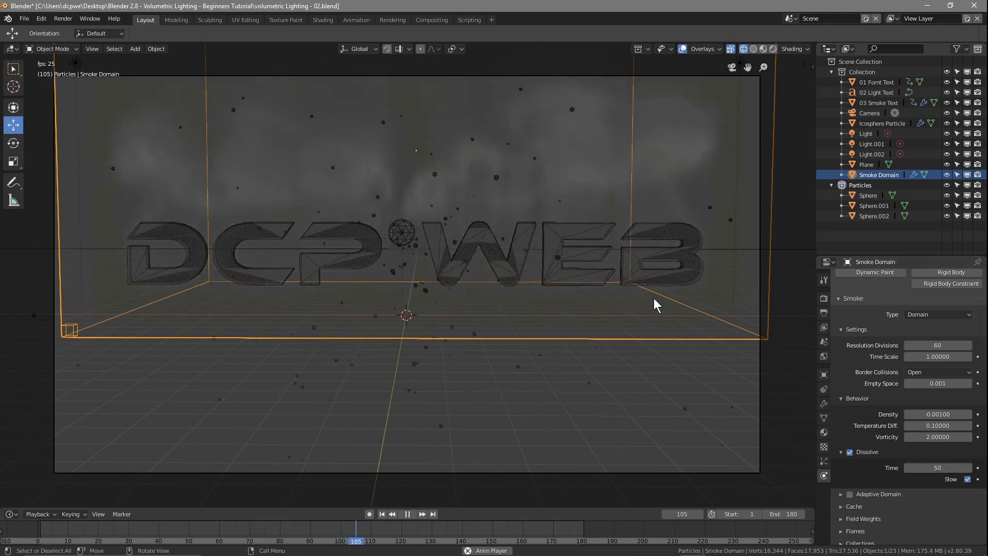
middle_click_drag(327, 360, 449, 360)
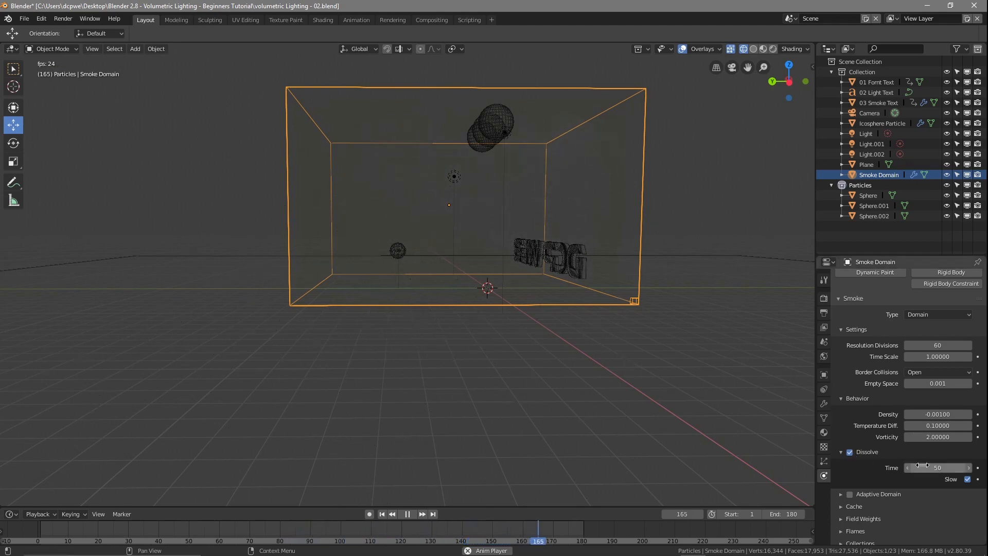
middle_click_drag(702, 327, 578, 329)
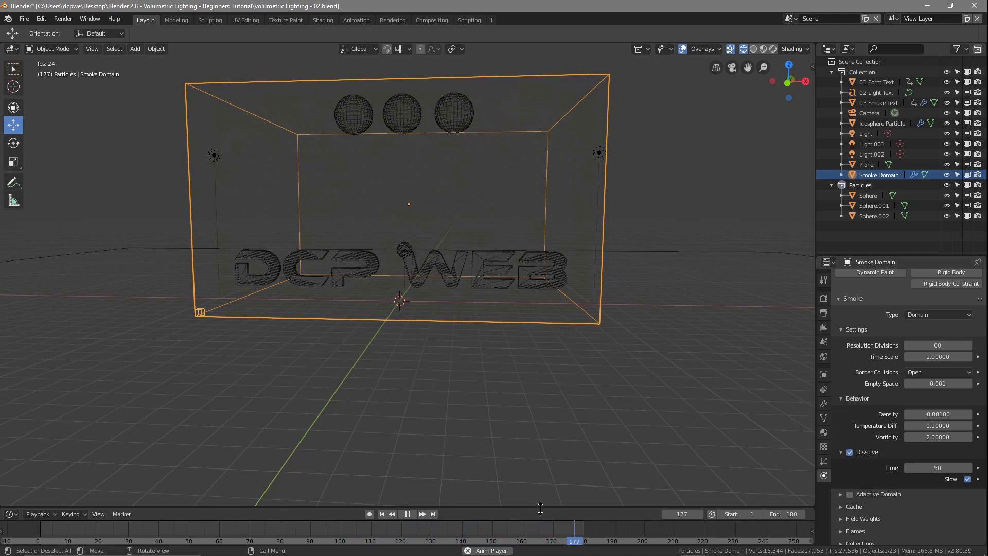
Step: Stop the playback at the first frame and save the Blender file
left_click(408, 514)
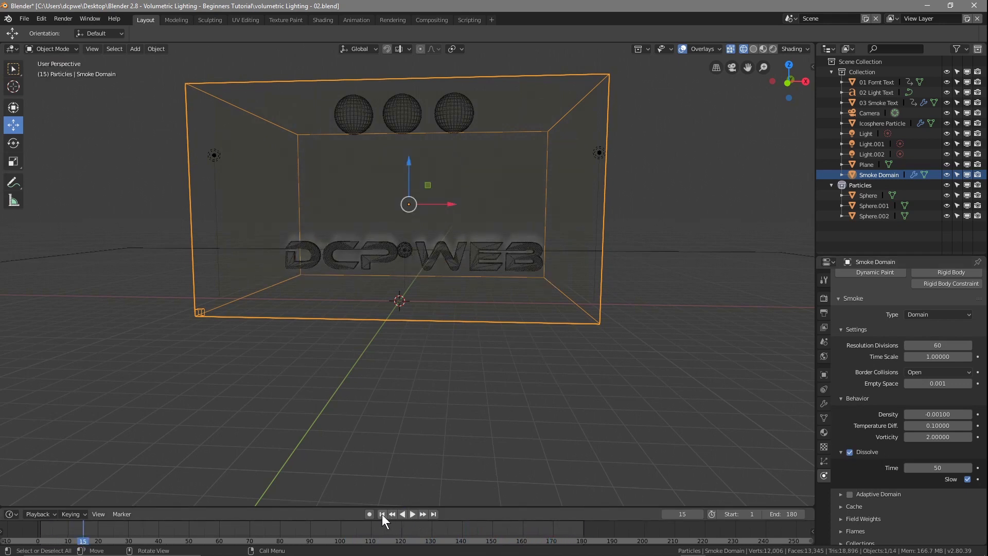
left_click(382, 514)
left_click(24, 16)
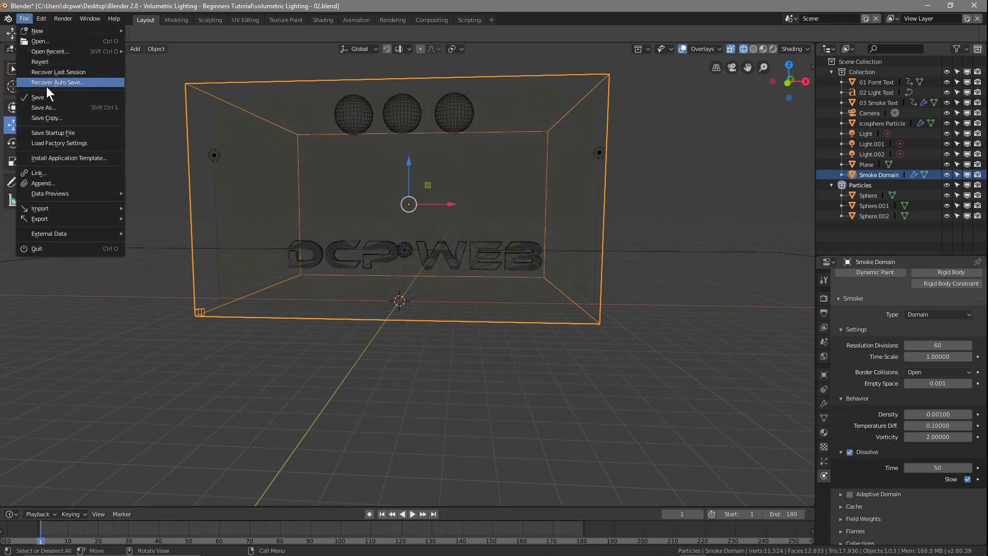
left_click(54, 99)
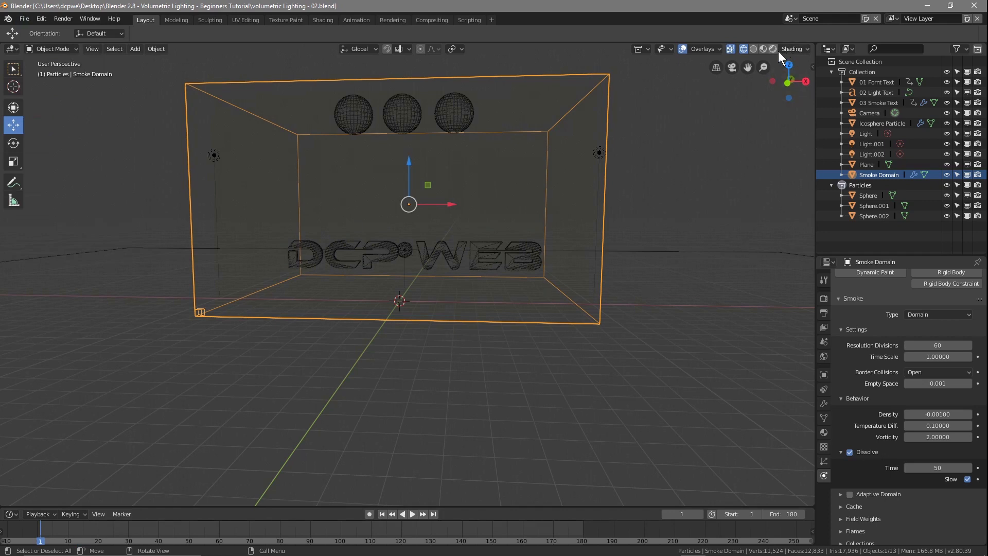
Step: Set the Smoke Domain's main resolution divisions to 120
scroll(858, 468, "down", 1)
left_click(928, 322)
key("Return")
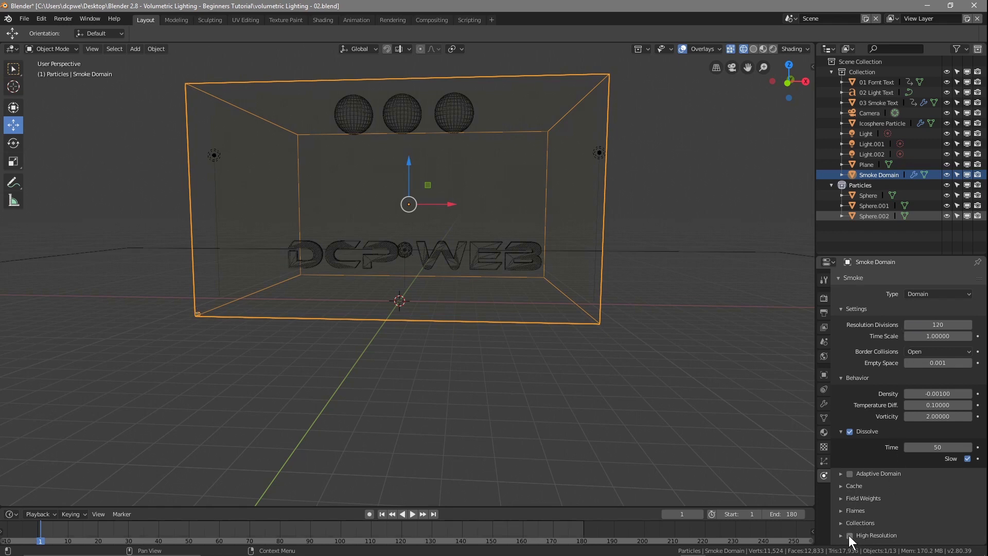
Step: Enable High Resolution for the smoke domain and set its resolution divisions to 2
scroll(906, 466, "down", 1)
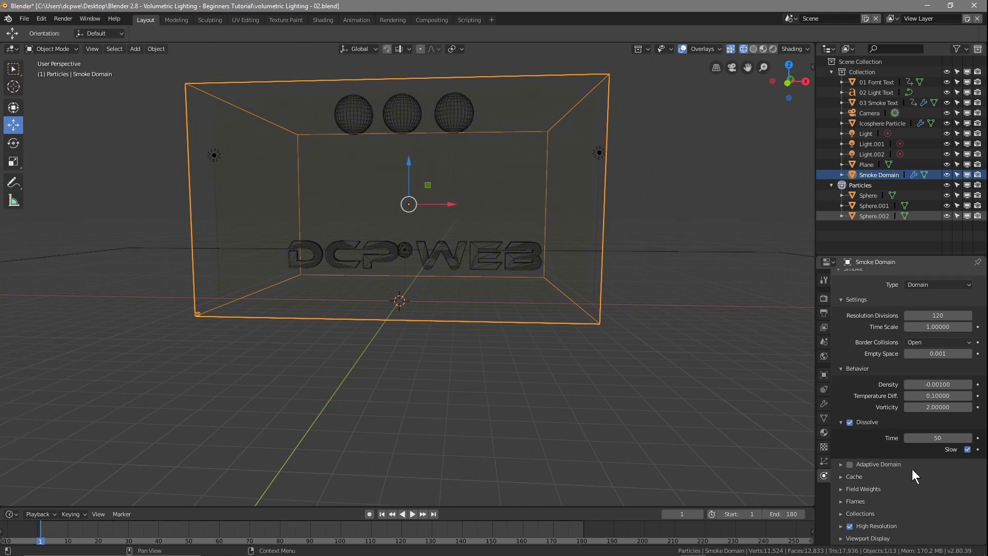
left_click(844, 526)
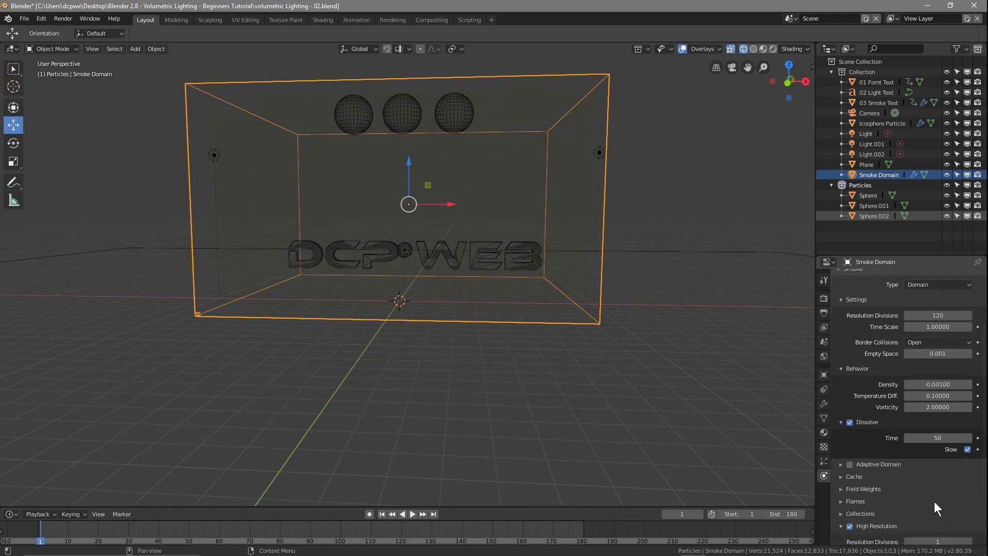
scroll(935, 501, "down", 3)
left_click(968, 472)
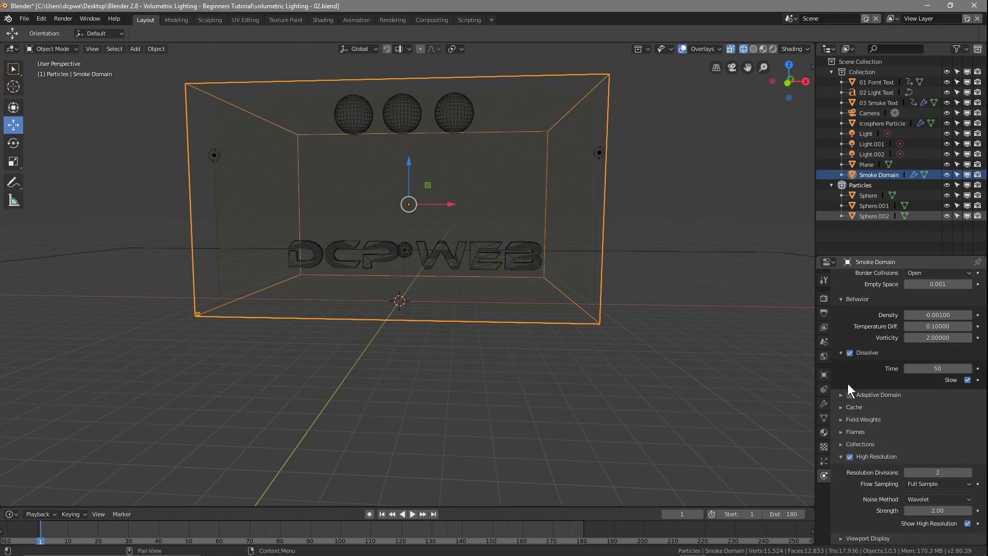
Step: Save the Blender file with the updated smoke domain settings
left_click(24, 18)
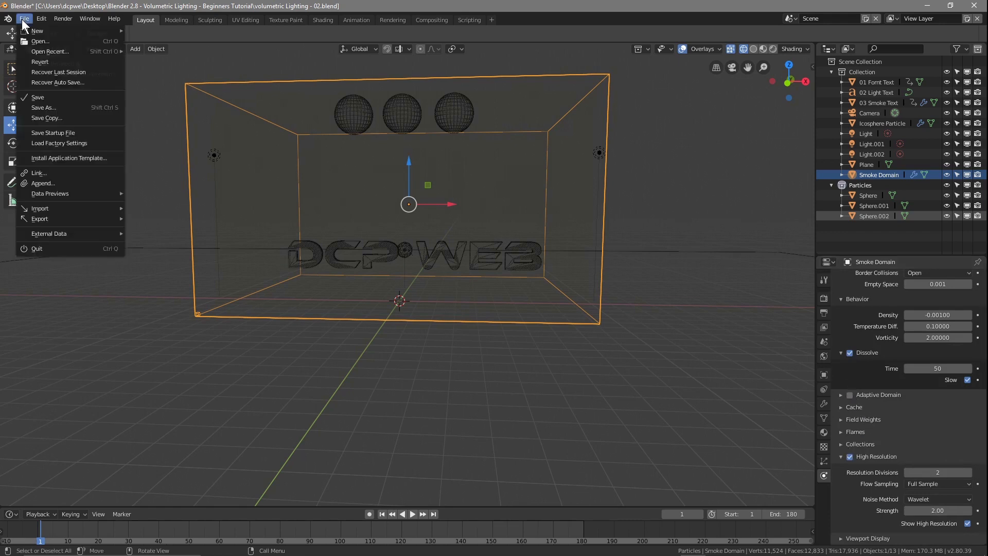
left_click(42, 97)
middle_click_drag(462, 371, 468, 374)
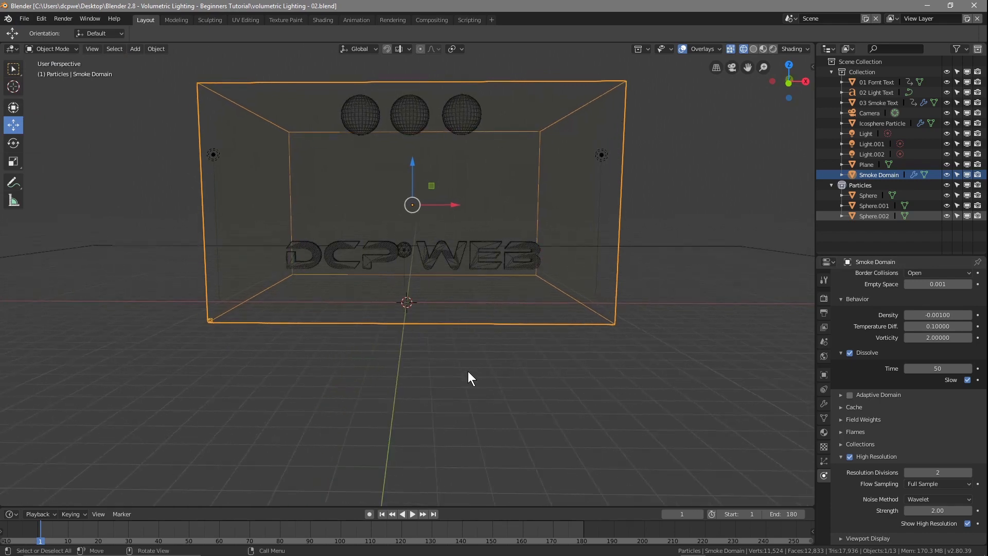
mouse_move(470, 363)
middle_mouse_down()
mouse_move(462, 364)
mouse_move(470, 365)
middle_mouse_up()
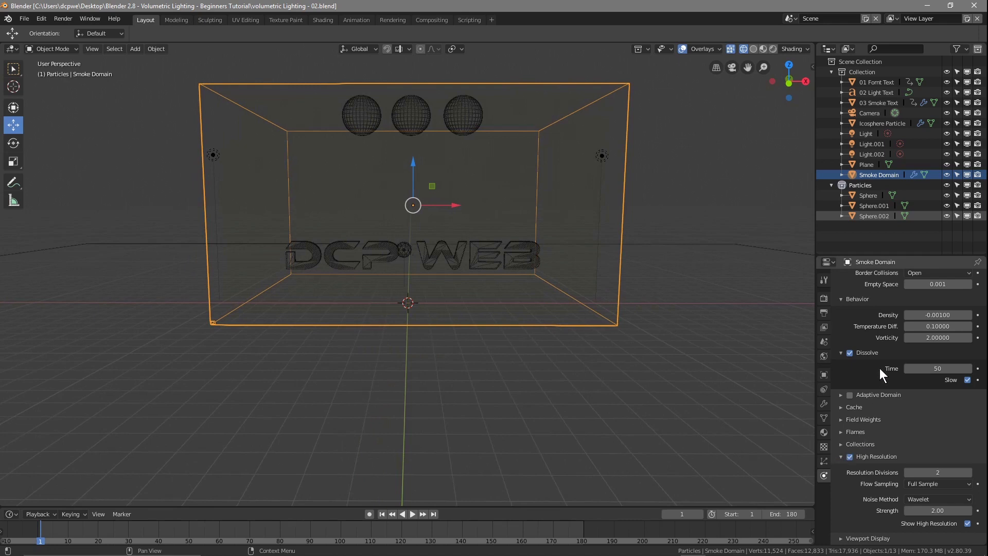
Step: Set the Smoke Domain cache's simulation end to frame 180 and bake all dynamics
scroll(879, 361, "up", 7)
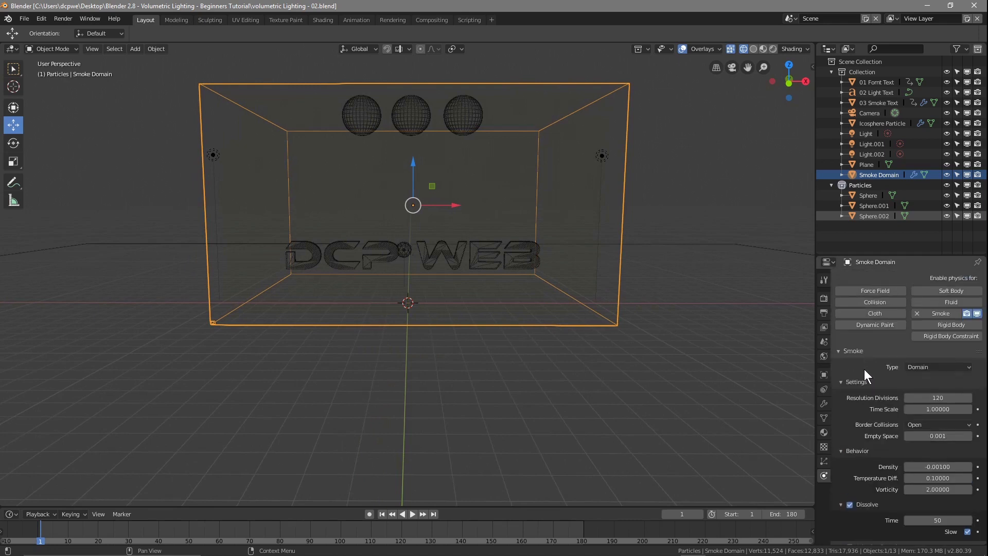
scroll(866, 381, "down", 6)
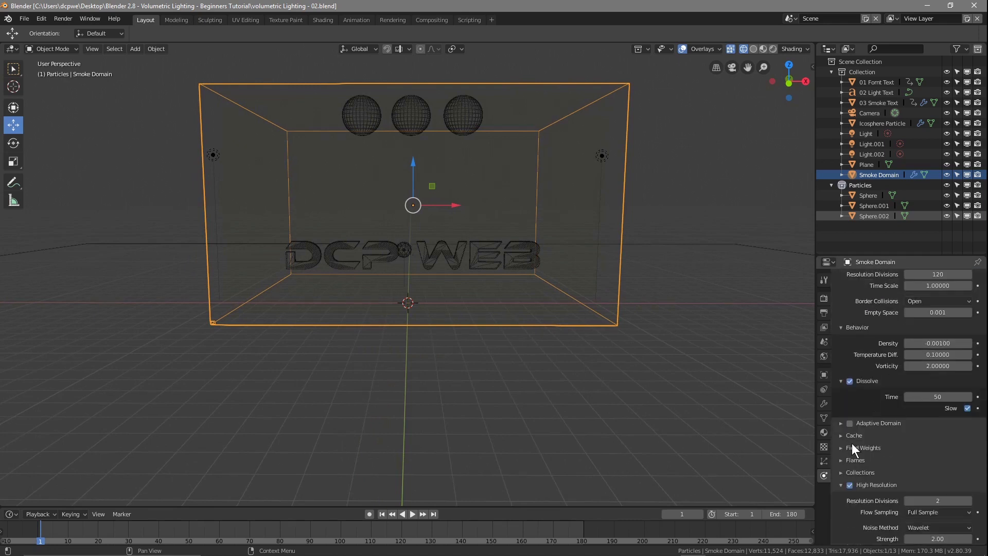
left_click(847, 434)
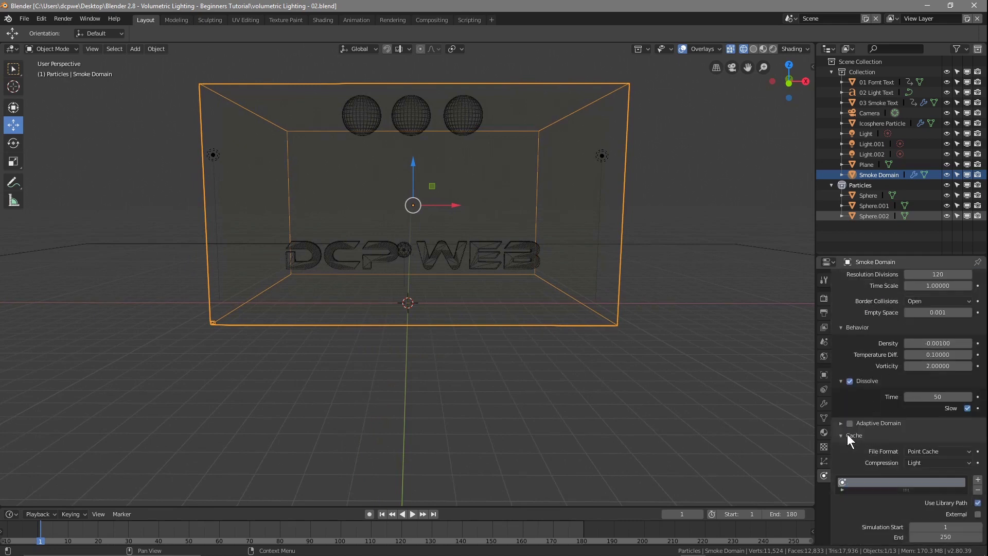
scroll(898, 467, "down", 5)
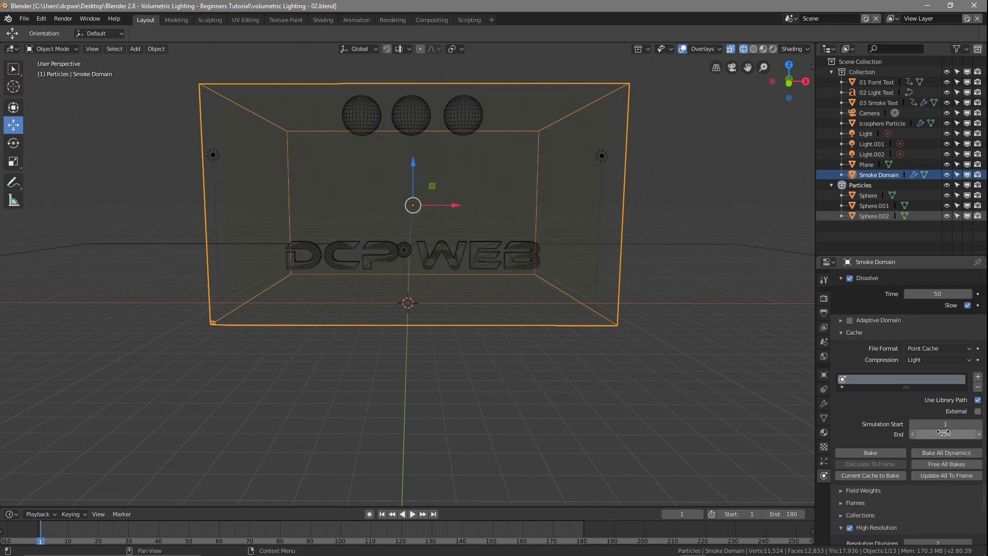
left_click(960, 435)
key("BackSpace")
key("BackSpace")
key("BackSpace")
type("180")
key("Return")
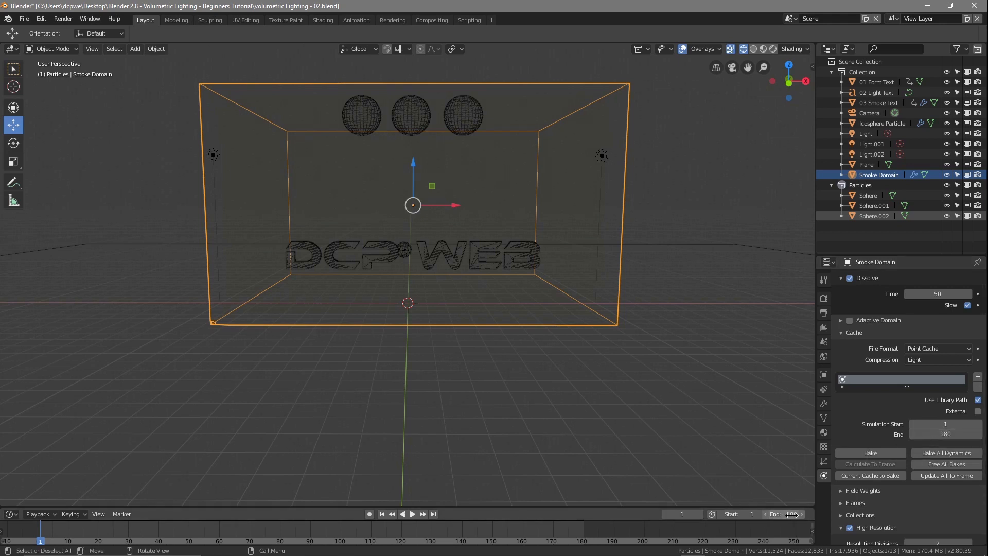
left_click(929, 451)
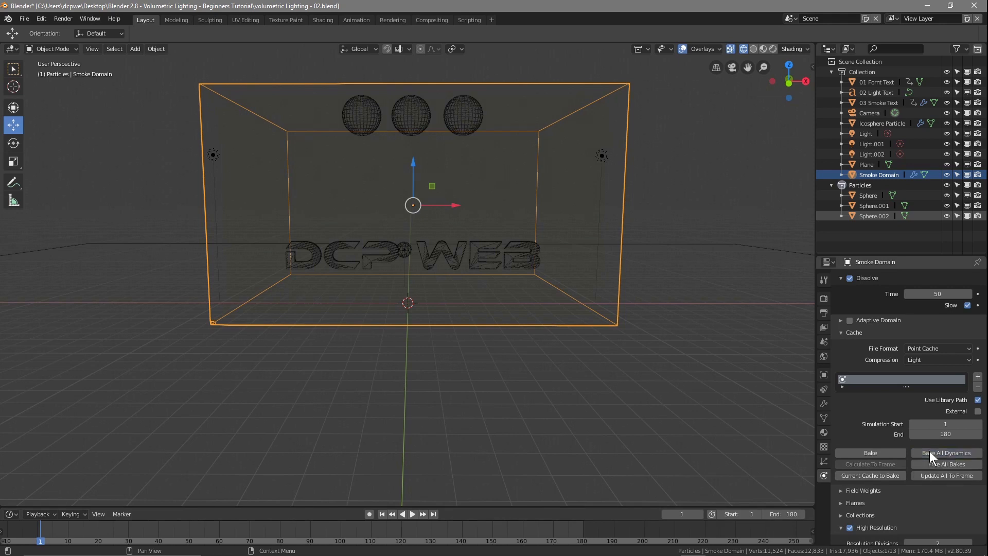
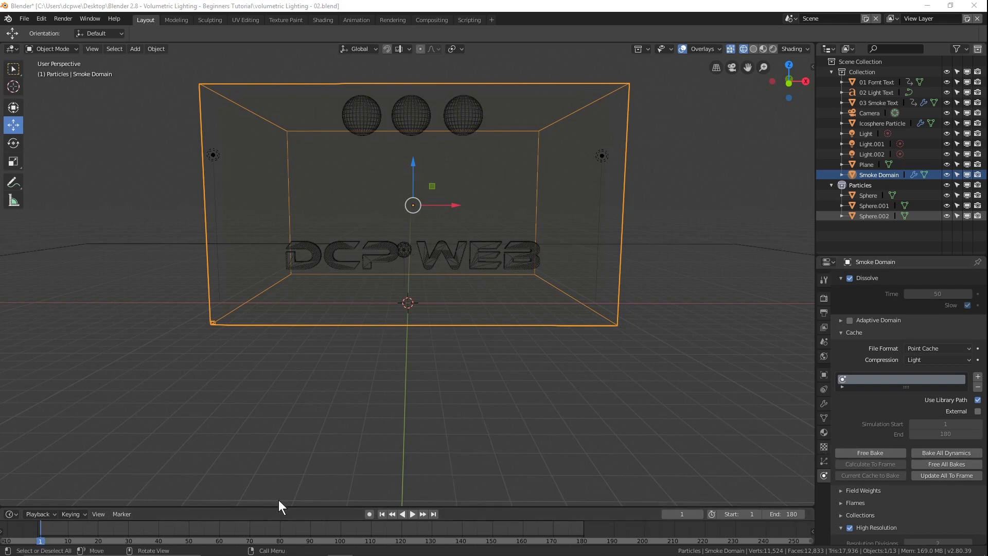
Step: Play back the baked smoke simulation, stop it and return to the first frame
left_click(413, 514)
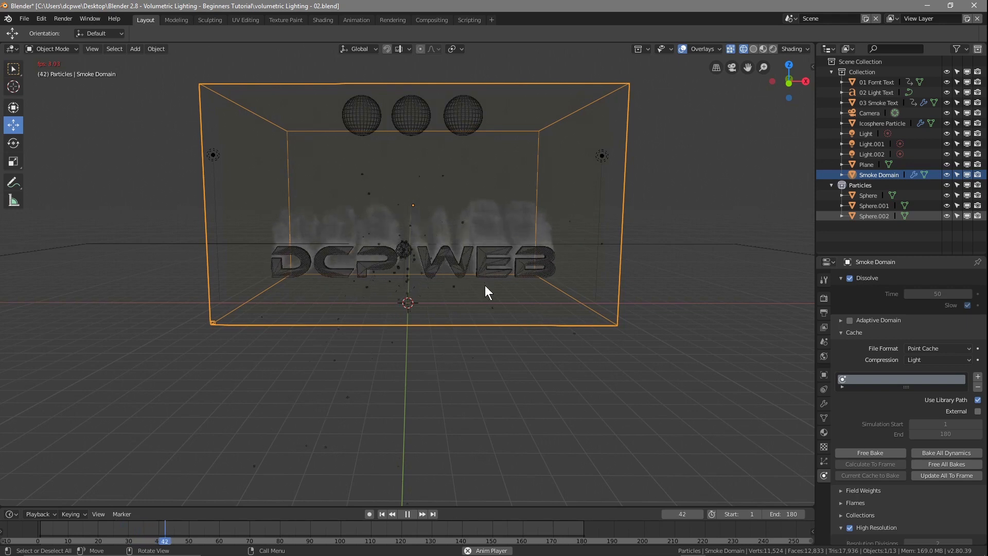
left_click(407, 513)
left_click(380, 513)
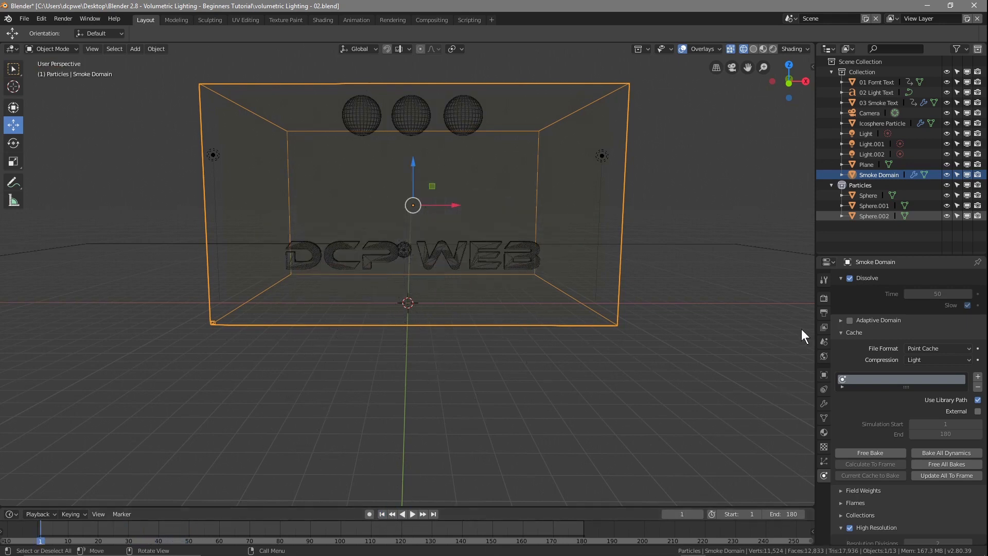
Step: Set the Eevee viewport samples to 60 in the render settings
left_click(823, 299)
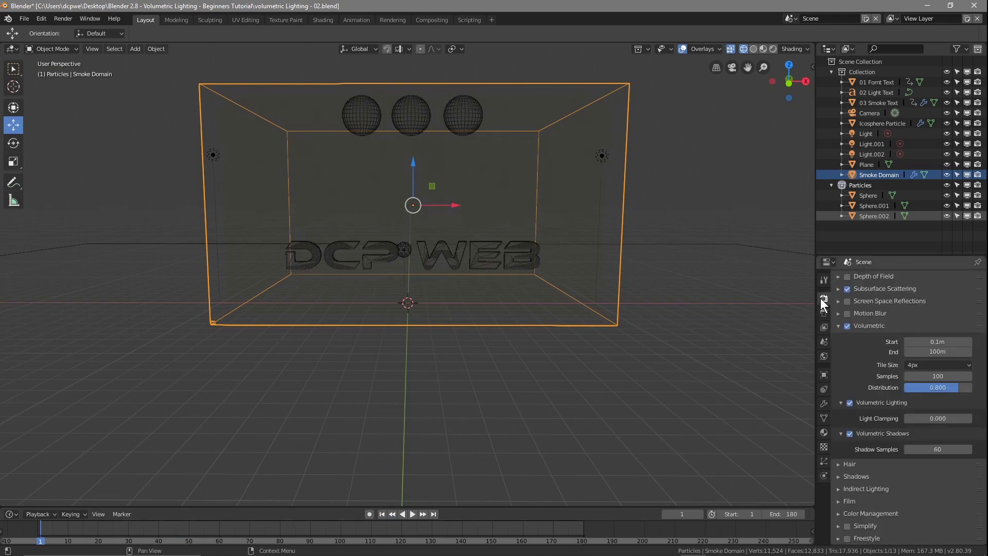
scroll(841, 332, "up", 10)
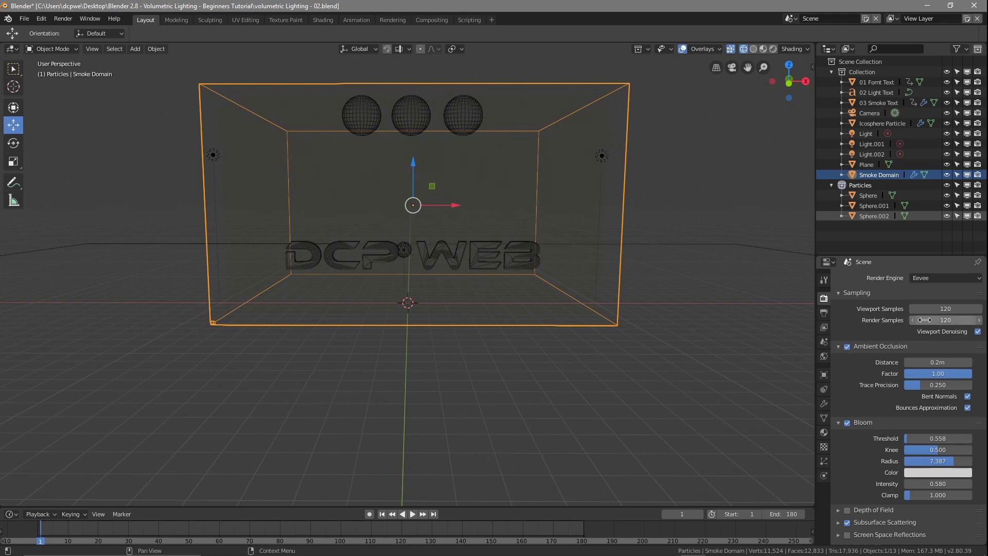
left_click(937, 307)
type("60")
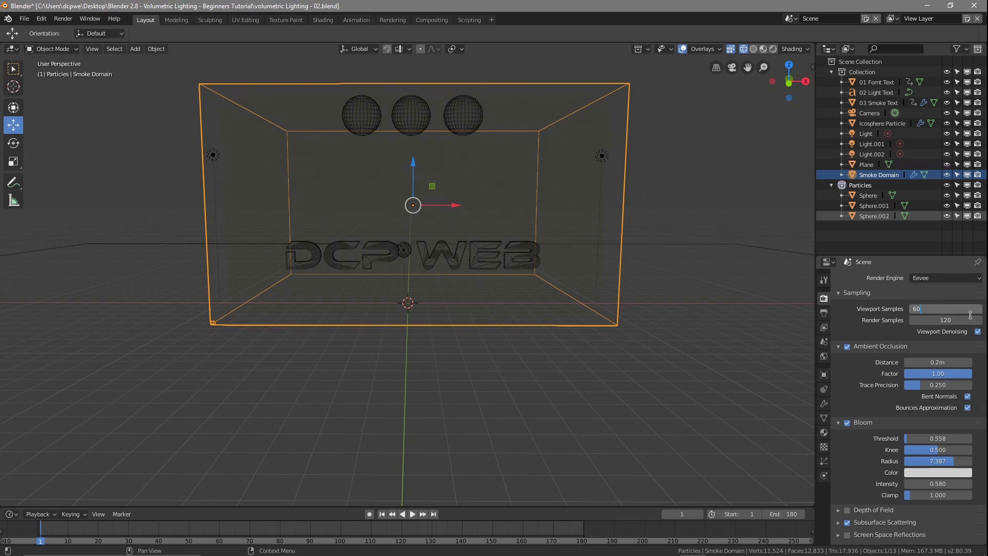
key("Return")
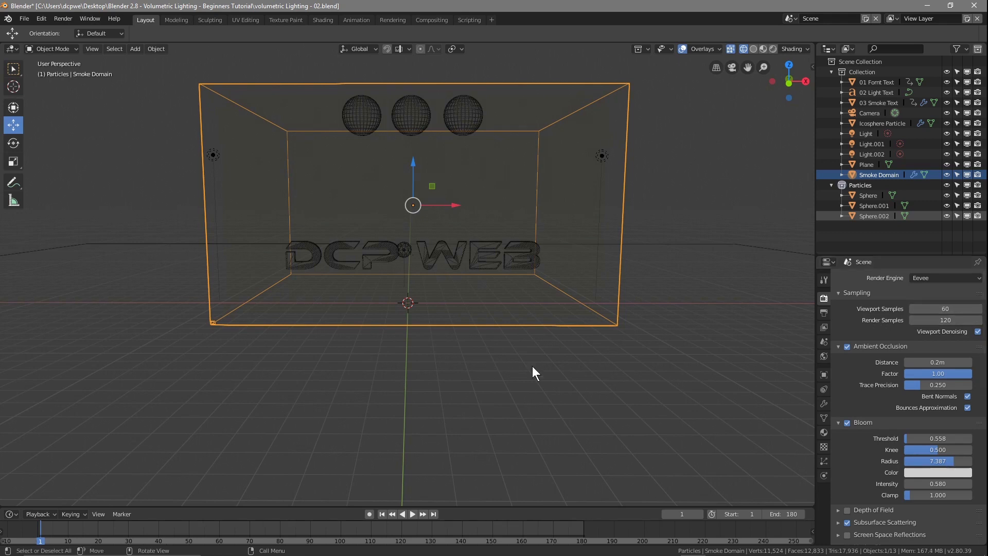
Step: Play the animation and examine the baked smoke from the side and from the front
left_click(413, 515)
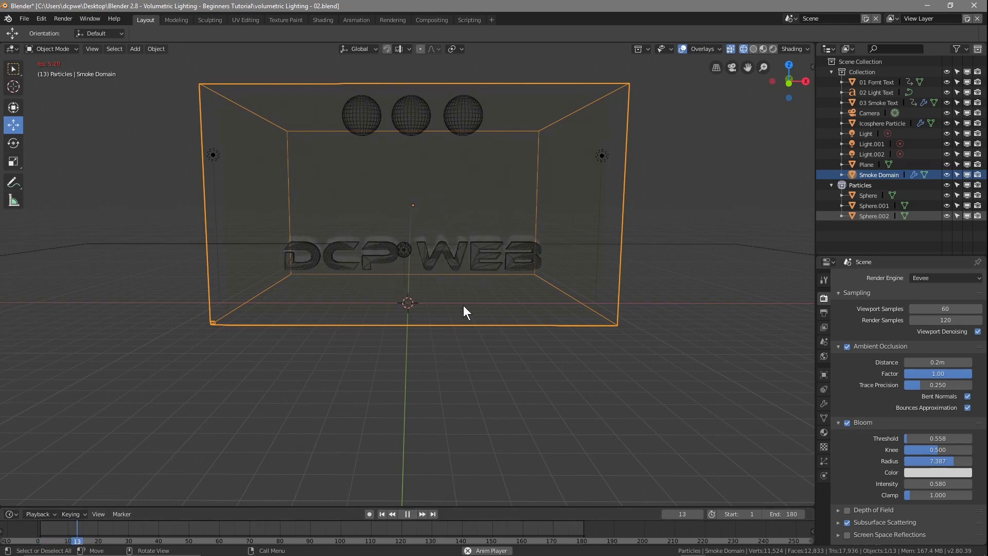
middle_click_drag(351, 339, 454, 337)
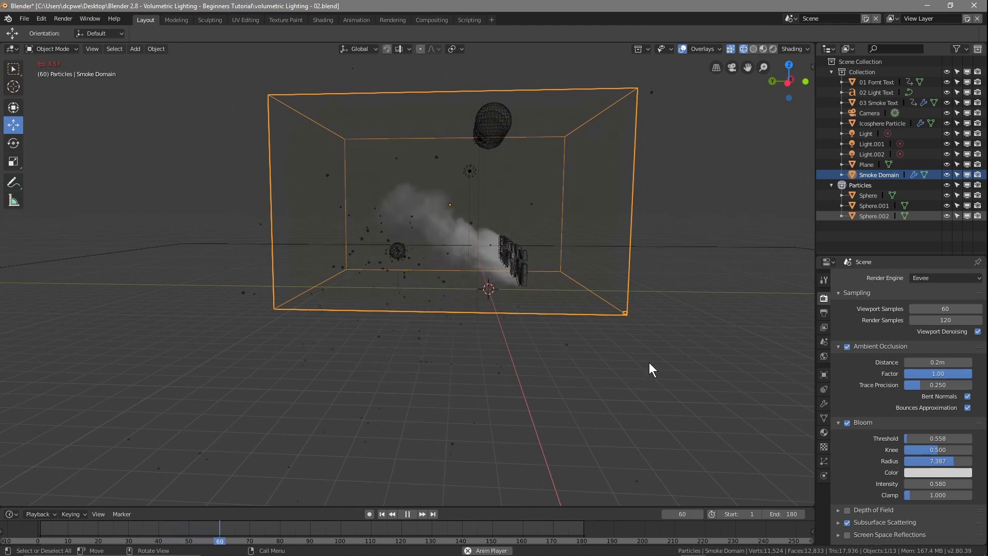
middle_click_drag(585, 347, 545, 343)
scroll(533, 340, "up", 2)
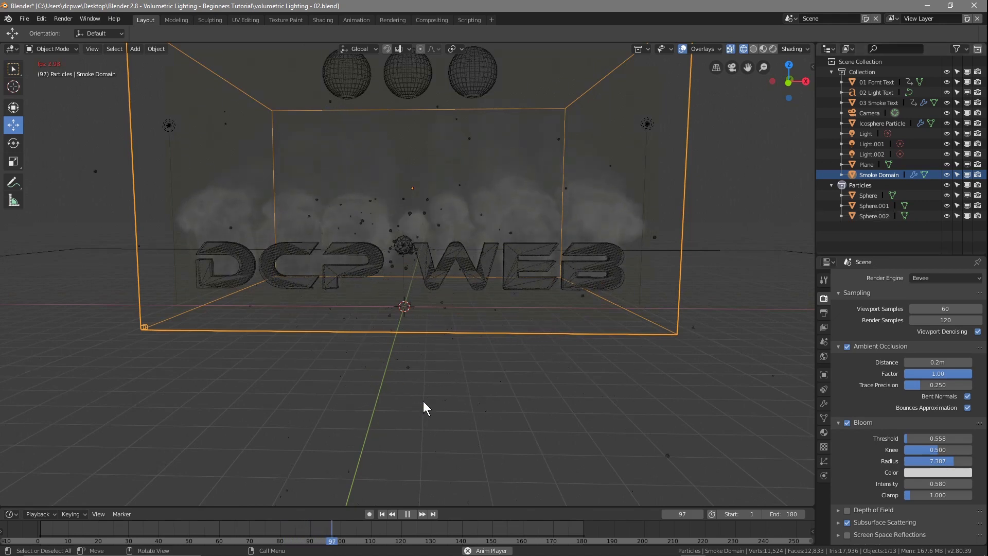
Step: Stop the playback at frame 104, render that frame as a still image and close the render result
left_click(406, 515)
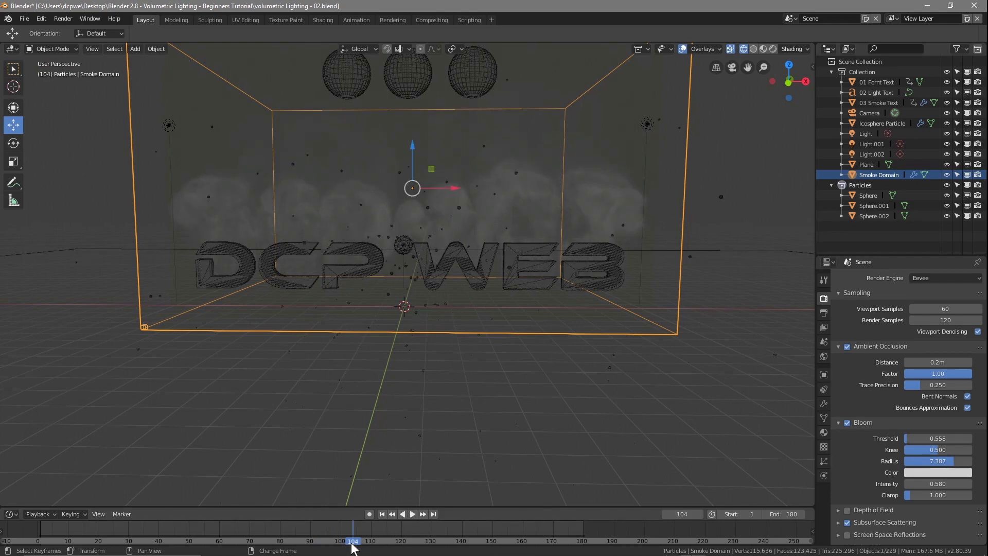
key("F12")
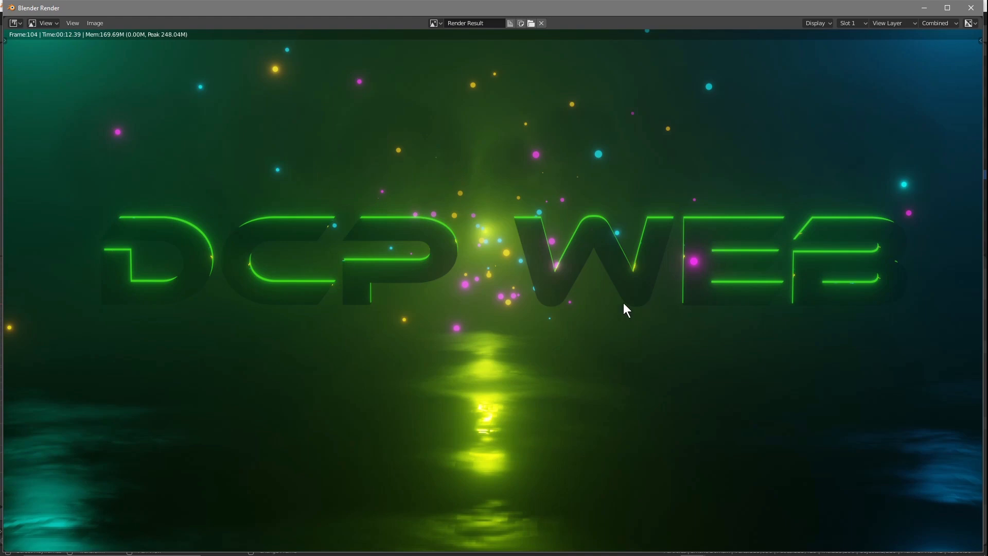
left_click(970, 8)
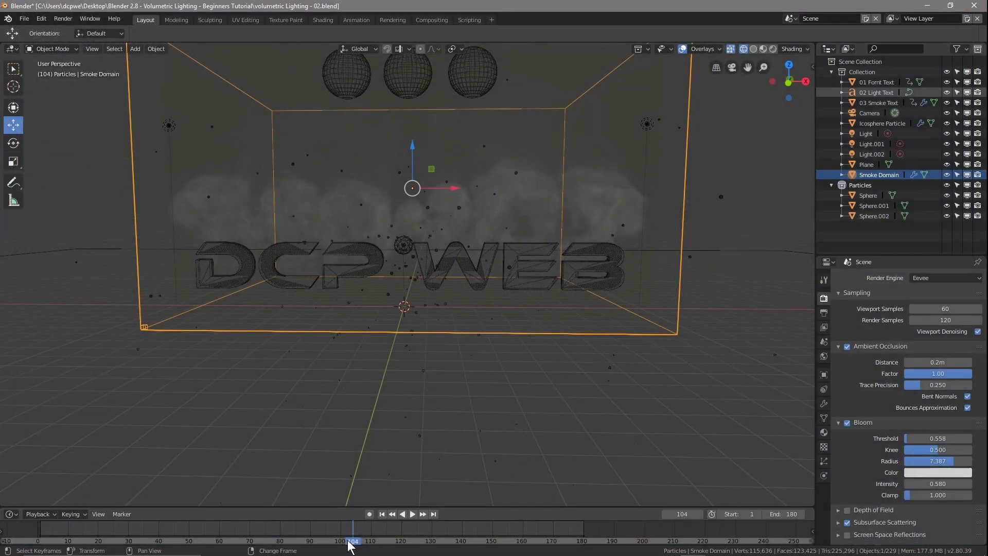
Step: Return to frame 1 and show the scene in rendered shading through the camera
key("space")
right_click_drag(337, 547, 40, 544)
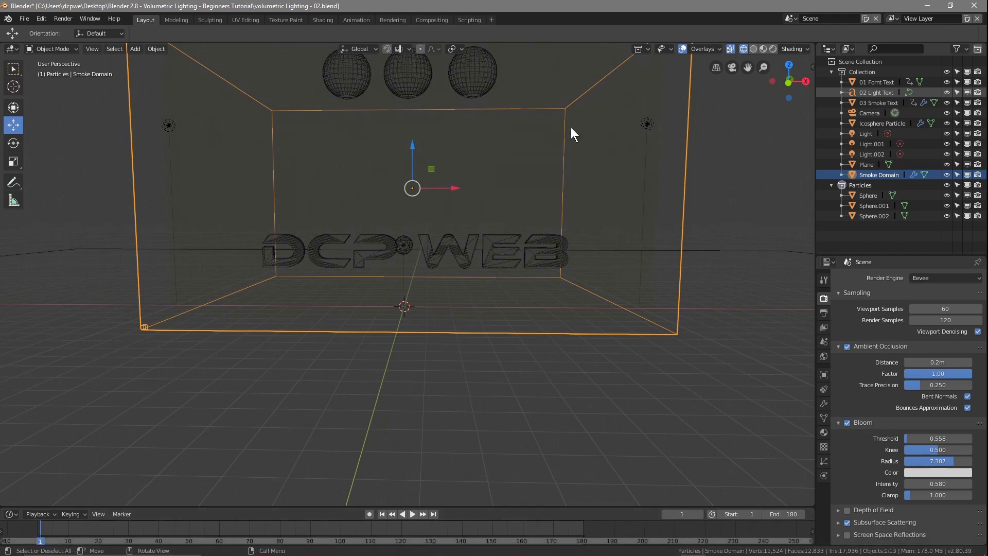
left_click(773, 49)
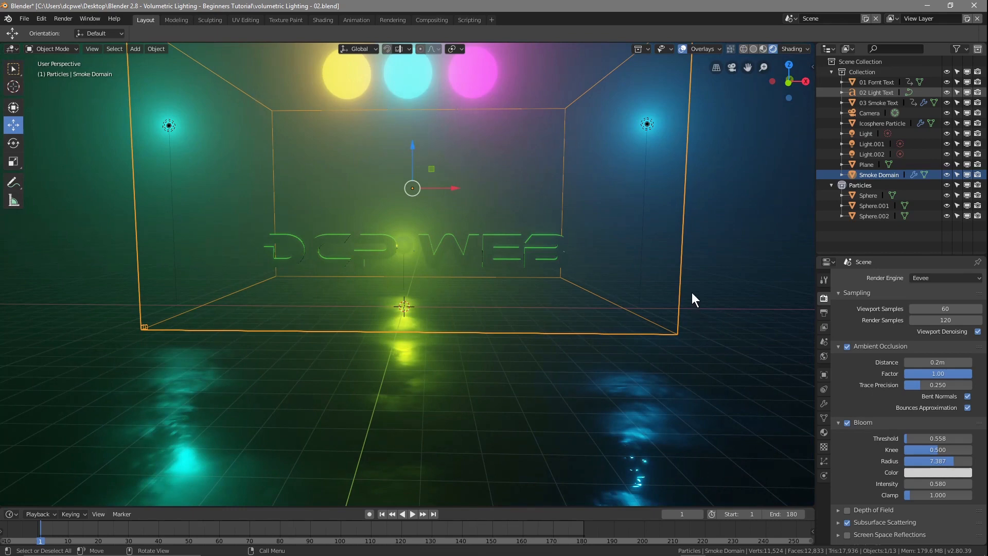
left_click(731, 68)
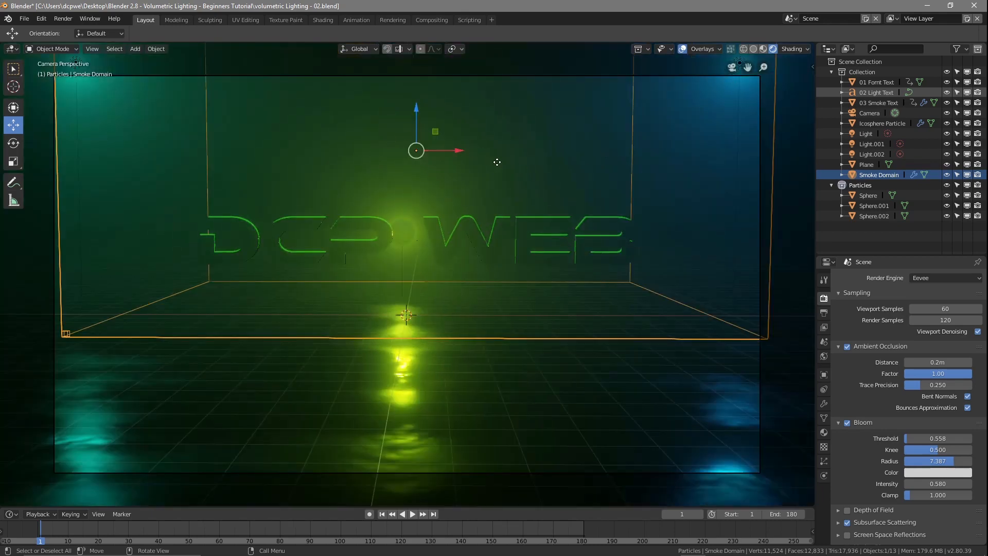
scroll(430, 113, "down", 3)
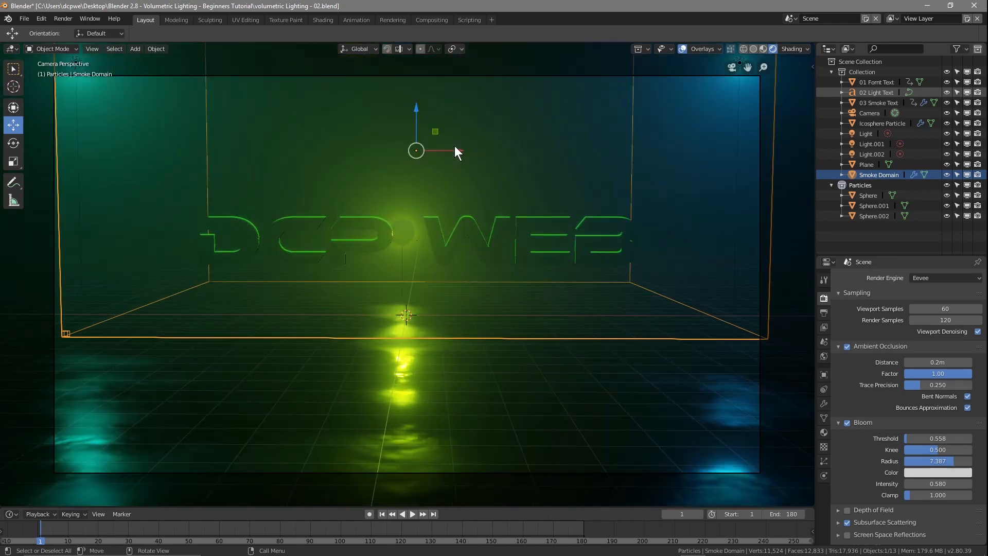
Step: Select Sphere, Sphere.001 and Sphere.002 and move them up along the Z axis, above the smoke domain
scroll(455, 146, "down", 2)
left_click(869, 196)
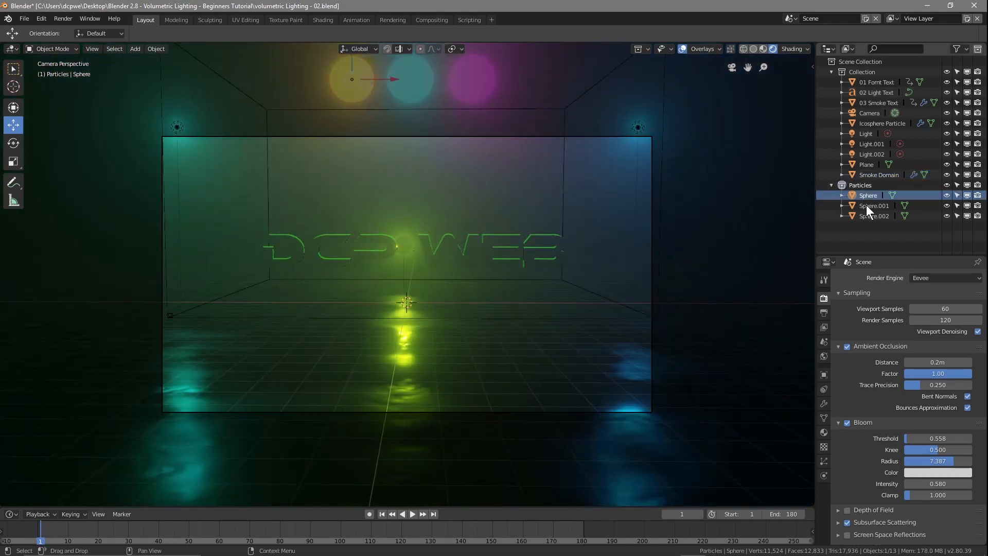
left_click(868, 206, "ctrl")
left_click(870, 214, "ctrl")
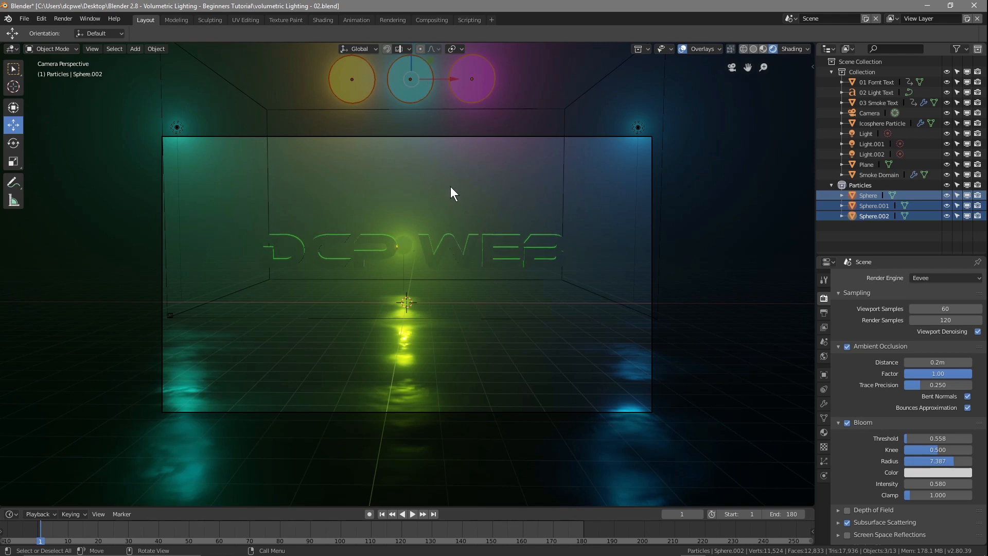
scroll(393, 245, "down", 2)
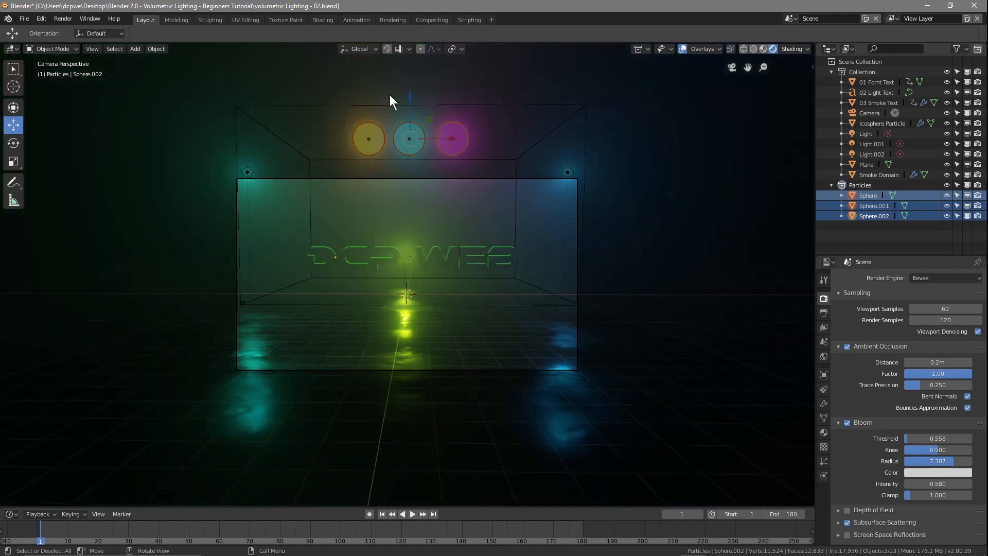
key("g")
key("z")
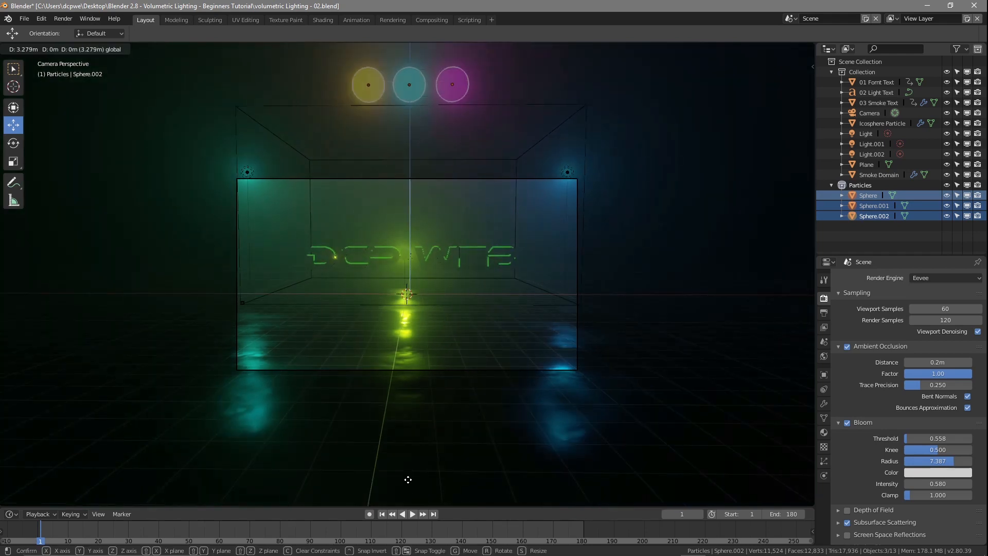
left_click(406, 473)
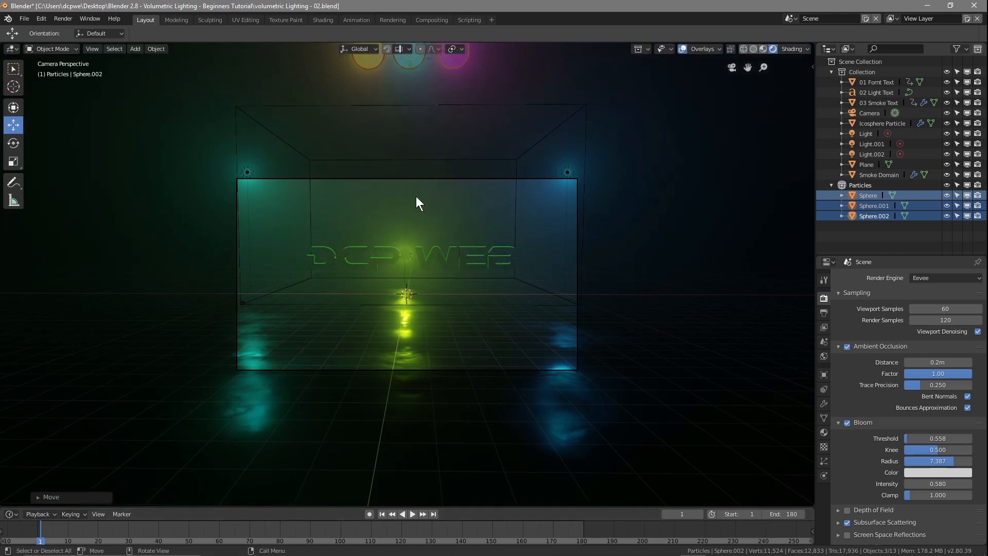
Step: Move the three selected spheres about 20 m along negative X, well outside the camera frame
scroll(437, 93, "down", 2)
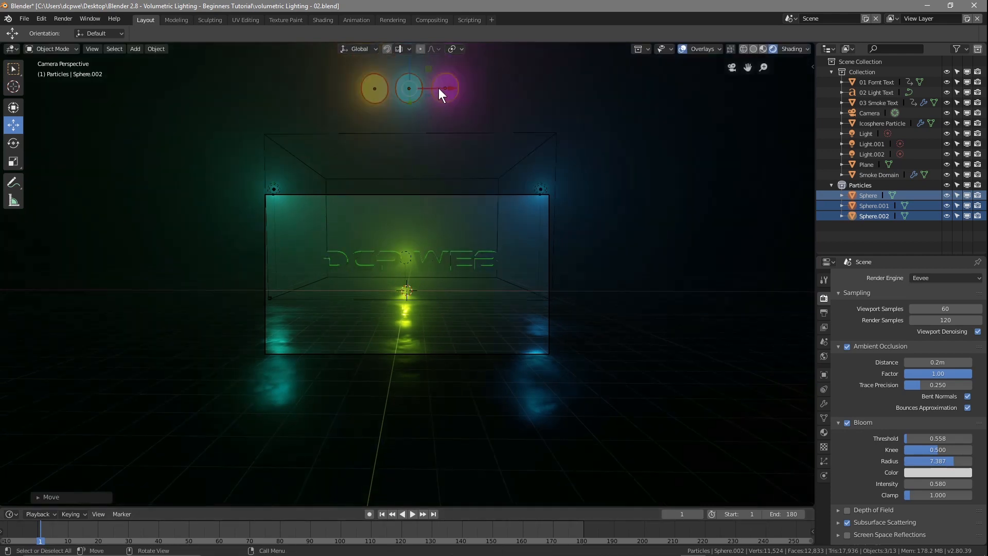
key("g")
key("x")
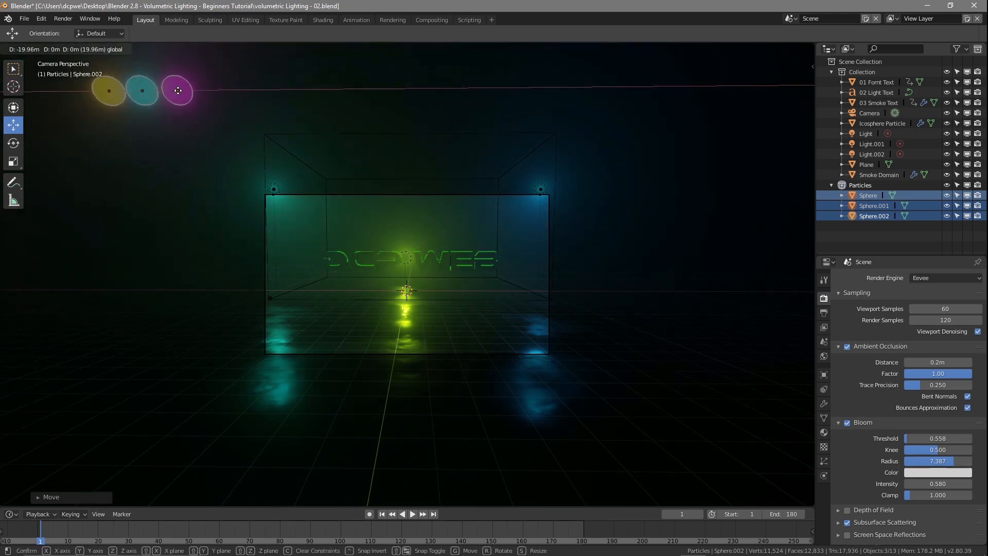
left_click(108, 87)
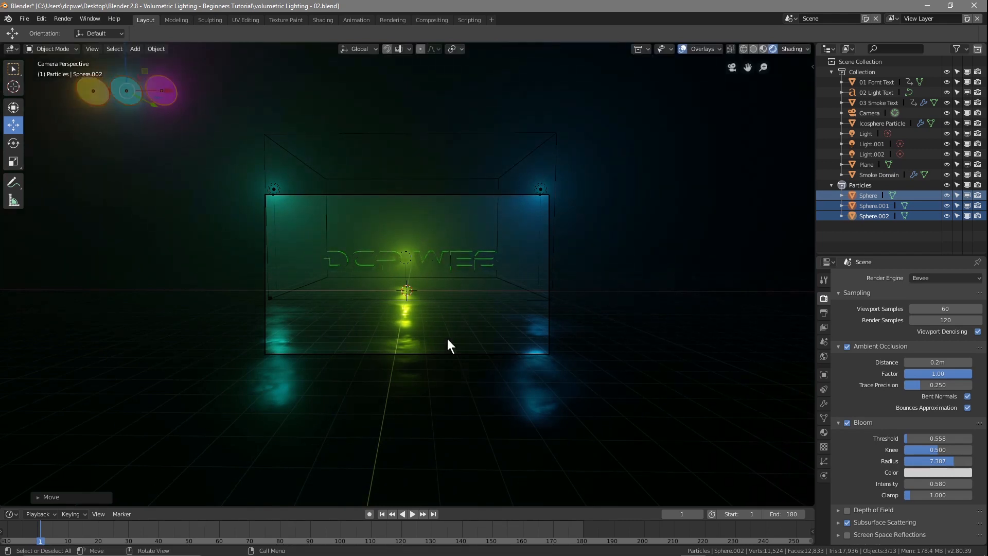
scroll(485, 328, "up", 3)
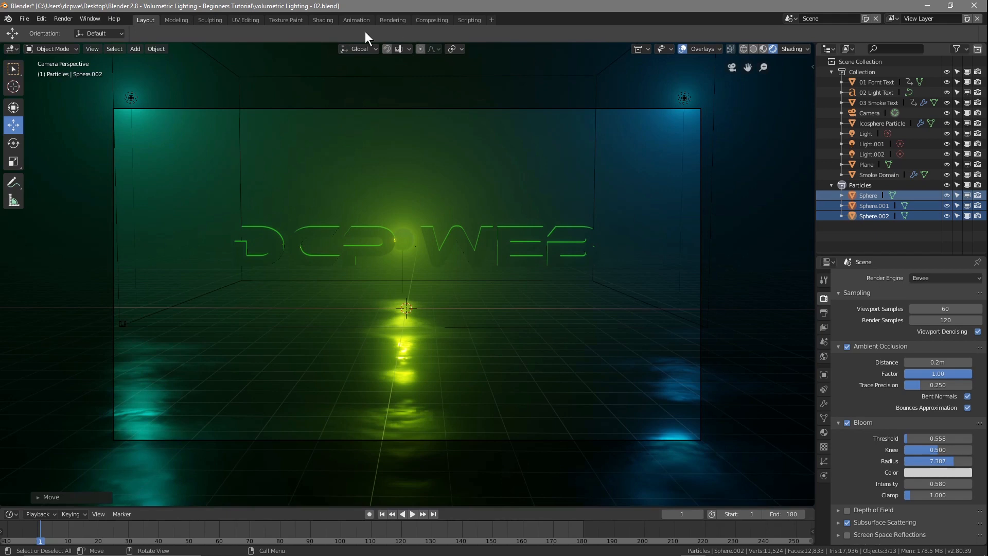
Step: Split the 3D viewport horizontally and turn the upper area into a Shader Editor
right_click(815, 119)
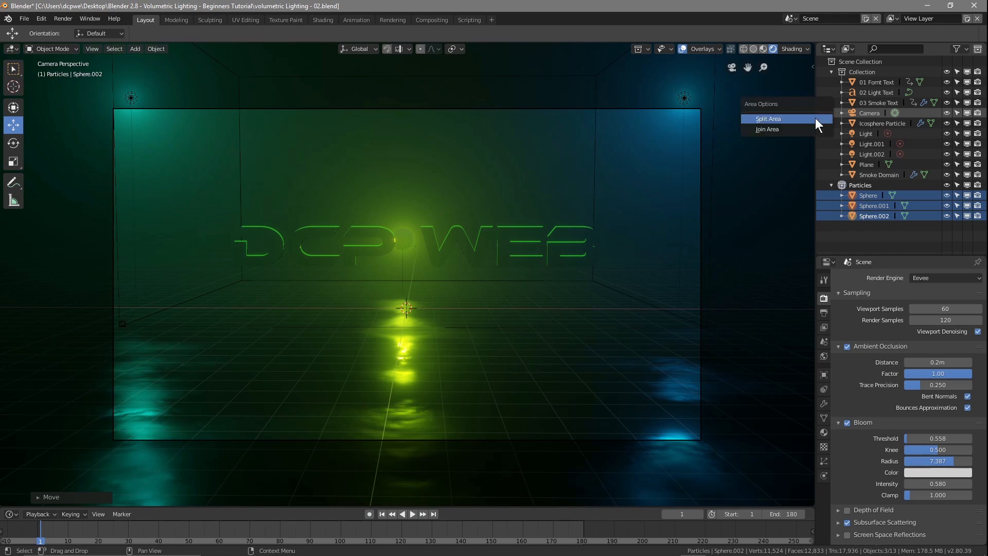
left_click(780, 119)
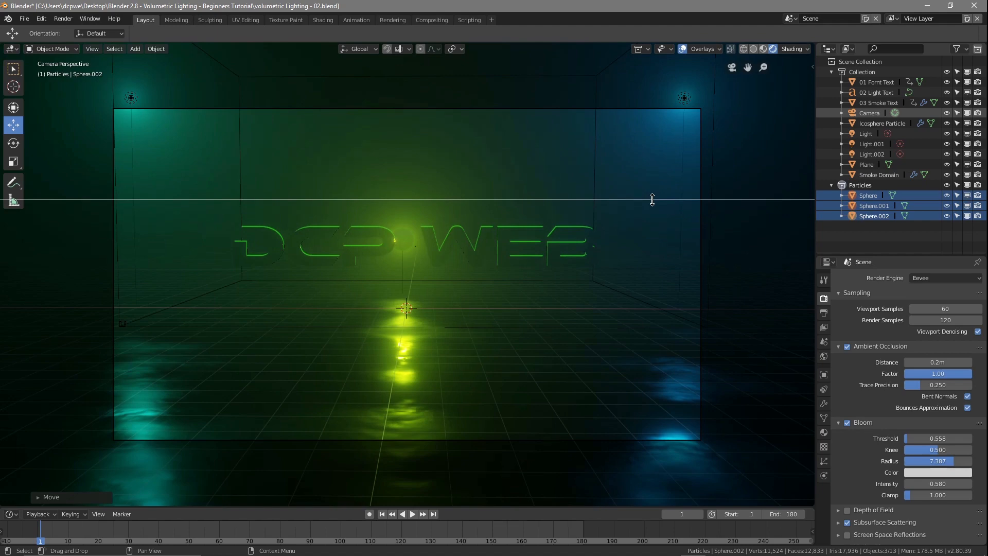
left_click(652, 199)
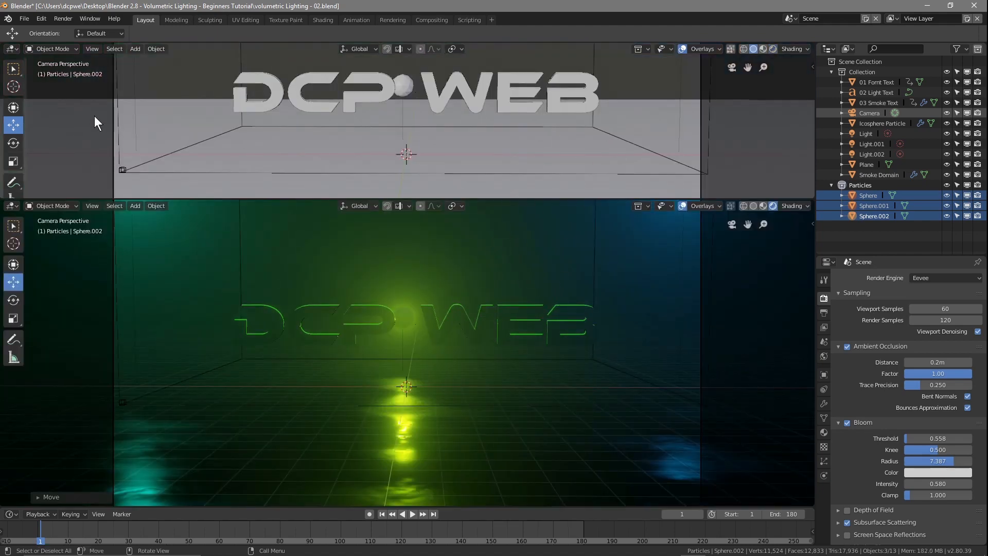
left_click(11, 49)
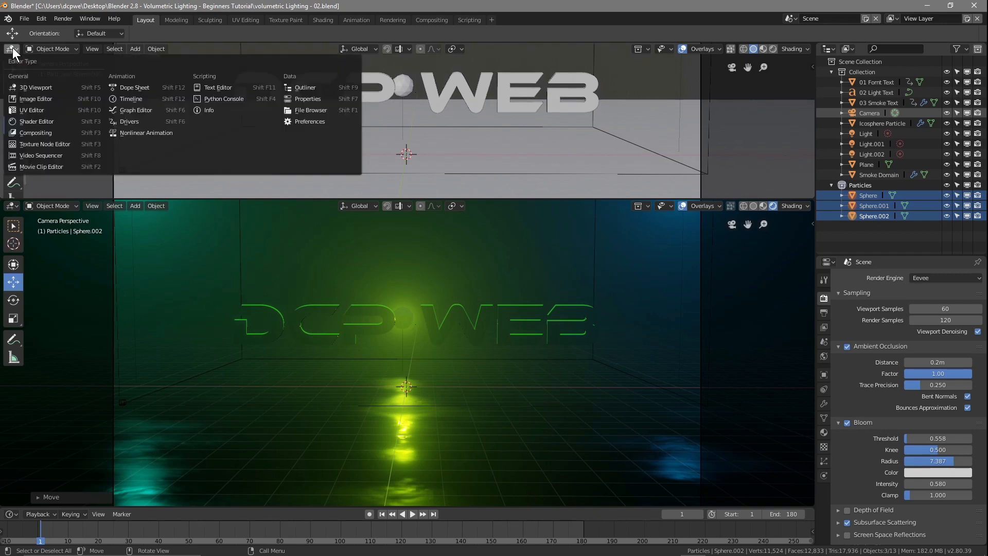
left_click(29, 122)
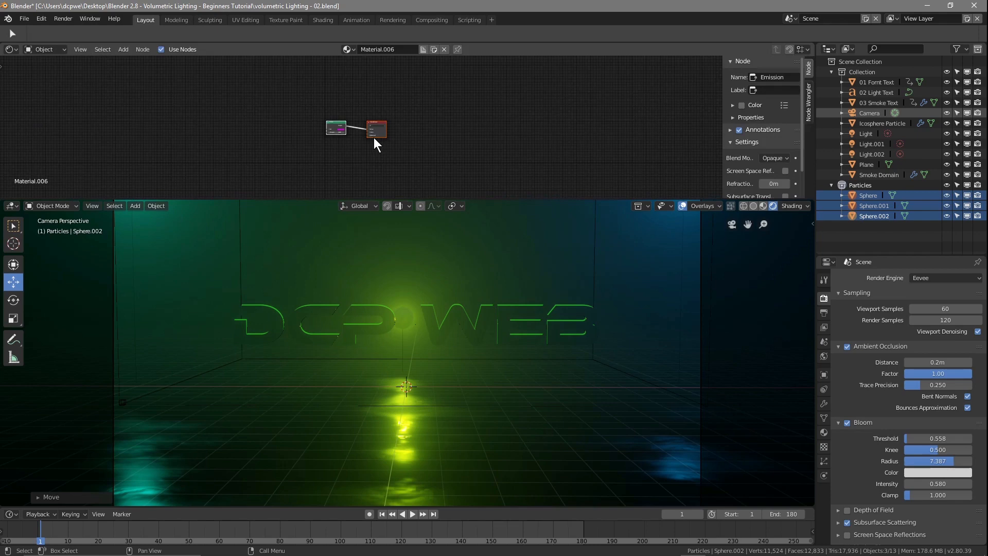
scroll(374, 139, "up", 4)
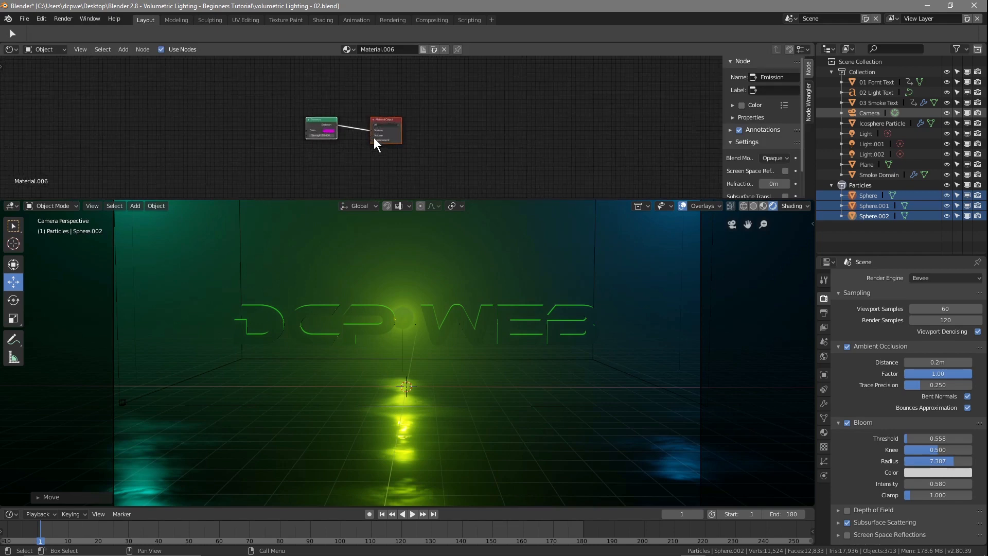
scroll(374, 137, "up", 3)
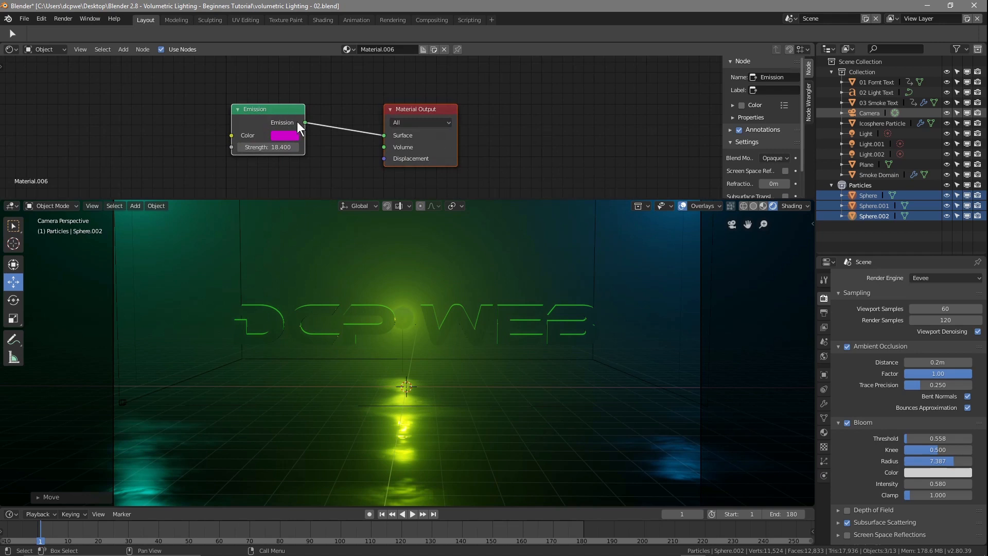
Step: Select the Plane, enable auto keying and keyframe its Noise Texture Scale at 17.600 on frame 1
left_click(865, 164)
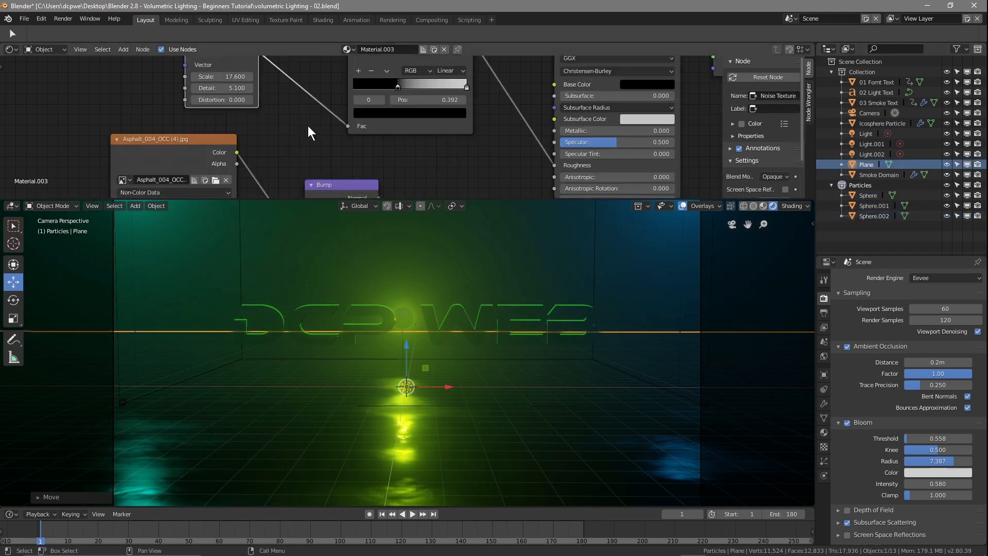
scroll(271, 95, "down", 1)
left_click_drag(239, 80, 240, 80)
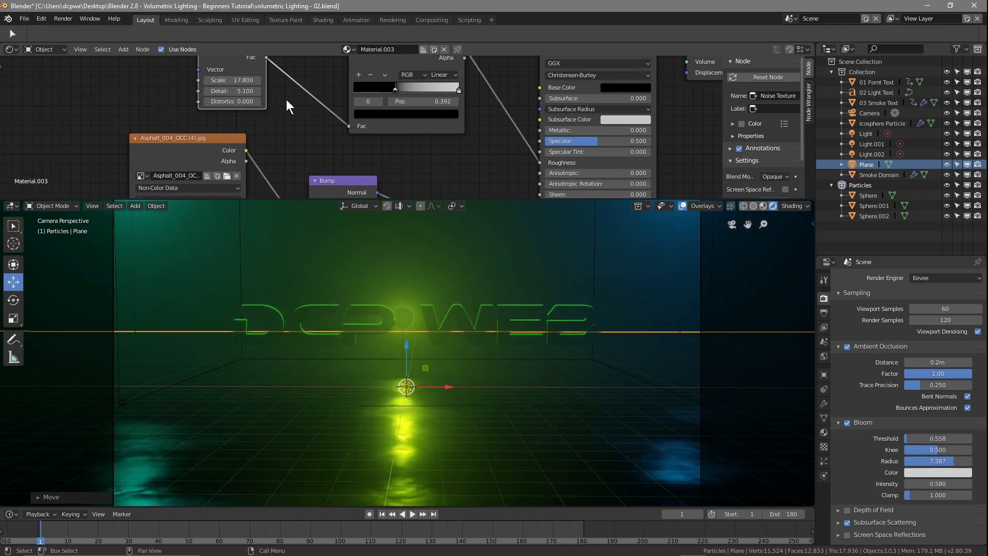
left_click_drag(234, 80, 231, 80)
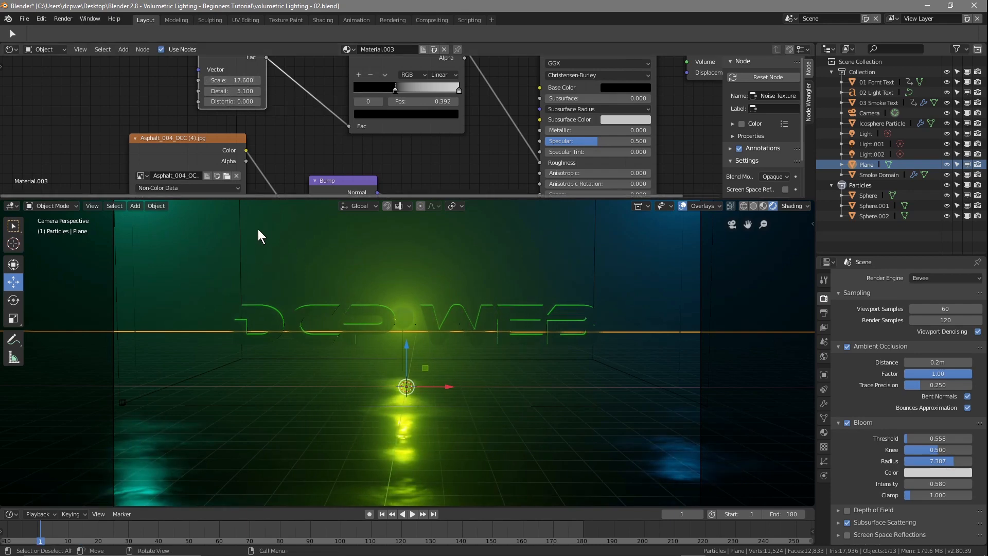
left_click(369, 515)
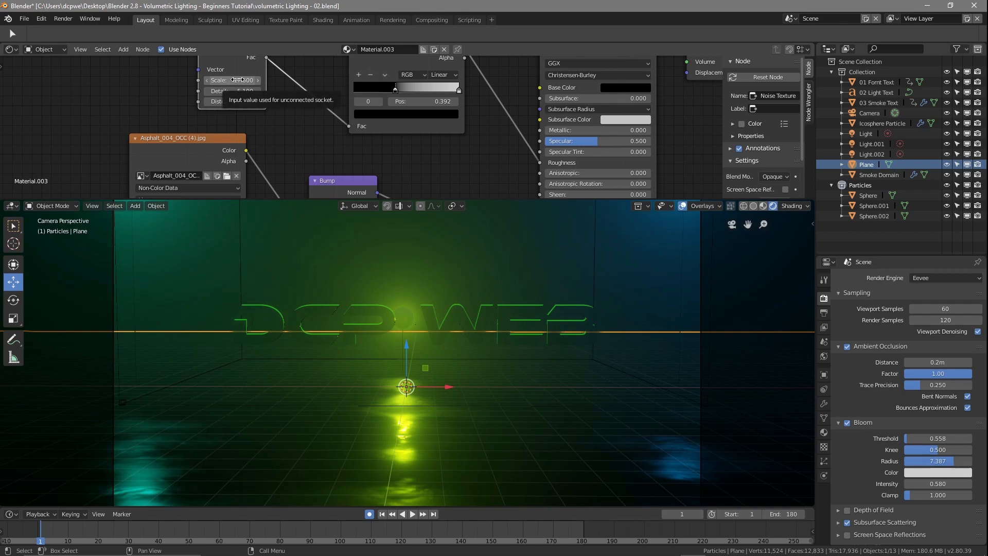
key("i")
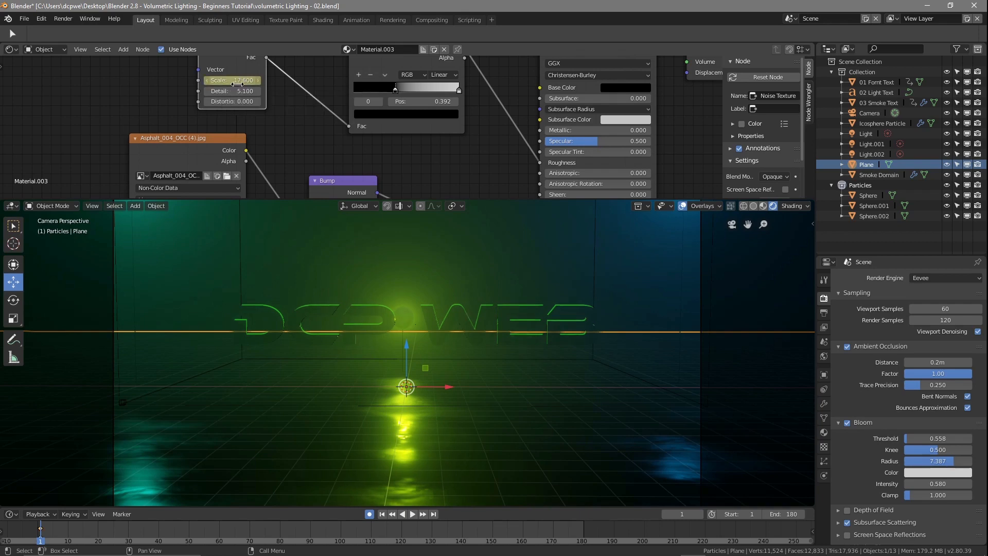
Step: Go to frame 175, raise the Plane's Noise Texture Scale to 28.100 and keyframe it
left_click_drag(41, 541, 123, 542)
key("space")
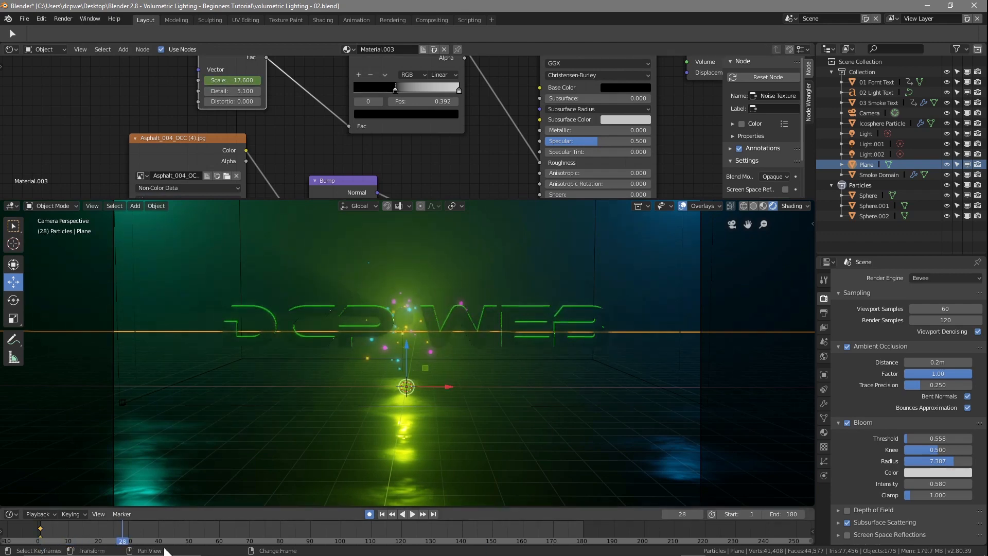
mouse_move(575, 529)
left_mouse_down()
mouse_move(584, 532)
mouse_move(567, 537)
mouse_move(573, 545)
left_mouse_up()
right_click_drag(572, 539, 569, 541)
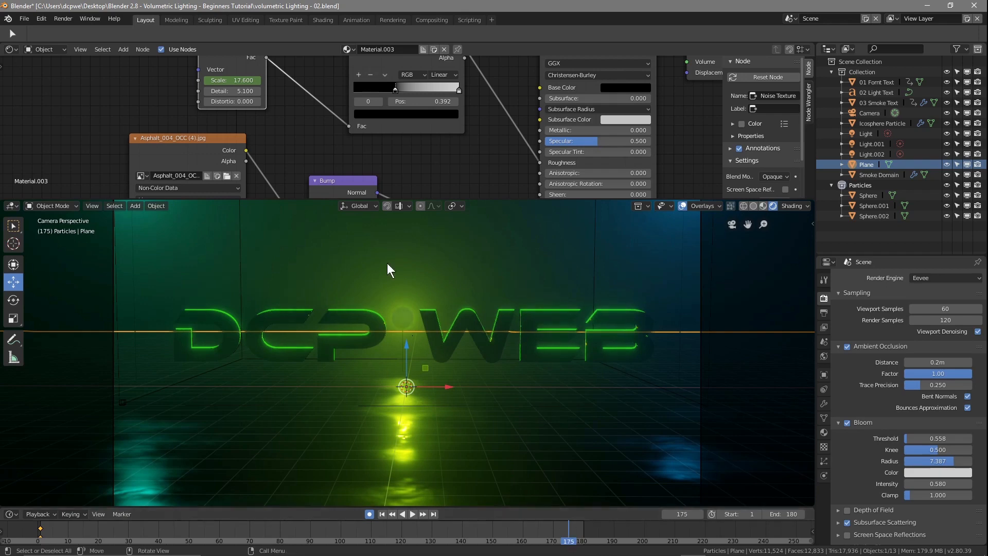
left_click_drag(242, 81, 286, 80)
key("i")
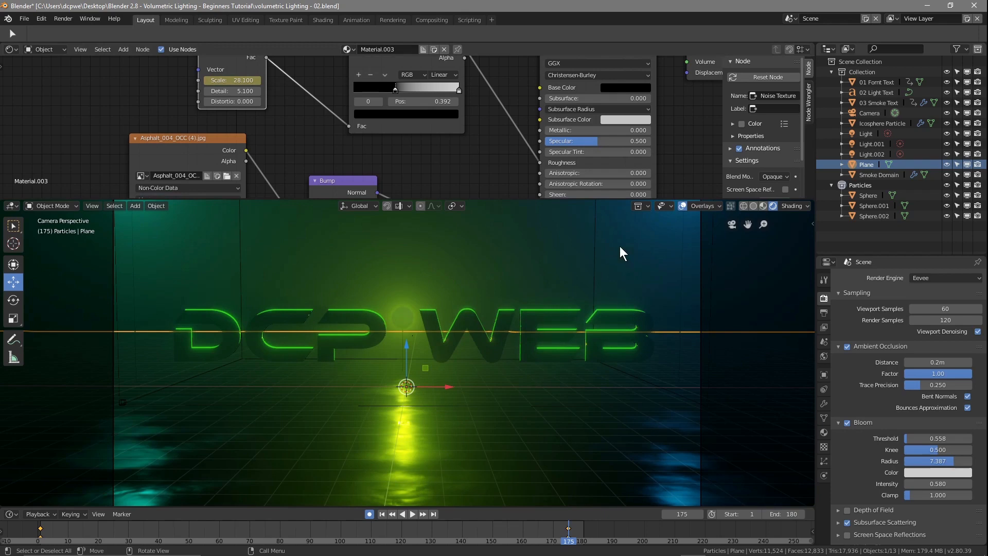
Step: Play and scrub through the animated floor reflections, return to frame 1 and stop the playback
key("shift+ctrl+space")
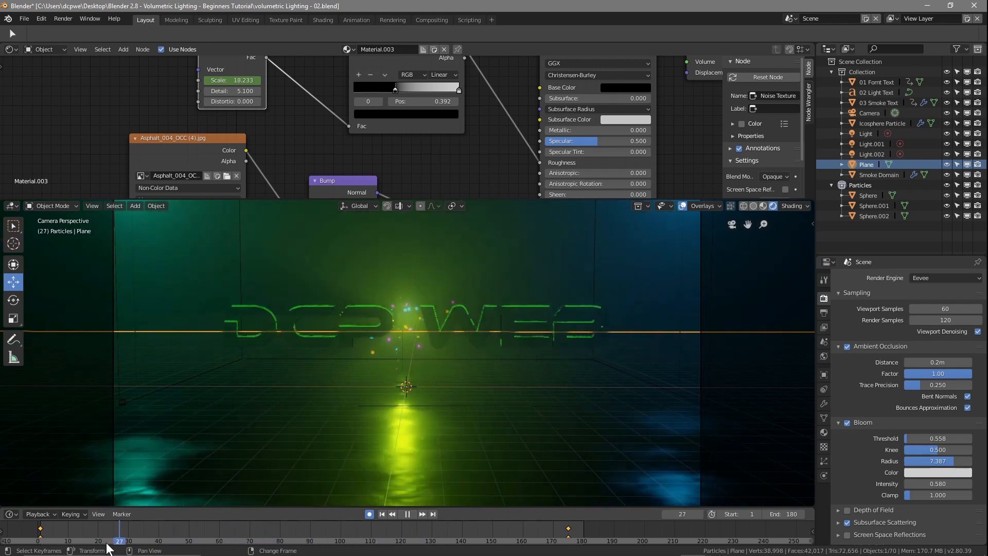
left_click_drag(34, 544, 112, 542)
right_click_drag(152, 544, 312, 522)
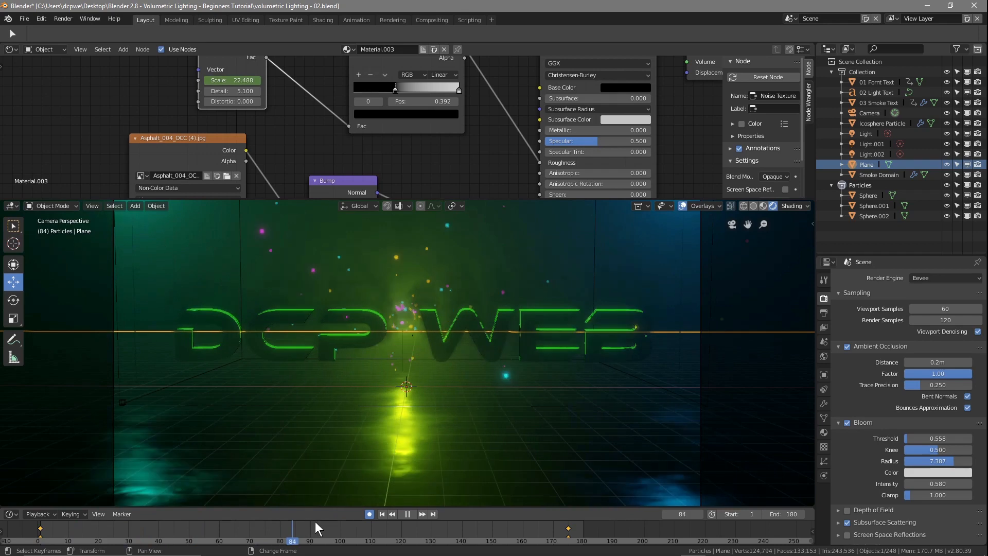
right_click_drag(115, 548, 41, 524)
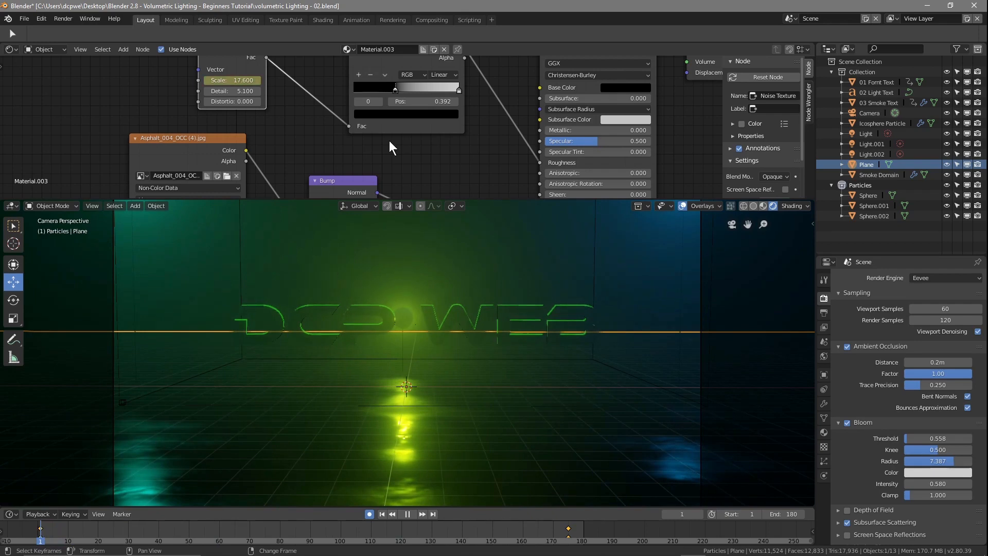
key("space")
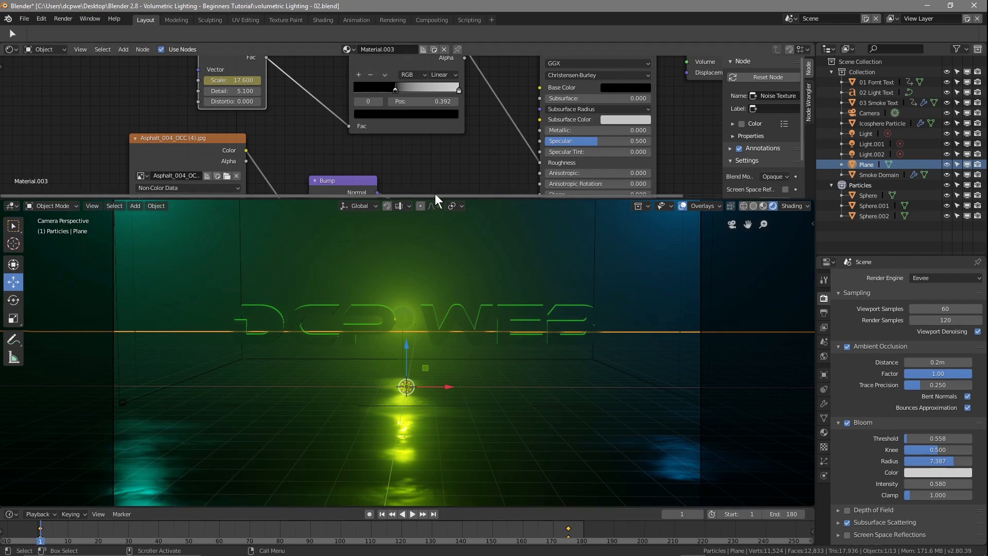
Step: Join the two areas so the 3D viewport takes over the Shader Editor's space
right_click(479, 199)
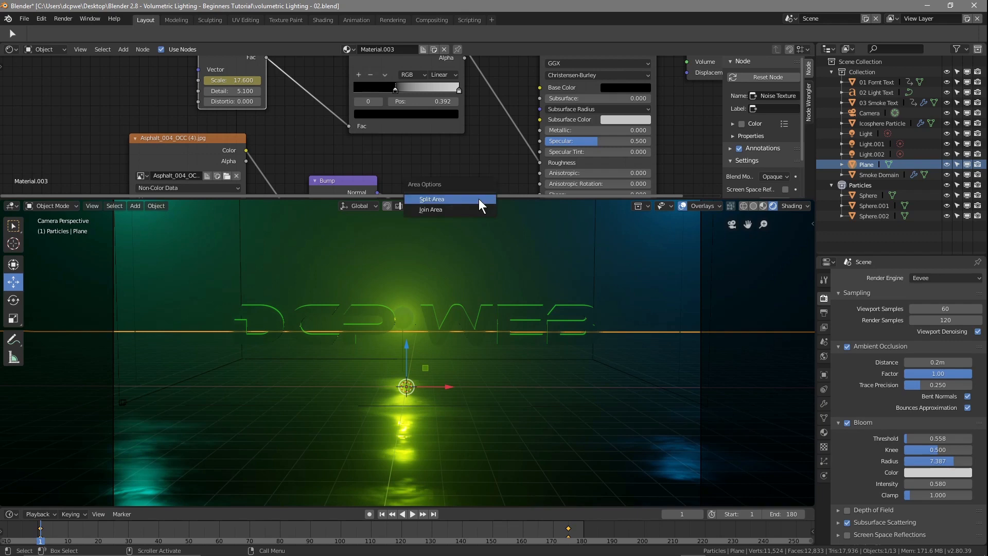
left_click(433, 207)
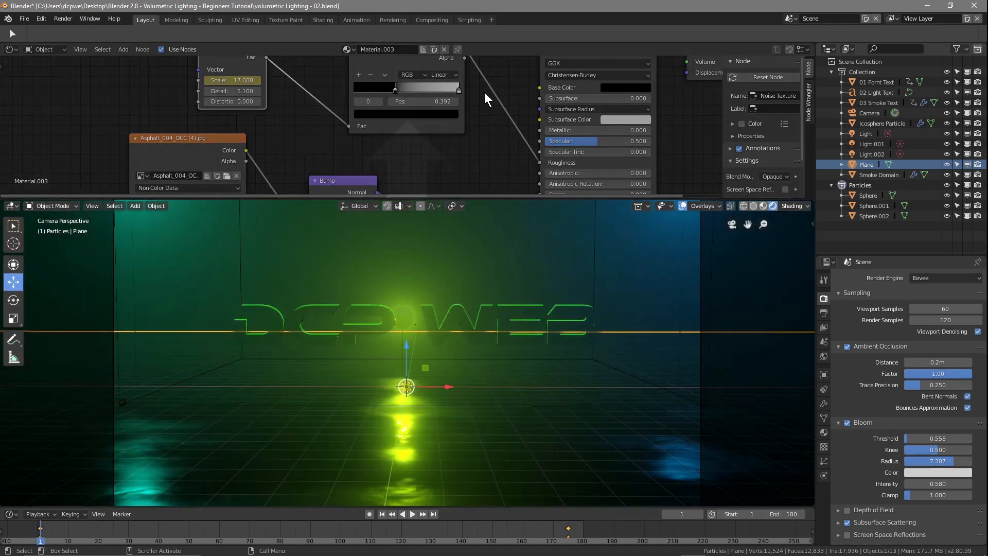
left_click(484, 92)
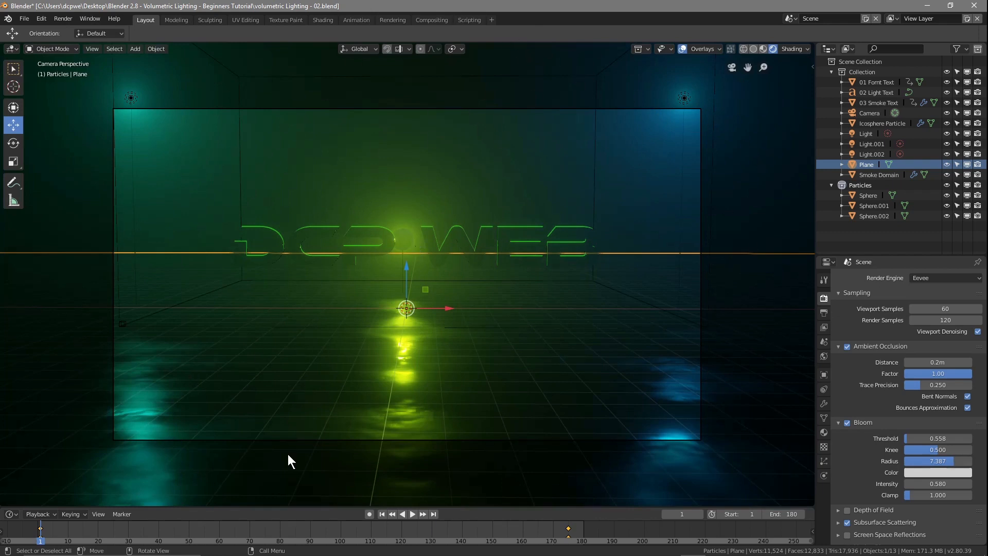
Step: Play the animation in the camera view and set the Viewport Samples to 30
left_click(413, 514)
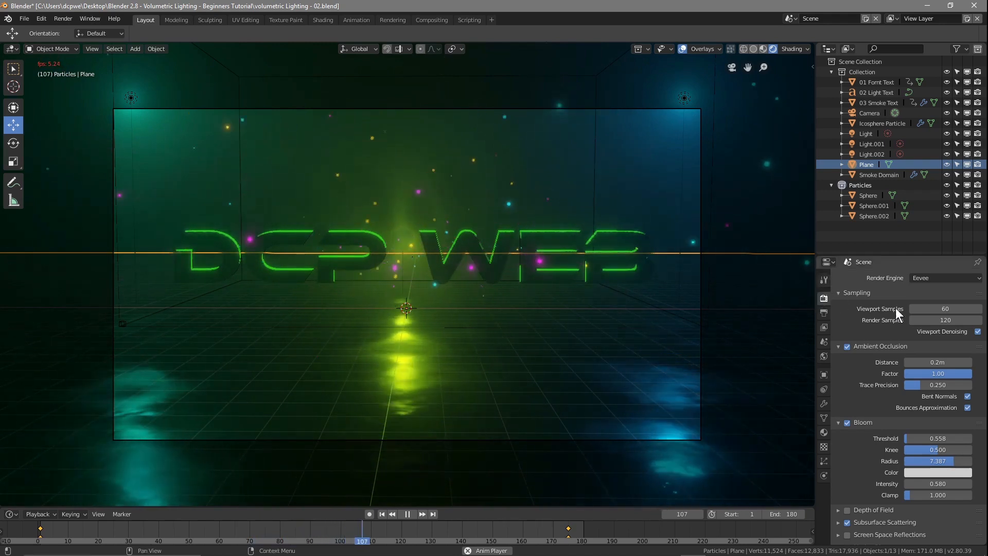
type("30")
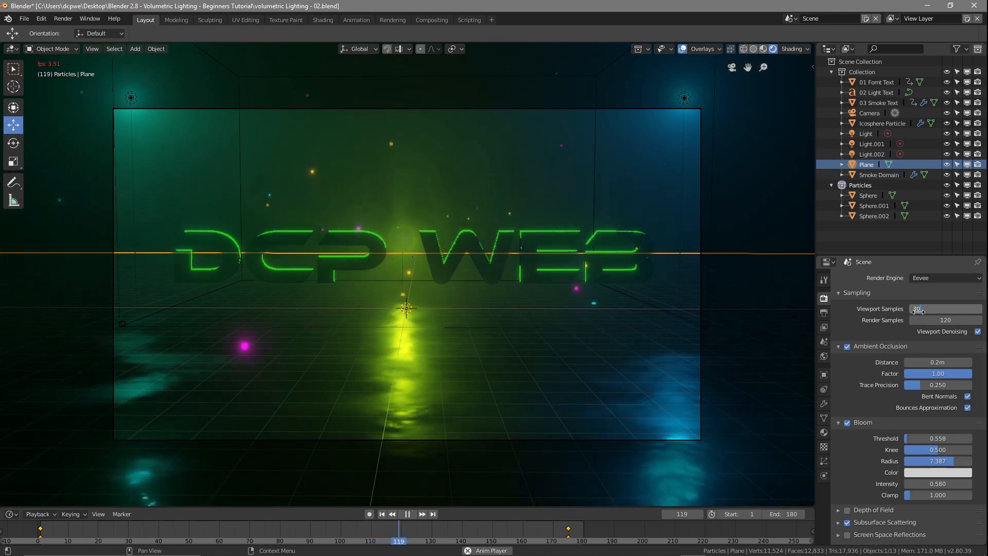
key("Return")
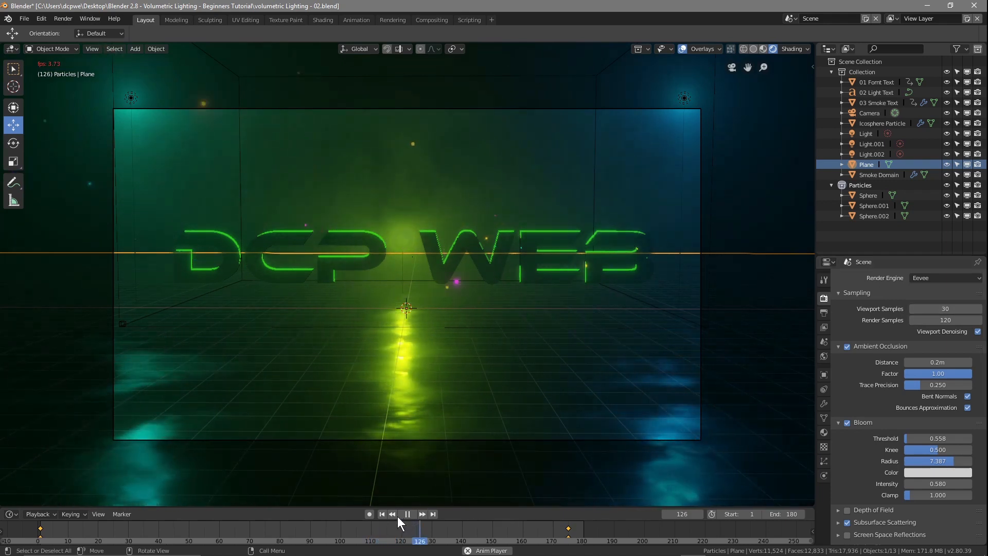
Step: Replay the animation from the start, scrub to about frame 90 and back, and stop at frame 1
left_click(383, 514)
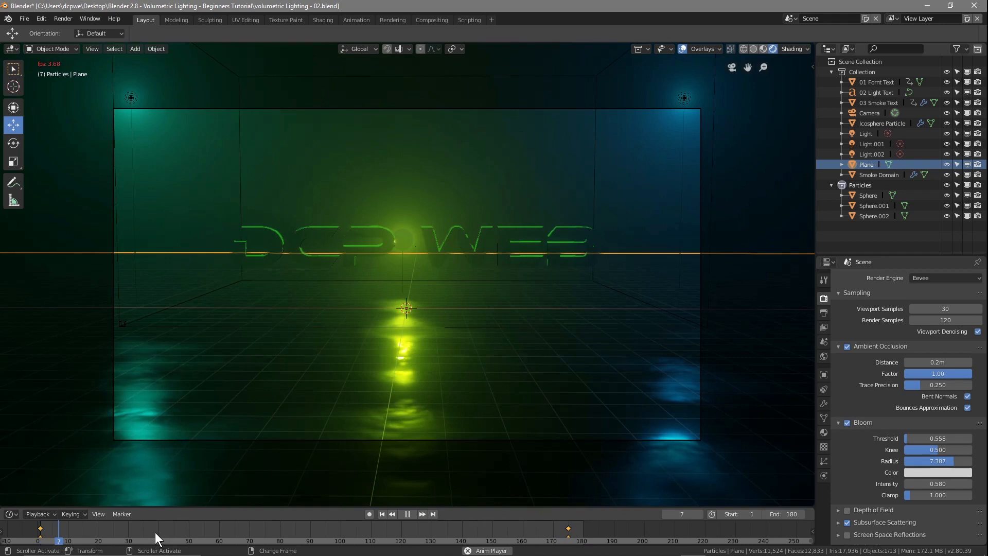
left_click(407, 513)
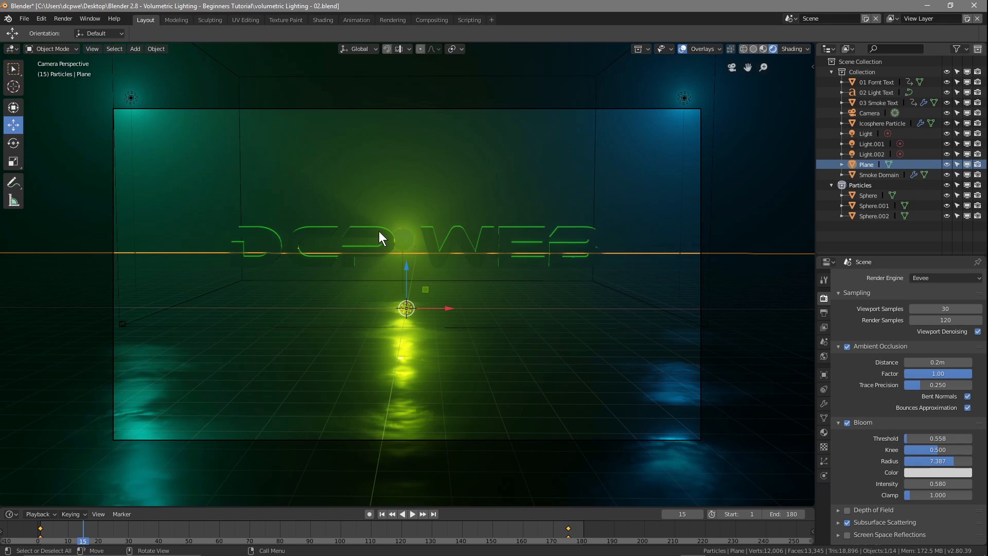
key("space")
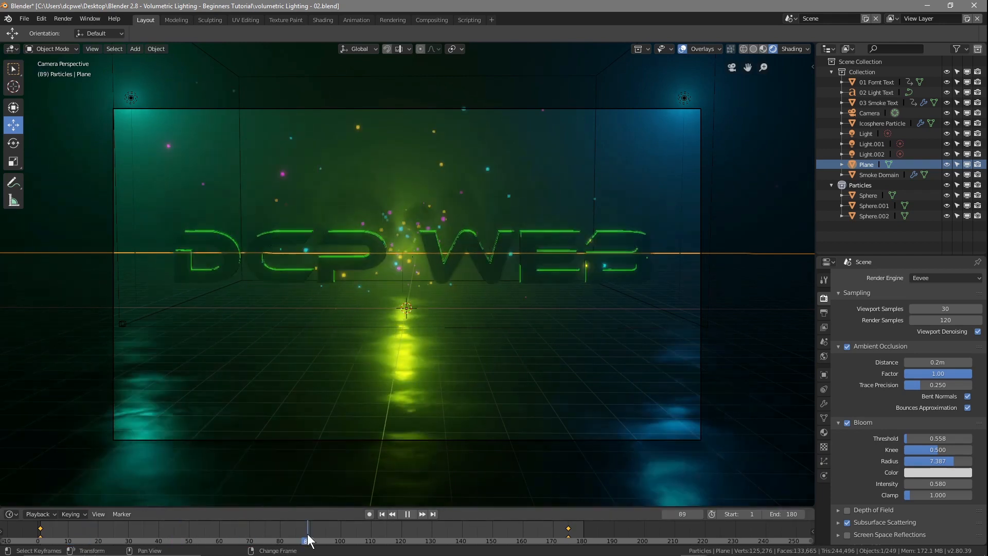
left_click_drag(271, 541, 311, 545)
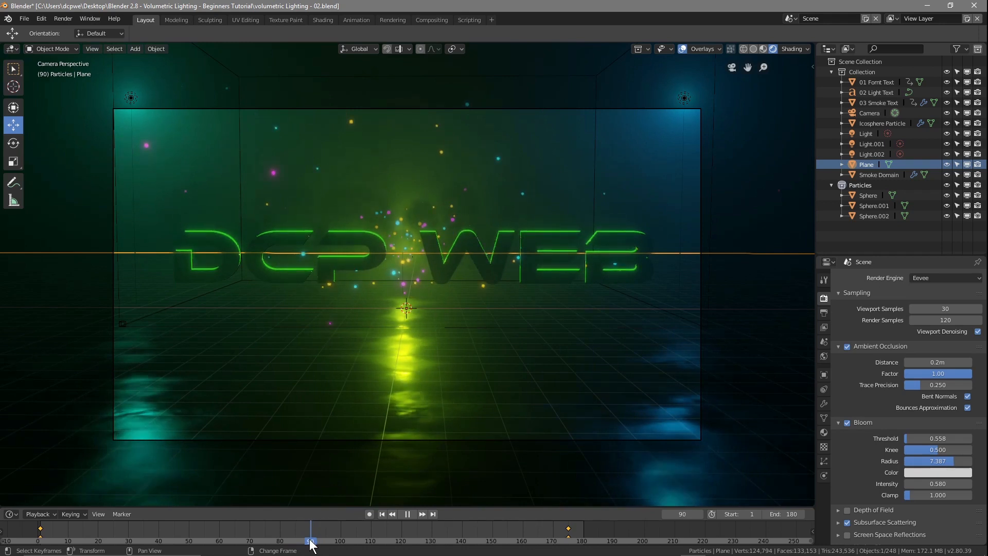
left_click_drag(311, 546, 40, 543)
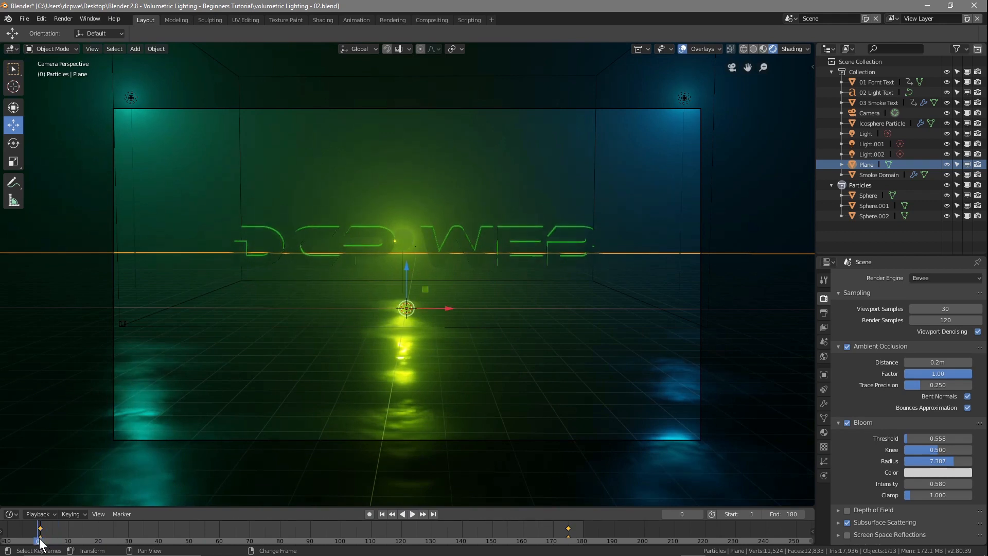
key("space")
key("space")
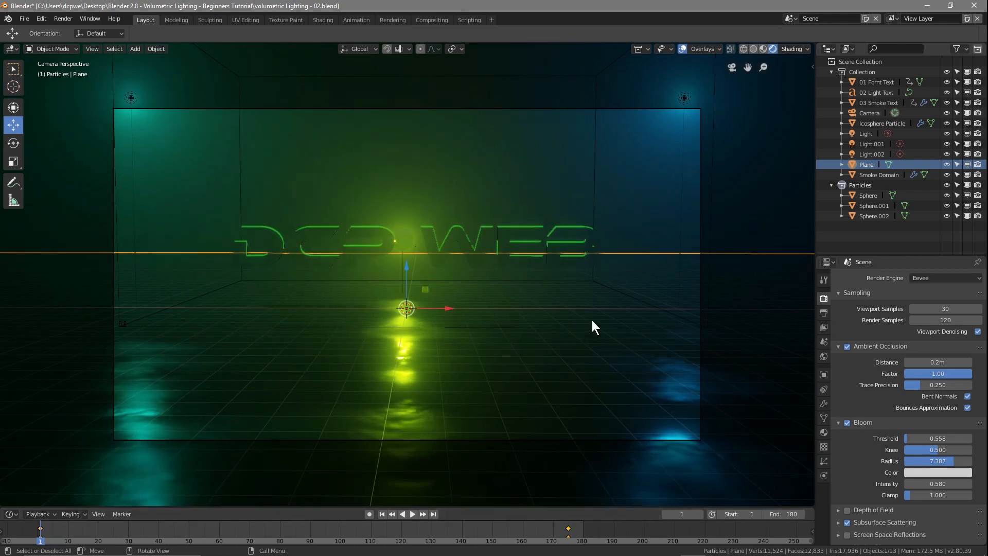
Step: Enable auto keying, select the Camera and insert a LocRotScale keyframe for it at frame 1
left_click(368, 514)
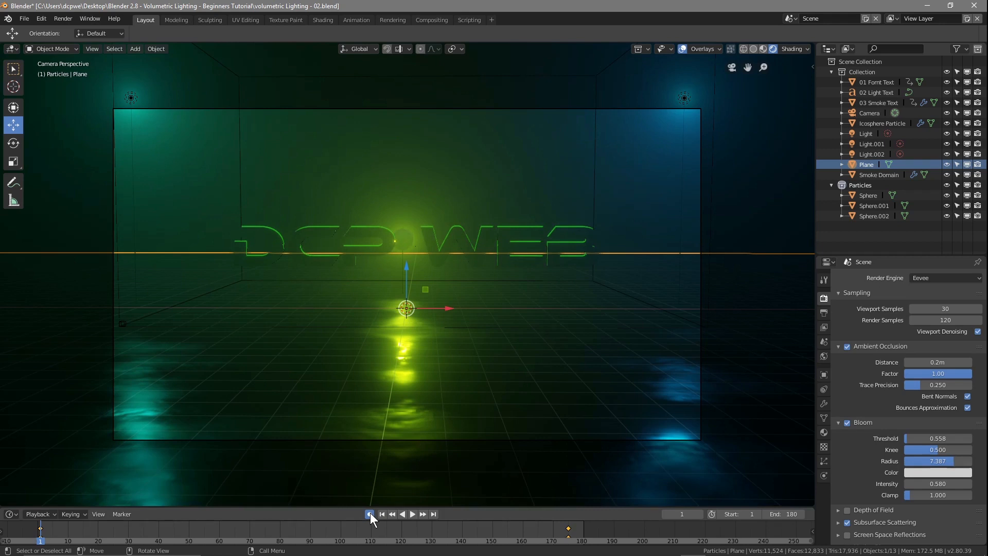
left_click(860, 112)
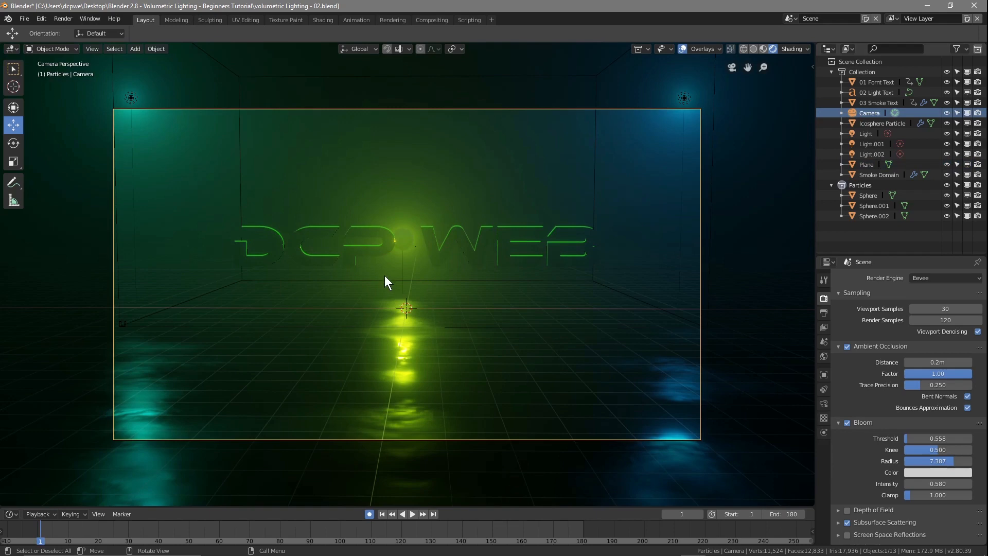
key("i")
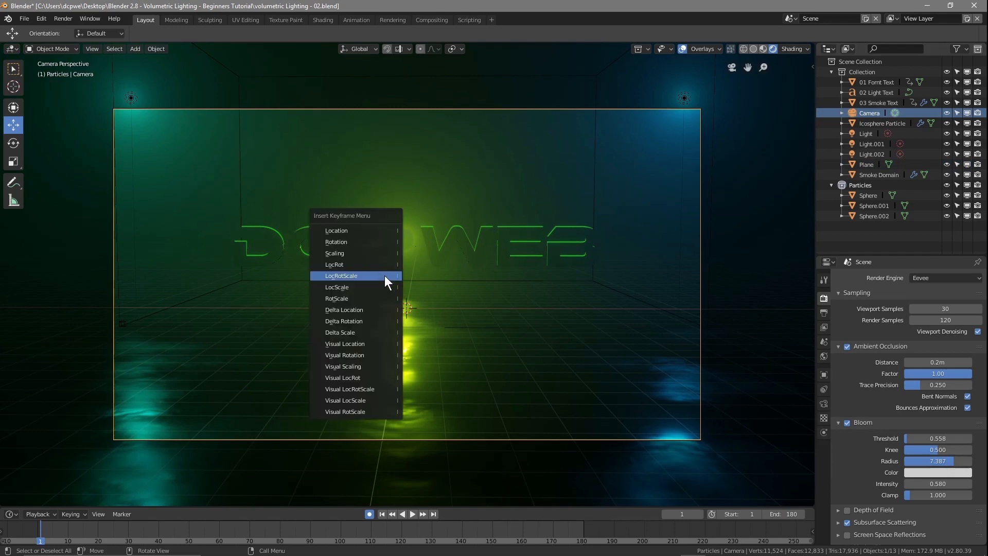
left_click(345, 276)
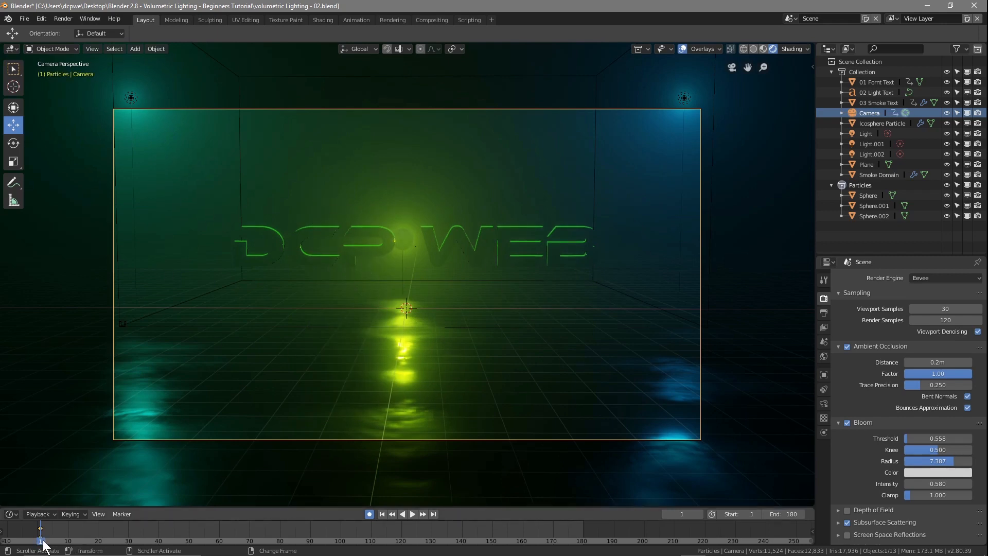
Step: Insert LocRotScale keyframes for the Camera at frames 90 and 100
left_click_drag(198, 552, 311, 548)
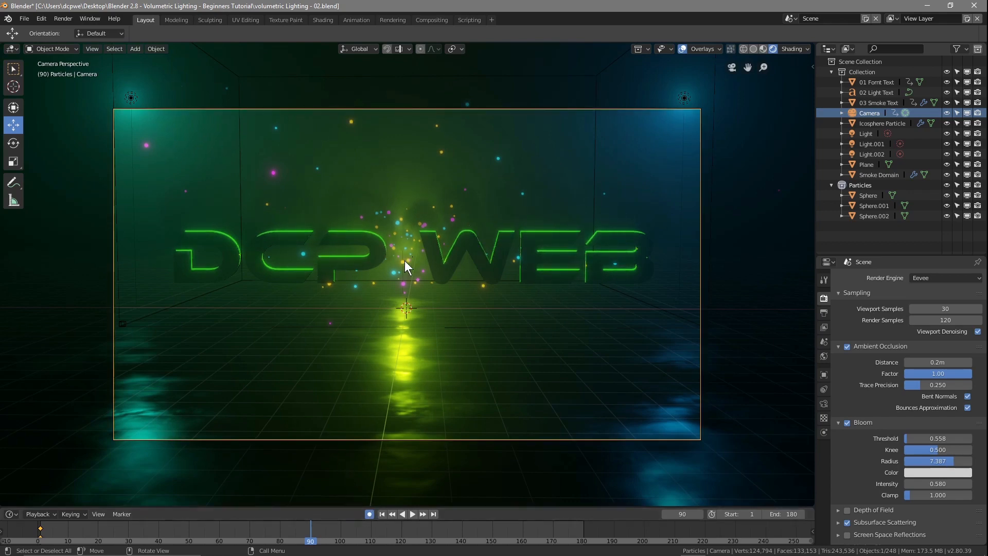
key("i")
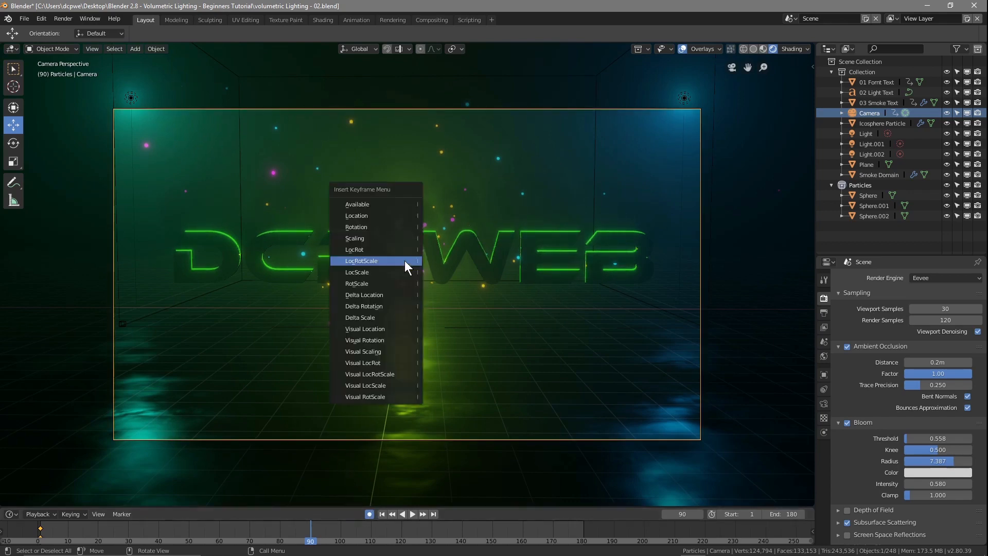
left_click(360, 261)
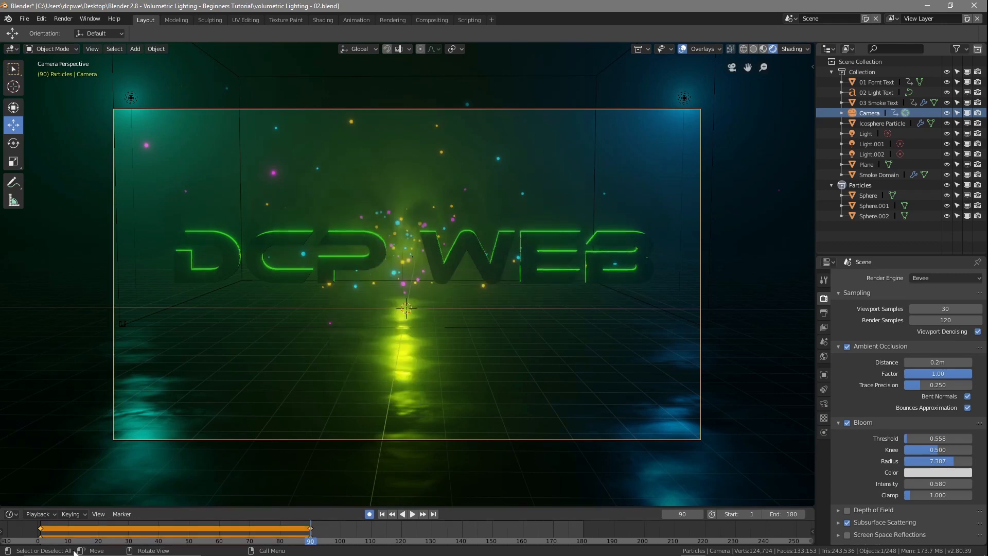
key("space")
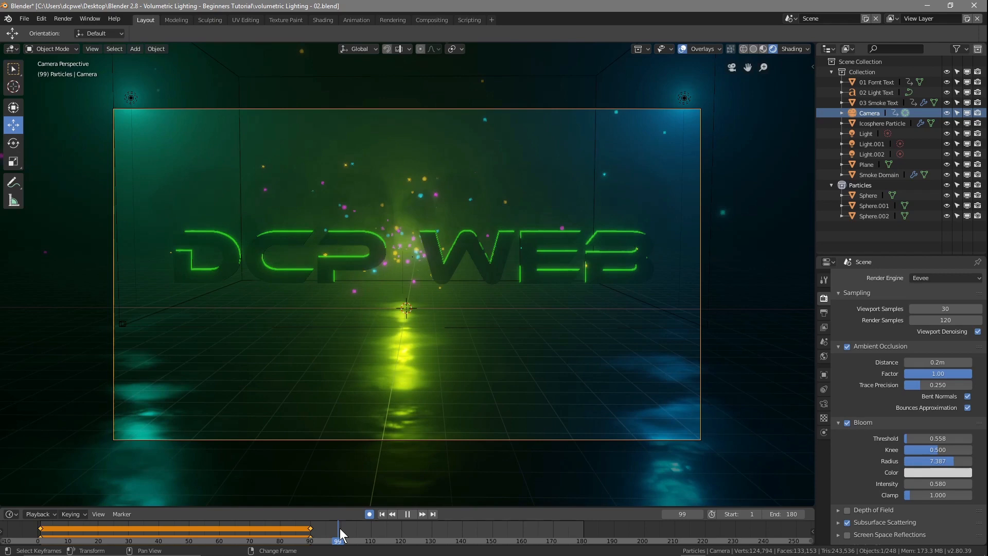
key("space")
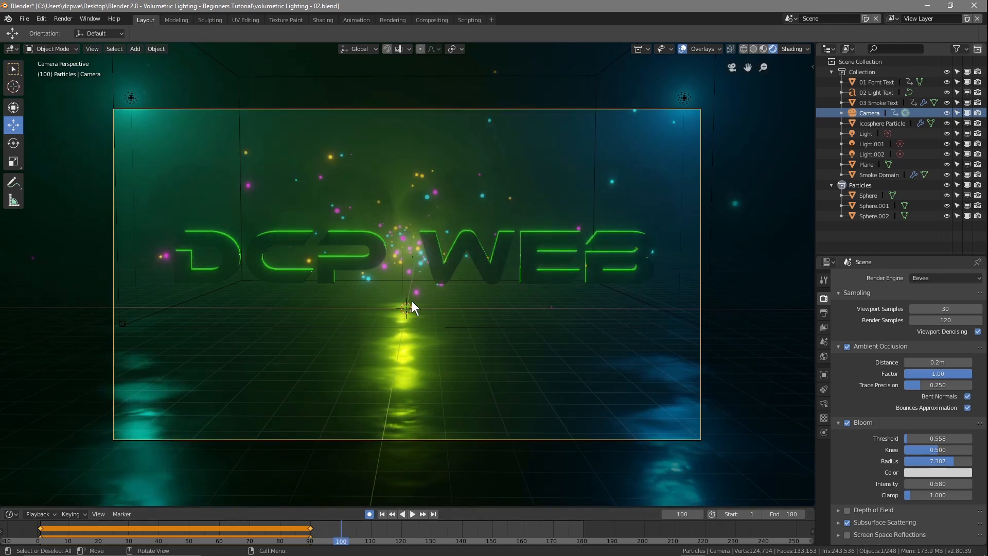
key("i")
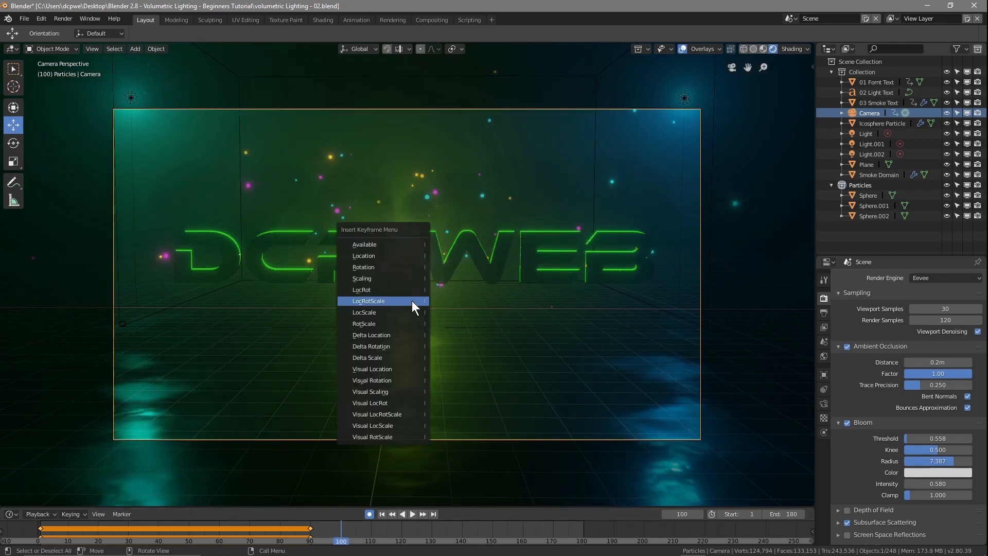
left_click(366, 301)
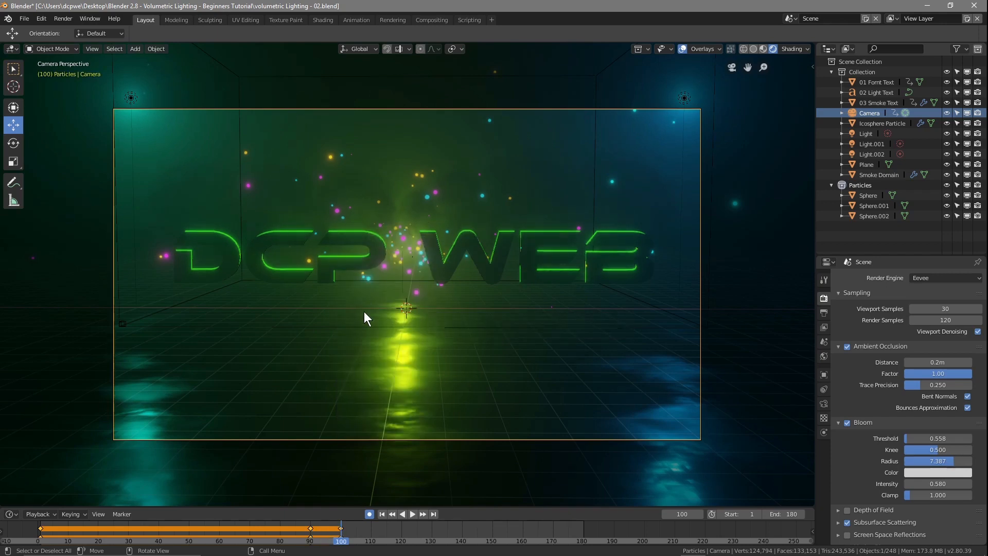
Step: At frame 130, raise the Camera's Location Z to about 4.106 m and keyframe it
left_click_drag(350, 543, 434, 539)
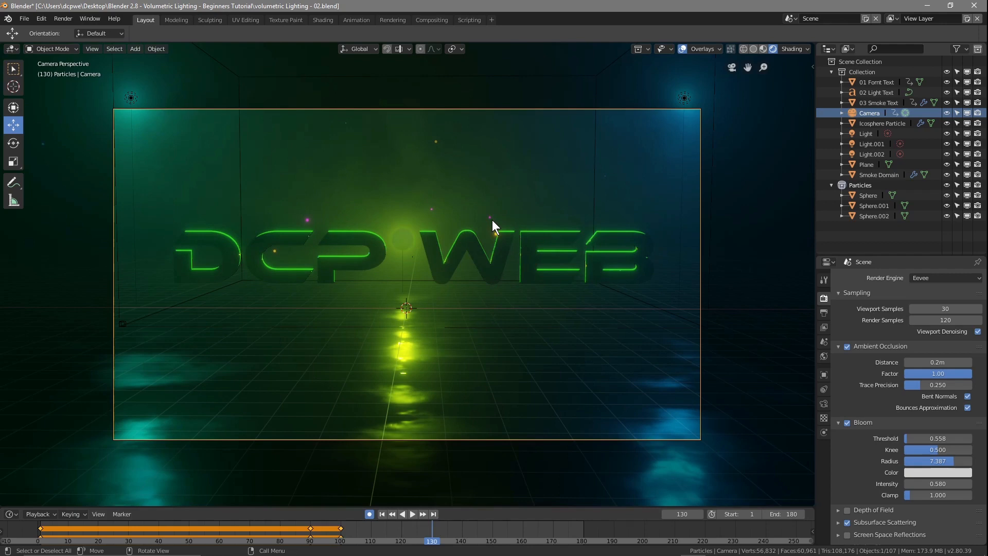
left_click(824, 375)
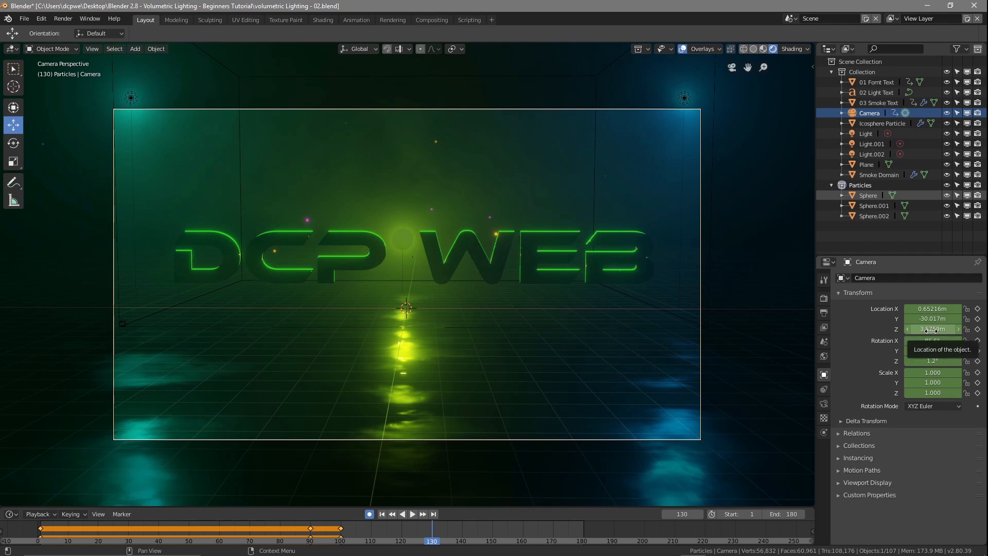
left_click_drag(931, 330, 971, 329)
left_click(977, 328)
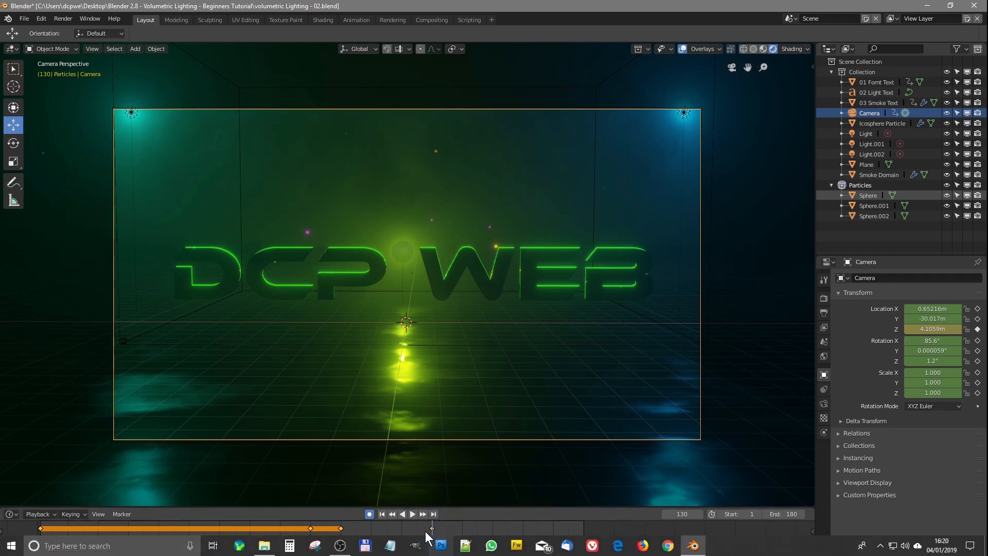
Step: Turn off auto keying and move the Camera's last keyframe from frame 130 to frame 140
left_click(369, 514)
left_click_drag(429, 537, 401, 540)
left_click(432, 528)
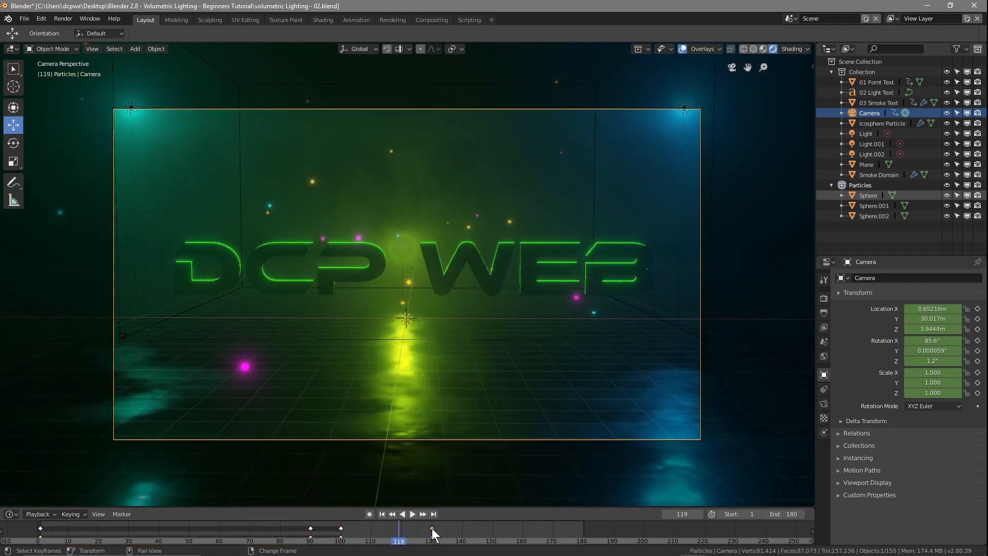
key("g")
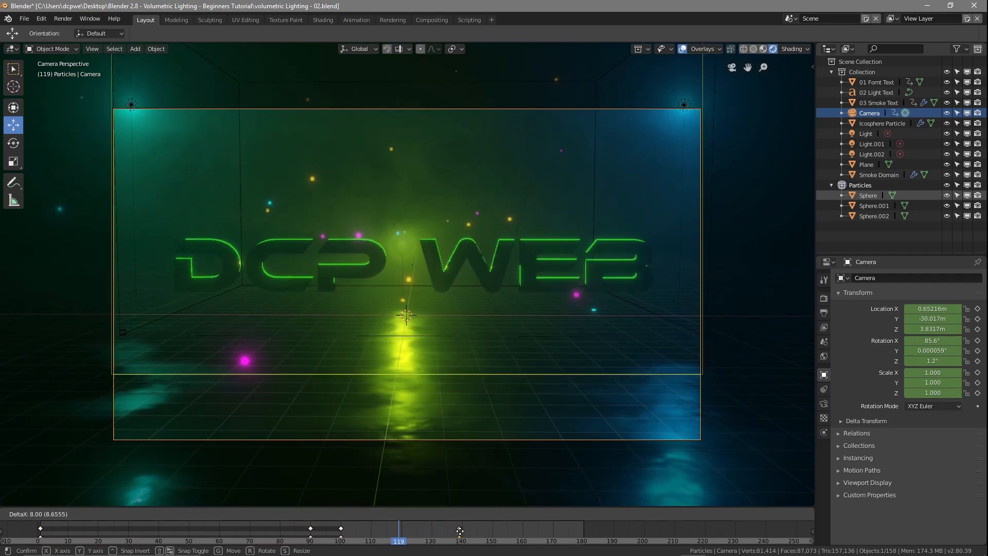
left_click(465, 531)
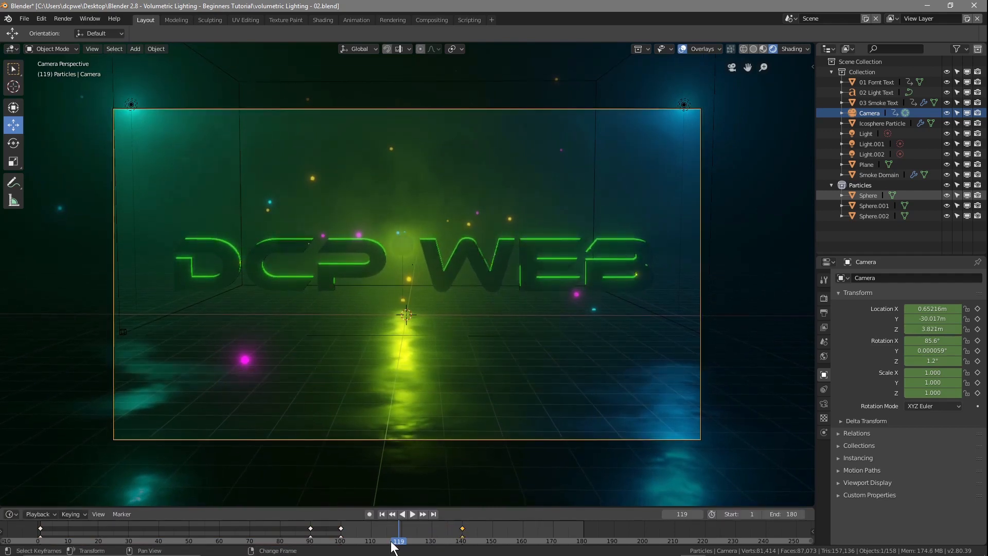
Step: Play the animation from frame 100 through its end to check the camera's upward move
mouse_move(363, 538)
right_mouse_down()
mouse_move(314, 537)
mouse_move(343, 543)
right_mouse_up()
key("space")
key("Escape")
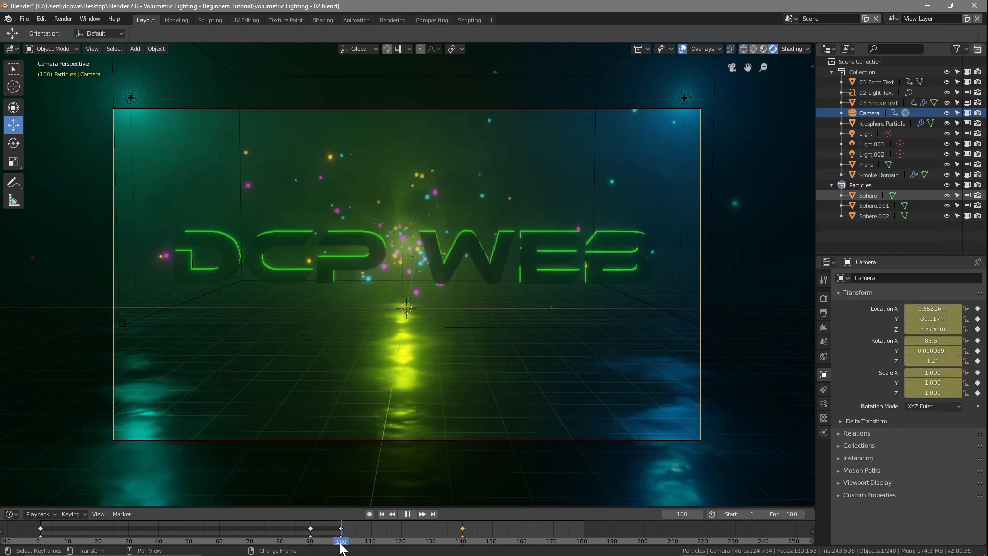
left_click(411, 512)
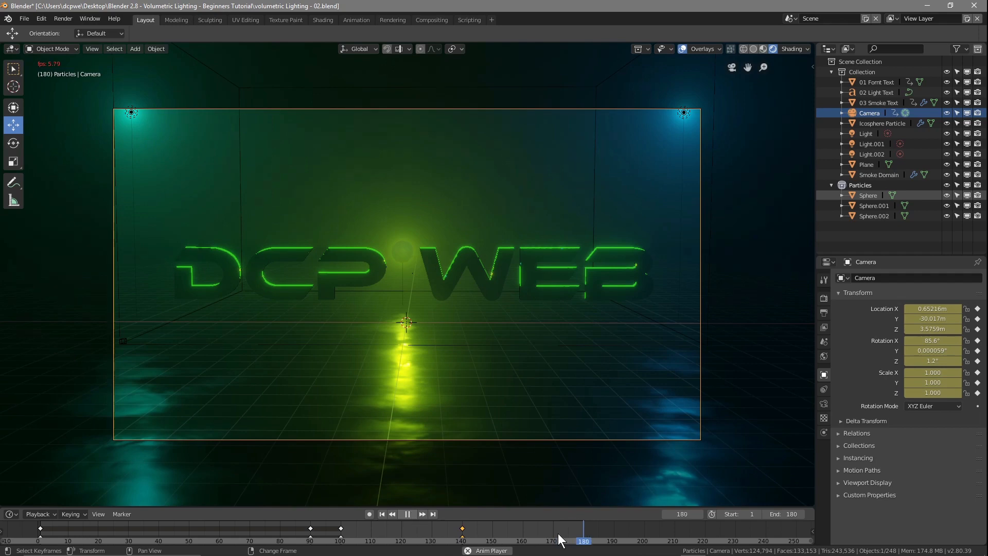
left_click(403, 514)
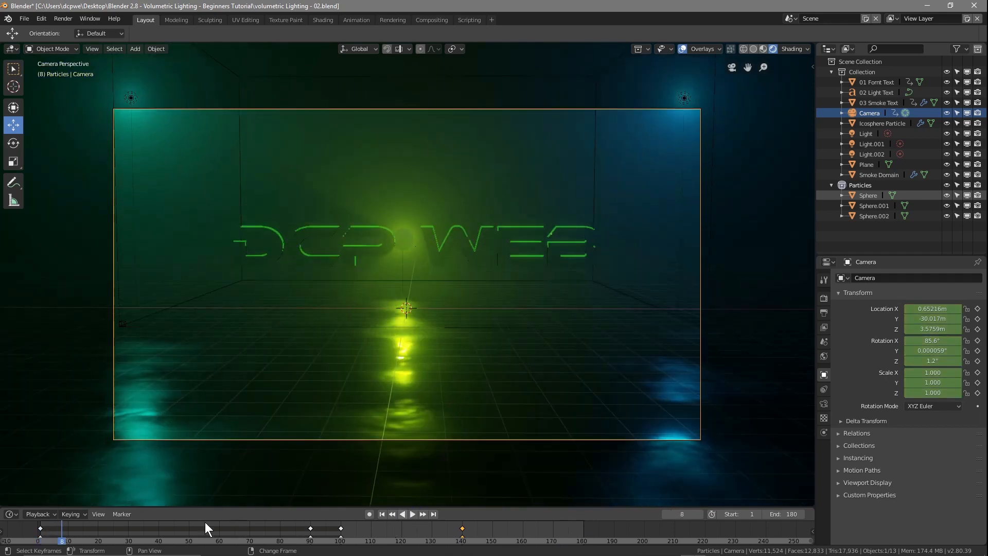
Step: Return the timeline to frame 1 and save the blend file
right_click_drag(60, 538, 45, 544)
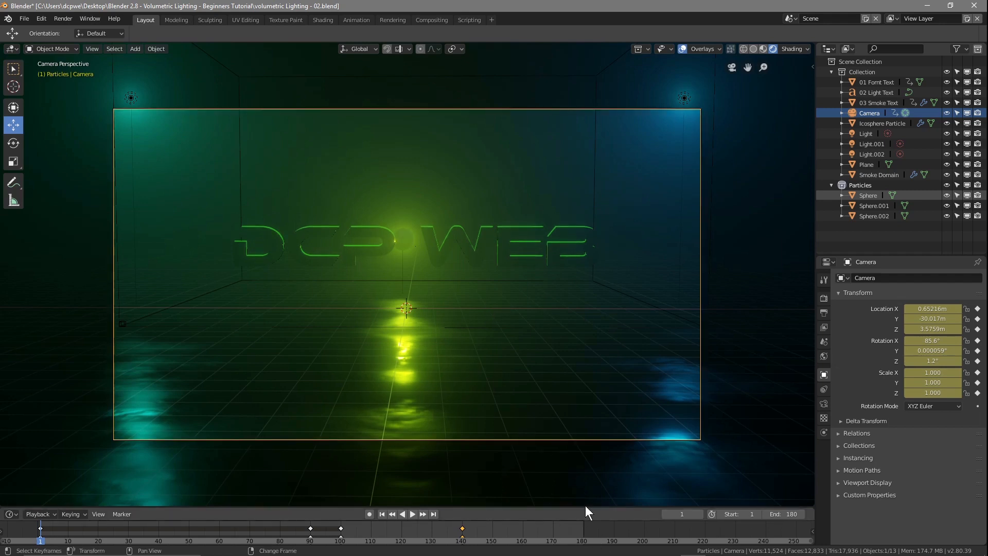
left_click(25, 21)
left_click(41, 97)
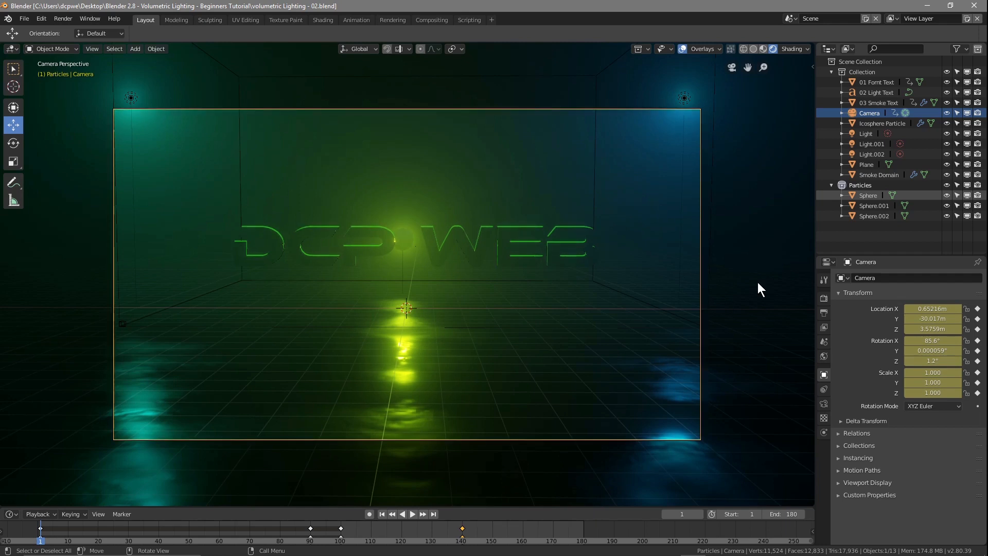
Step: Review the Eevee sampling and volumetric render settings, and set the PNG output's Color Depth to 16
left_click(823, 297)
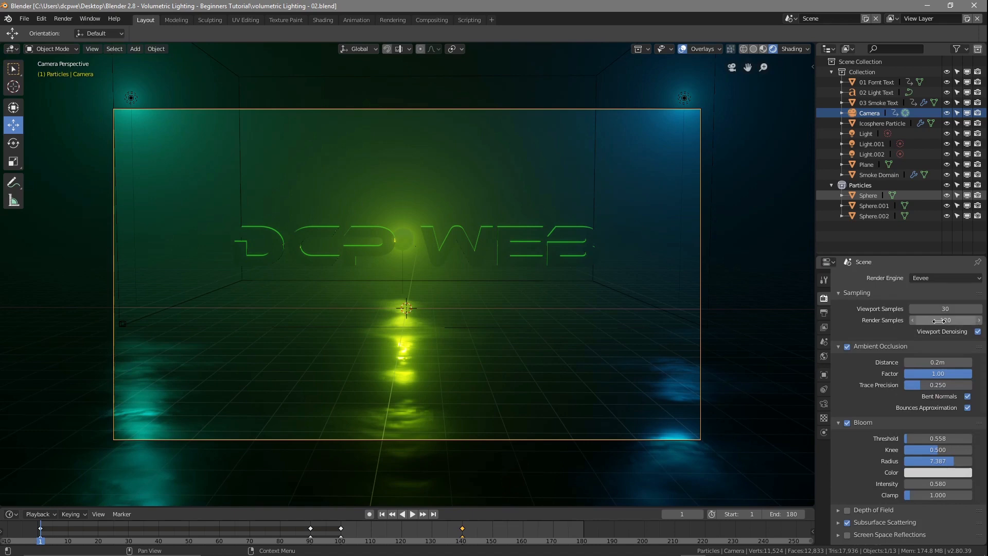
scroll(900, 493, "down", 5)
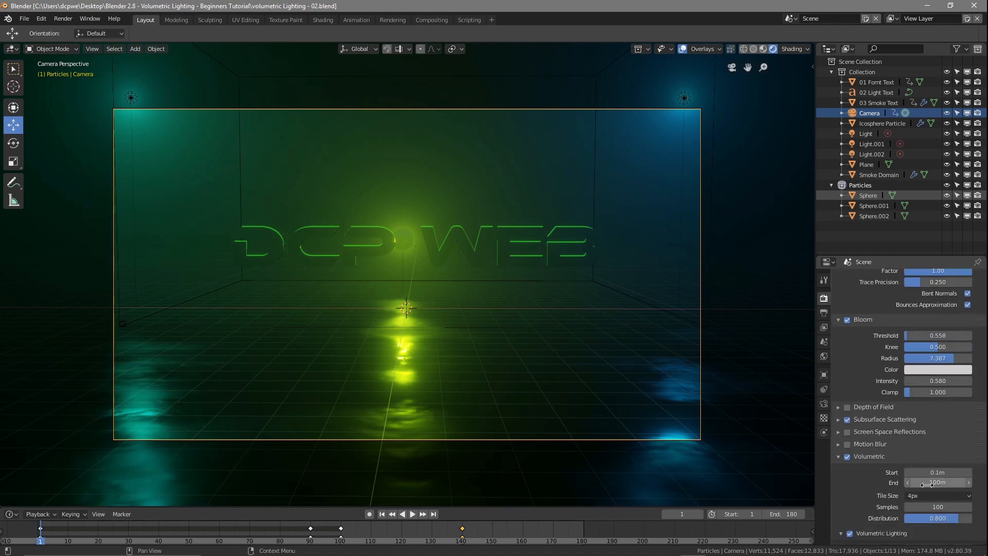
scroll(935, 515, "down", 3)
scroll(934, 514, "down", 2)
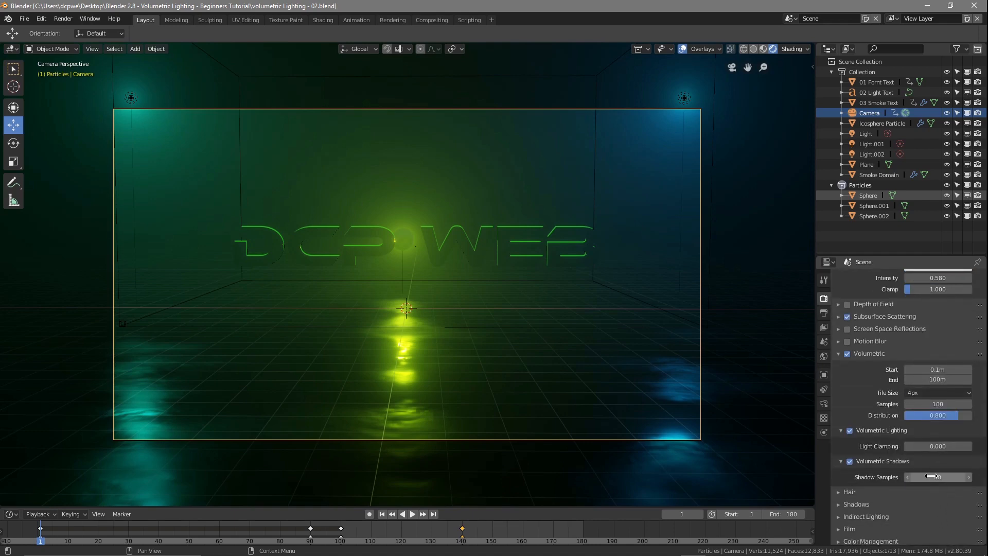
left_click(823, 313)
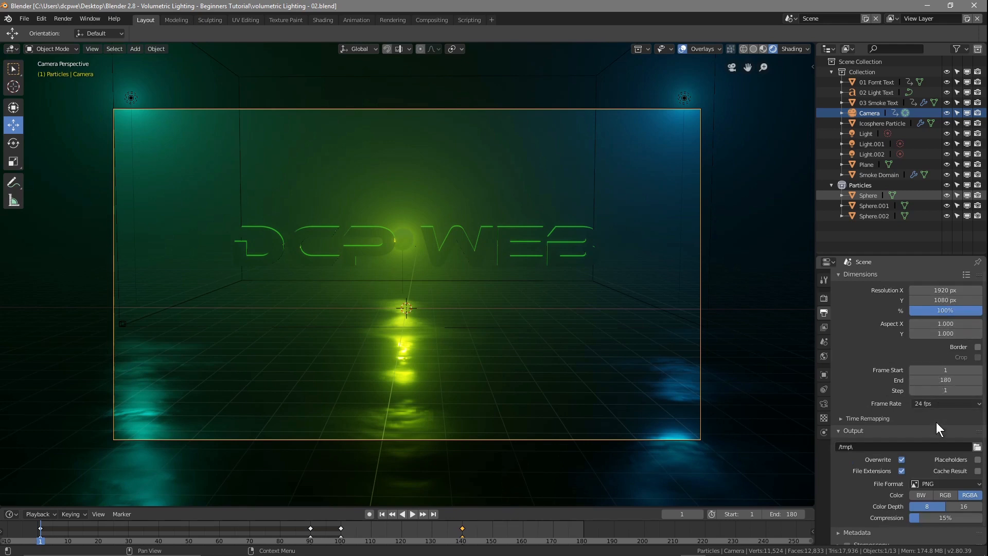
scroll(931, 480, "down", 1)
left_click(960, 487)
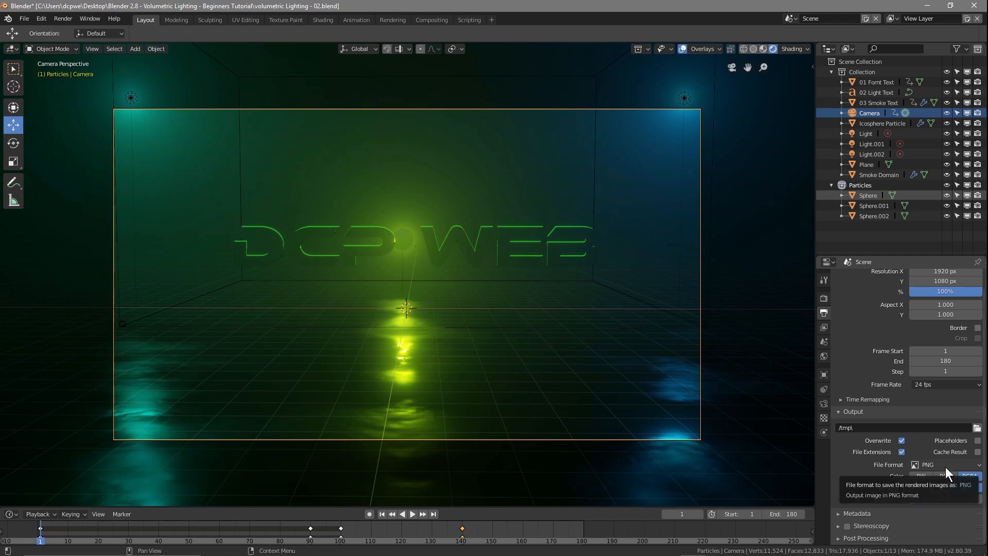
Step: Create a folder named frames in the Blender 2.8 - Volumetric Lighting - Beginners Tutorial folder and set it as the output path
left_click(976, 428)
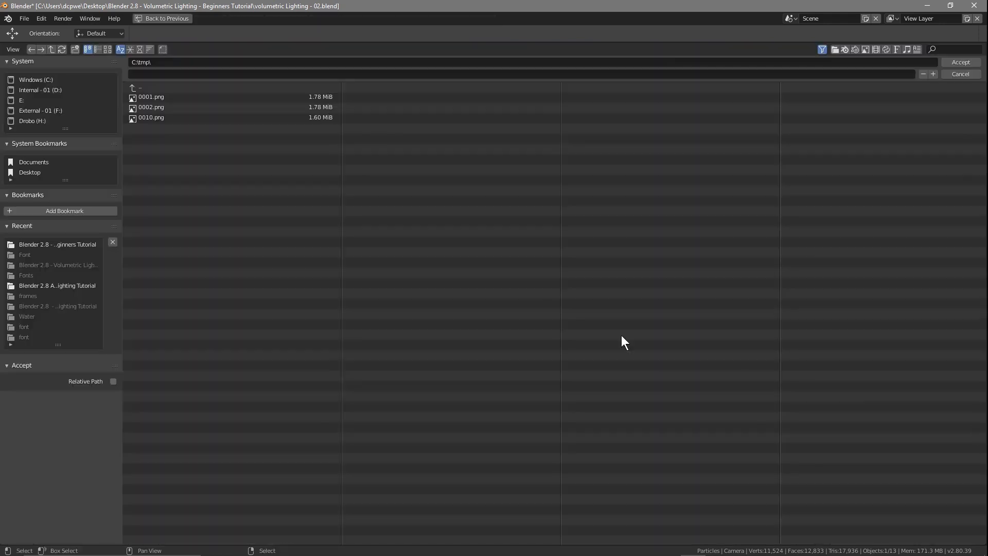
left_click(39, 174)
left_click(195, 96)
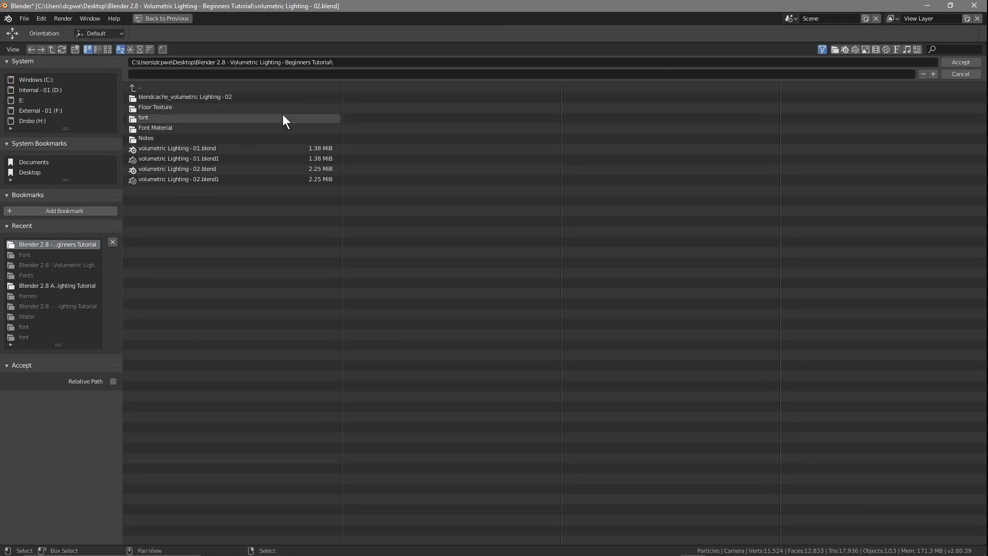
left_click(76, 48)
type("fr")
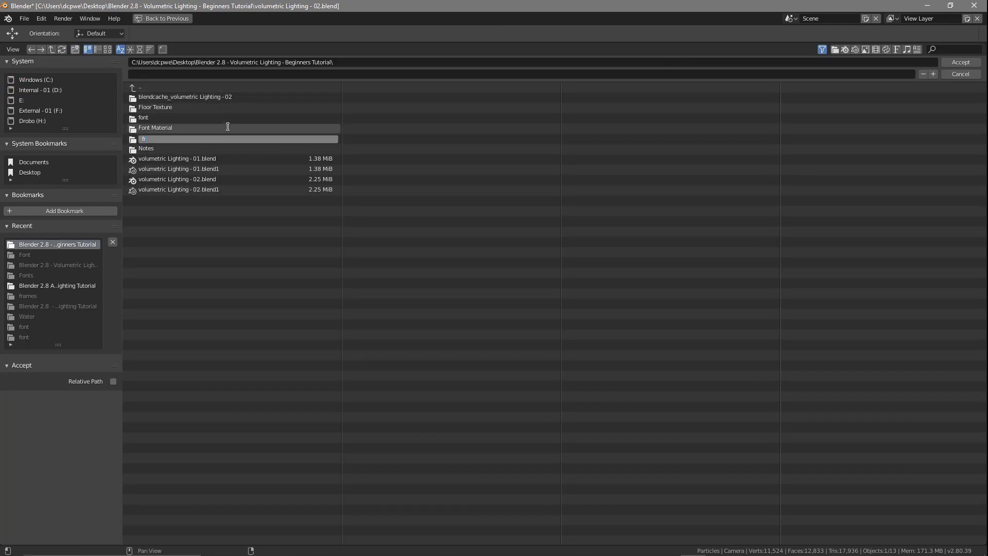
type("ames")
key("Return")
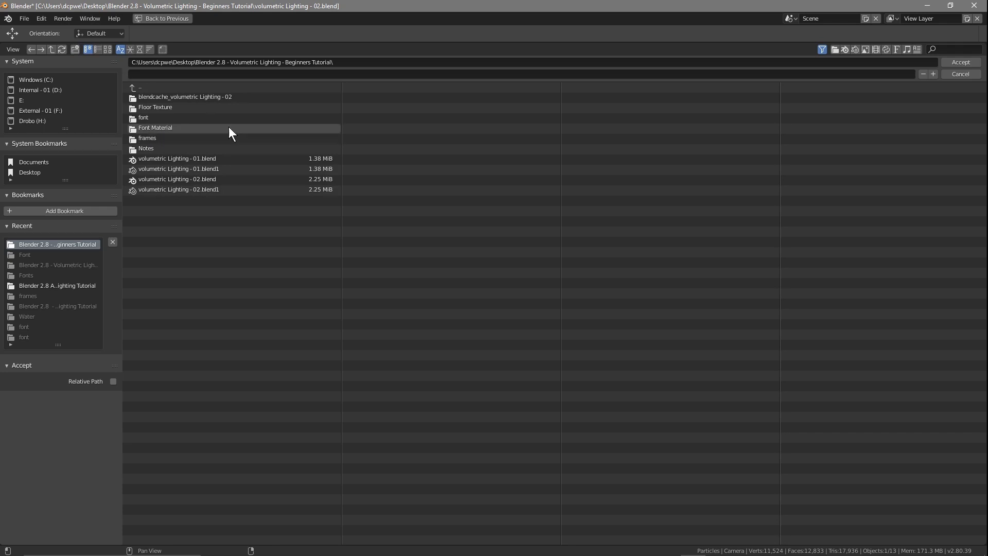
left_click(147, 138)
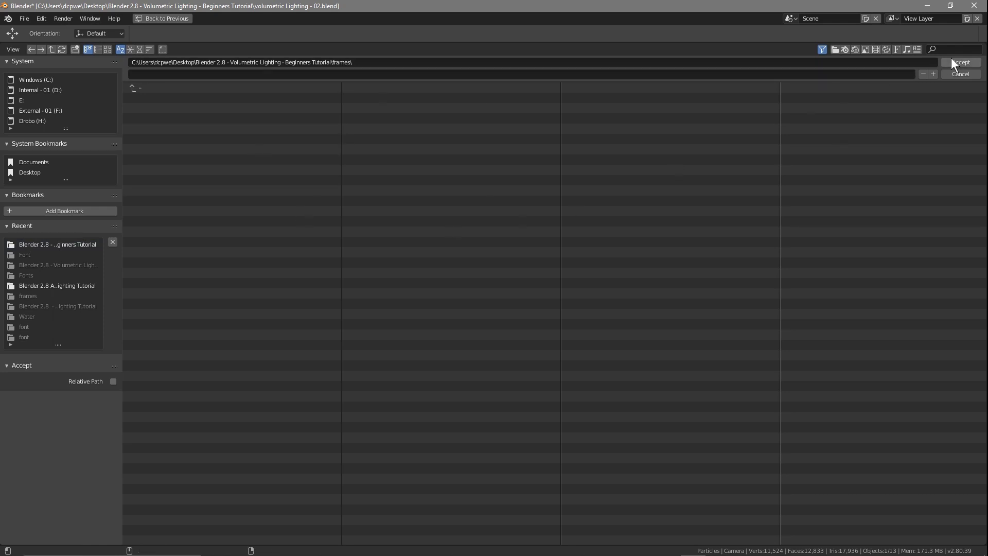
left_click(970, 63)
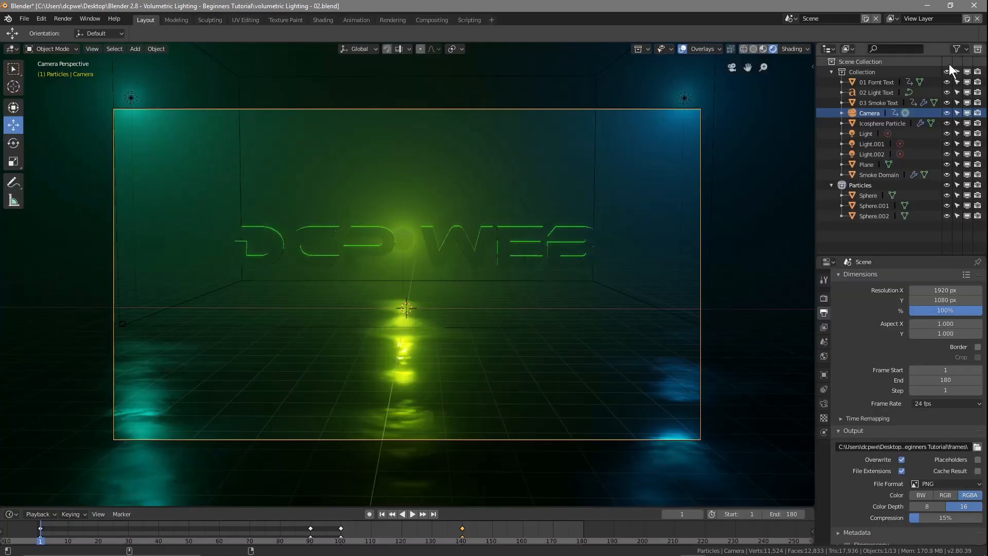
Step: Save the blend file with the new output settings
key("ctrl")
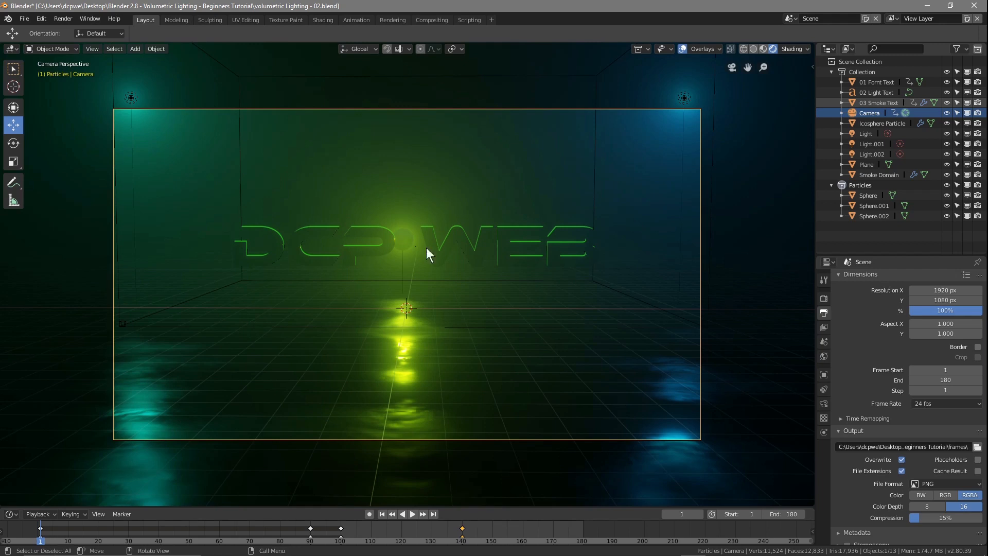
left_click(23, 19)
left_click(44, 96)
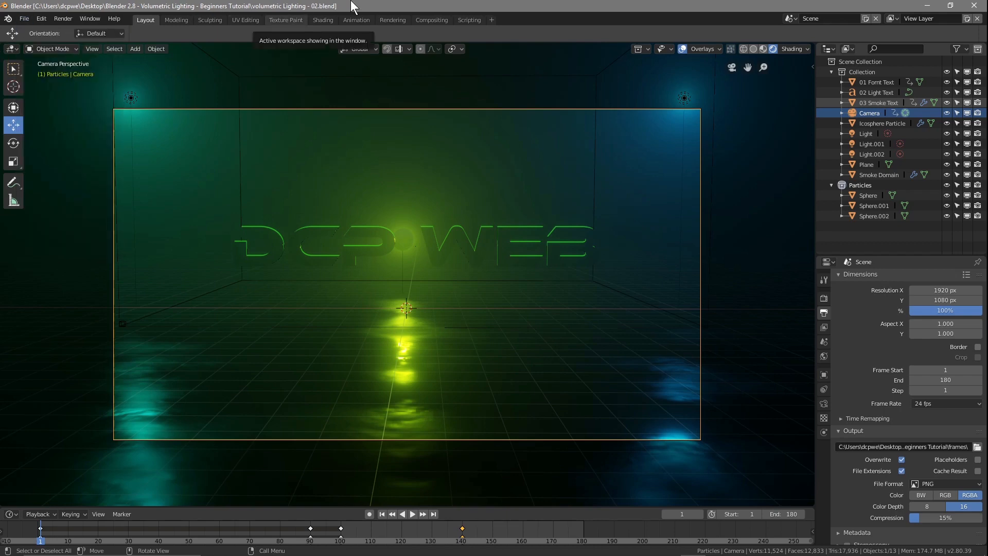
Step: Render the full animation, close the render window and bring the Blender scene back up
key("F12")
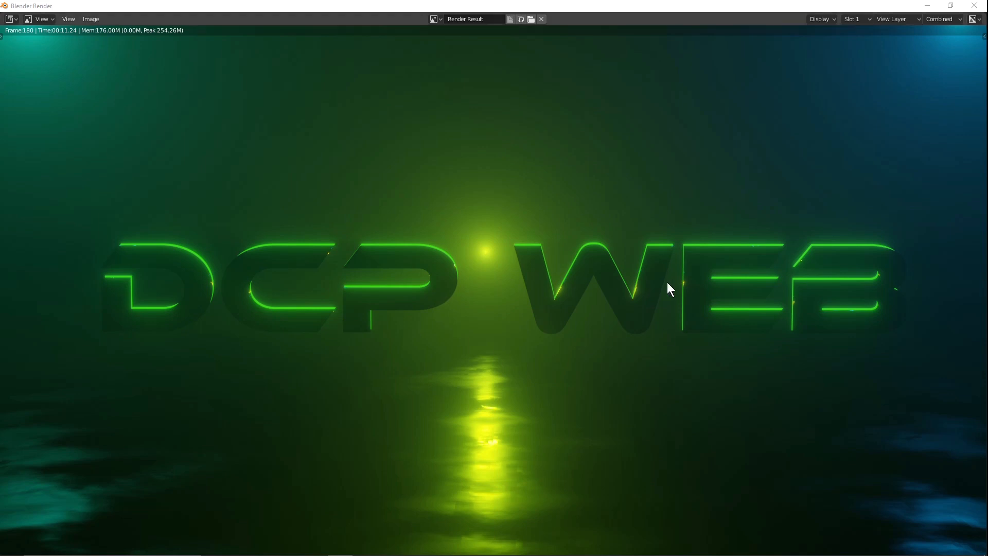
left_click(975, 6)
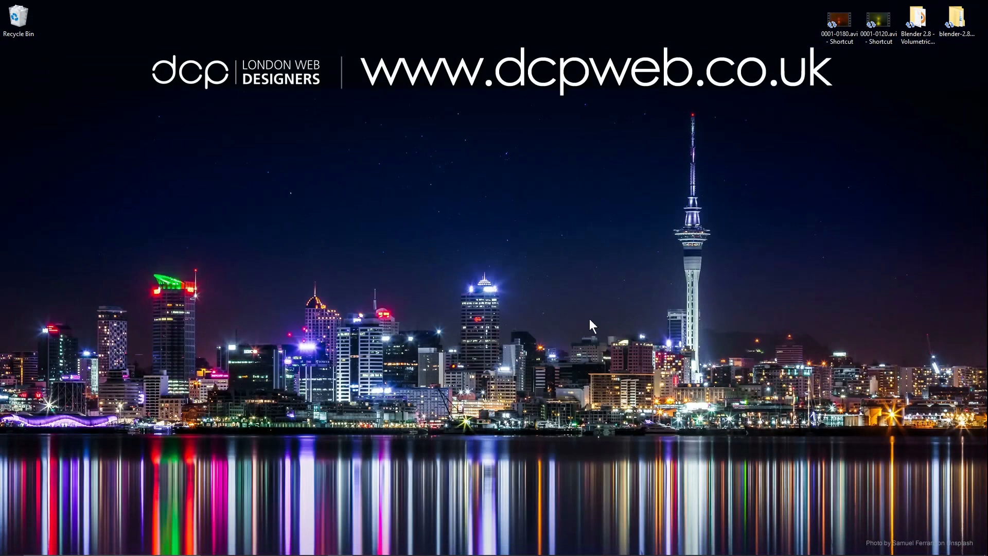
mouse_move(567, 549)
left_click(692, 546)
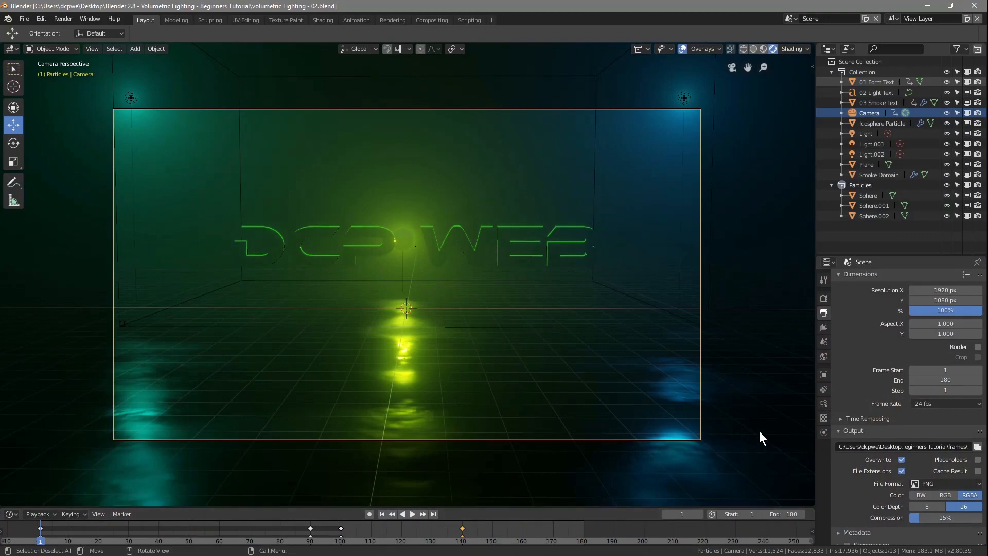
Step: Switch to the desktop, open the tutorial's frames folder in a maximized window and check the first and last PNG frames
left_click(925, 6)
double_click(906, 31)
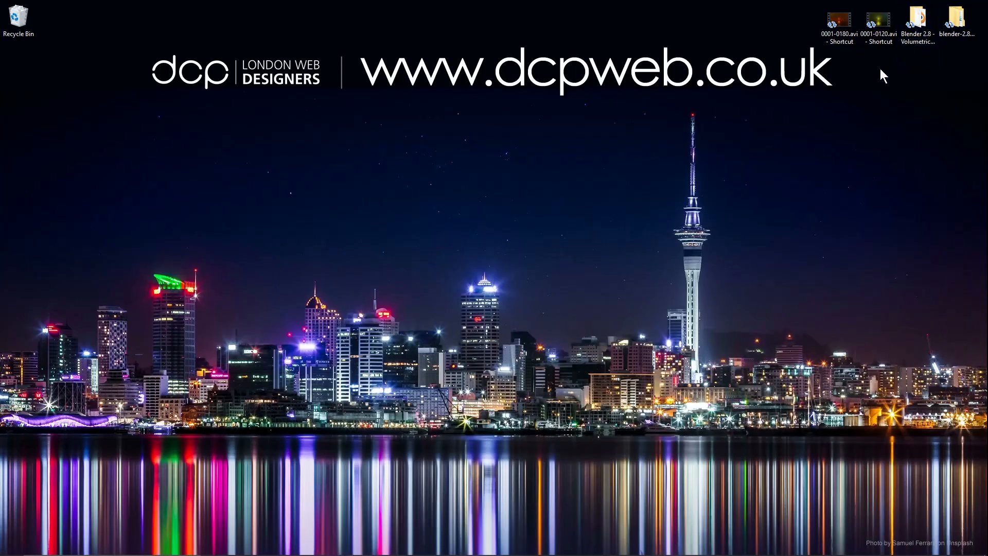
double_click(362, 311)
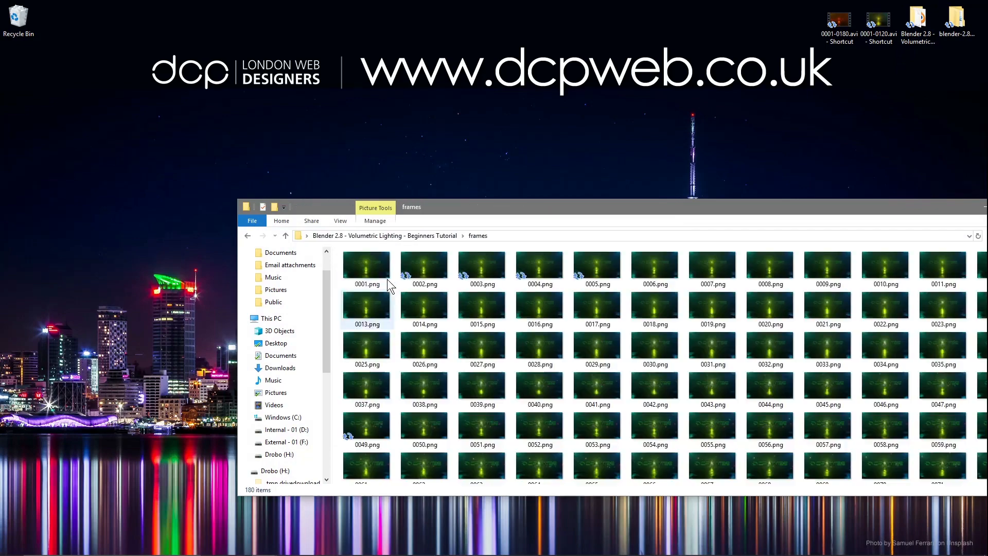
double_click(434, 211)
left_click(316, 523)
left_click(120, 77)
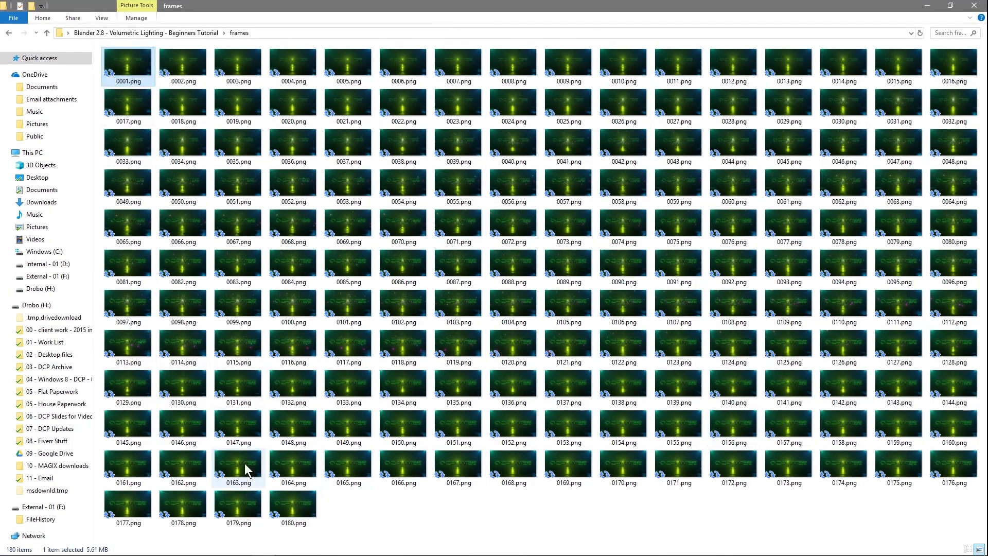
left_click(291, 511)
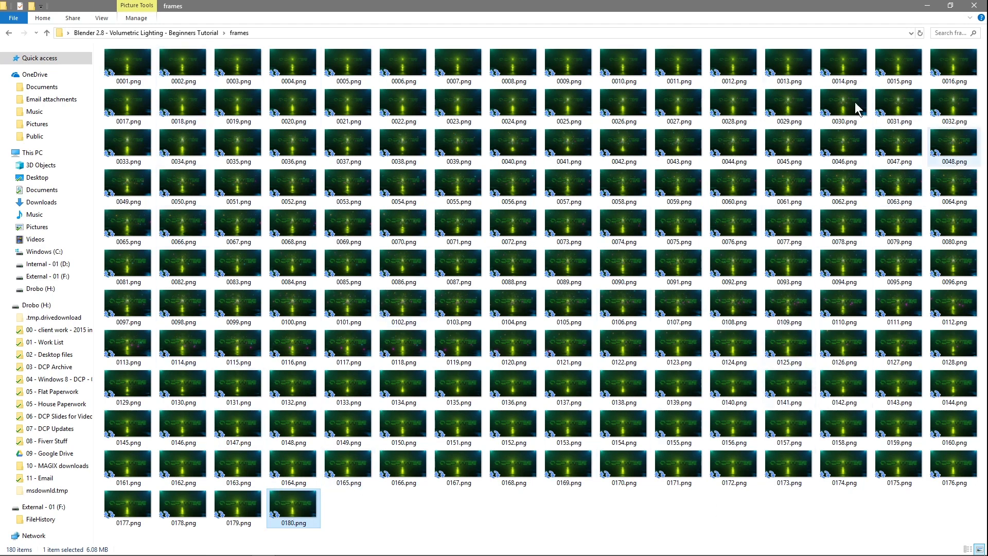
Step: View 0089.png in Photos, step forward to 0092.png, and close the viewer and the frames folder
left_click(584, 263)
double_click(584, 263)
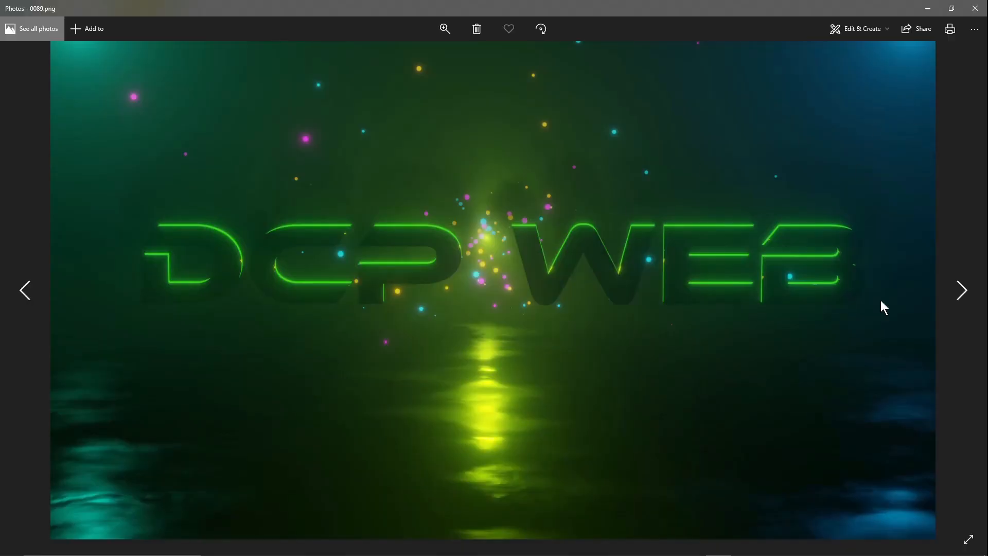
left_click(965, 289)
left_click(964, 289)
left_click(964, 289)
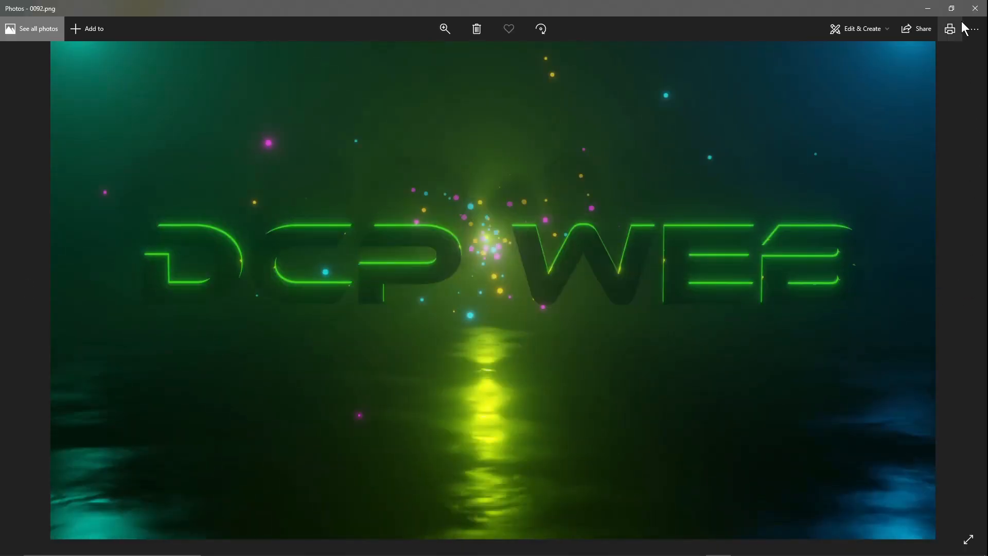
left_click(973, 9)
left_click(974, 6)
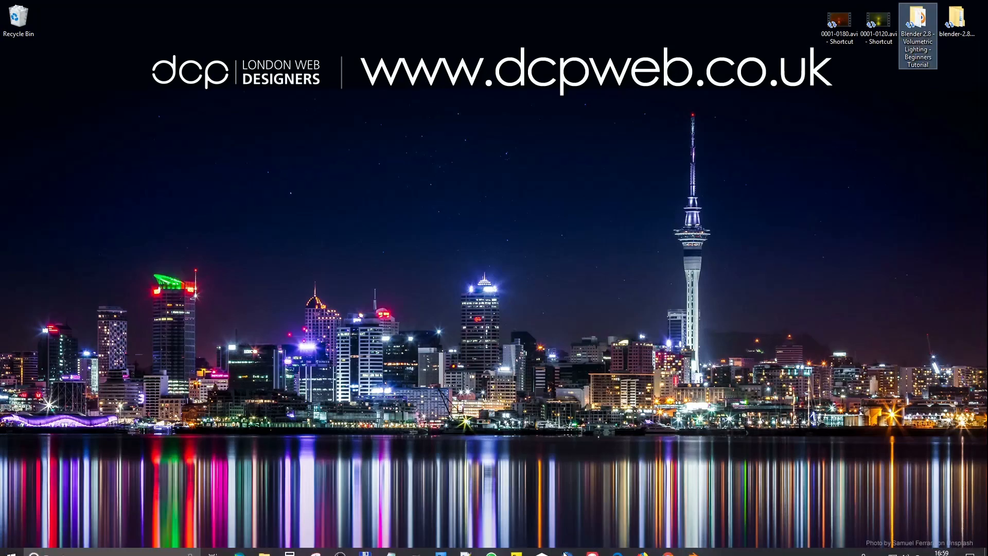
Step: Switch back to Blender and save the blend file
left_click(693, 545)
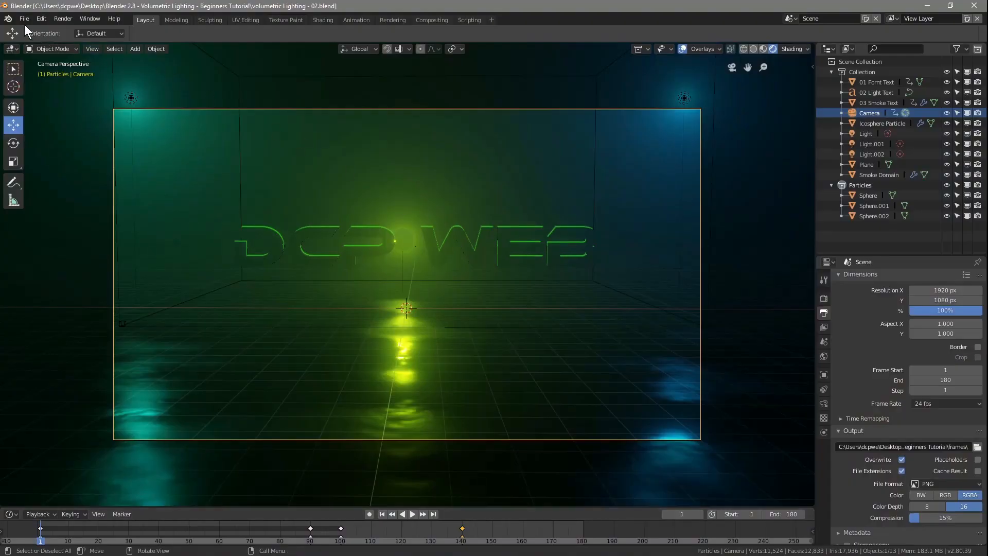
left_click(24, 19)
left_click(36, 98)
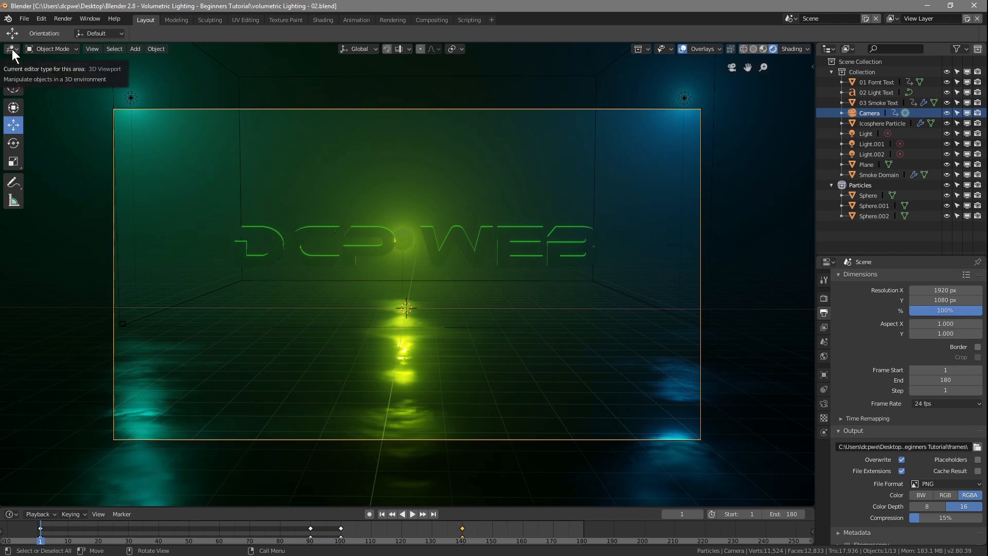
Step: Change the 3D viewport area to the Video Sequencer and add 0001.png to 0180.png from the frames folder as an image strip
left_click(11, 49)
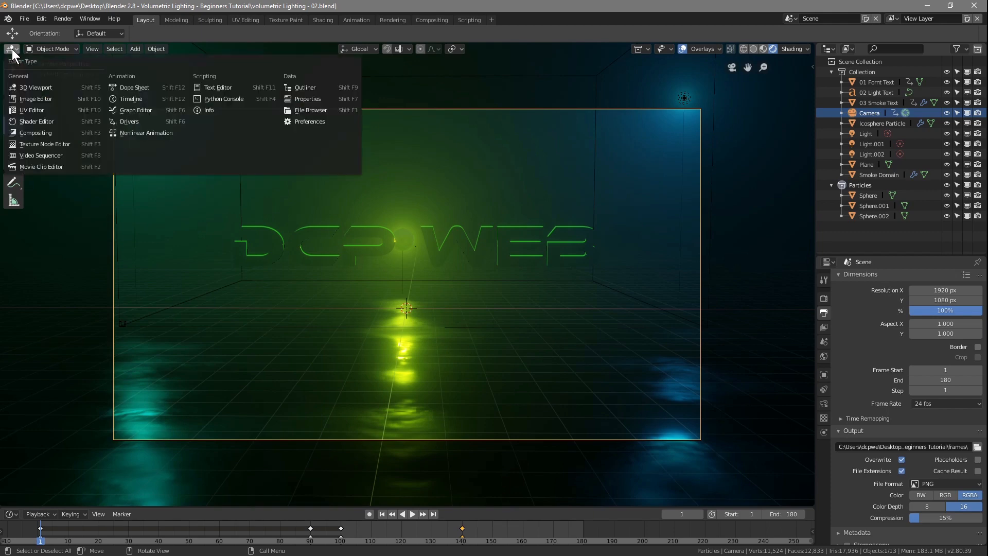
left_click(26, 156)
left_click(177, 49)
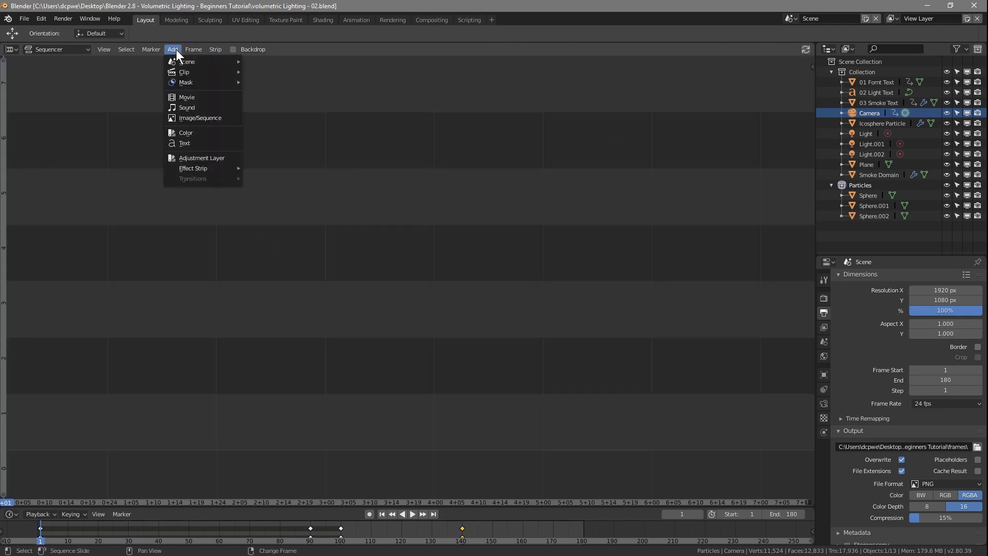
left_click(195, 120)
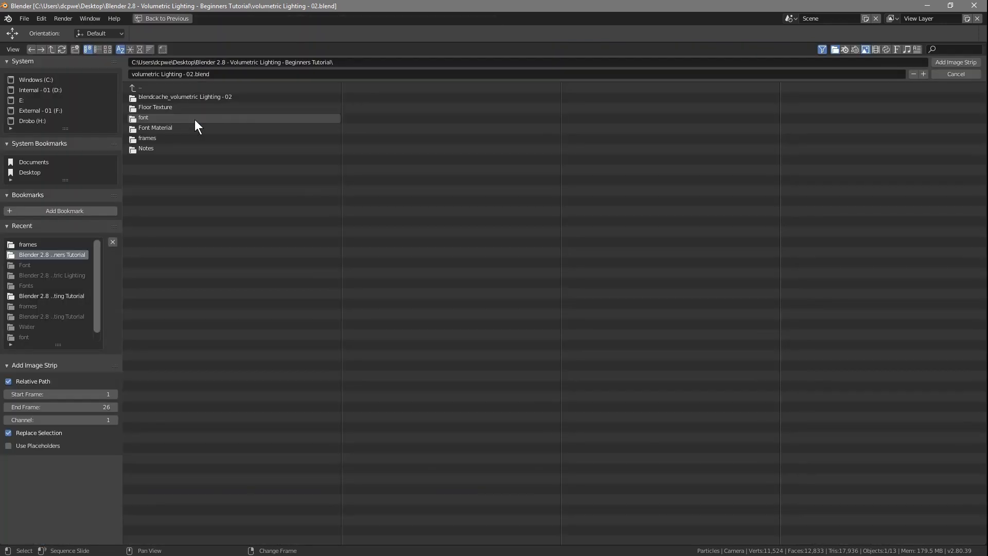
left_click(142, 140)
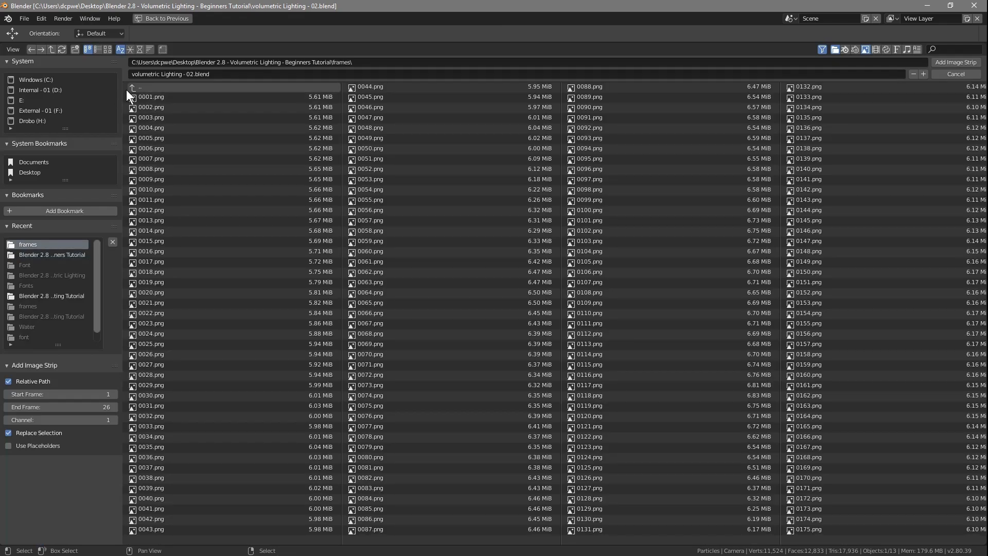
left_click_drag(125, 97, 962, 542)
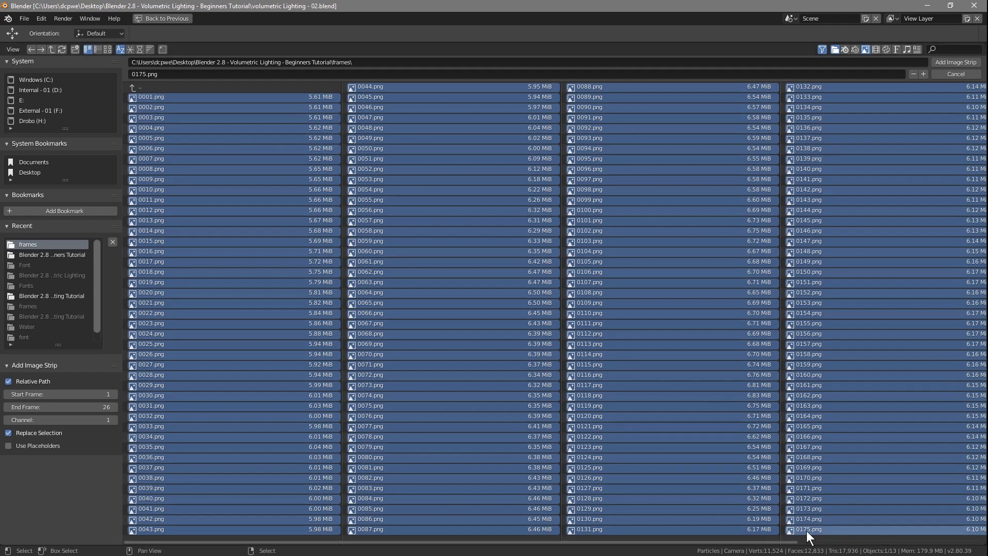
left_click_drag(777, 542, 978, 542)
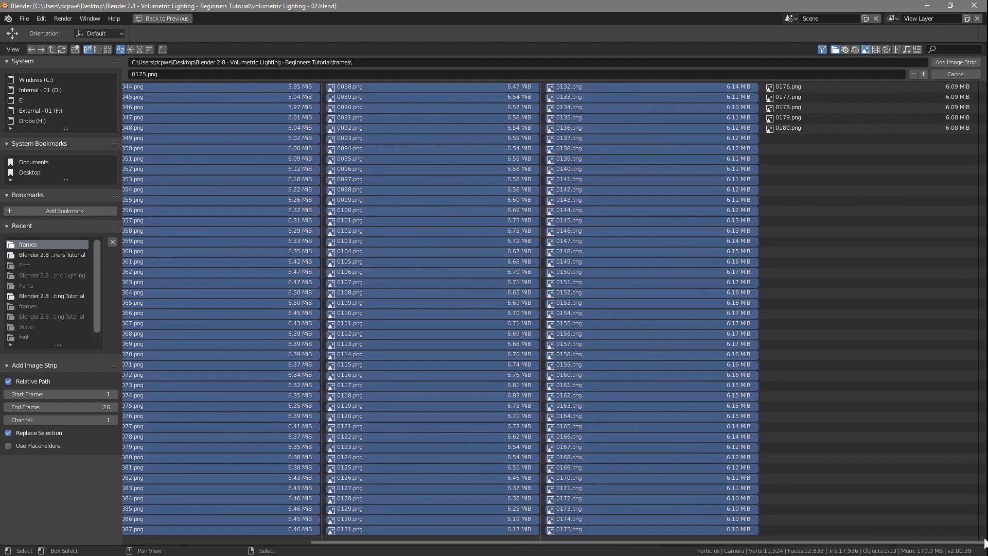
left_click_drag(865, 176, 778, 87)
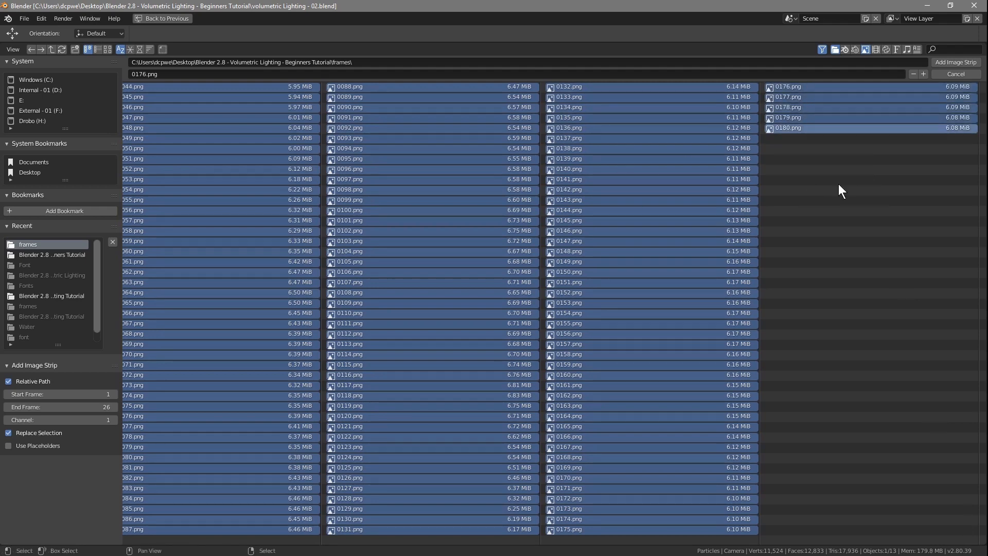
left_click_drag(803, 541, 851, 494)
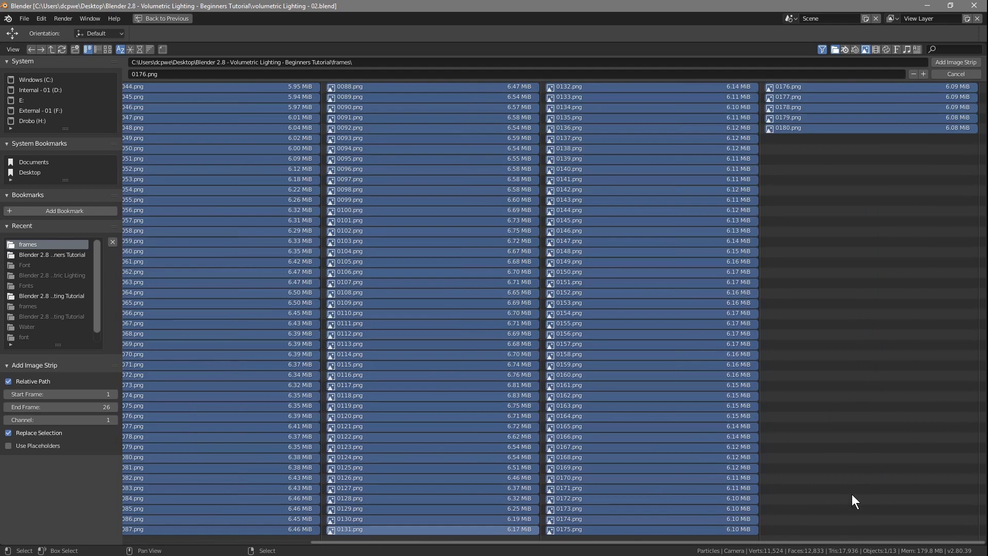
left_click(944, 61)
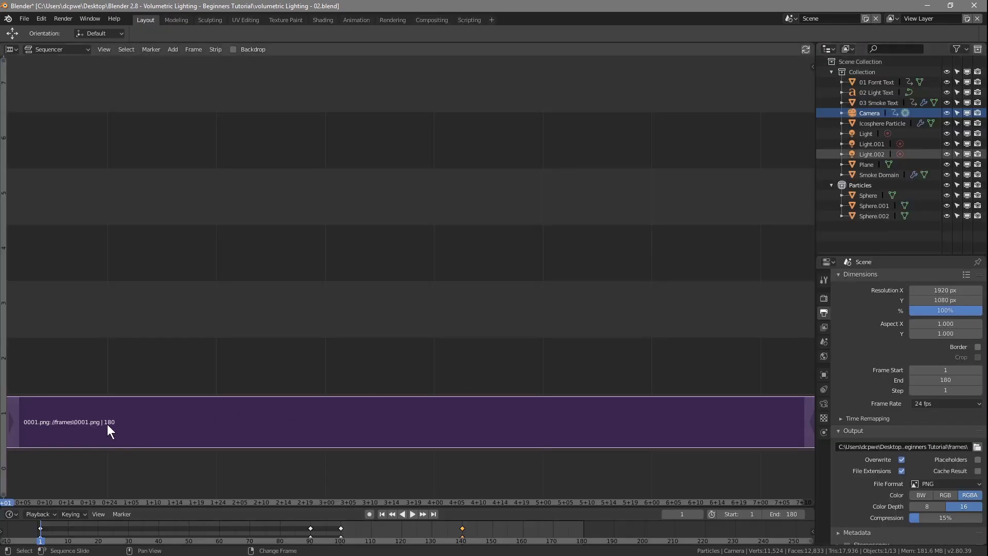
Step: Show the combined Sequencer/Preview view, play the image strip briefly and return to frame 1
left_click(67, 47)
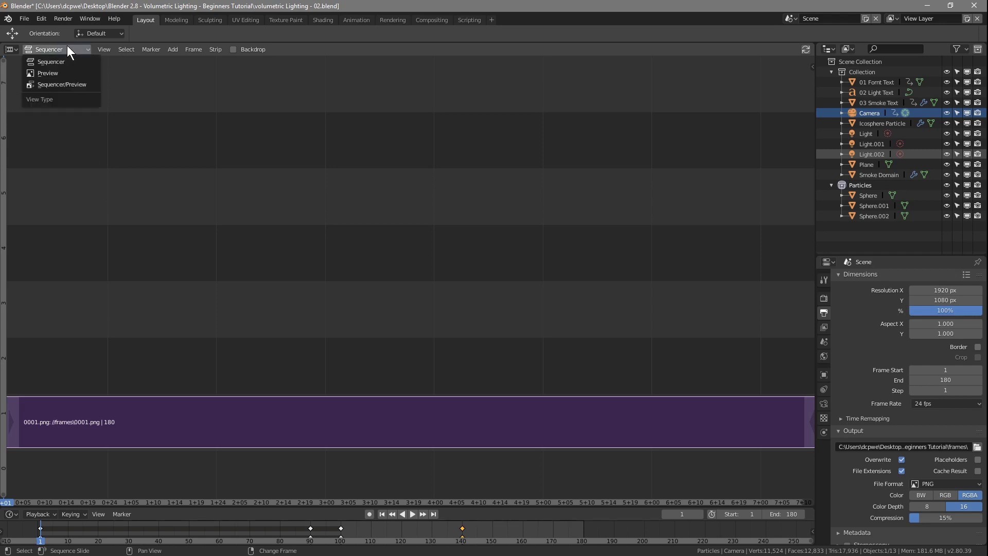
left_click(67, 84)
key("space")
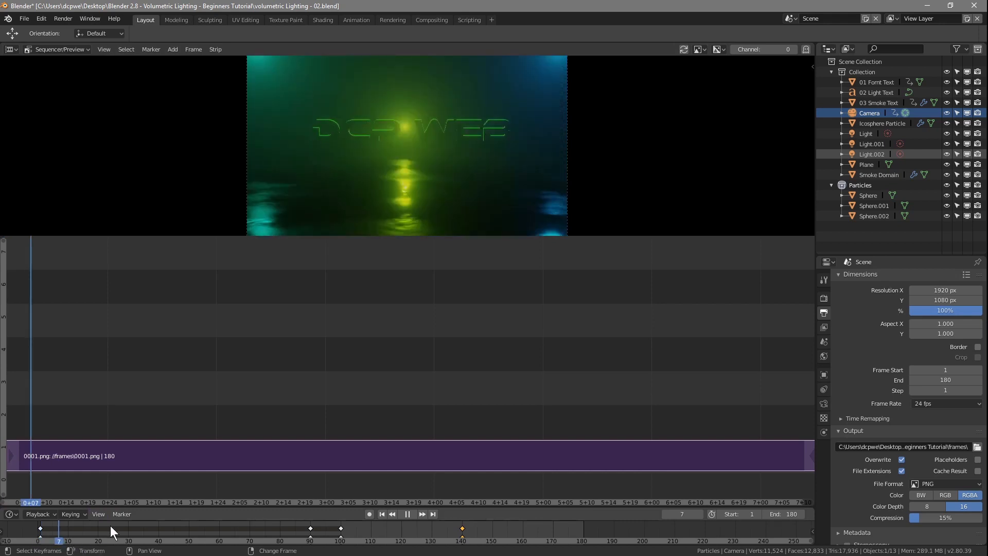
left_click_drag(64, 535, 41, 538)
key("Escape")
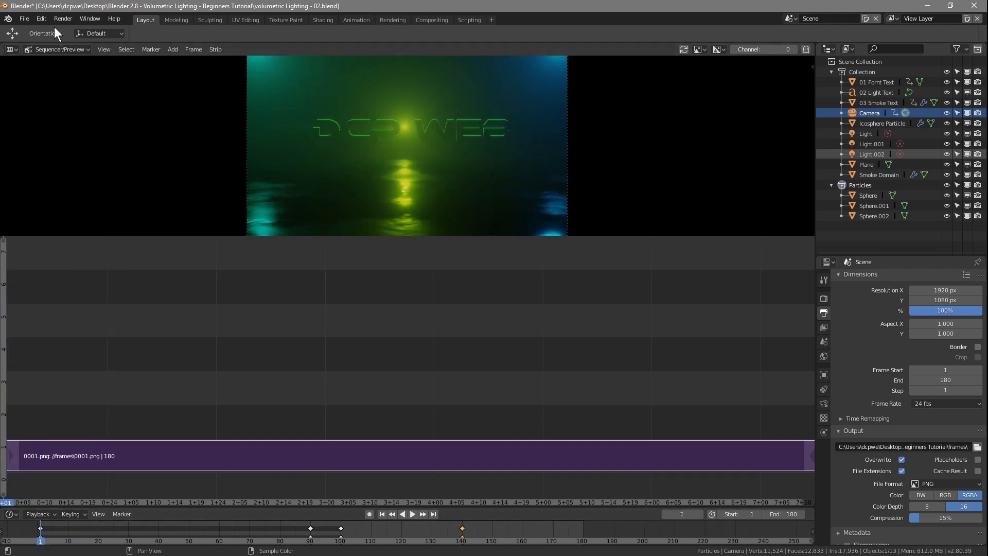
Step: Save the blend file and set the output file format to AVI Raw with RGB color
left_click(27, 18)
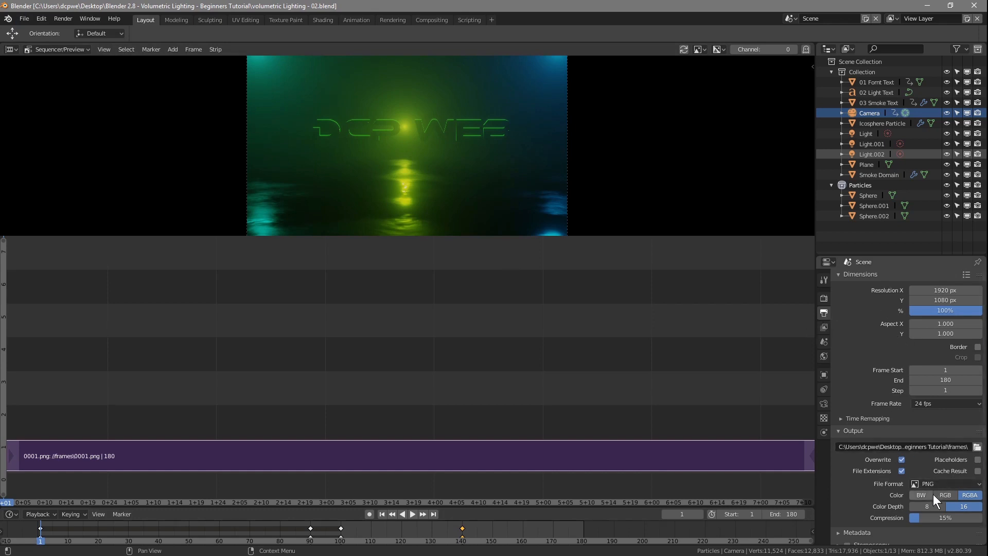
left_click(948, 483)
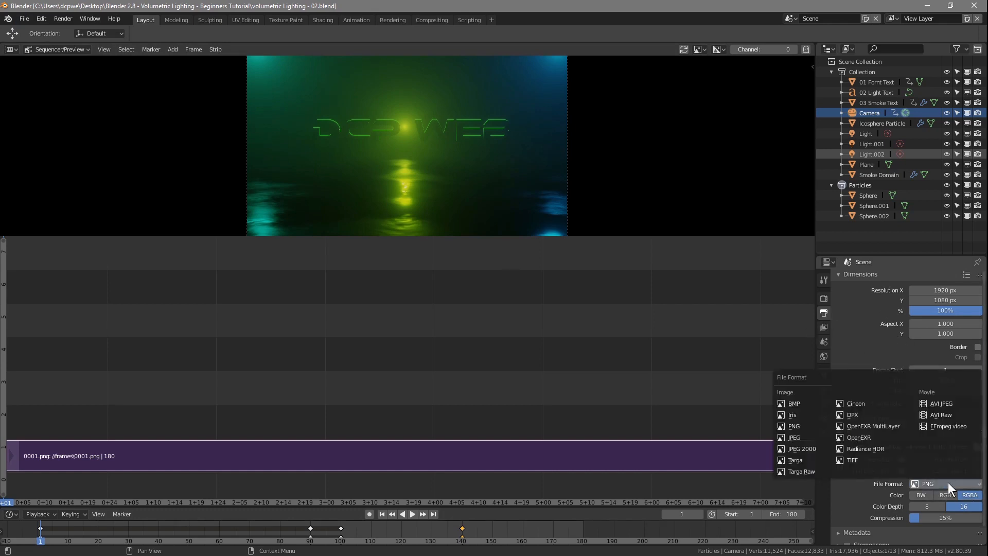
left_click(944, 415)
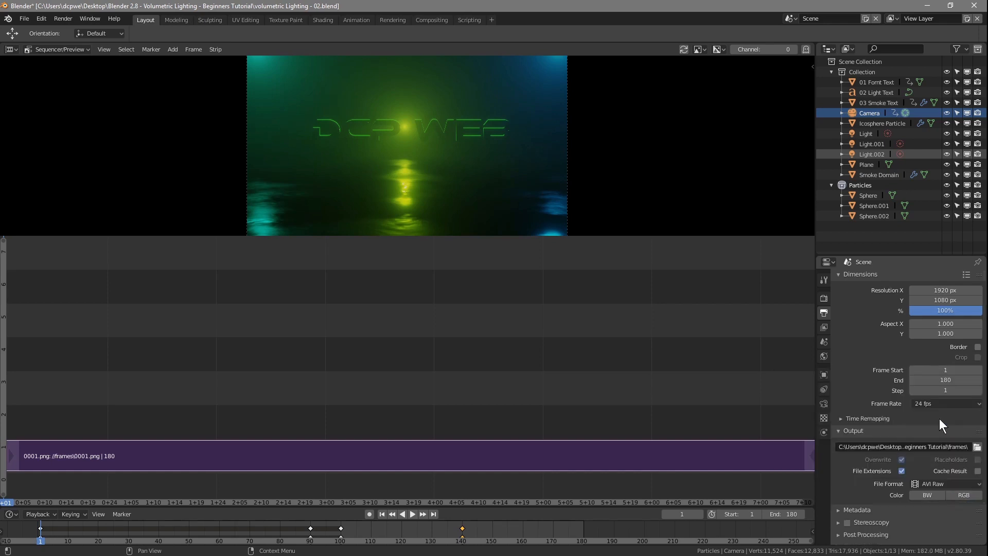
left_click(967, 494)
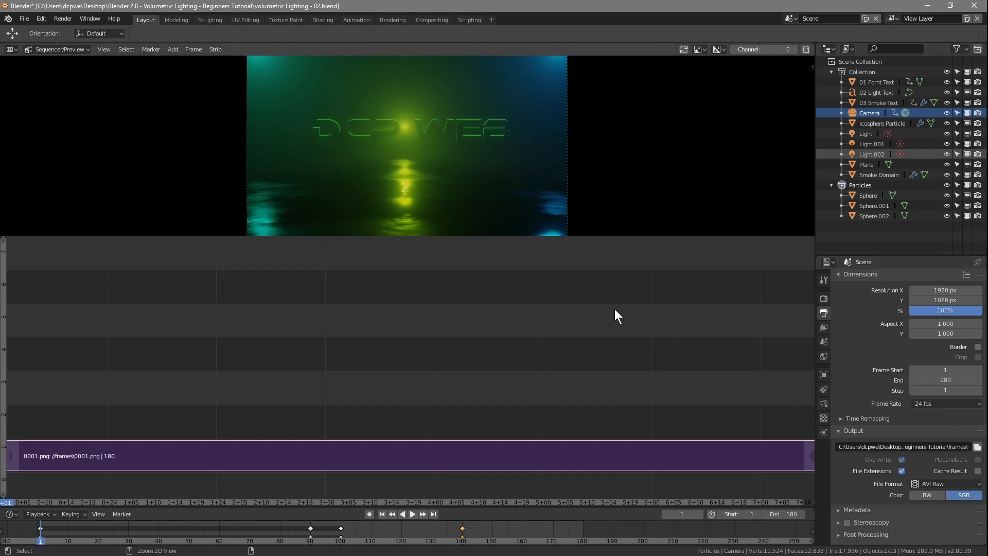
Step: Render the sequenced frames as an animation in a maximized render window and close that window
key("F12")
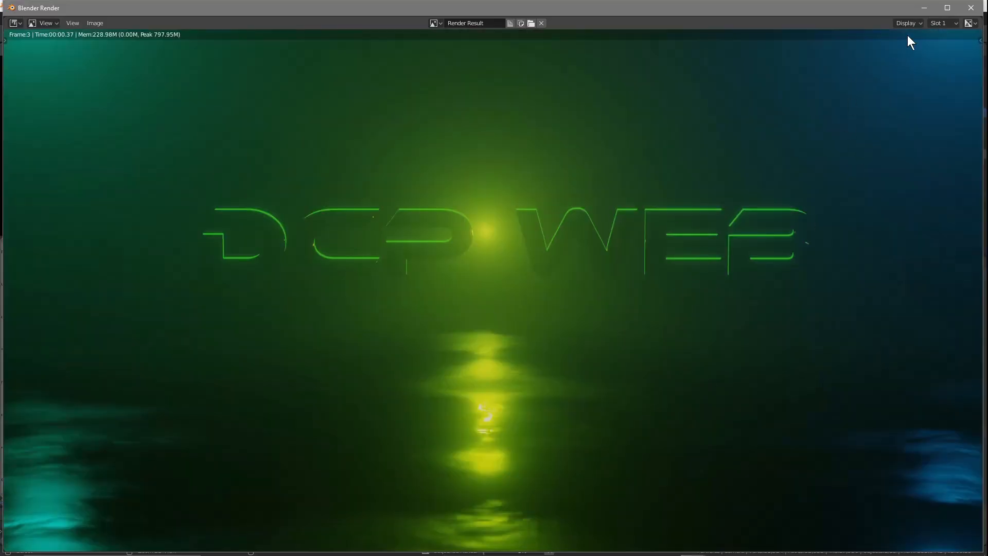
left_click(947, 8)
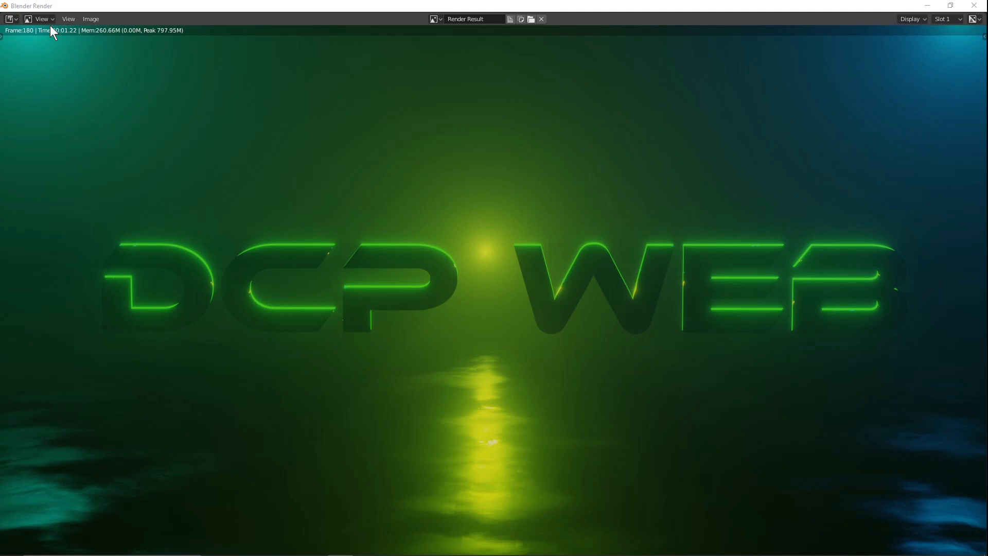
left_click(975, 5)
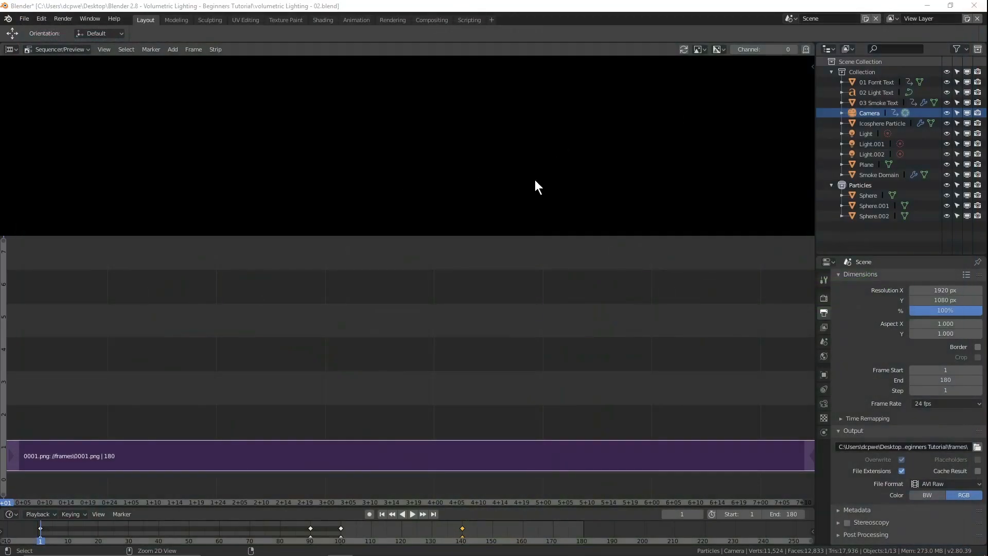
Step: Change the sequencer area back to the 3D Viewport and save the blend file
left_click(8, 52)
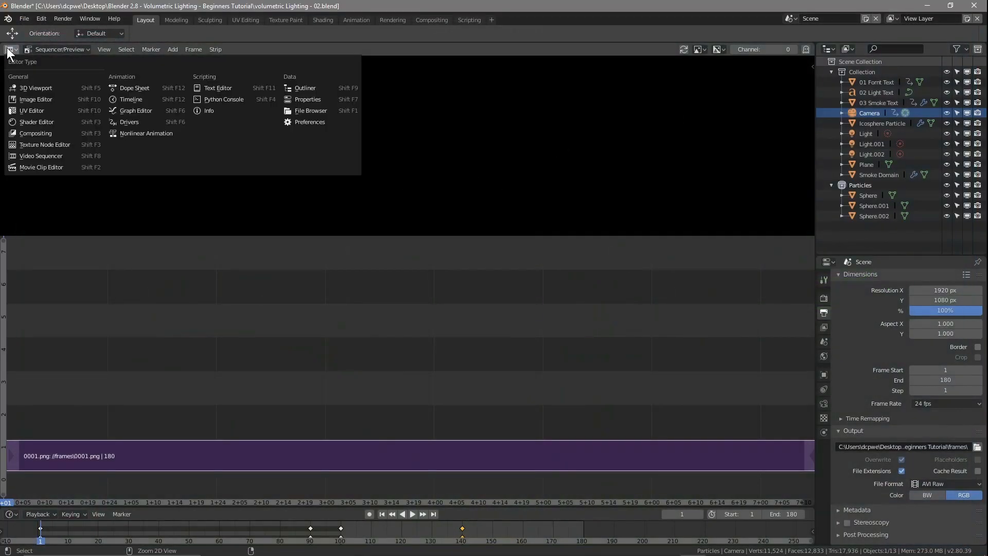
left_click(37, 89)
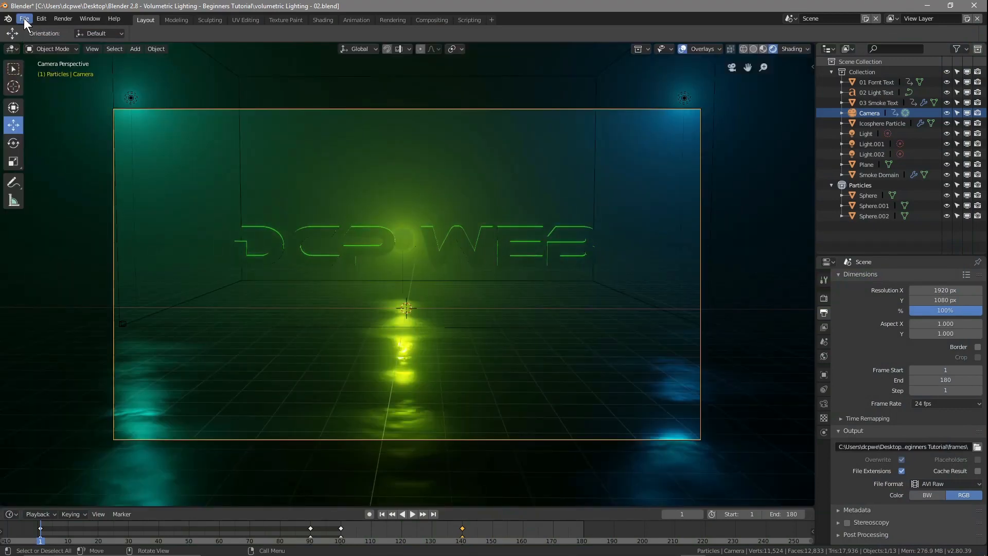
left_click(24, 19)
left_click(37, 97)
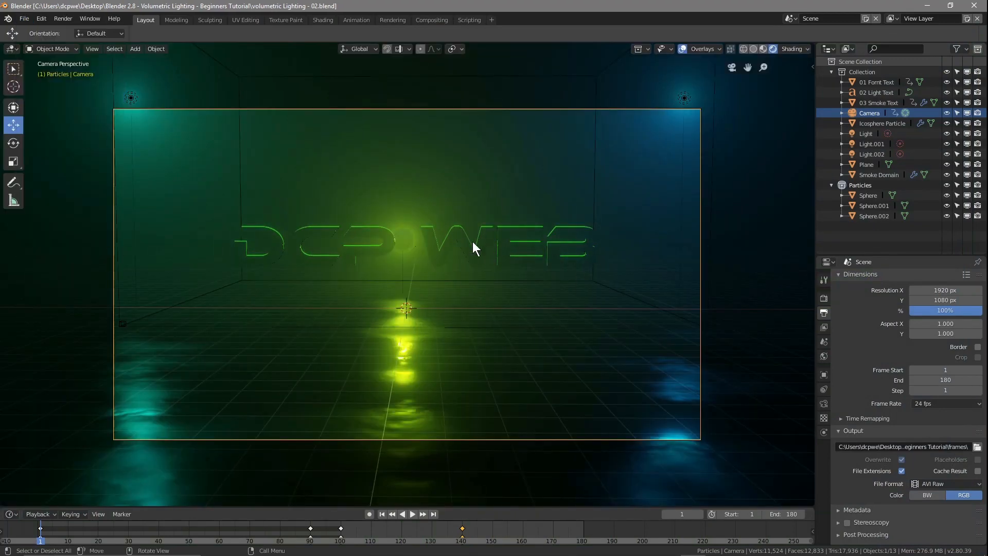
Step: Close Blender and open the frames folder inside the Blender 2.8 - Volumetric Lighting - Beginners Tutorial folder
middle_click_drag(328, 310, 360, 280)
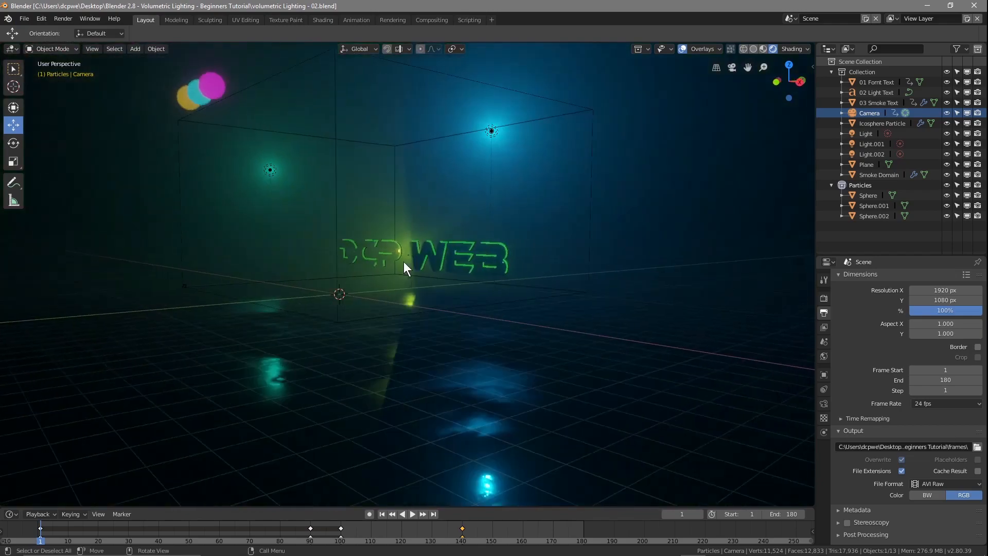
left_click(974, 6)
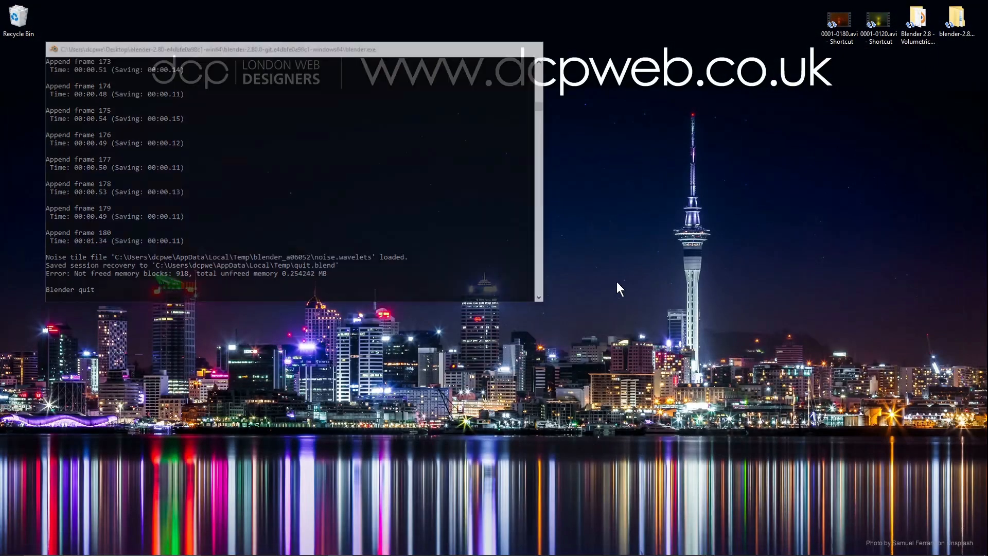
double_click(918, 20)
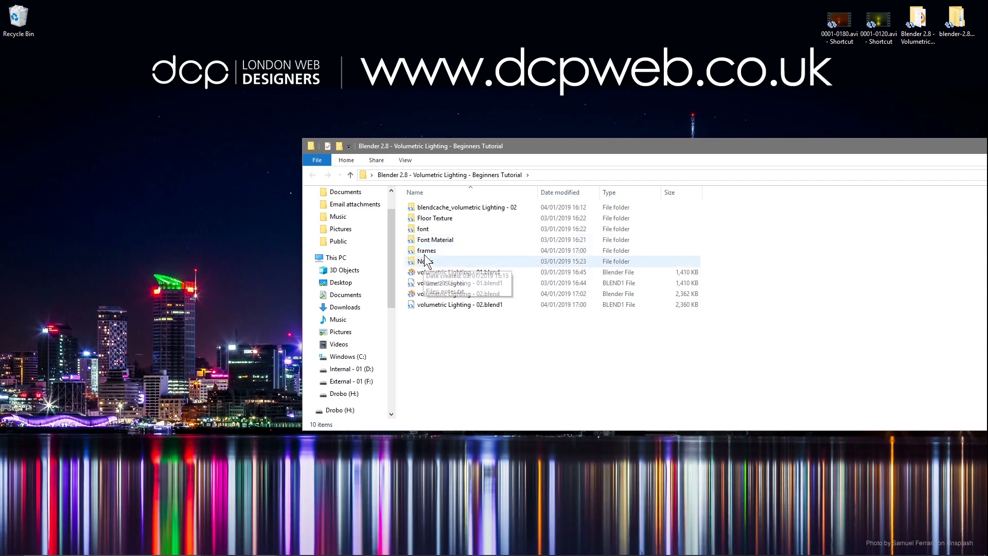
double_click(429, 252)
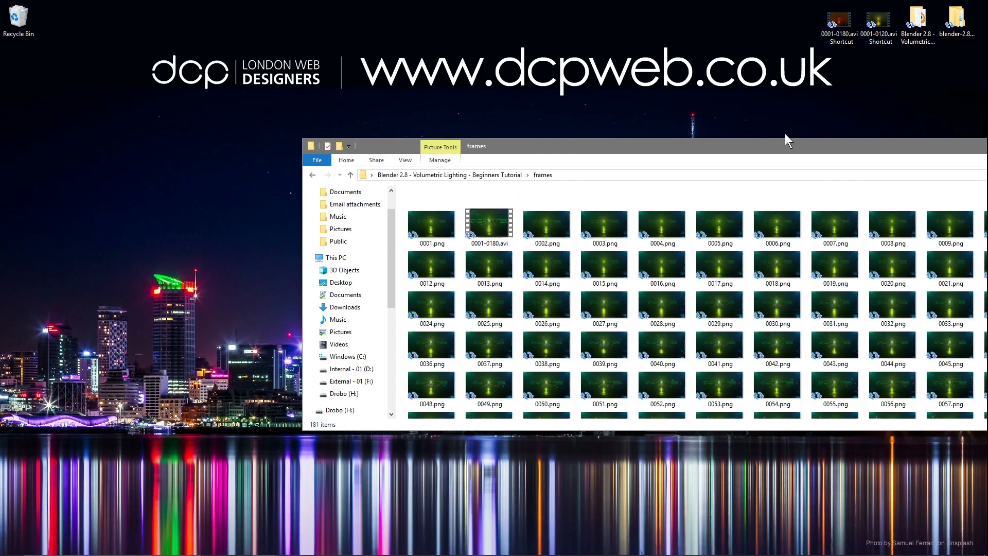
Step: Move the folder window fully into view and play 0001-0180.avi full screen
left_click_drag(785, 150, 626, 201)
left_click(331, 278)
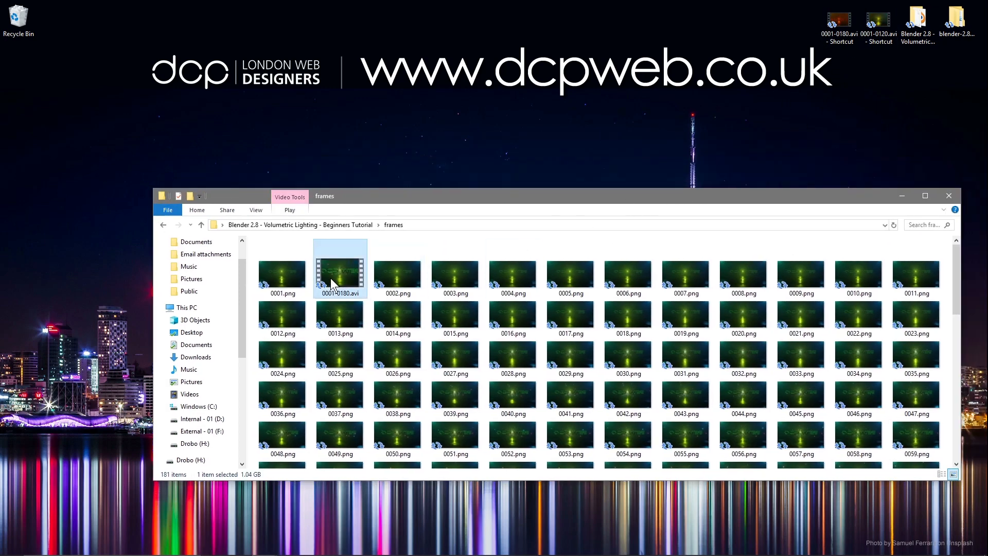
double_click(340, 276)
double_click(703, 248)
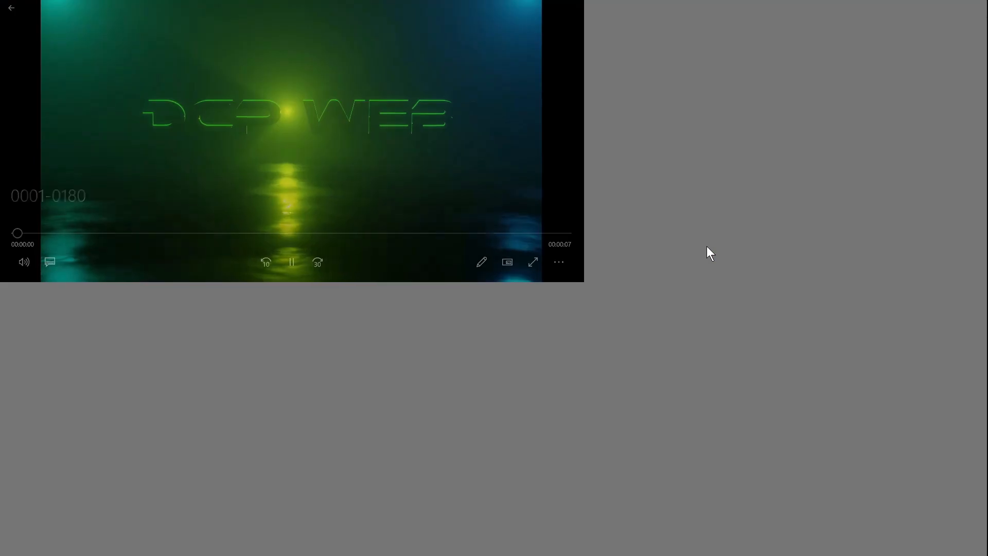